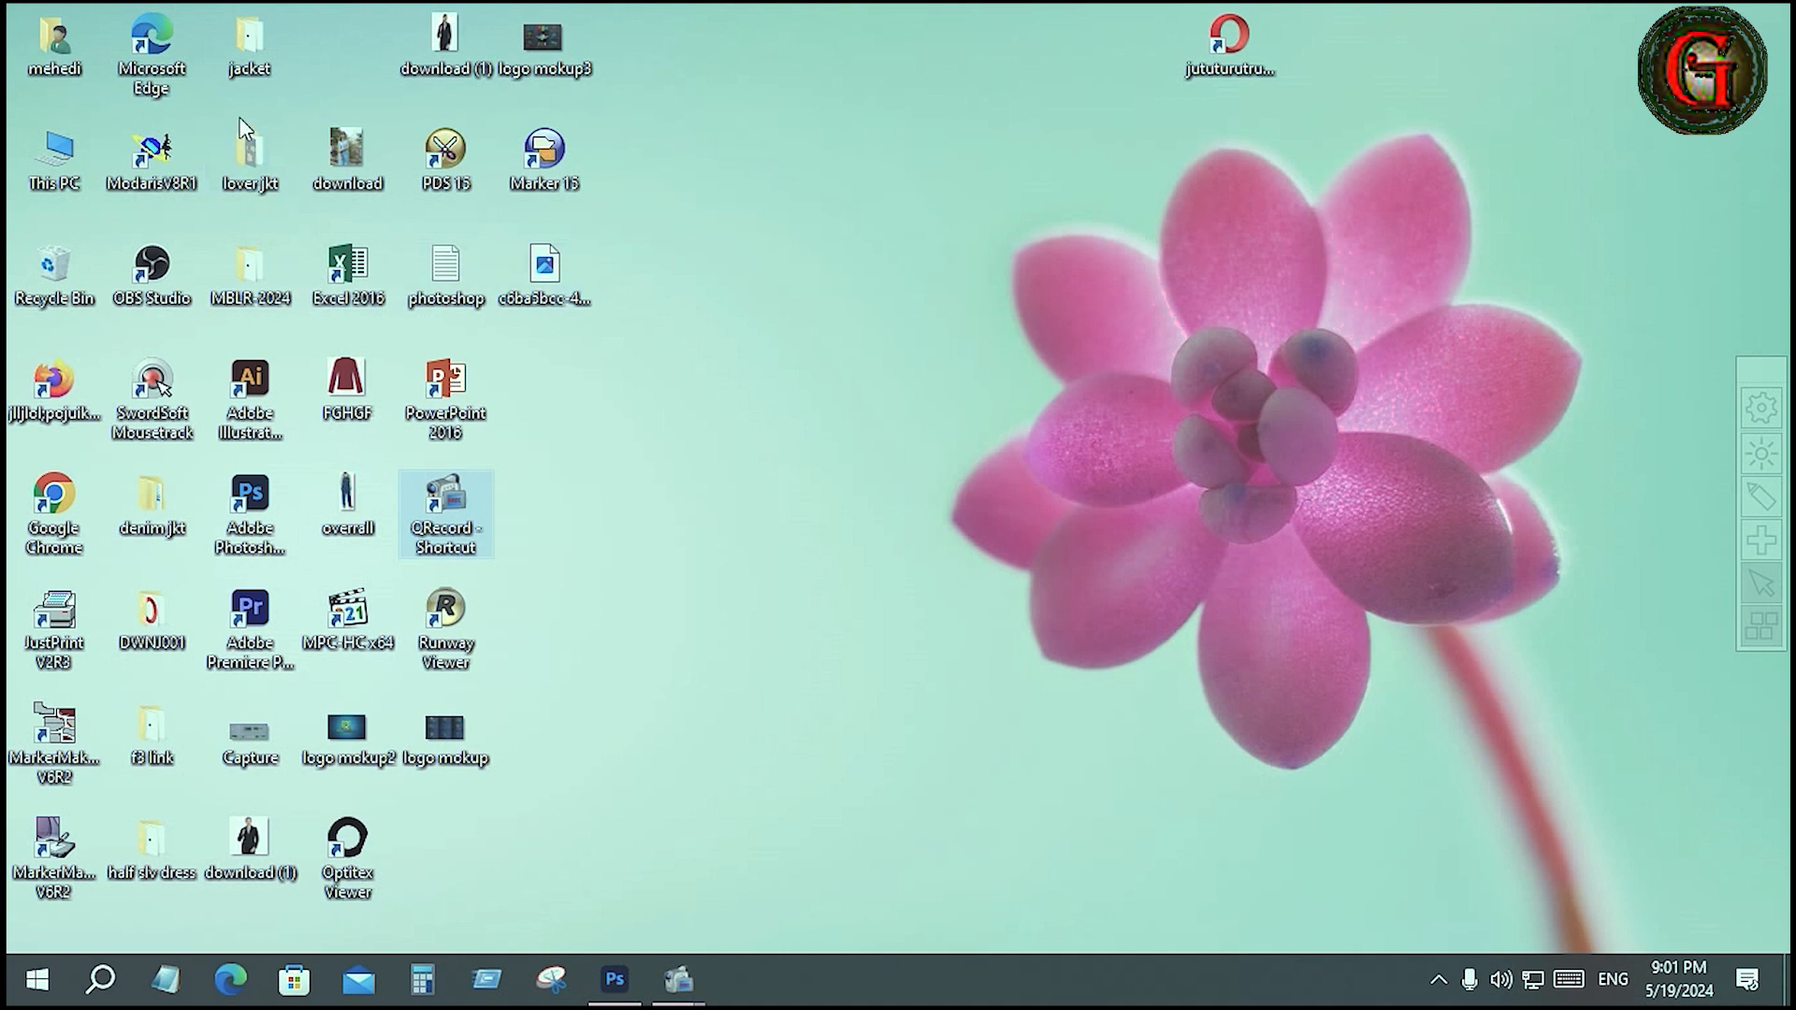
left_click(1762, 460)
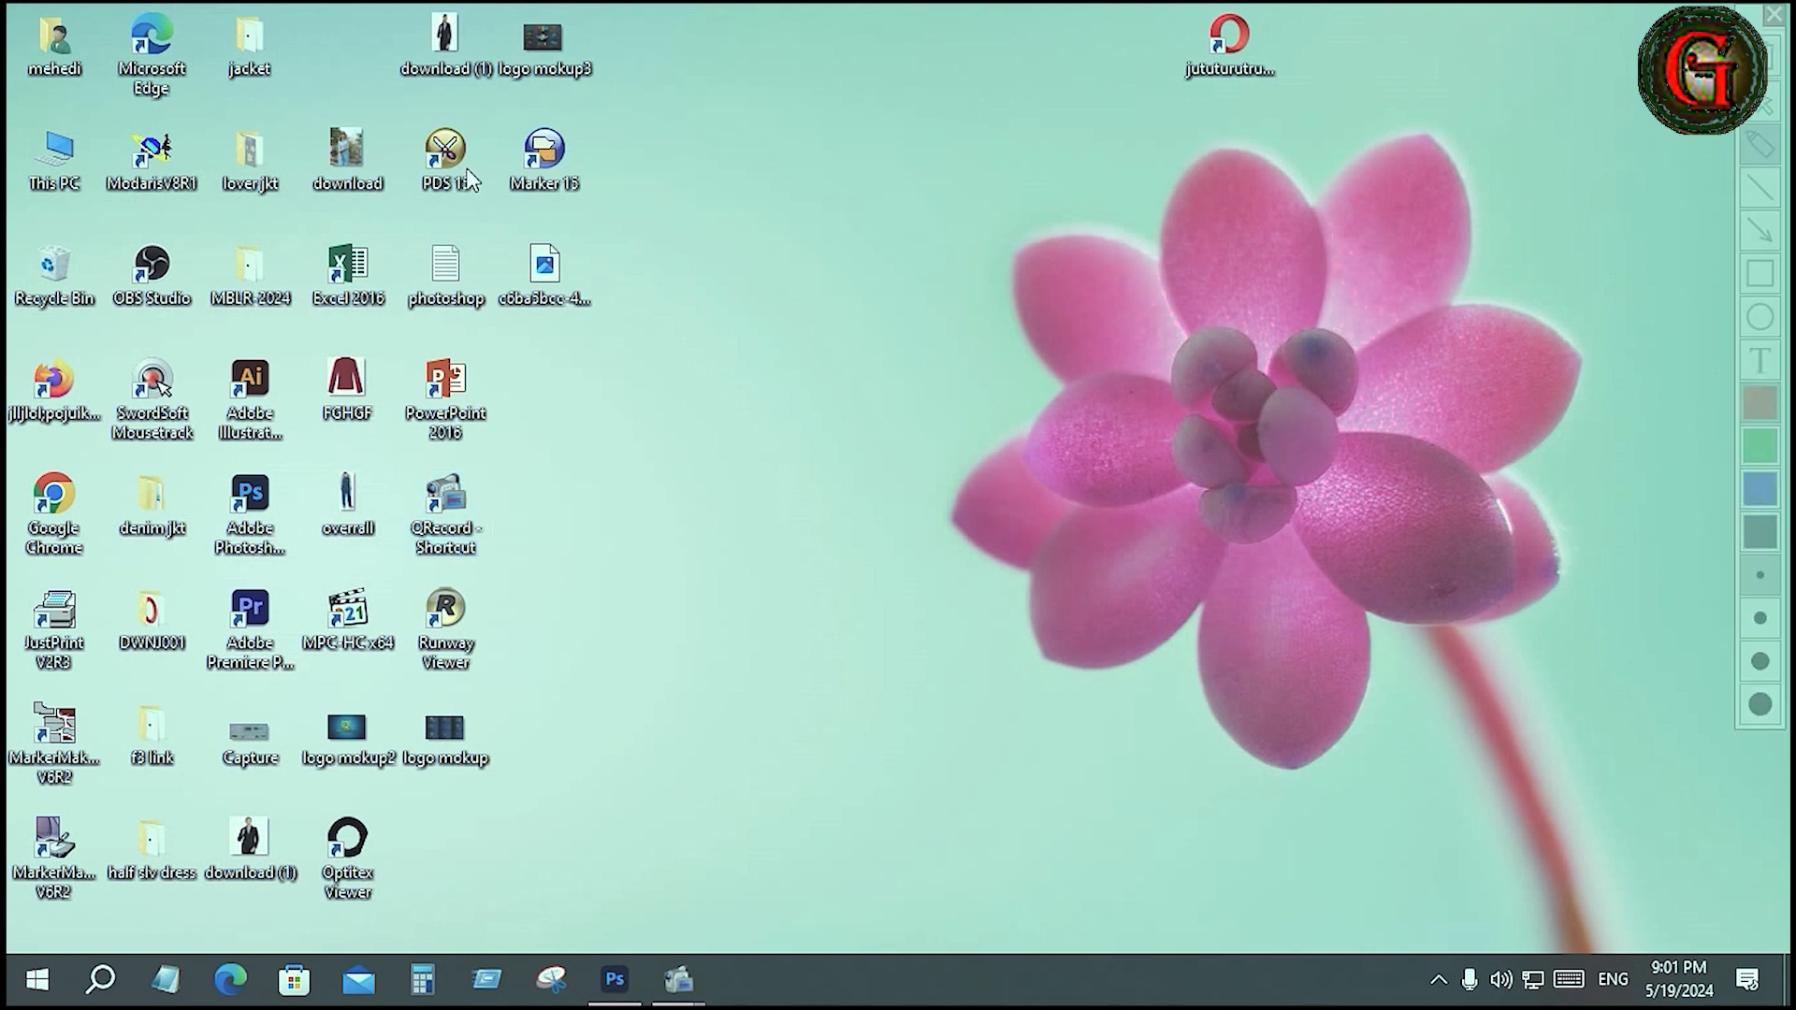
mouse_move(115, 140)
left_mouse_down()
mouse_move(178, 211)
mouse_move(127, 221)
mouse_move(80, 194)
mouse_move(114, 122)
left_mouse_up()
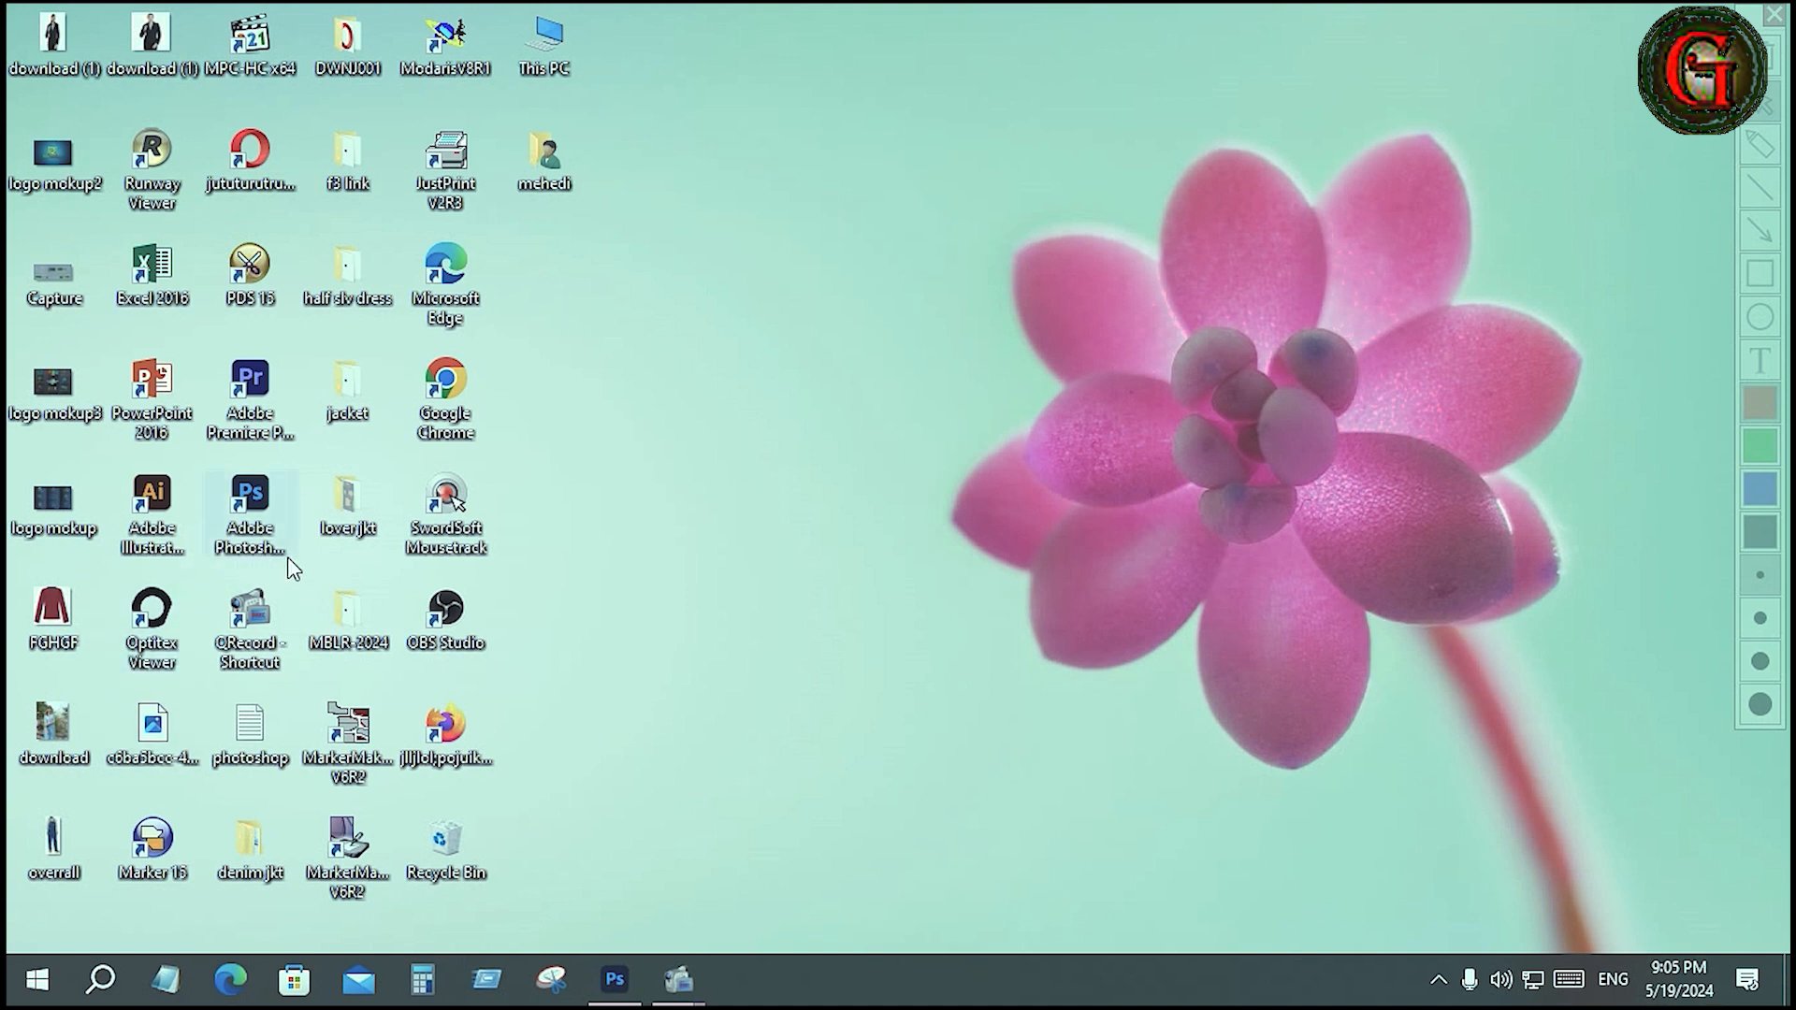
Move the ModarisV8R1, MarkerMaking V6R2, MarkerManager V6R2 and JustPrint shortcuts into one separate column in the empty middle area of the desktop.
left_click_drag(417, 66, 887, 92)
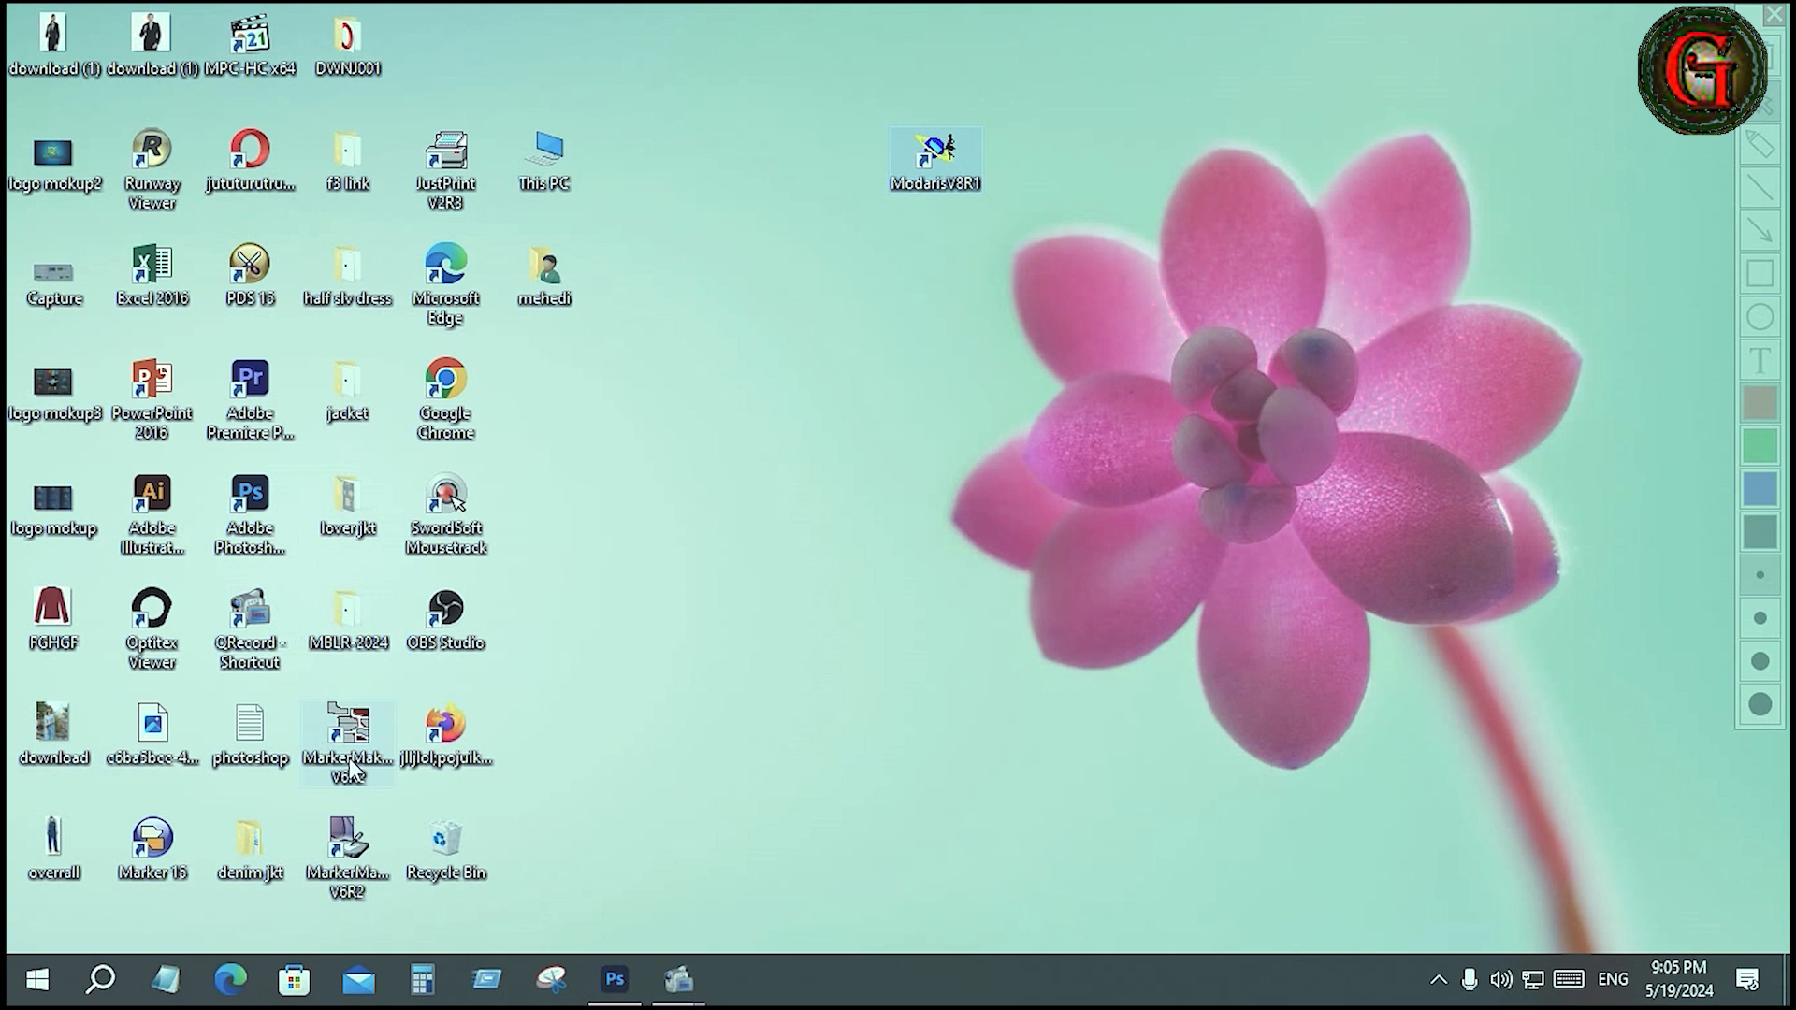
left_click_drag(351, 769, 934, 276)
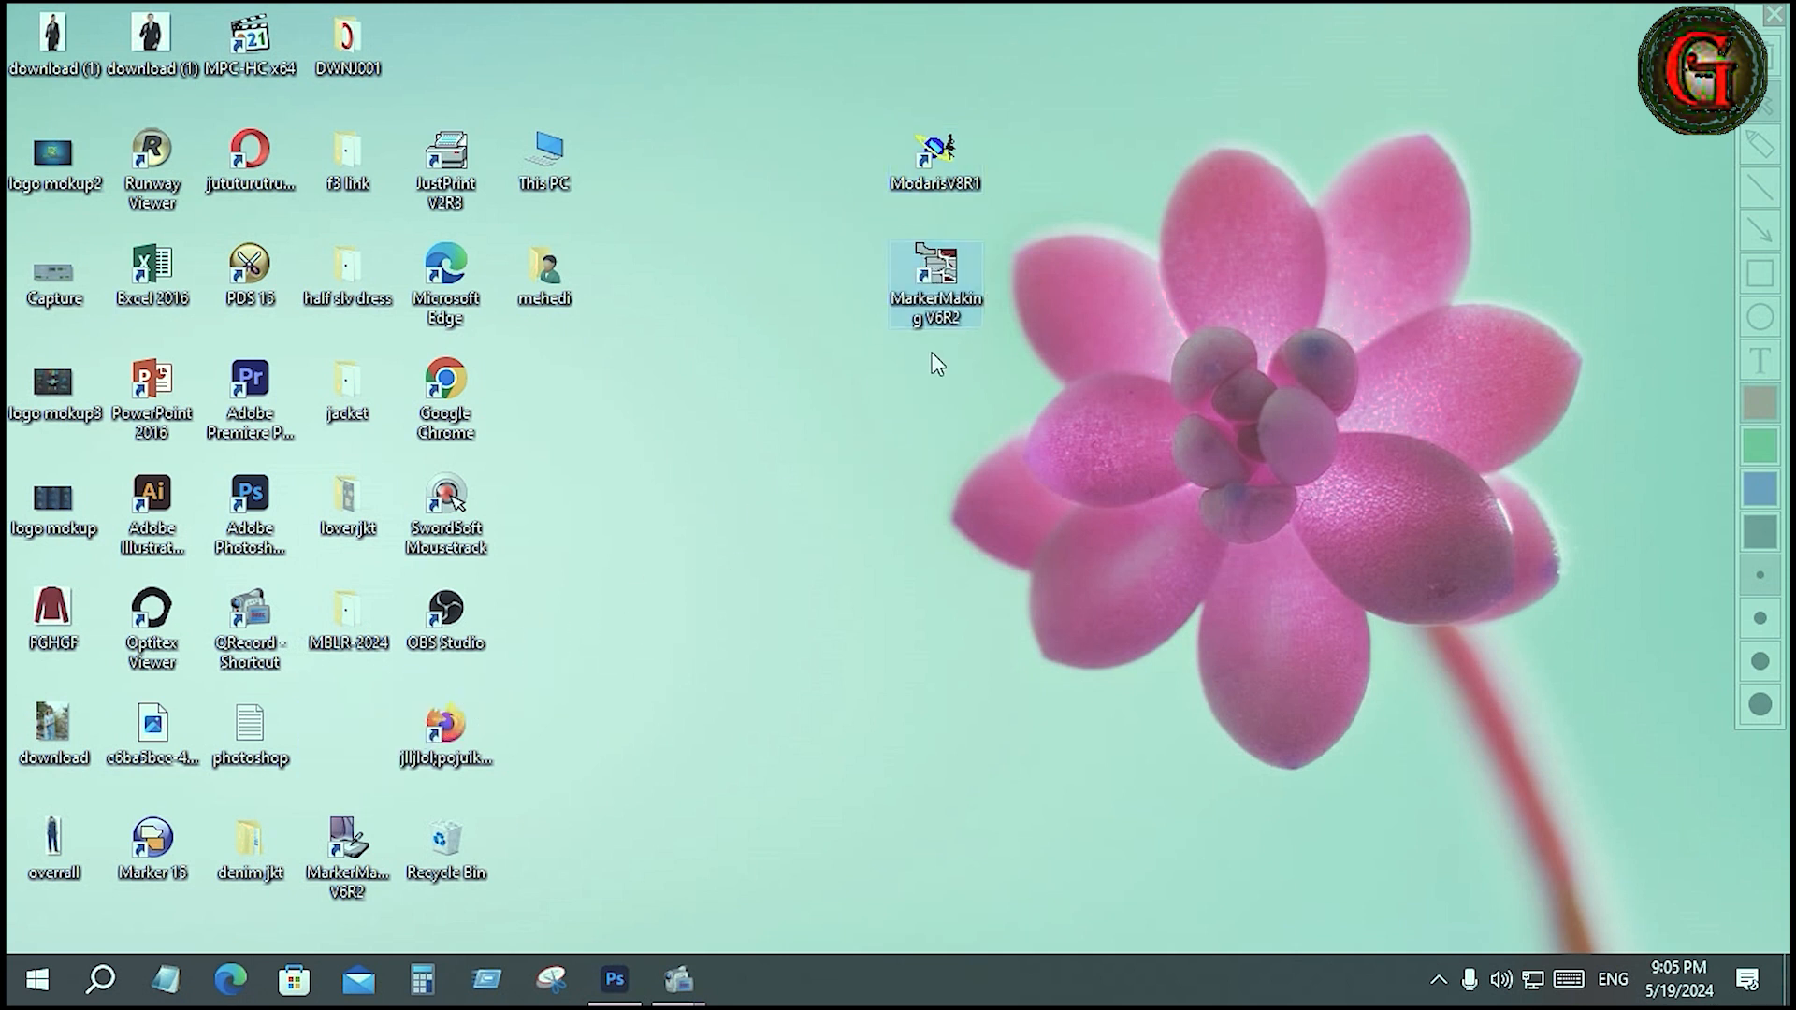
left_click_drag(346, 840, 943, 386)
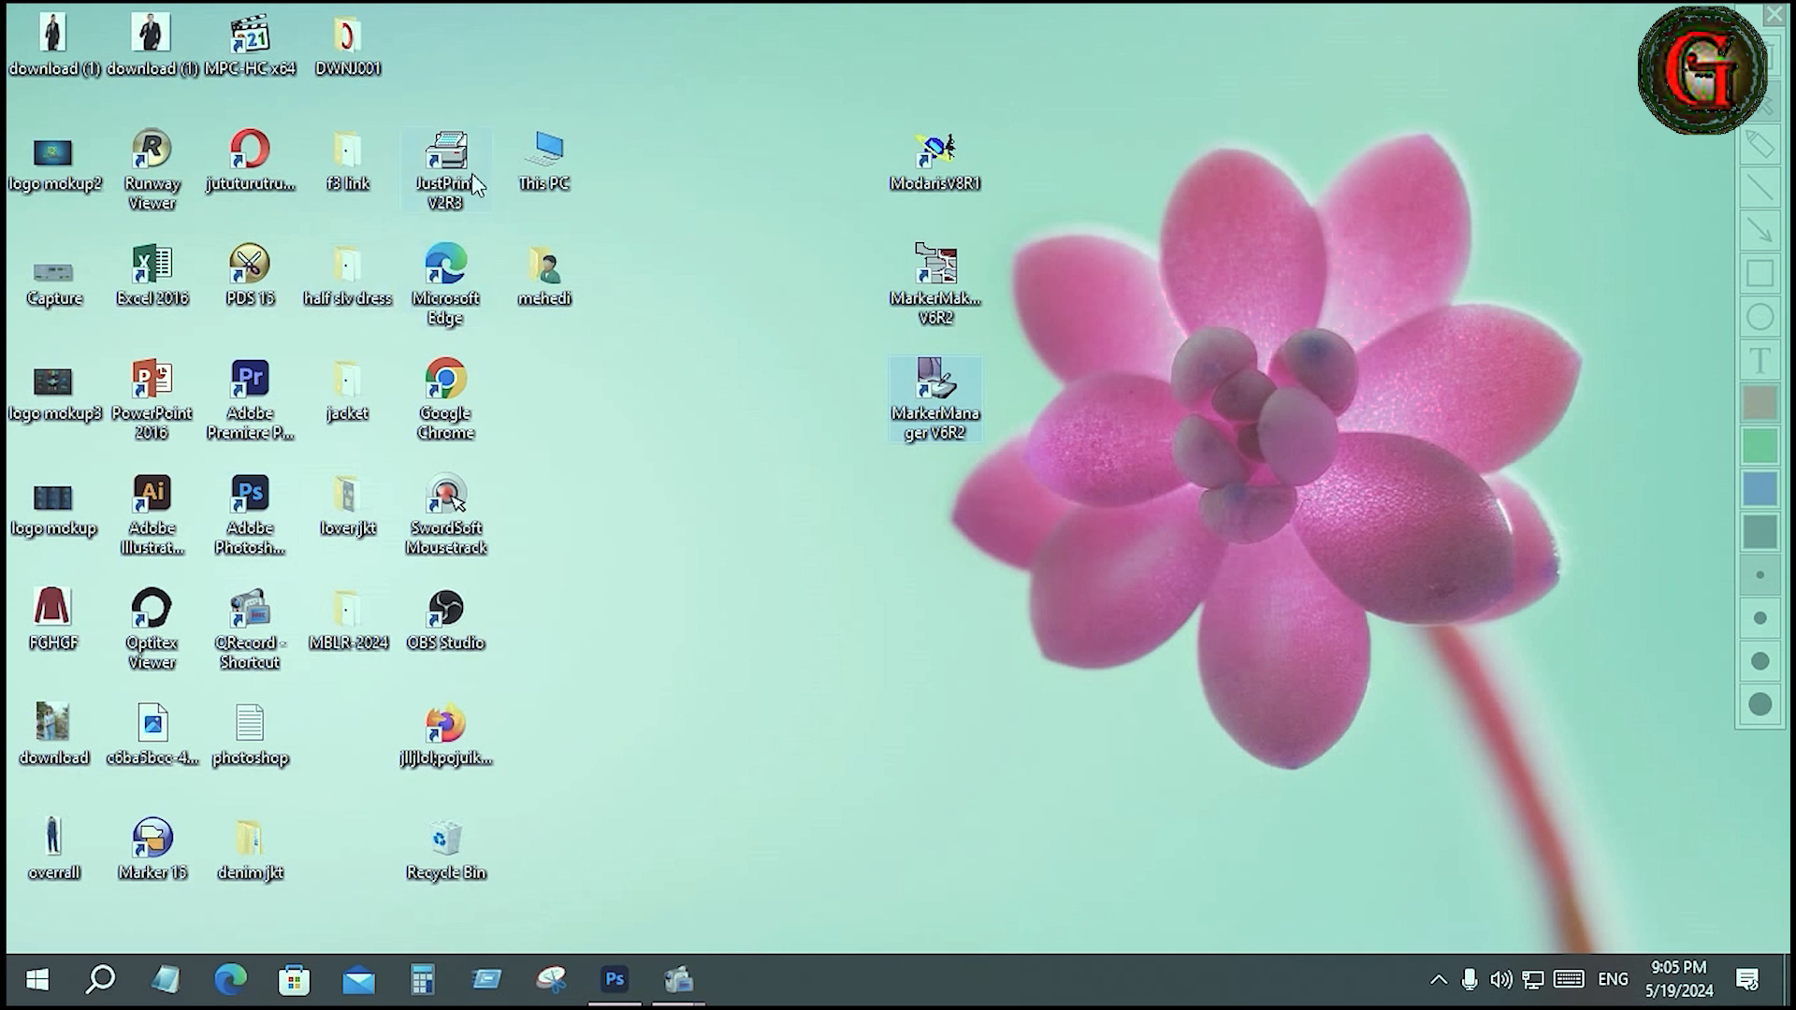
left_click(452, 153)
left_click_drag(452, 153, 943, 85)
left_click(1151, 200)
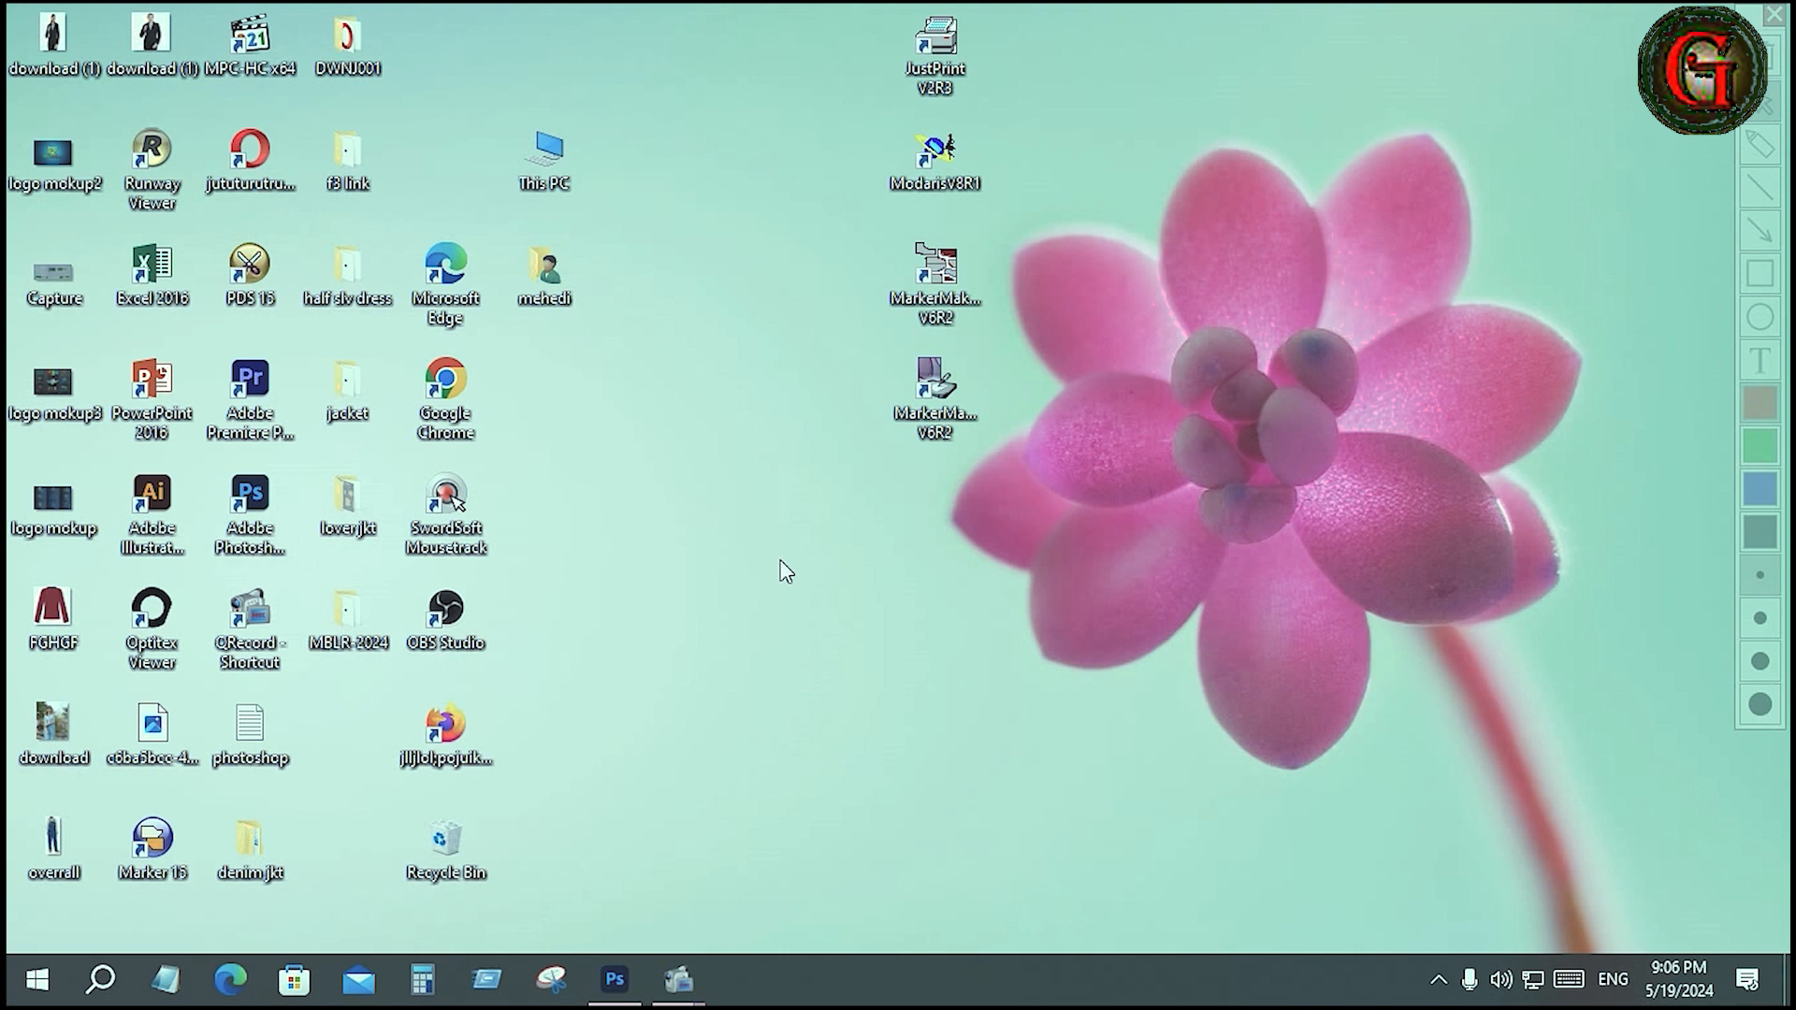
Create a new folder on the desktop and name it LECTRA TRANNING PACK.
right_click(755, 538)
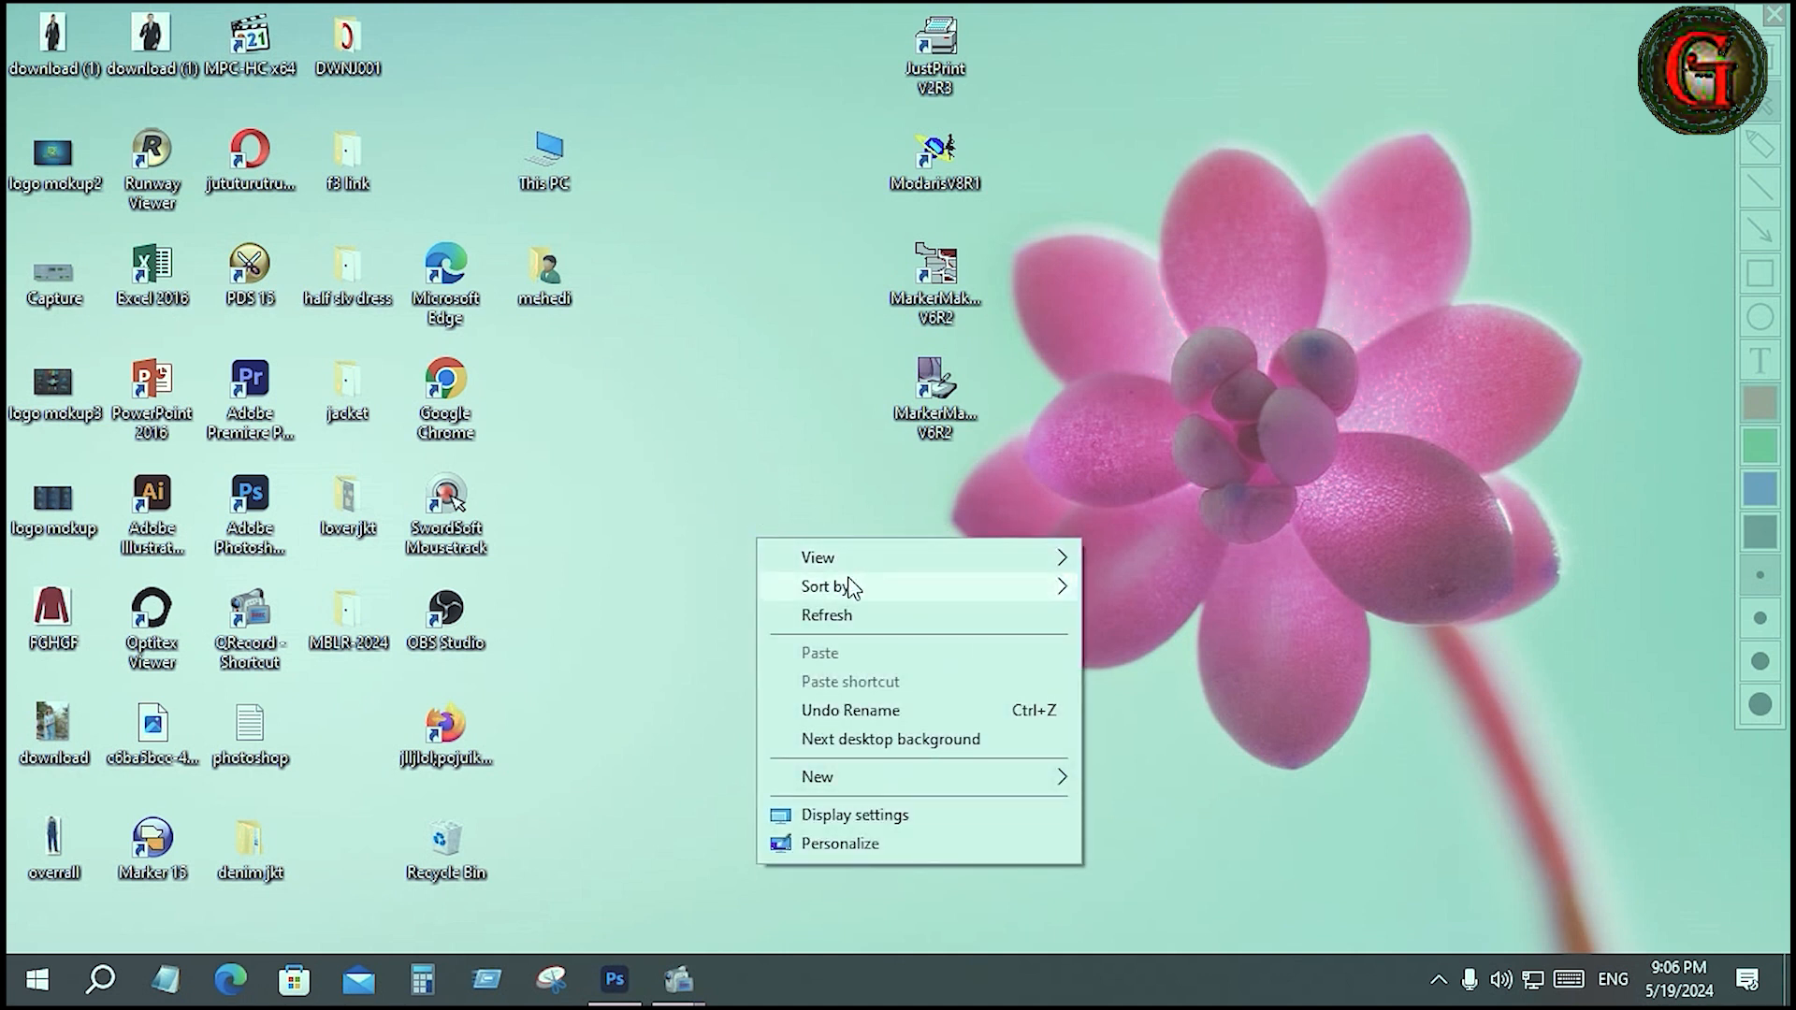
left_click(1049, 788)
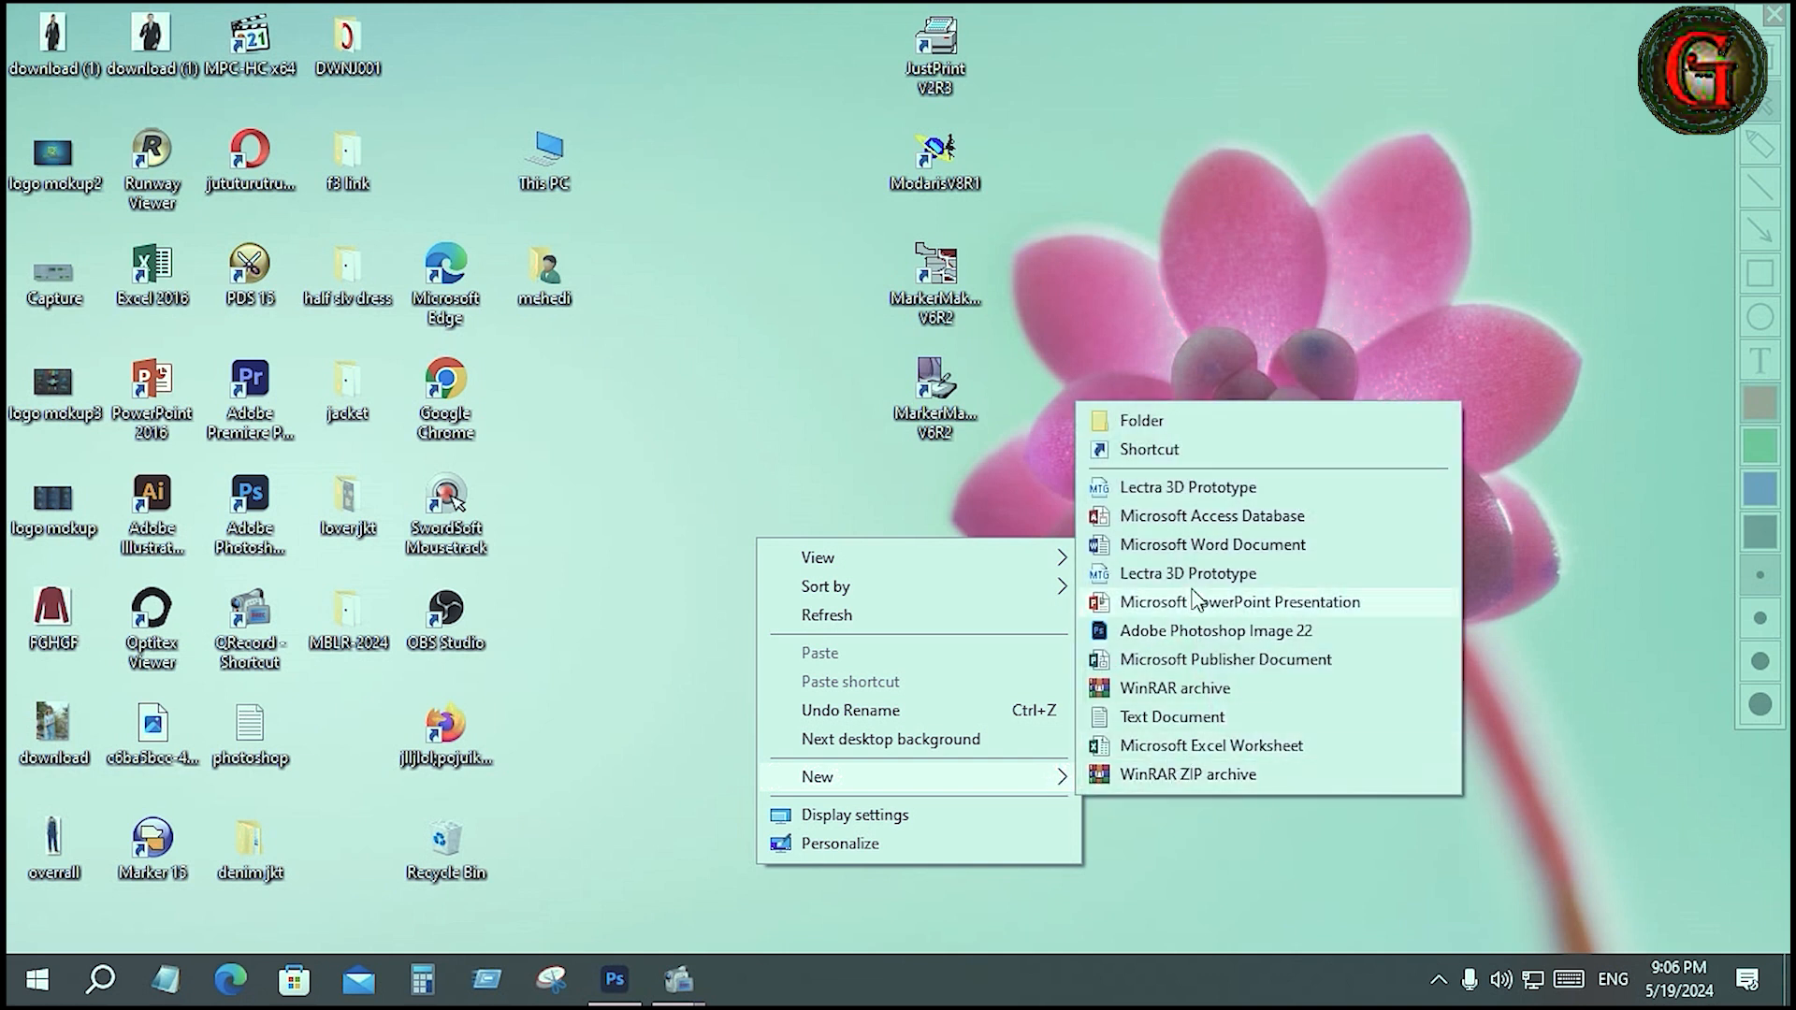
left_click(1164, 424)
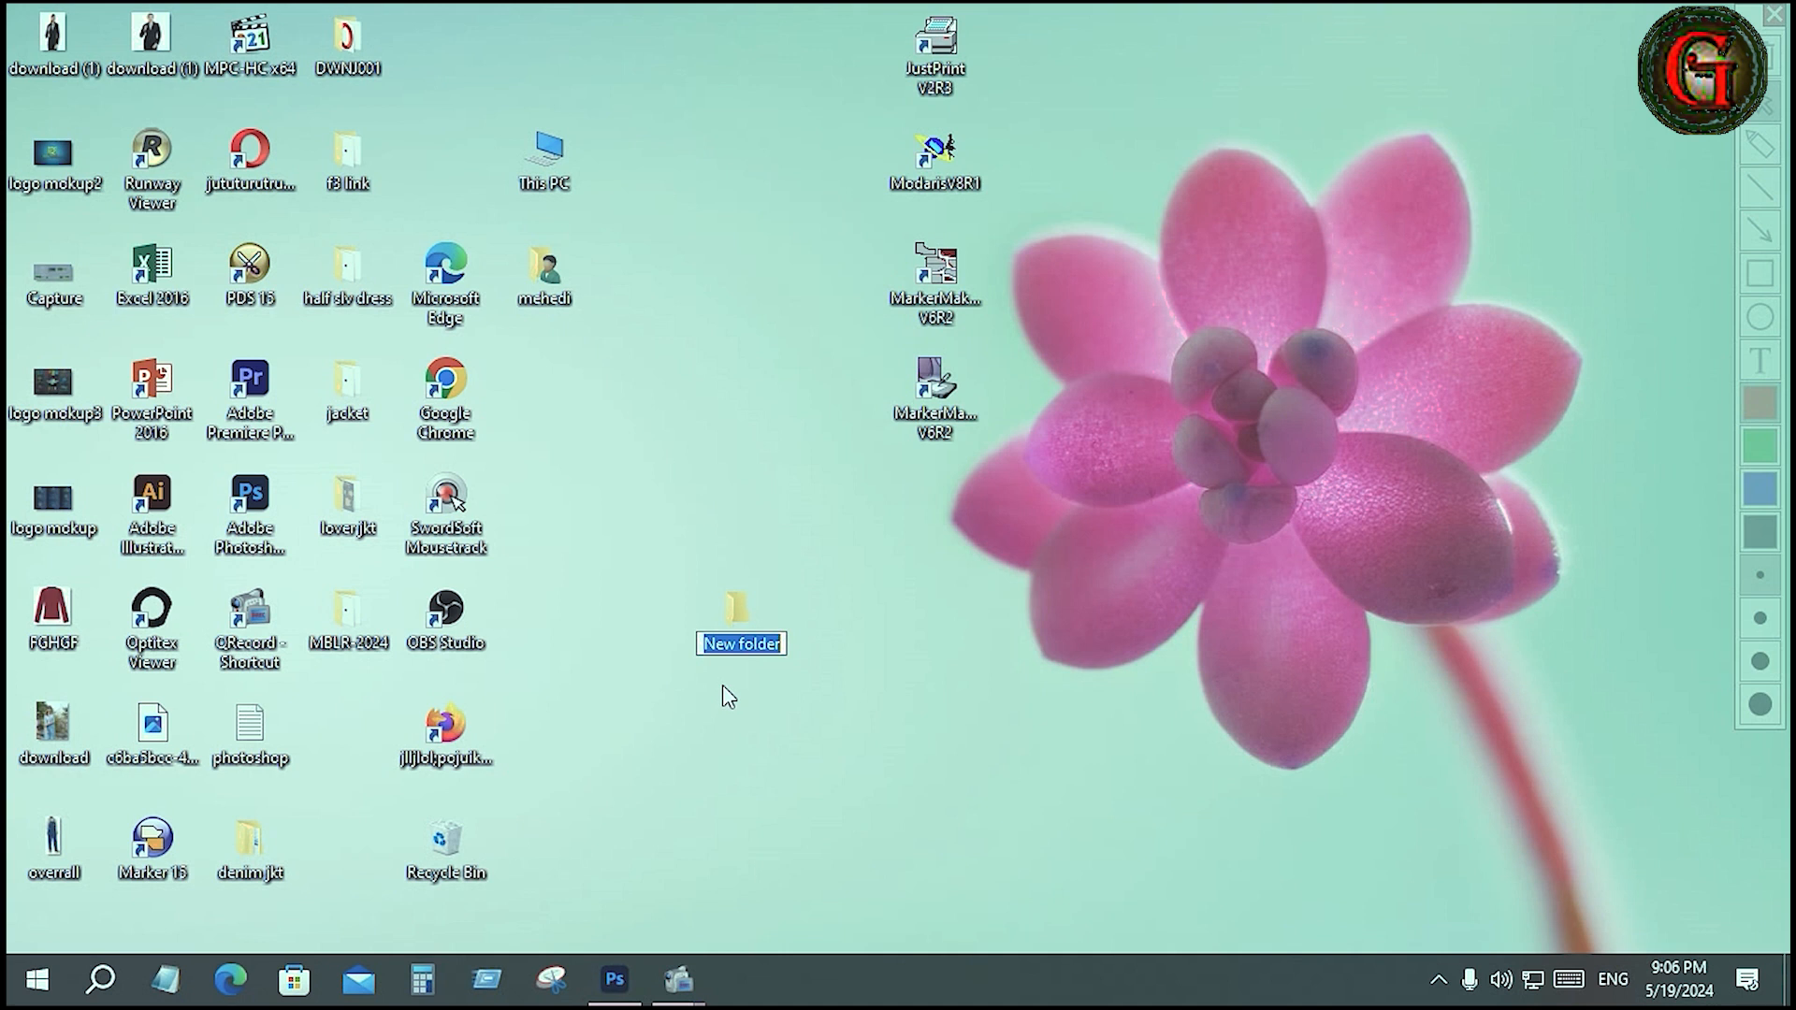
key("Caps_Lock")
type("LECTR")
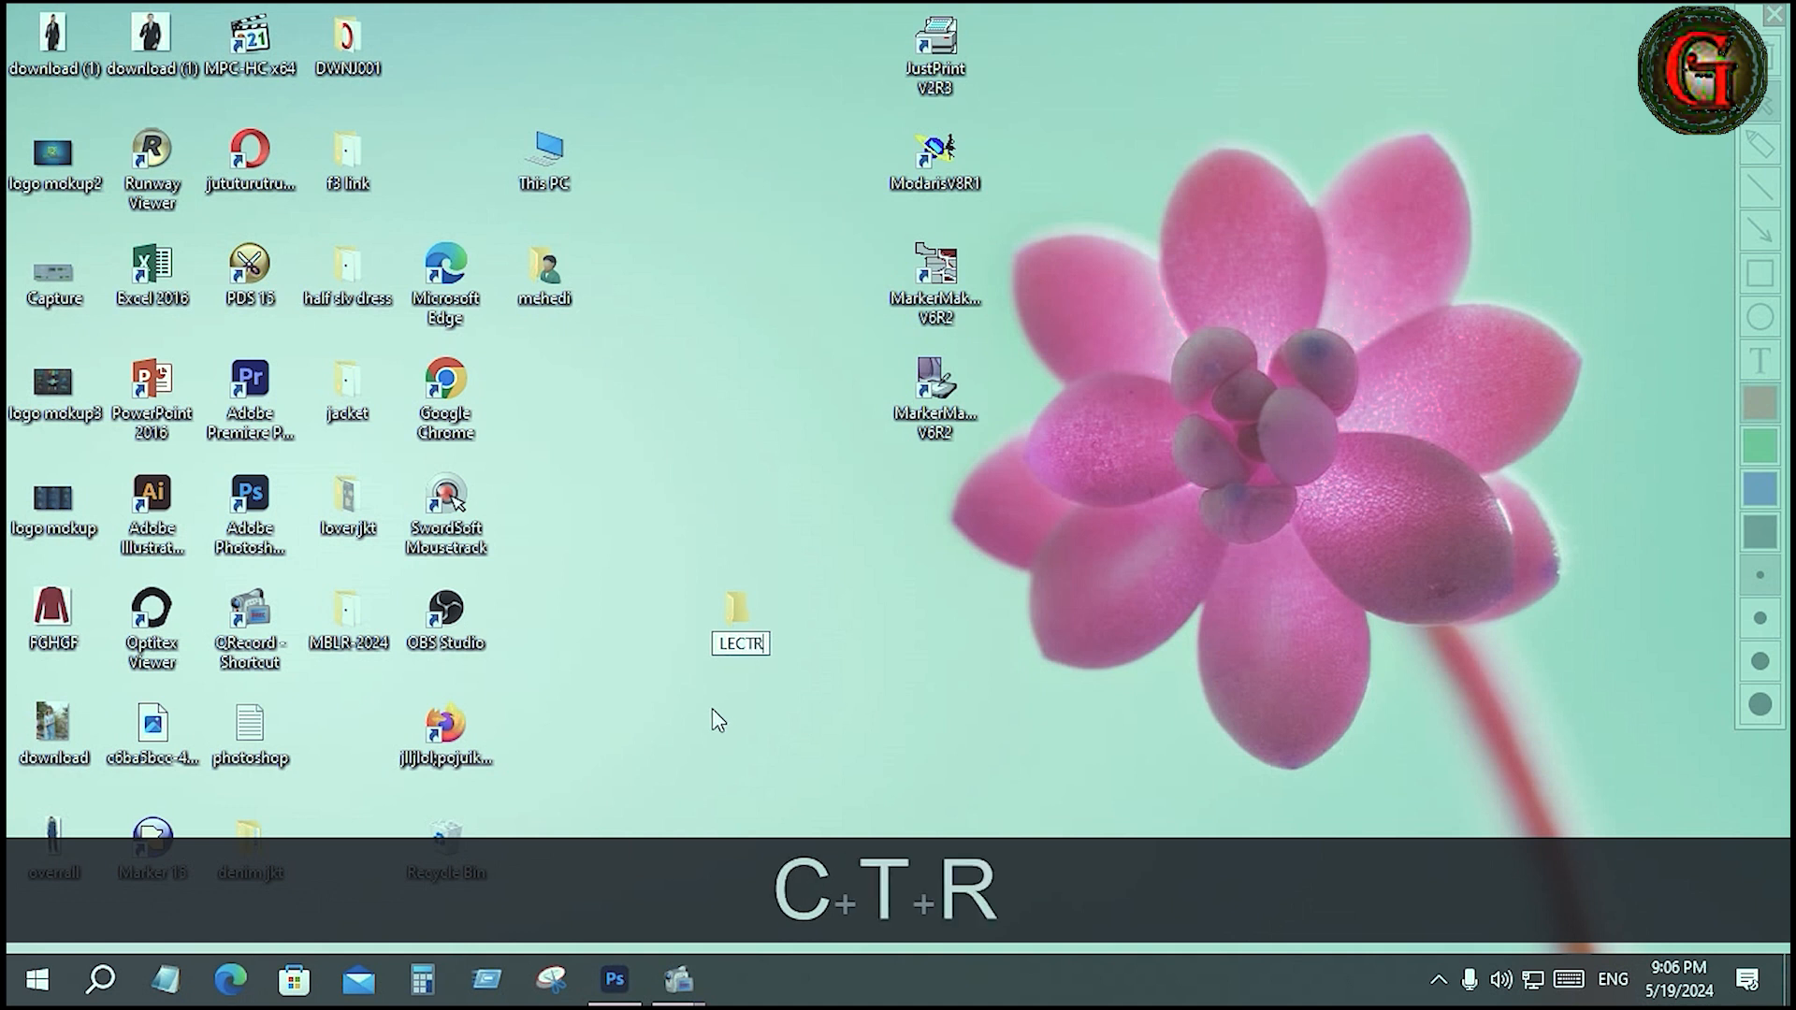
type("A ")
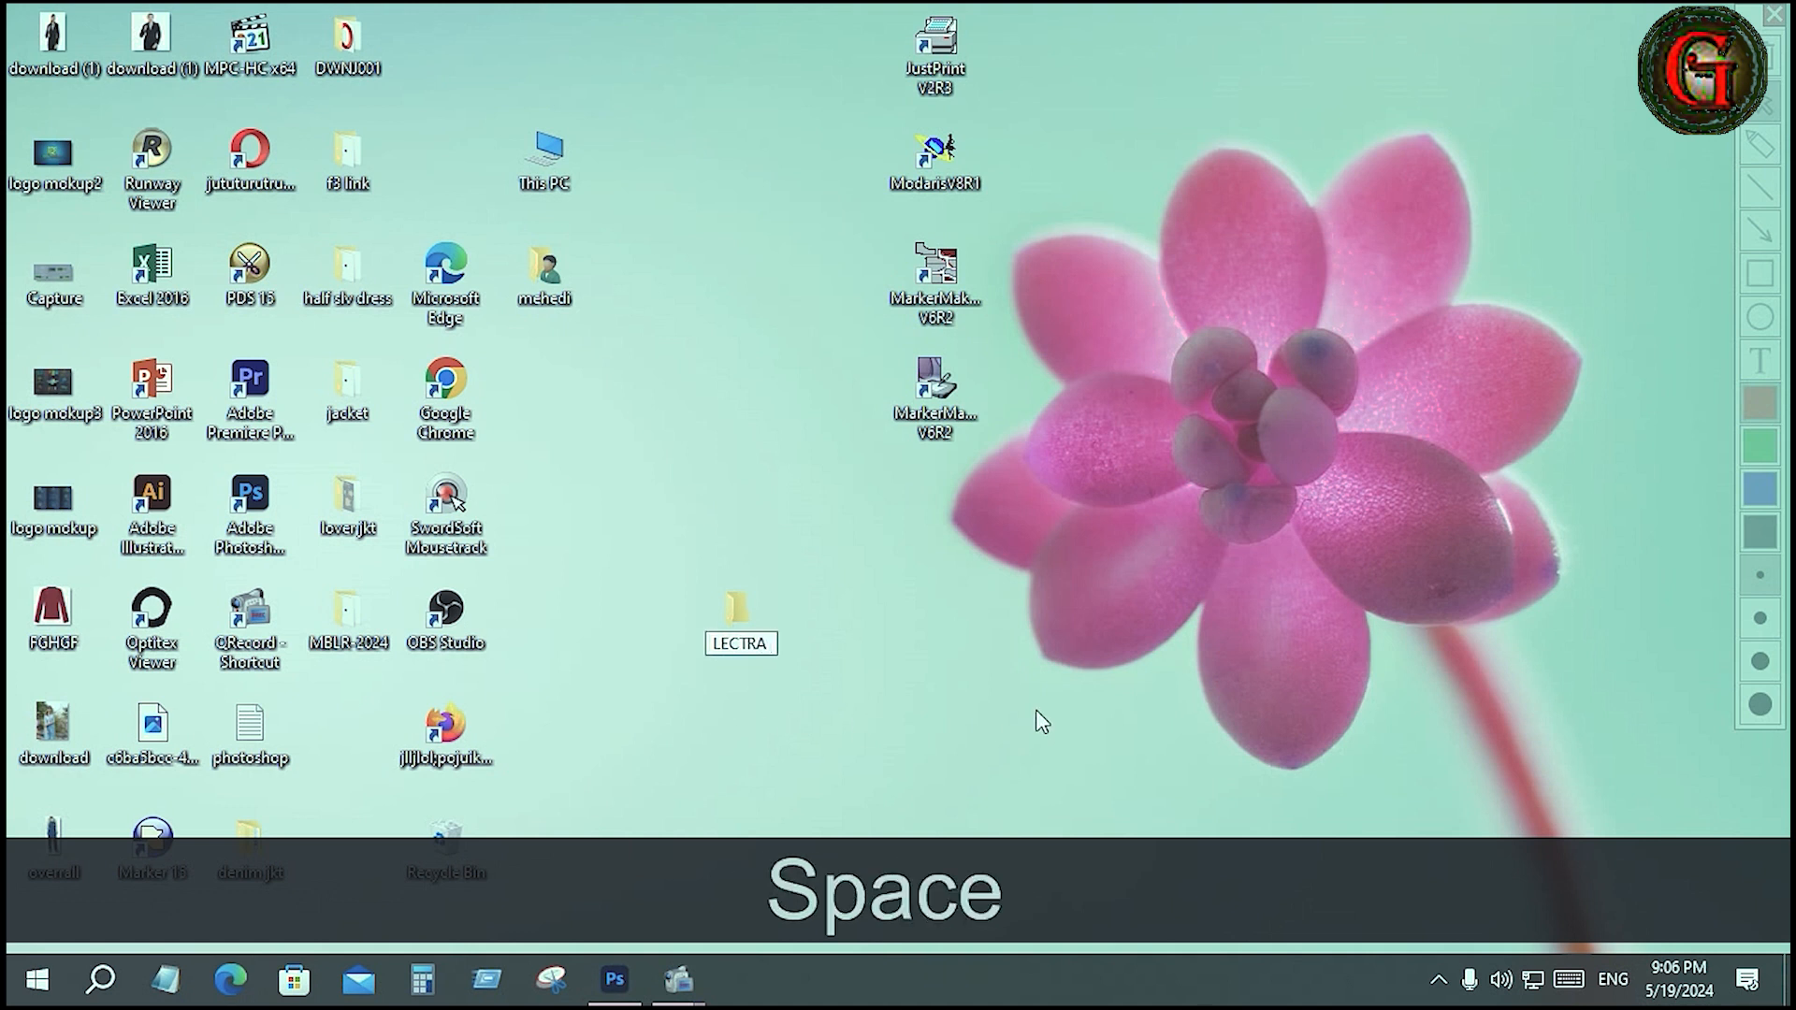
type("TRA")
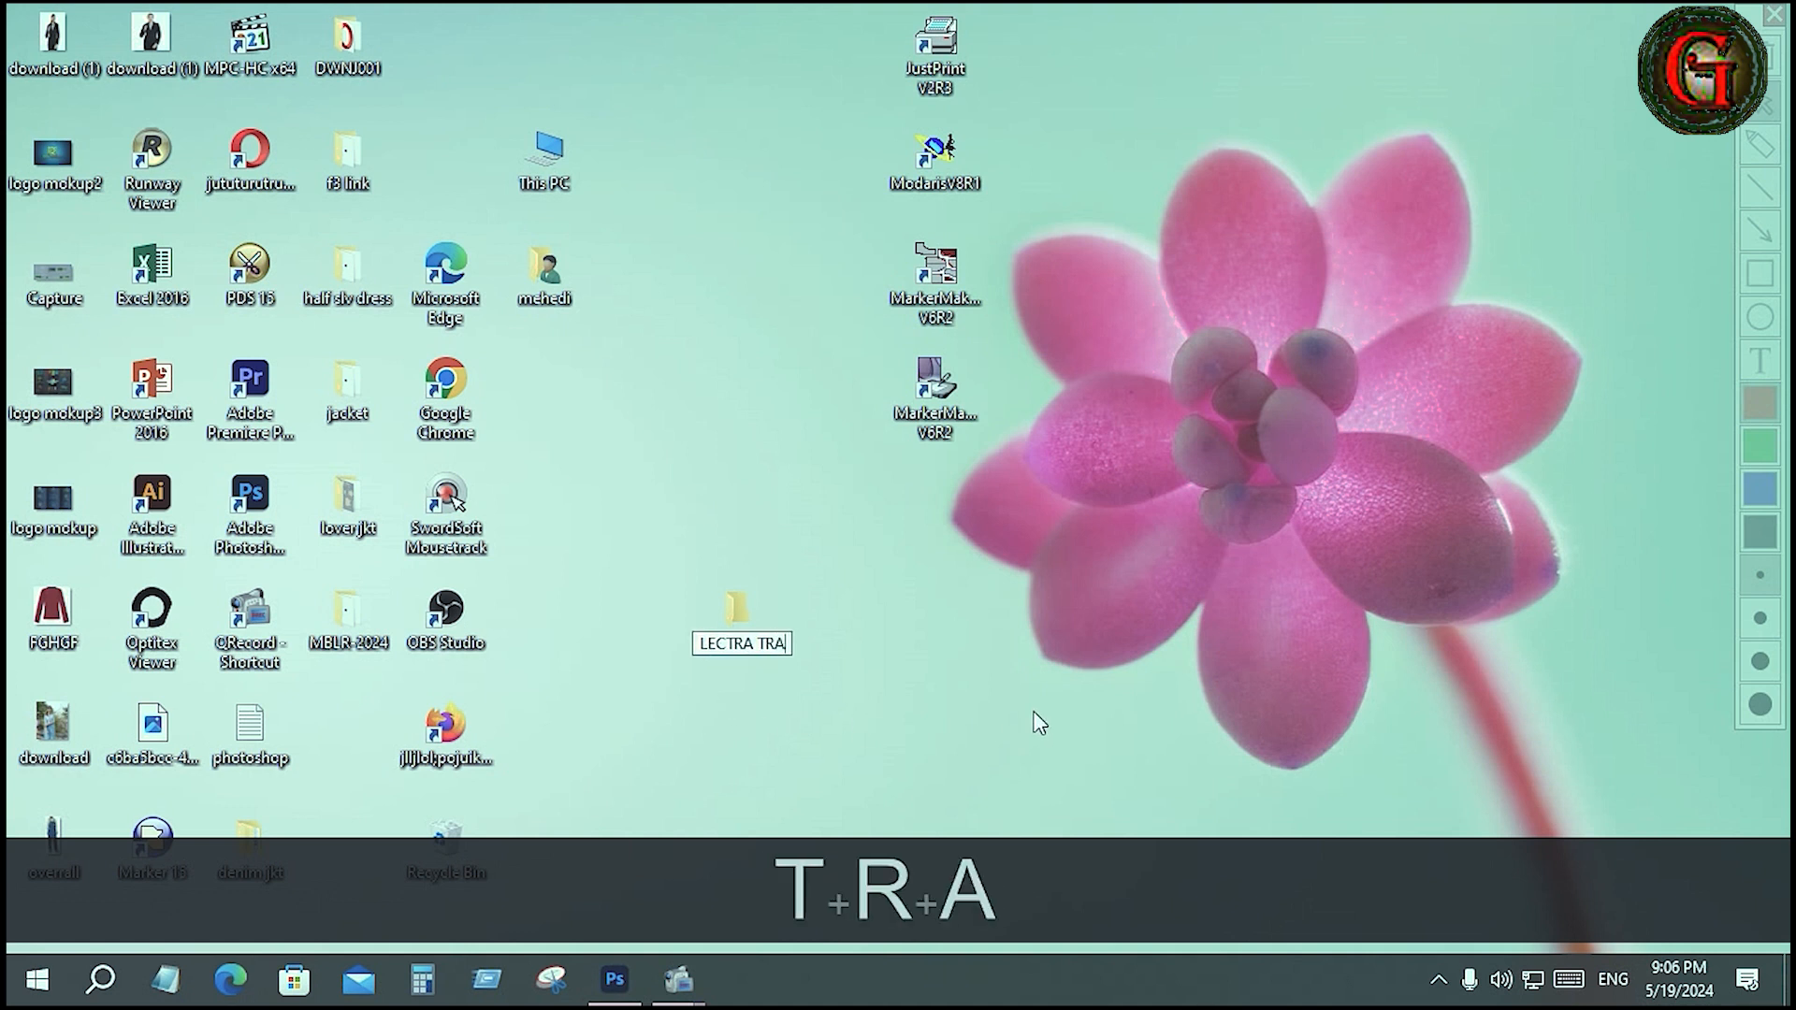
type("NNING")
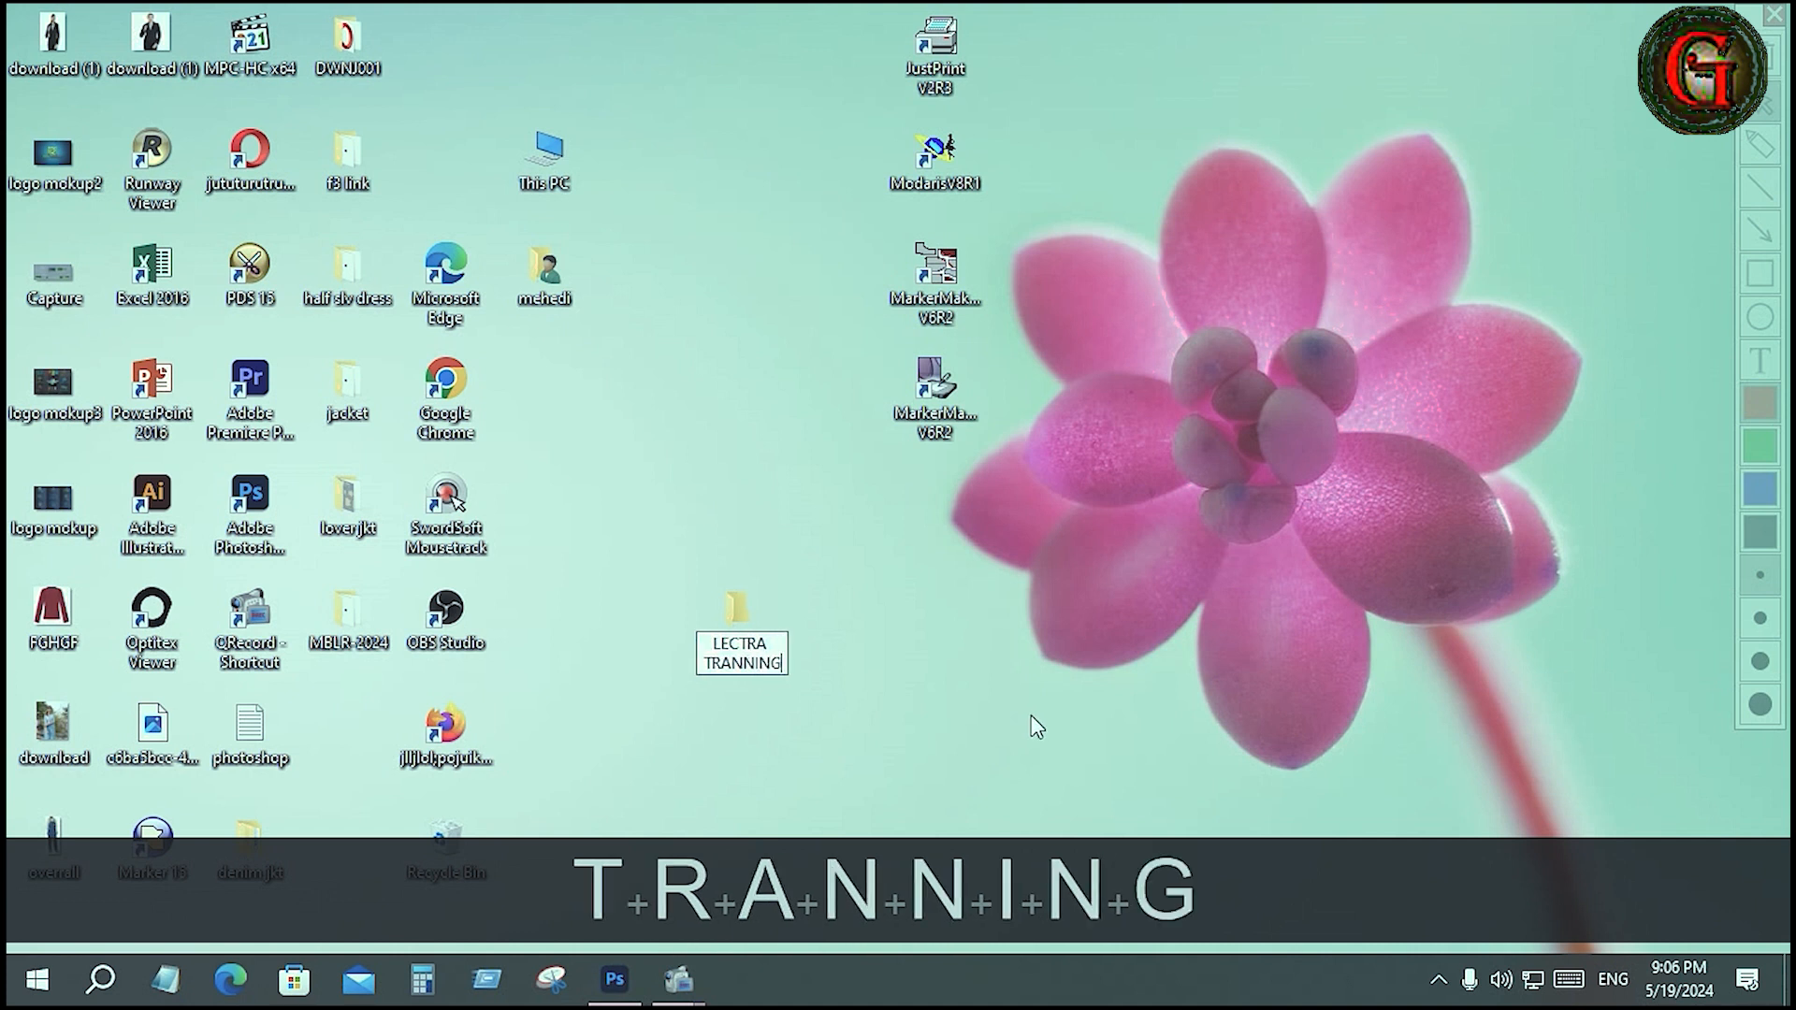
type(" PACK")
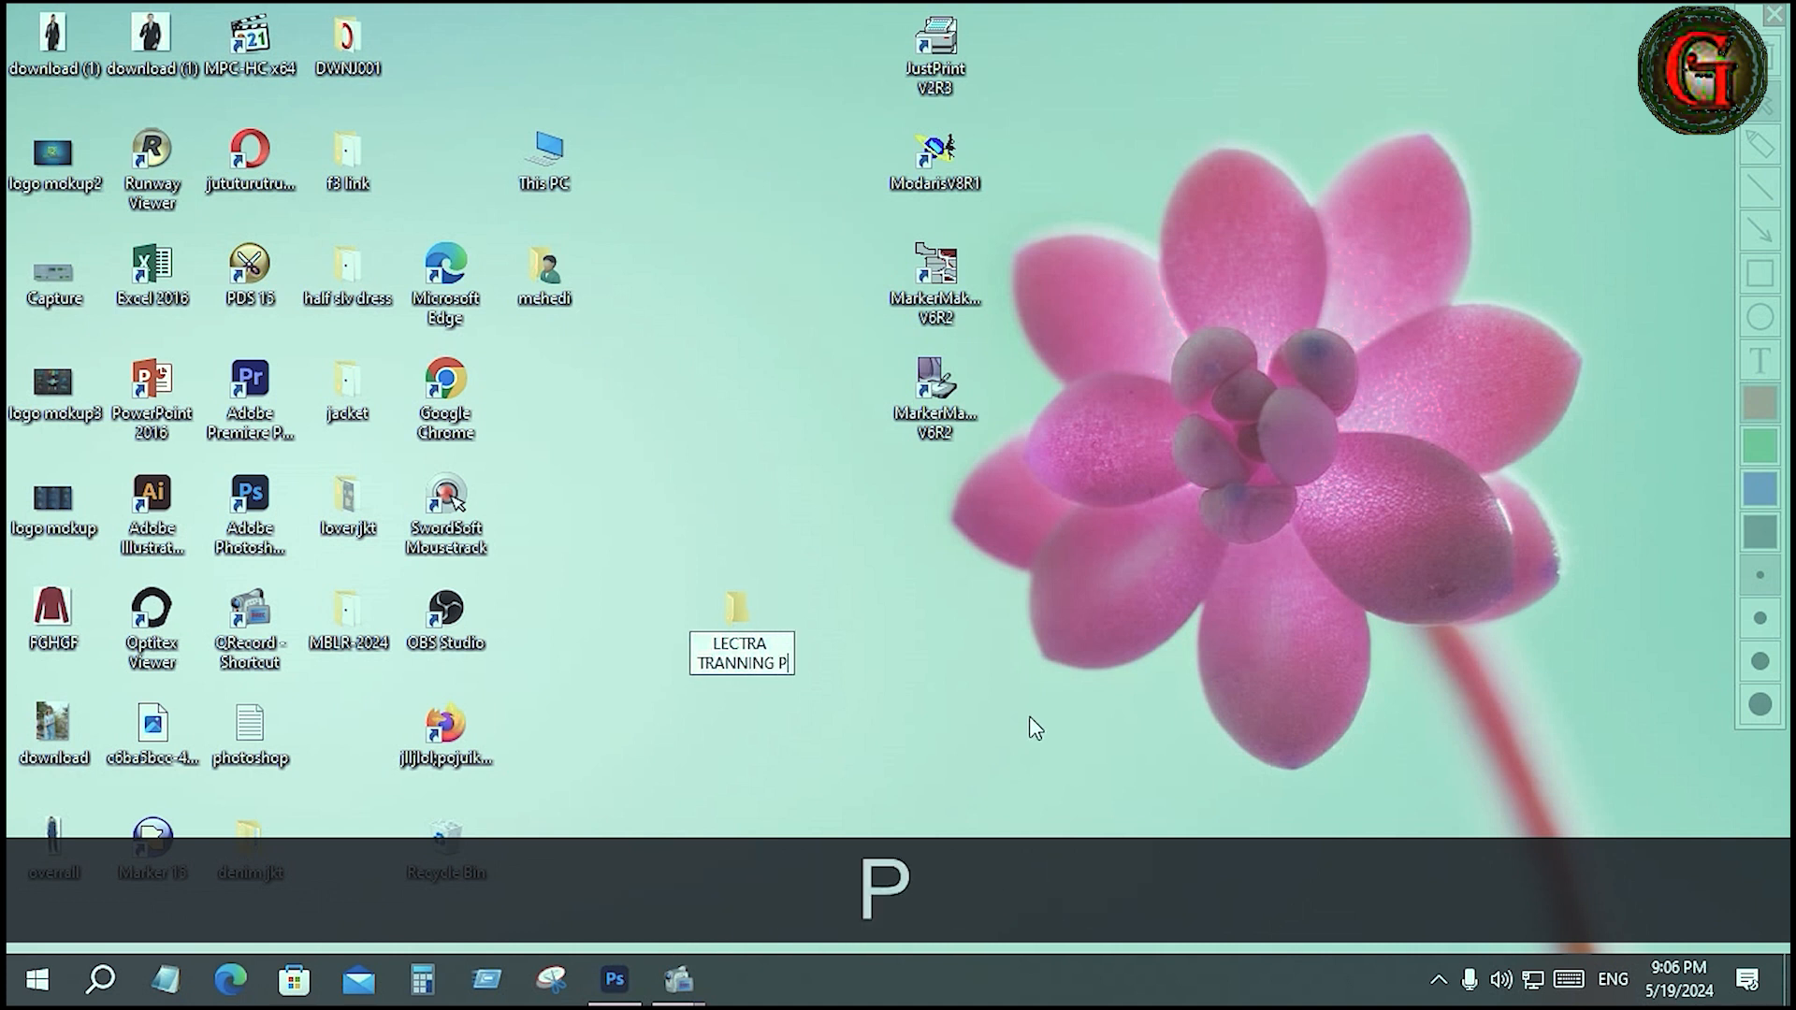
key("Return")
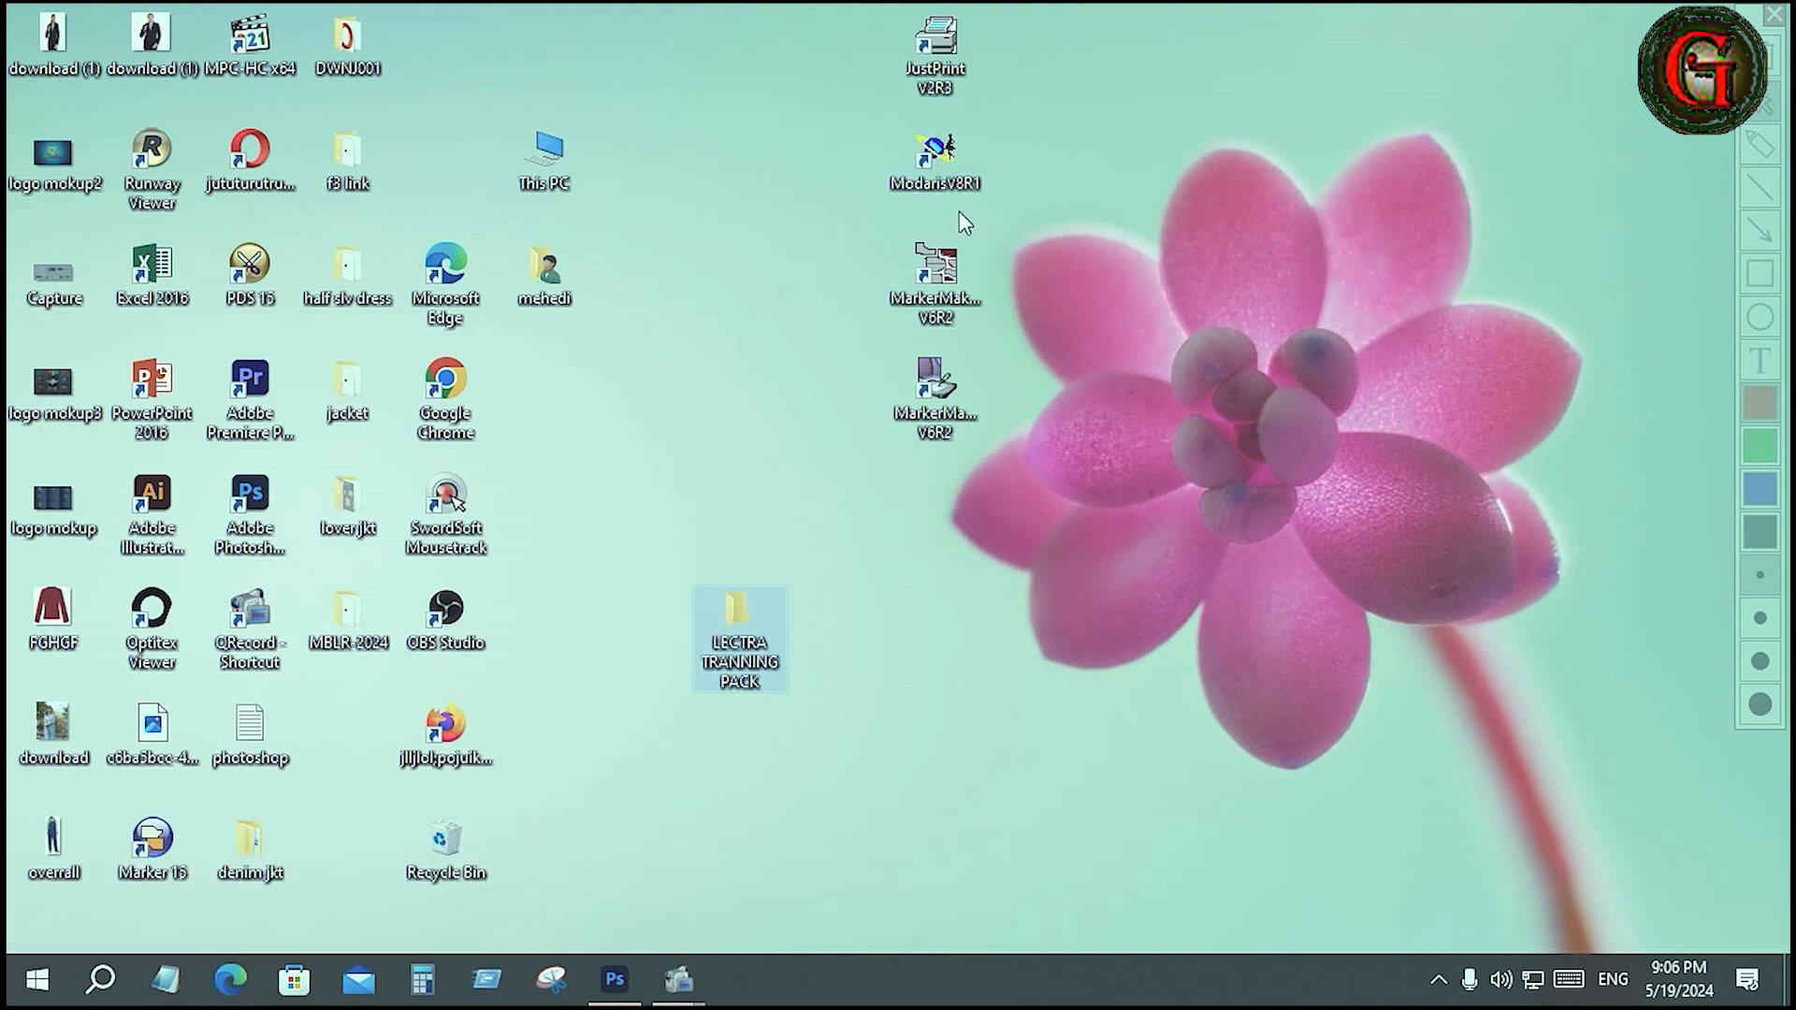
right_click(727, 662)
left_click(956, 699)
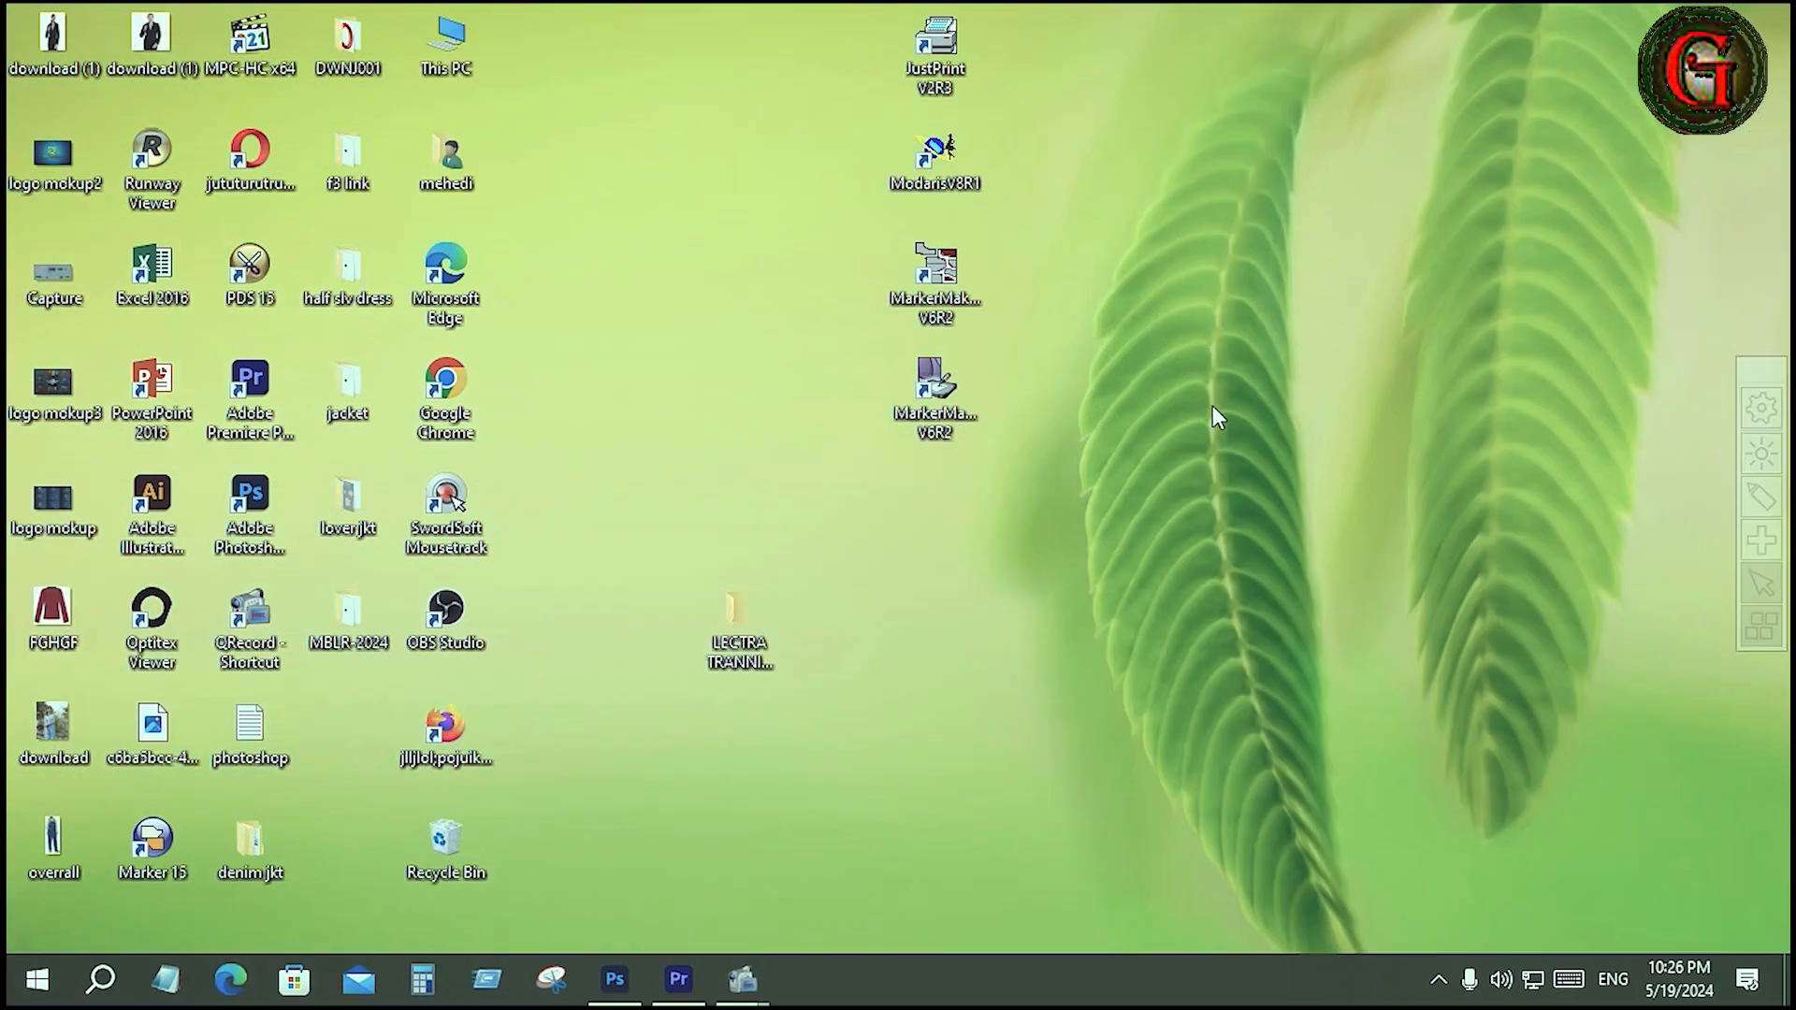
left_click(1760, 496)
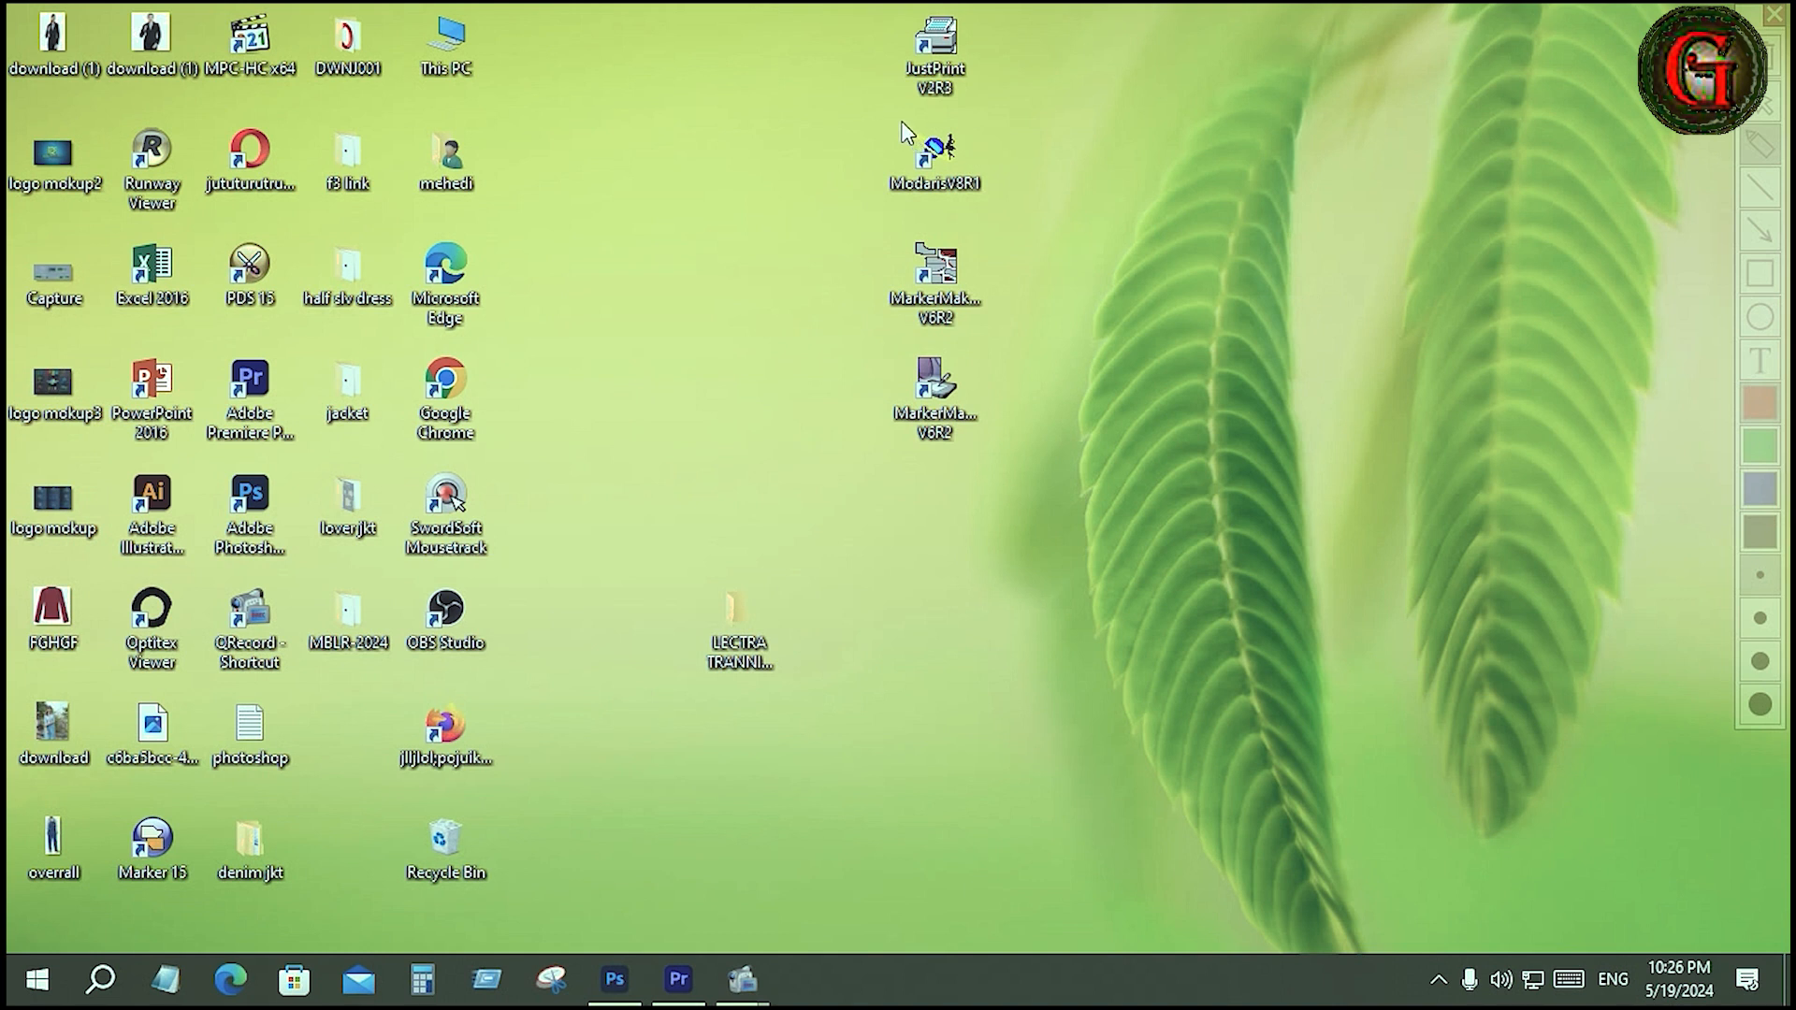
mouse_move(900, 120)
left_mouse_down()
mouse_move(950, 115)
mouse_move(999, 149)
mouse_move(991, 193)
mouse_move(919, 222)
mouse_move(890, 137)
left_mouse_up()
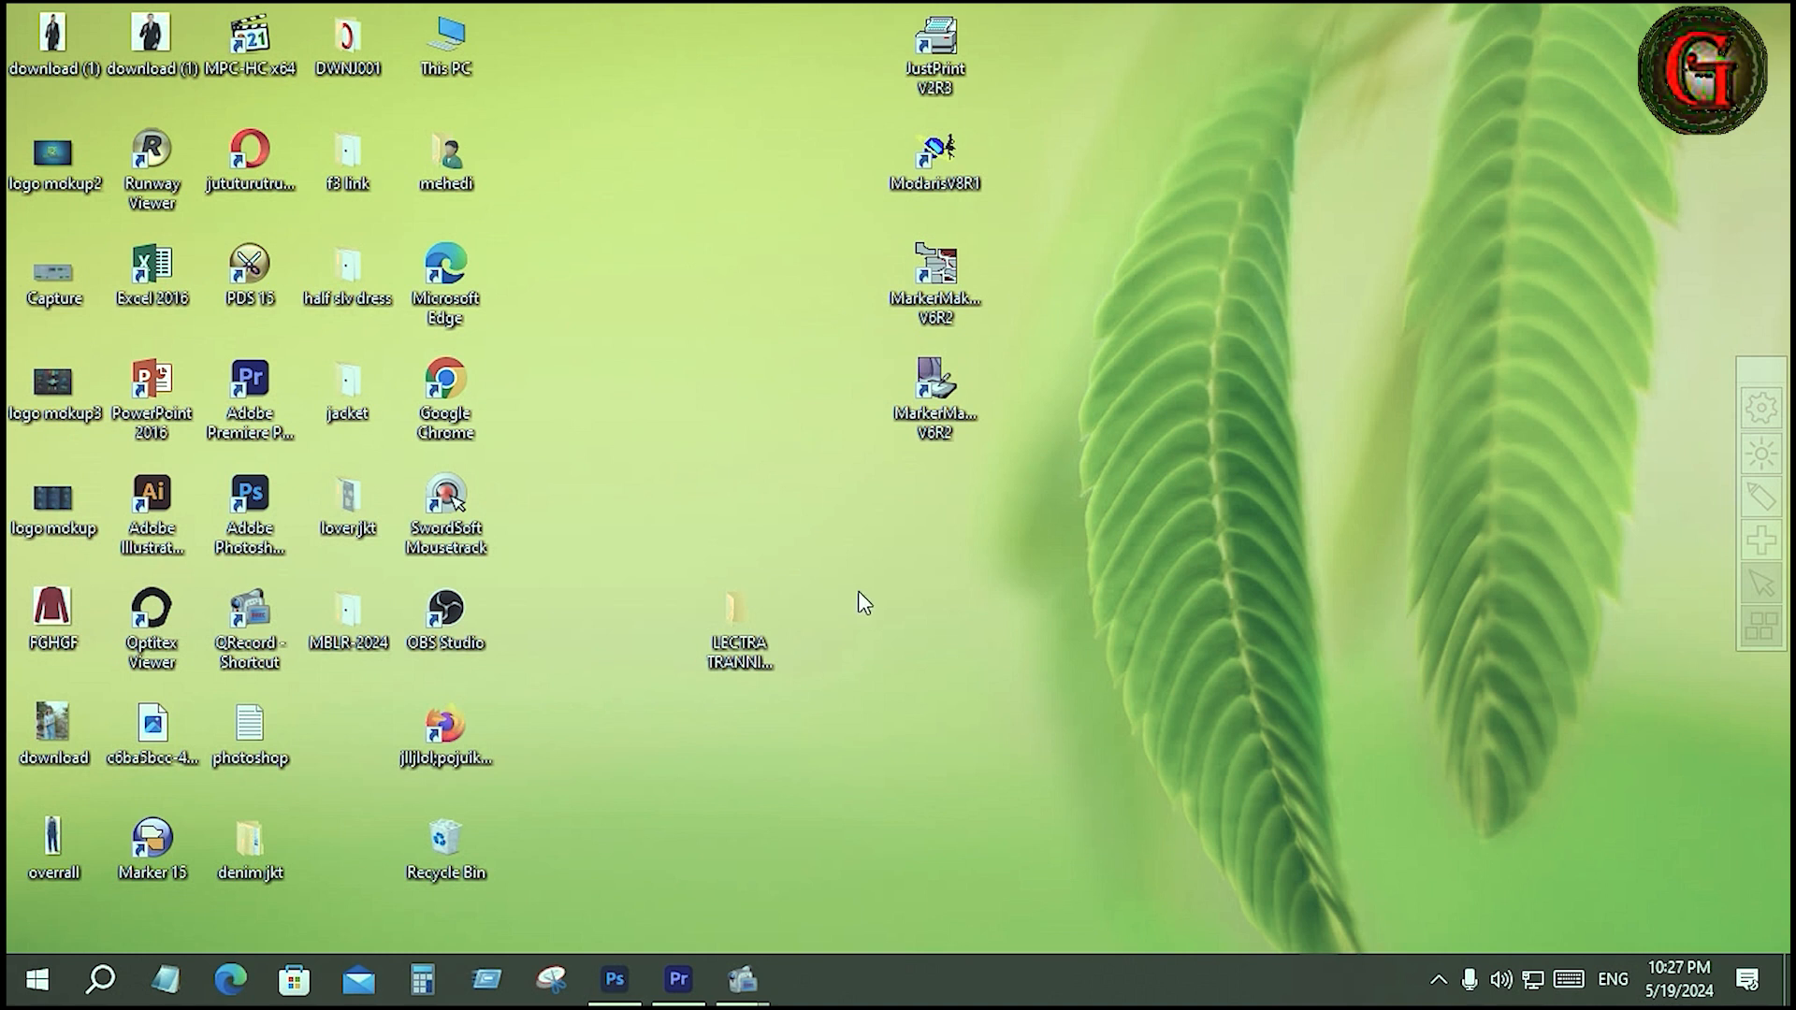
Open the LECTRA TRANNING PACK folder from the desktop and maximize its window.
left_click(739, 619)
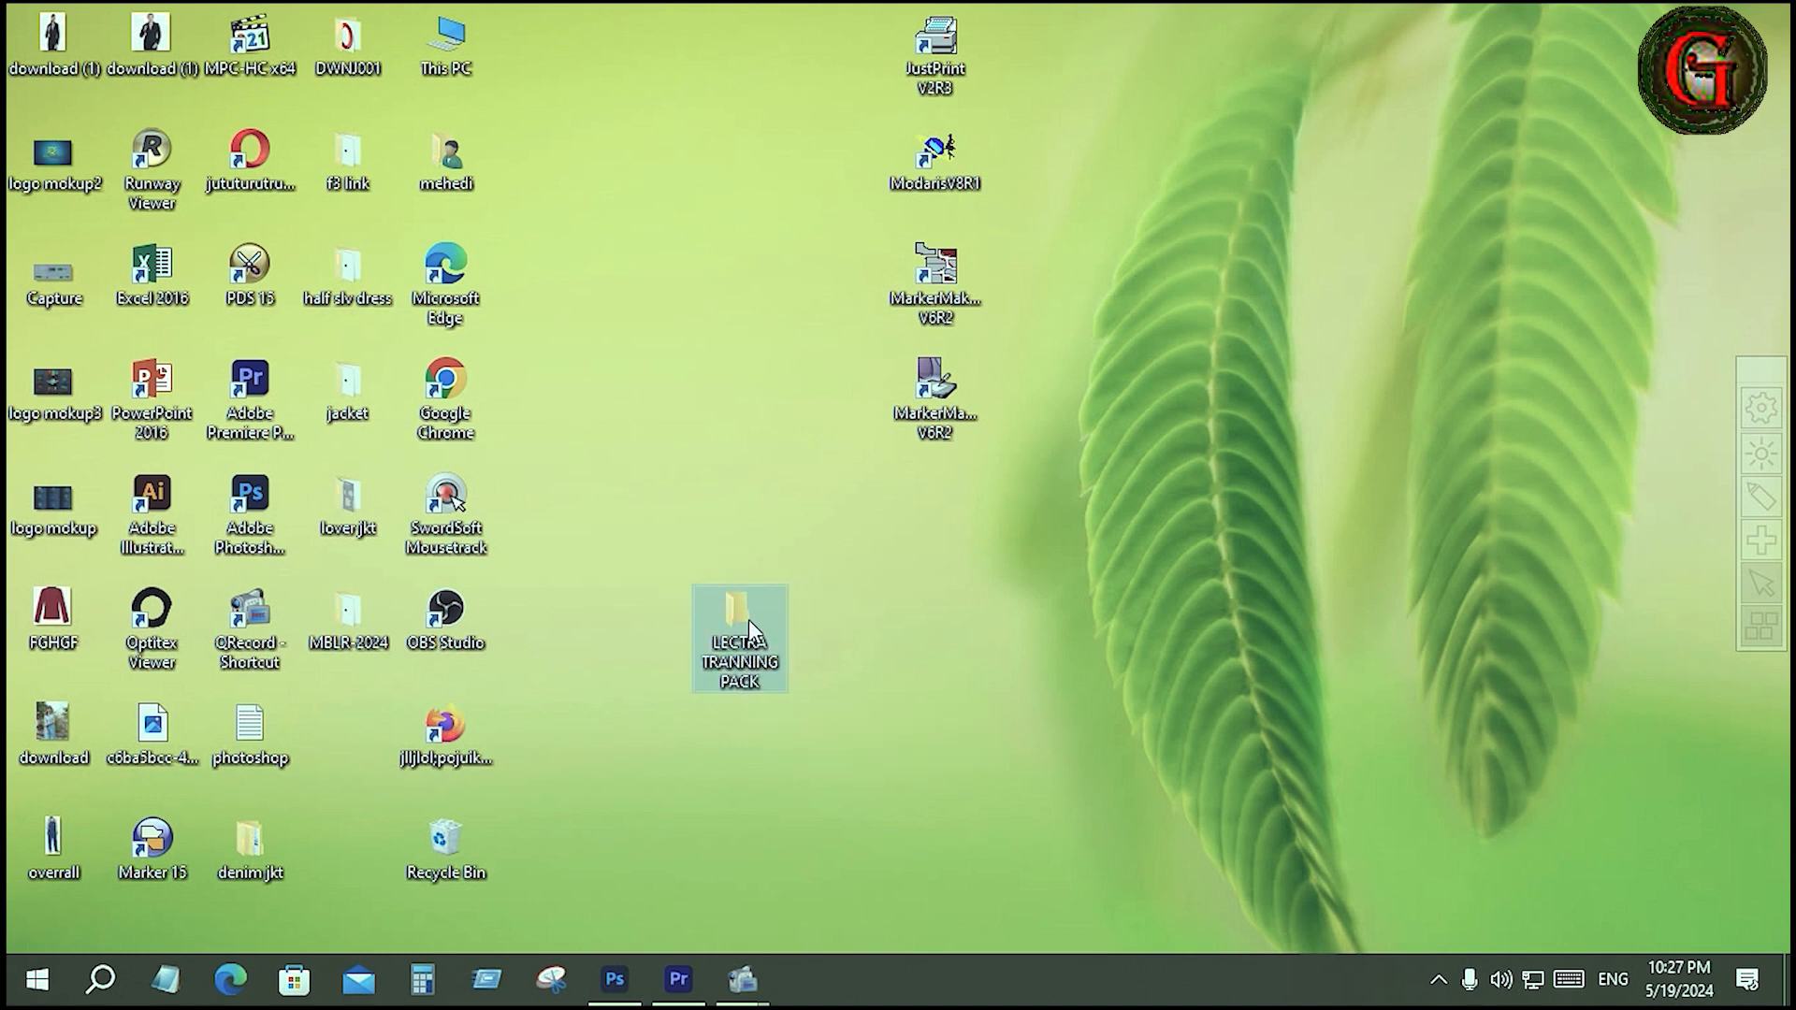
double_click(748, 619)
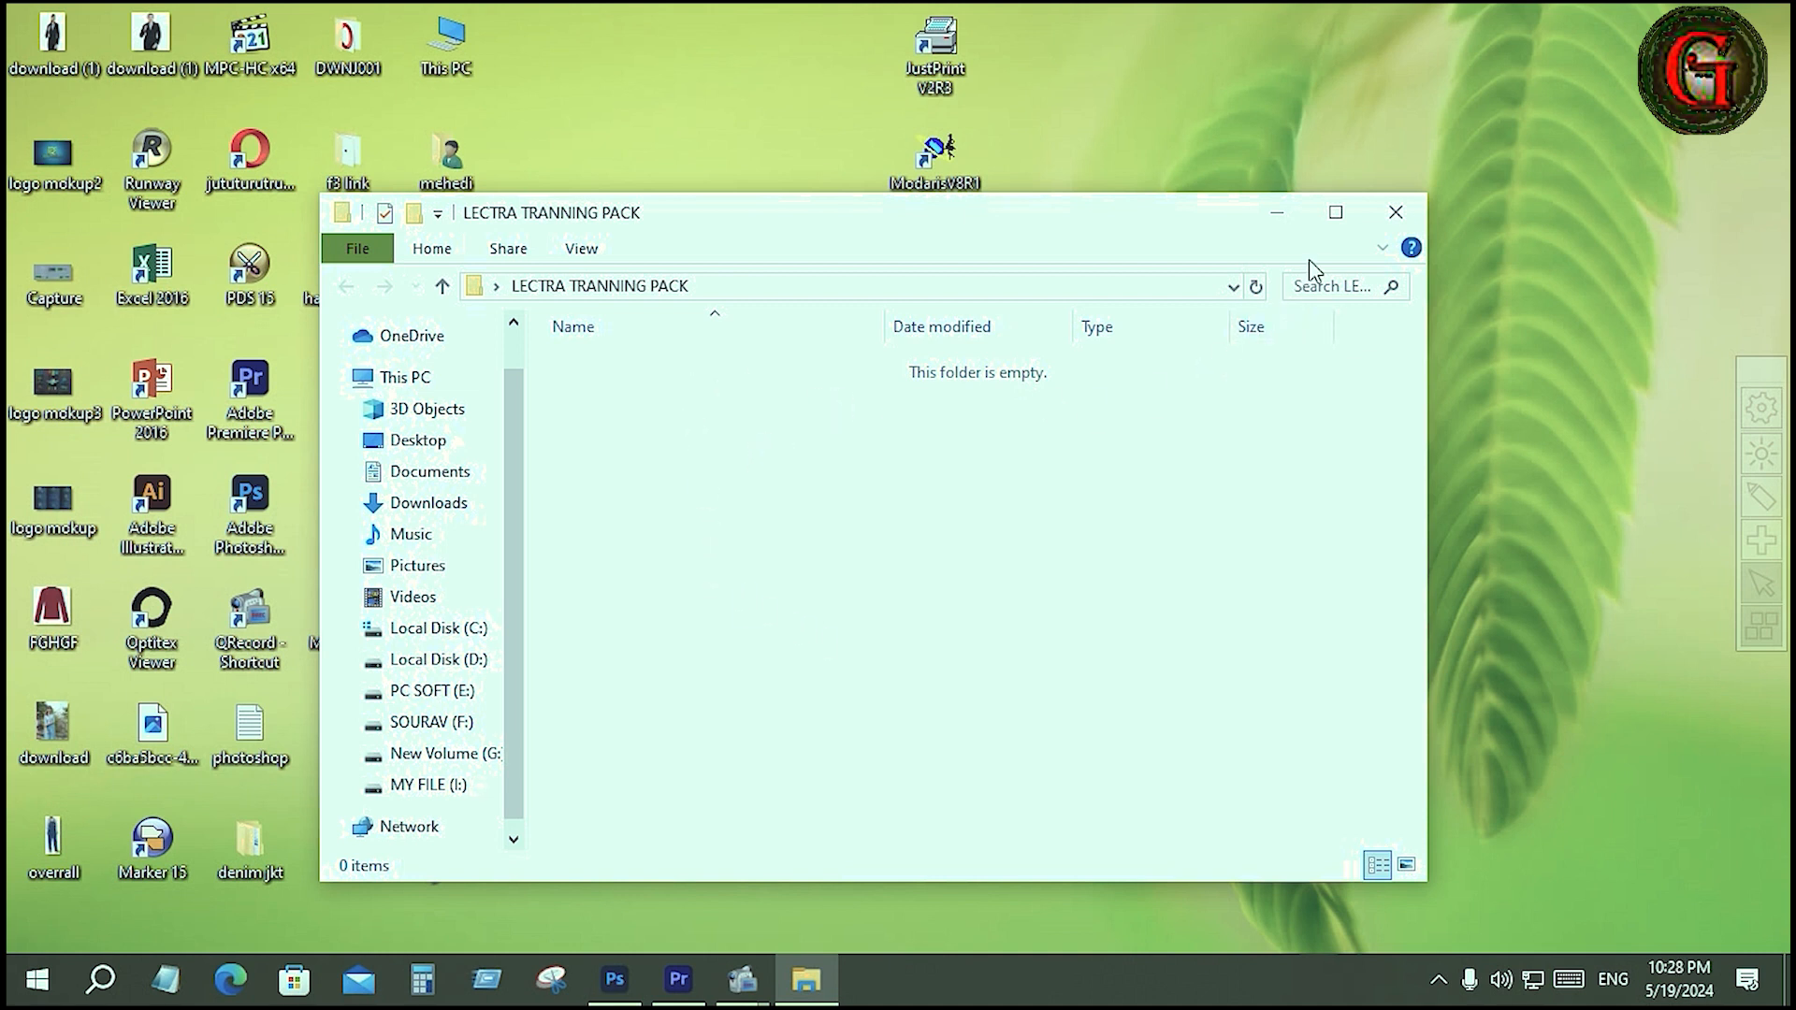
left_click(1336, 213)
Create a subfolder named tee-001 inside LECTRA TRANNING PACK and close the folder window.
right_click(679, 317)
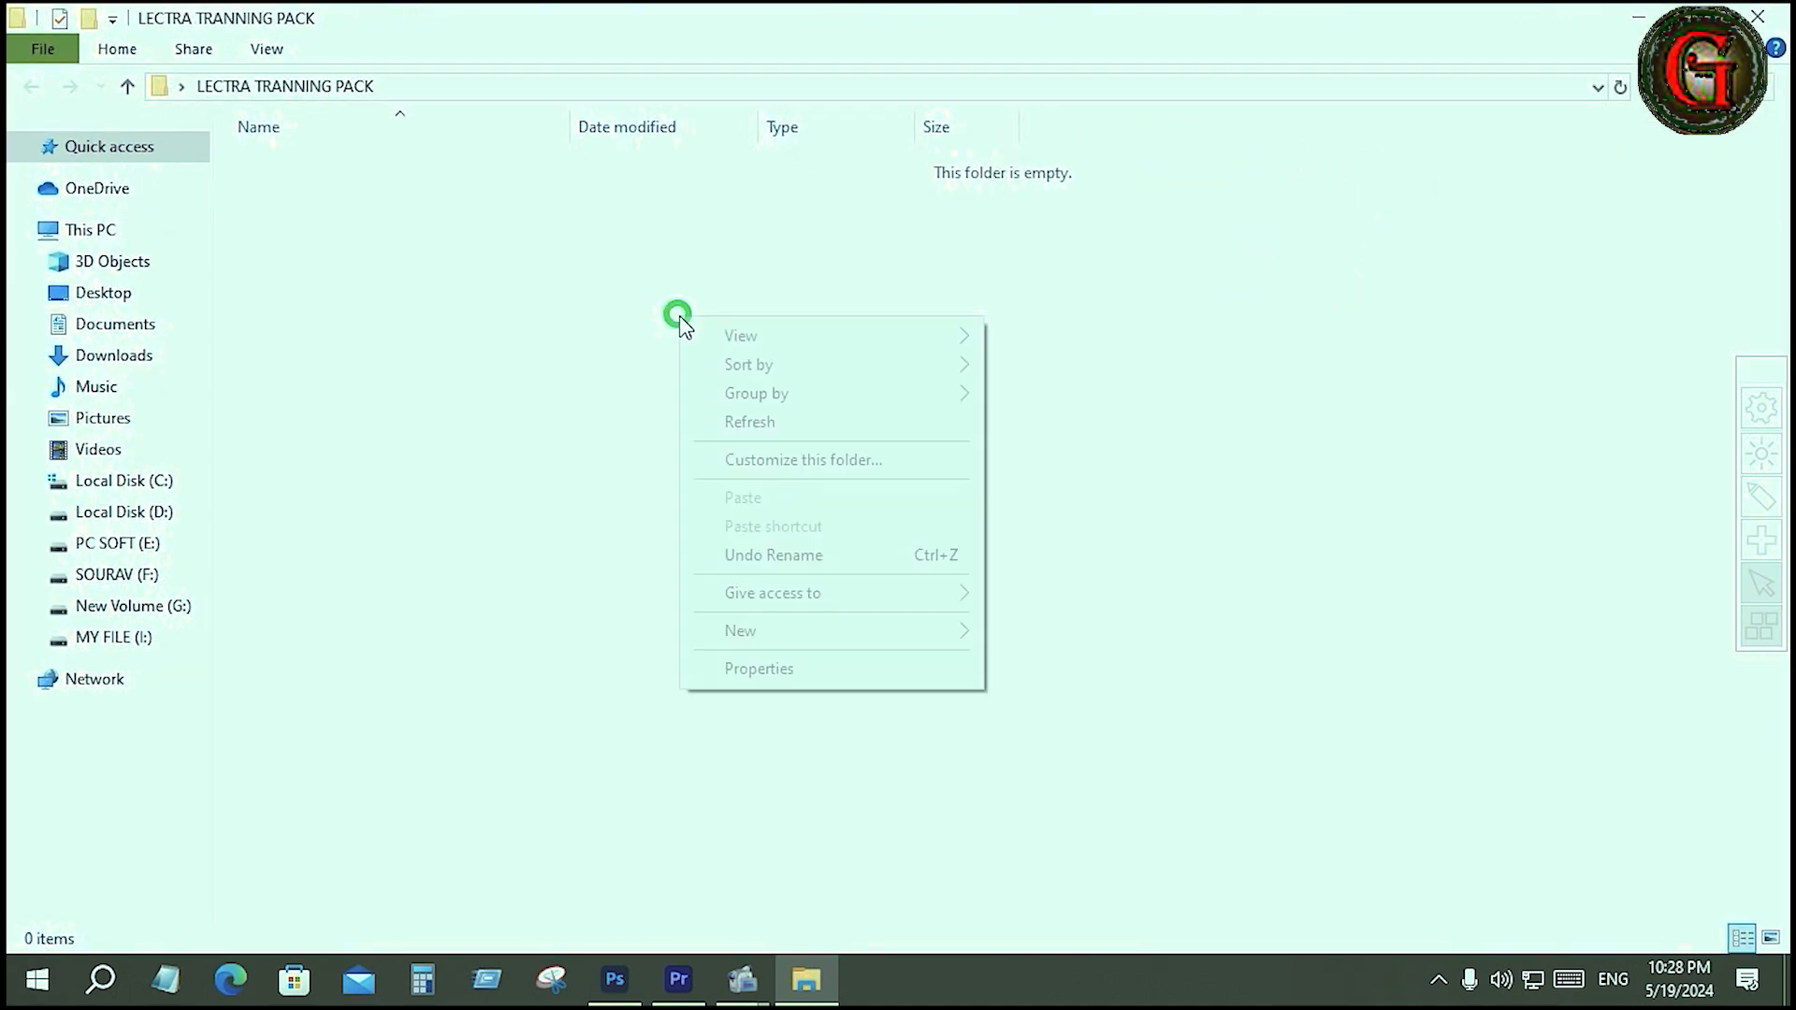
mouse_move(761, 630)
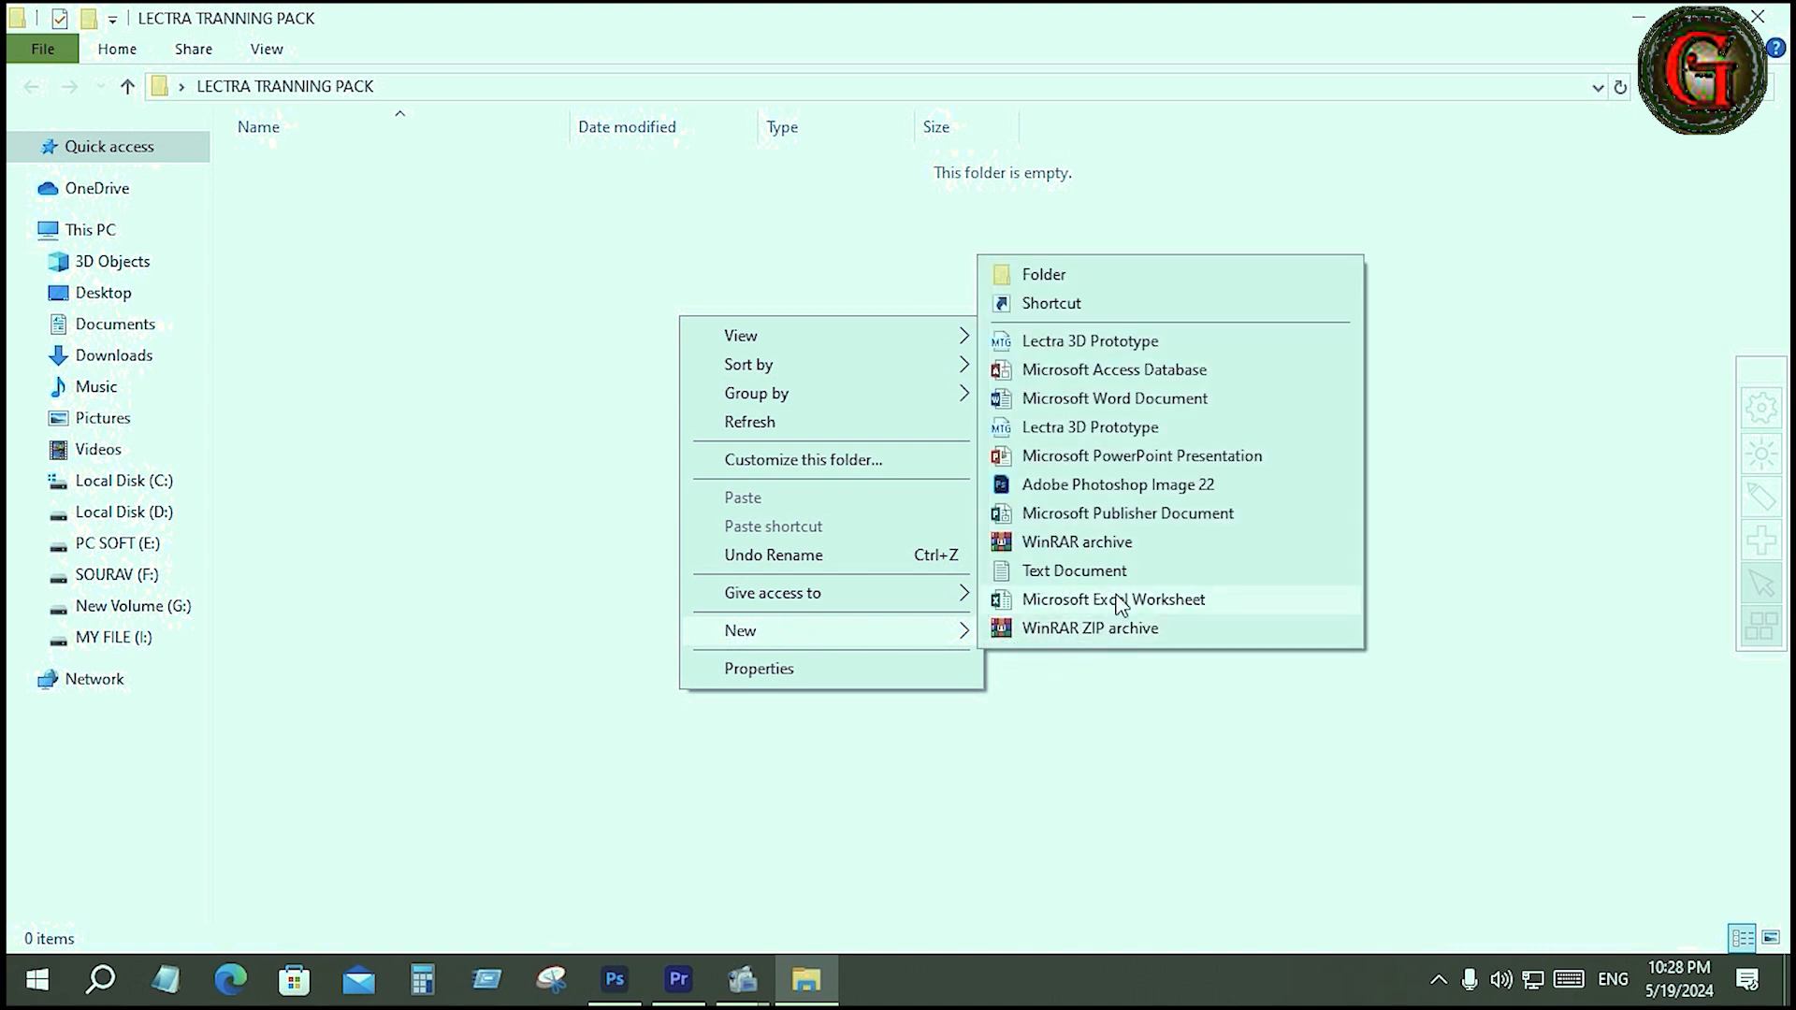
left_click(1062, 279)
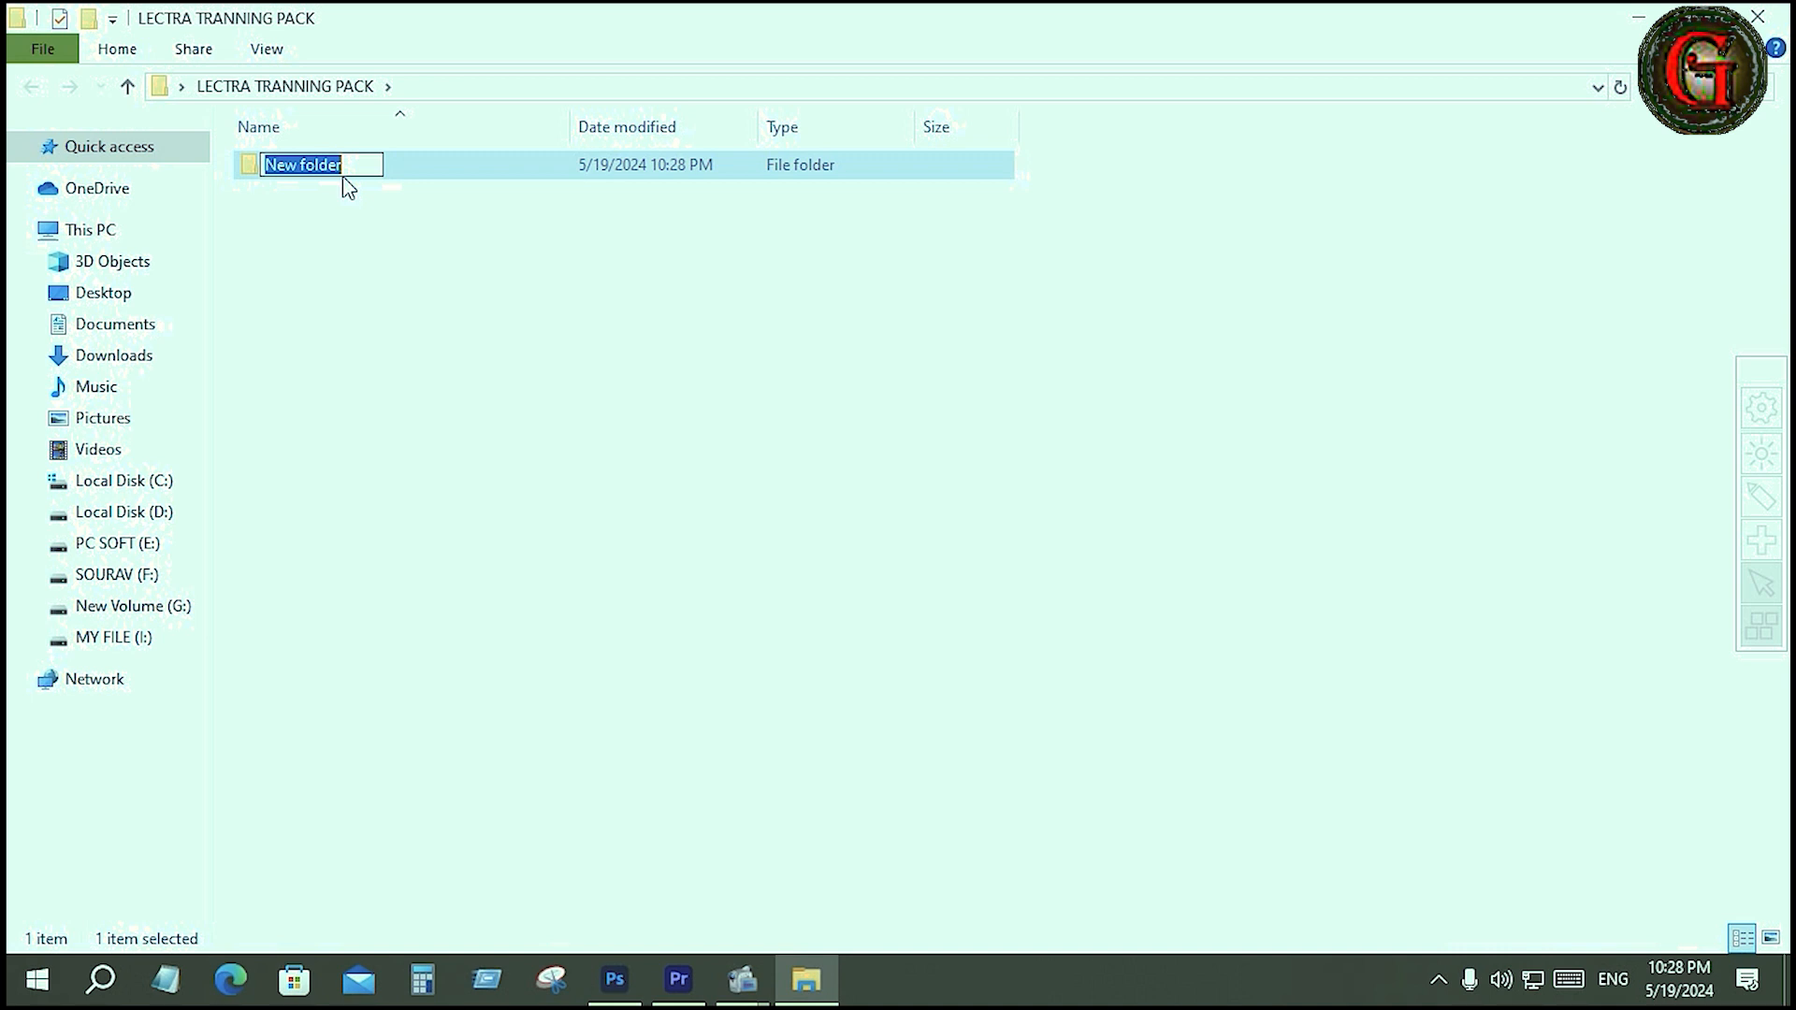
type("tee")
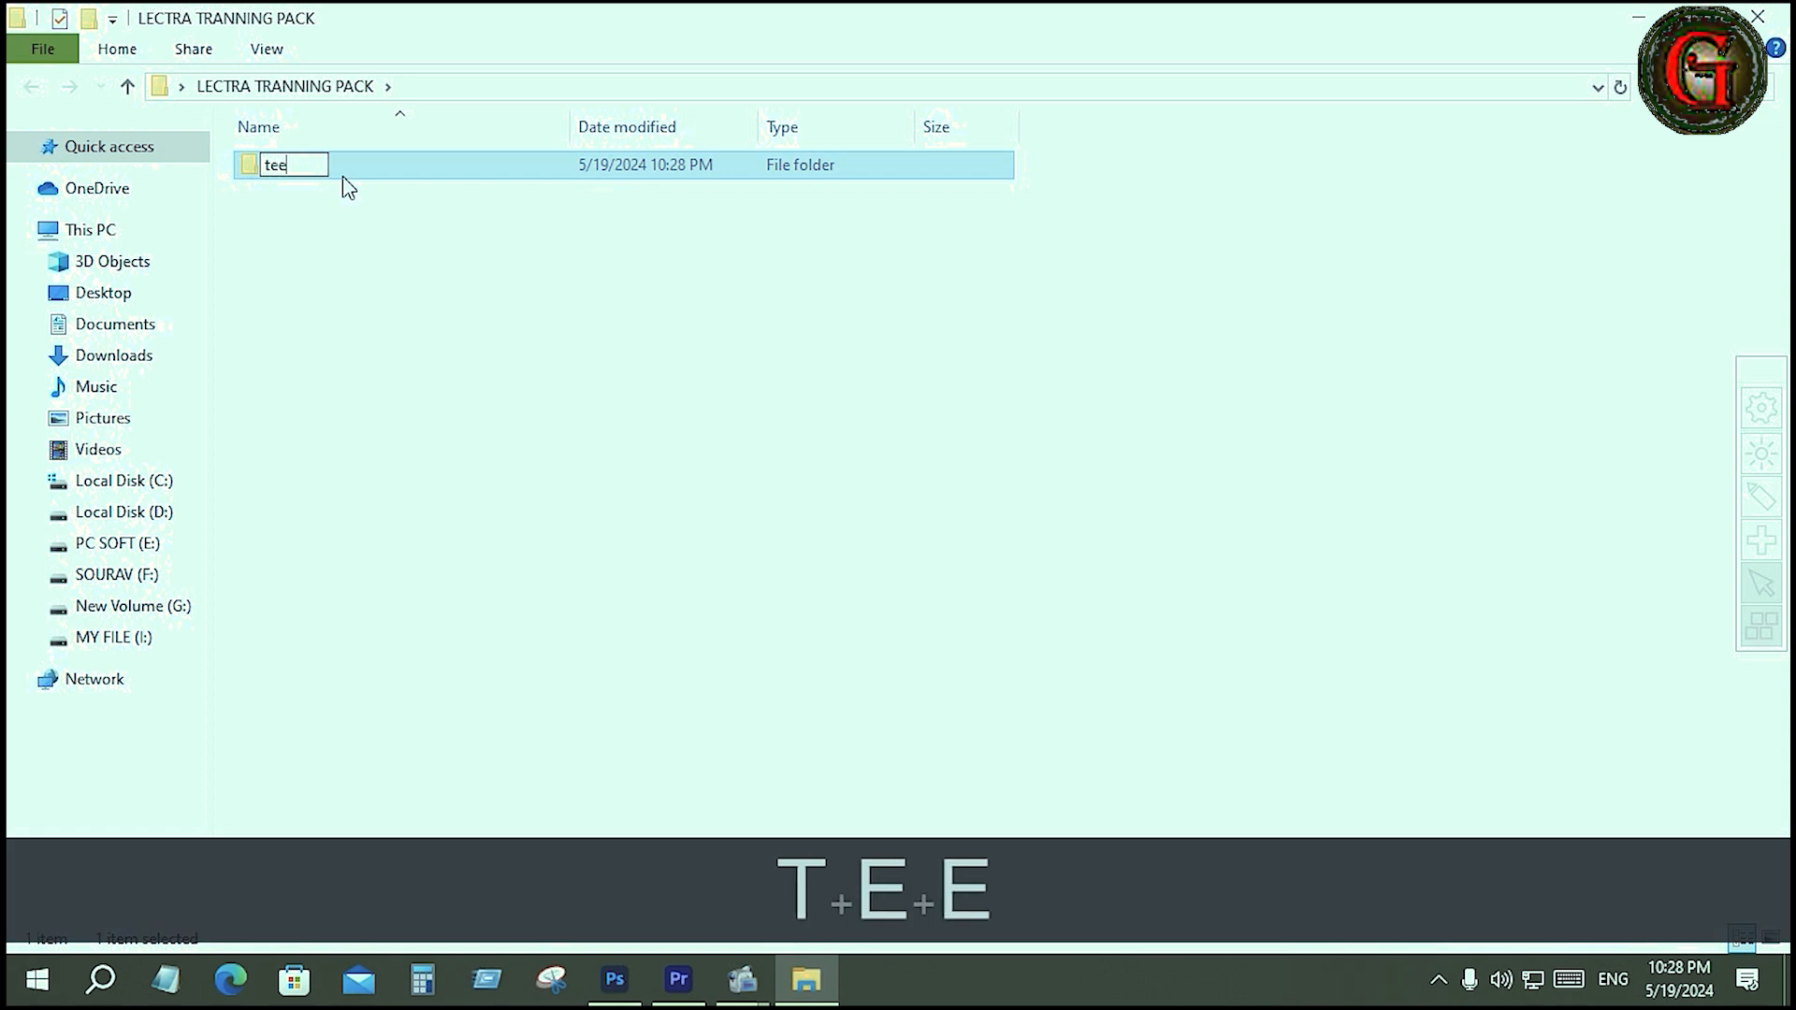
type("-001")
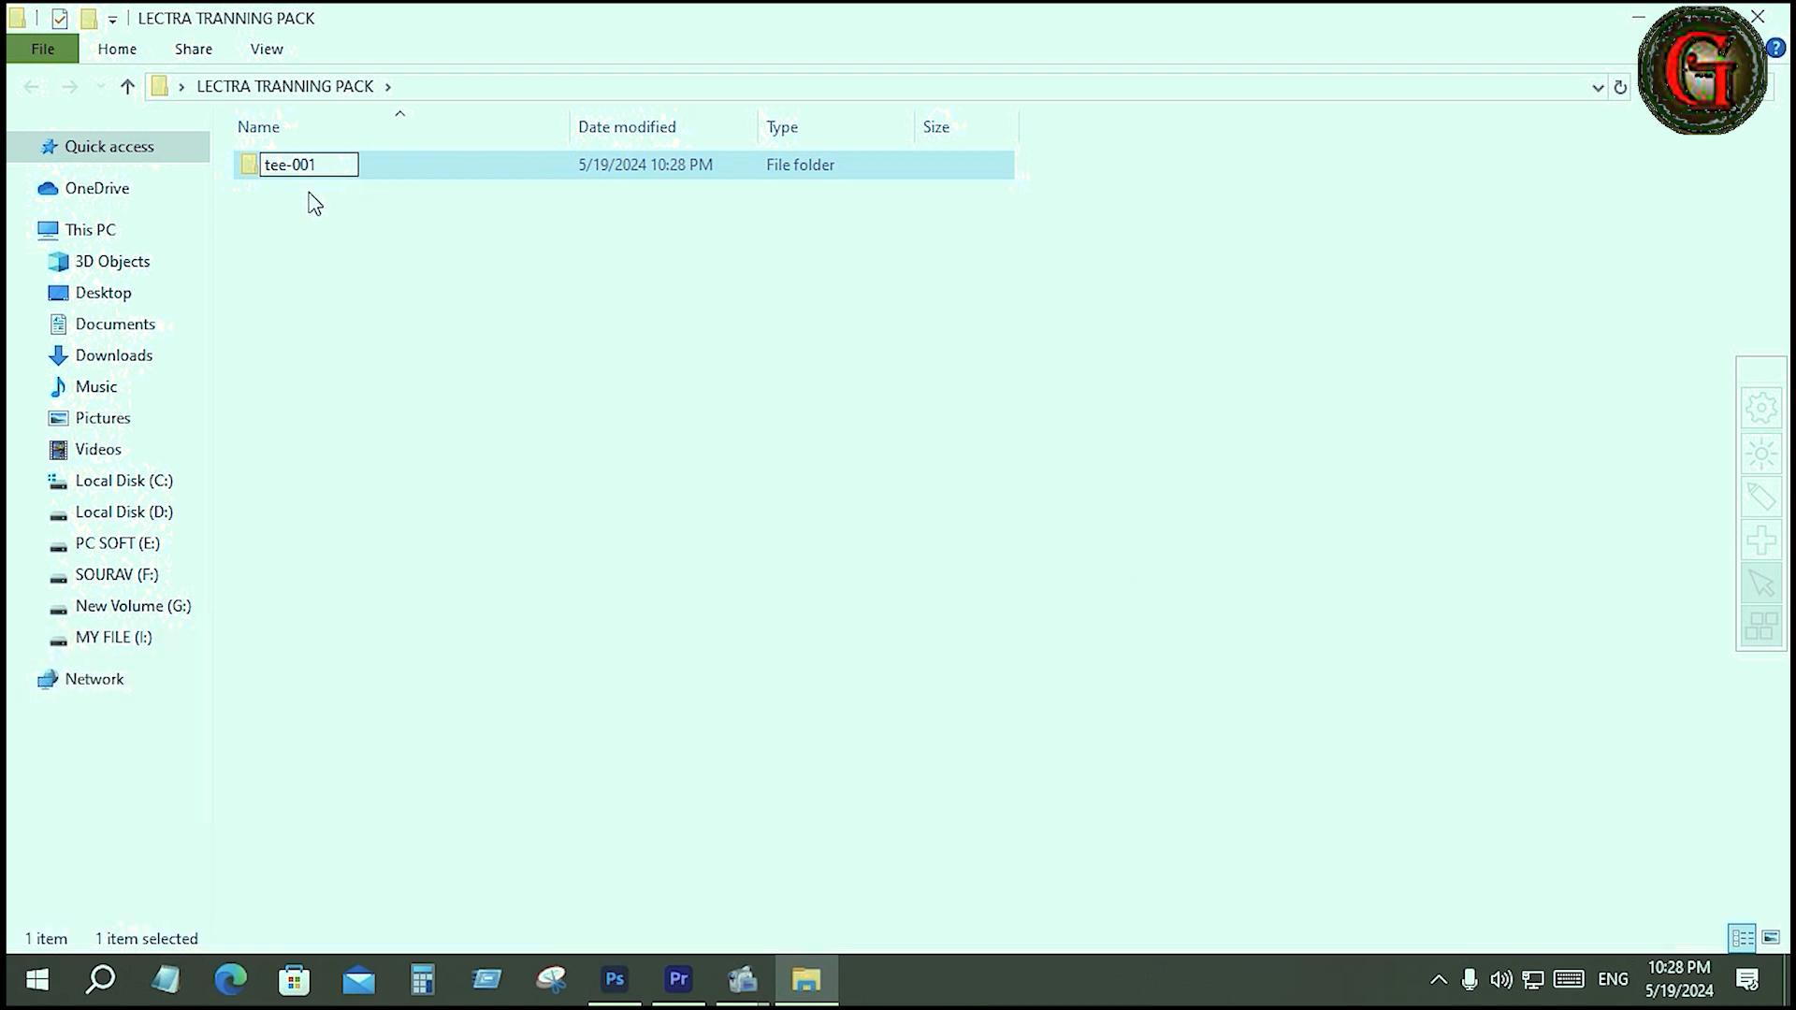
left_click(517, 281)
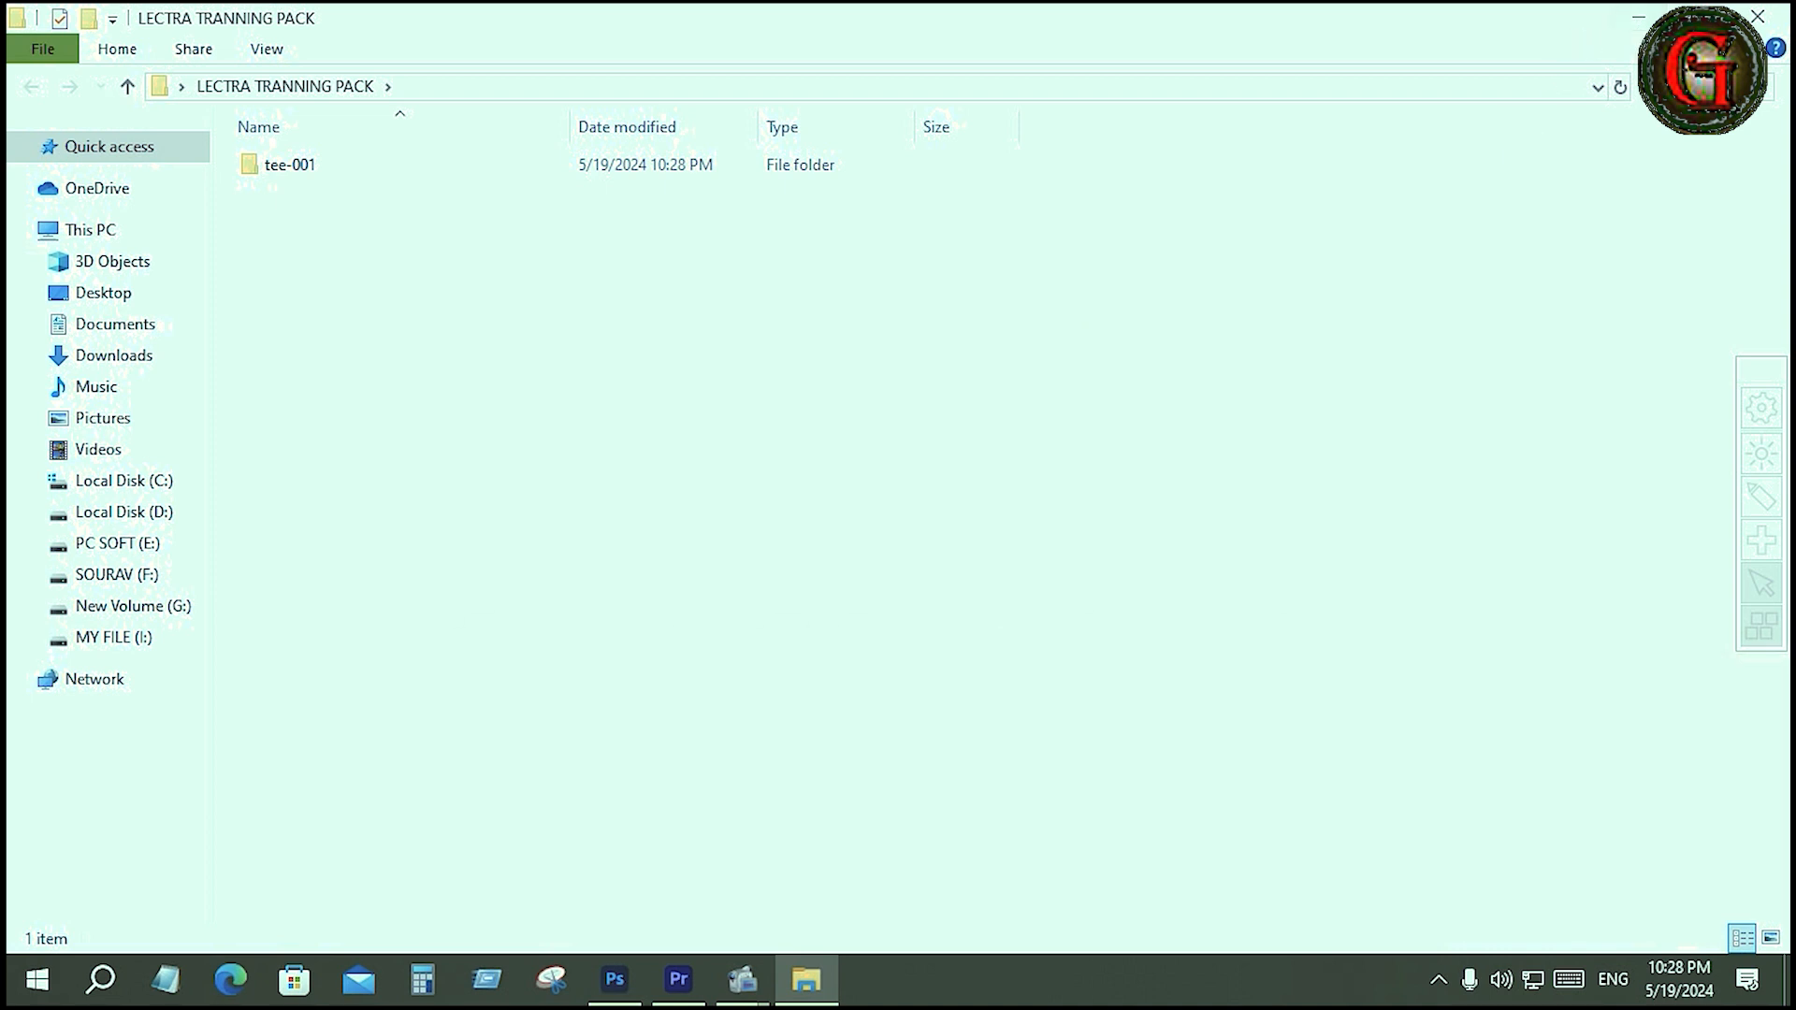
left_click(1758, 17)
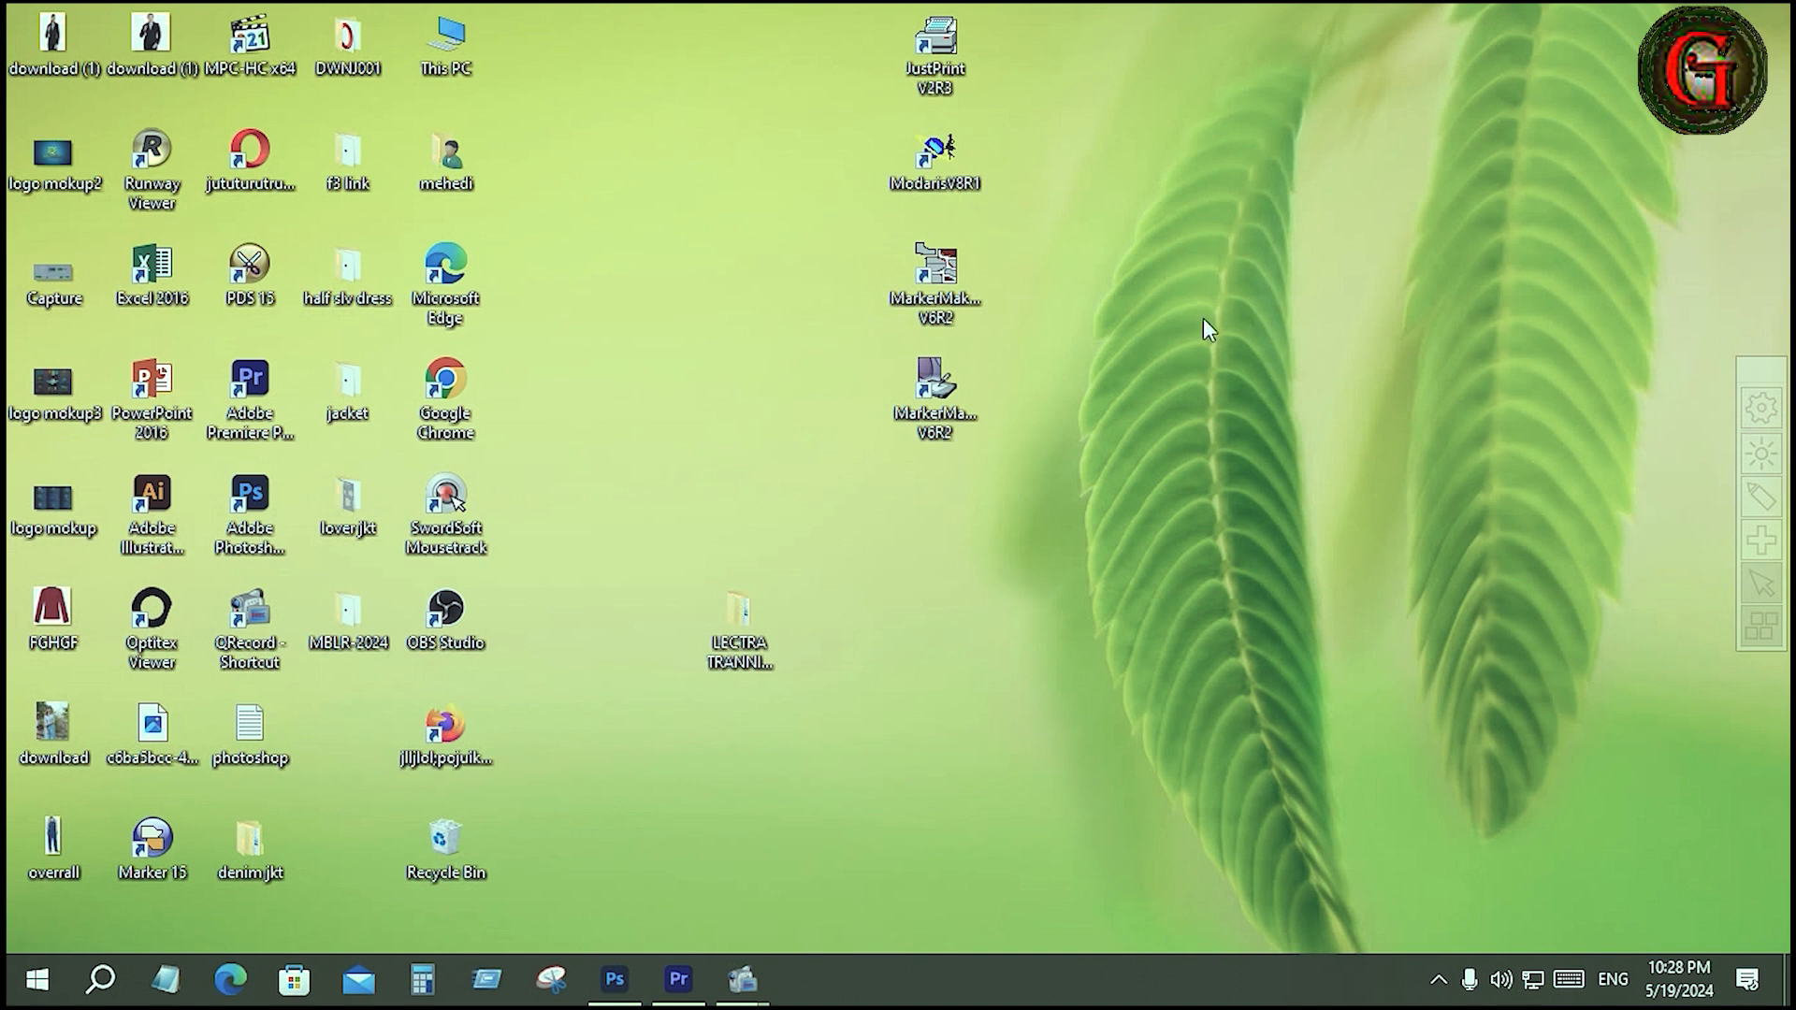
Launch ModarisV8R1 from the desktop and create a new model named TEE001.
double_click(935, 164)
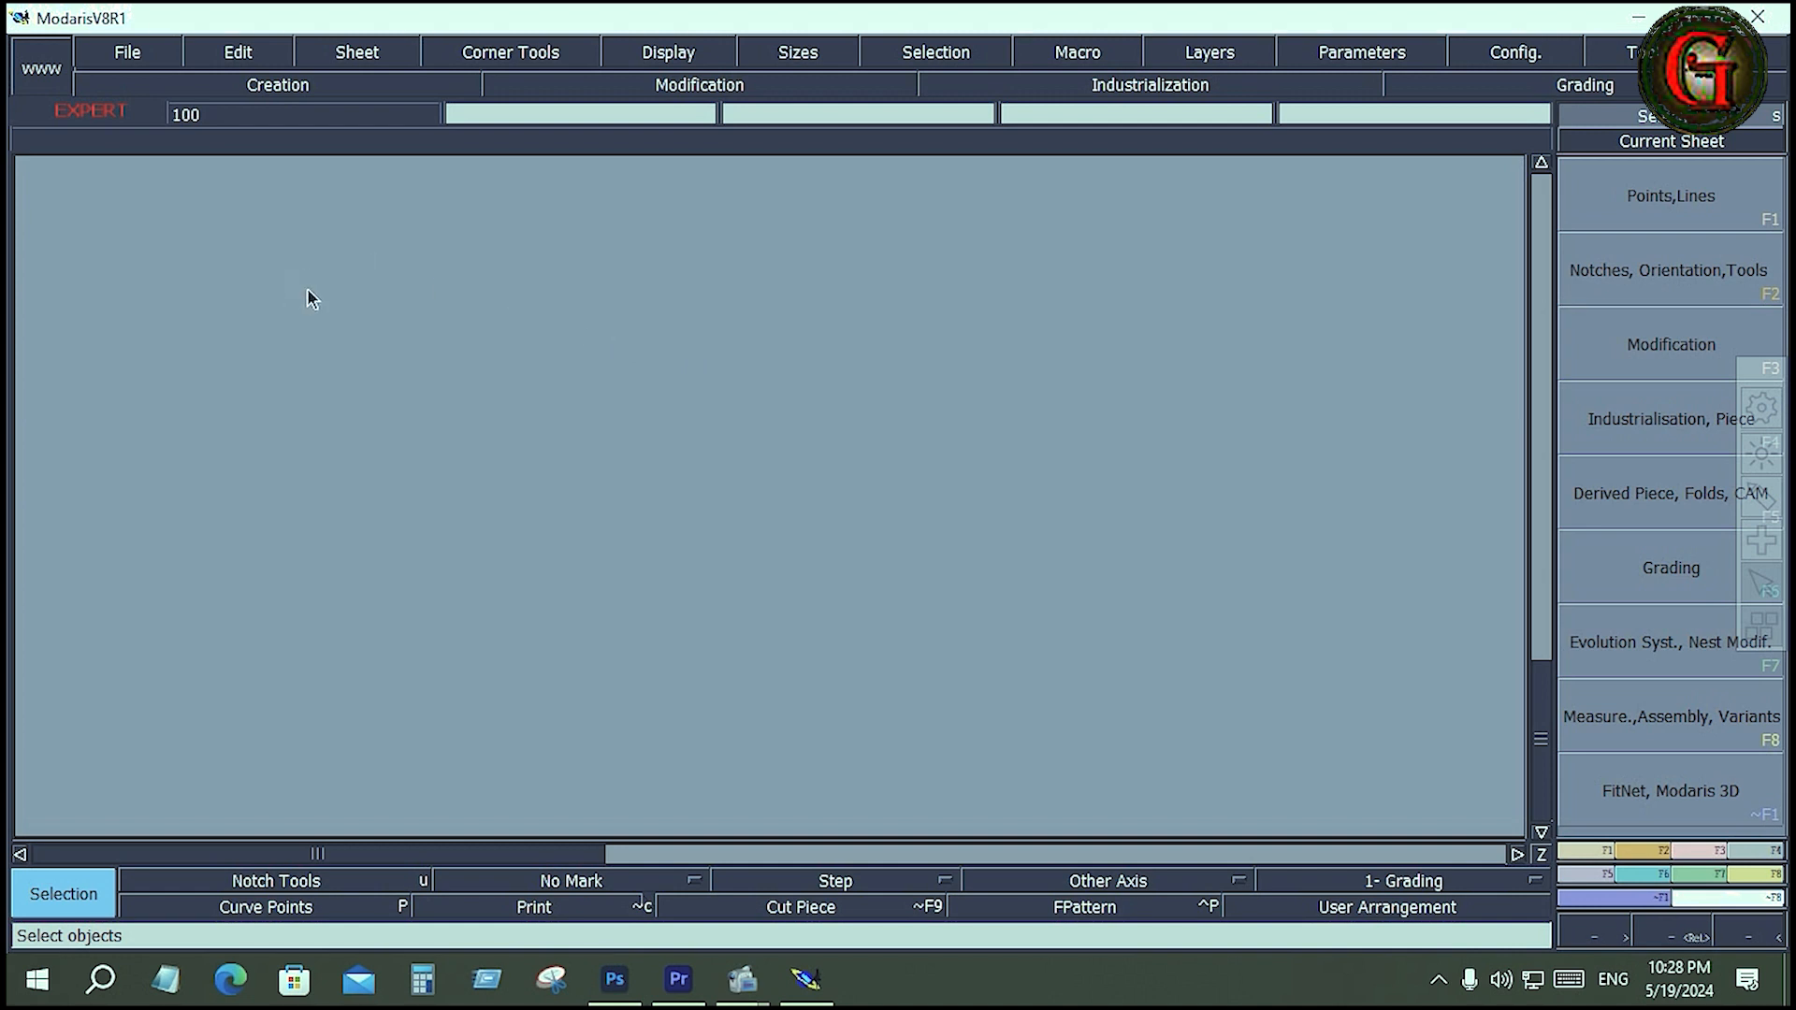
left_click(135, 53)
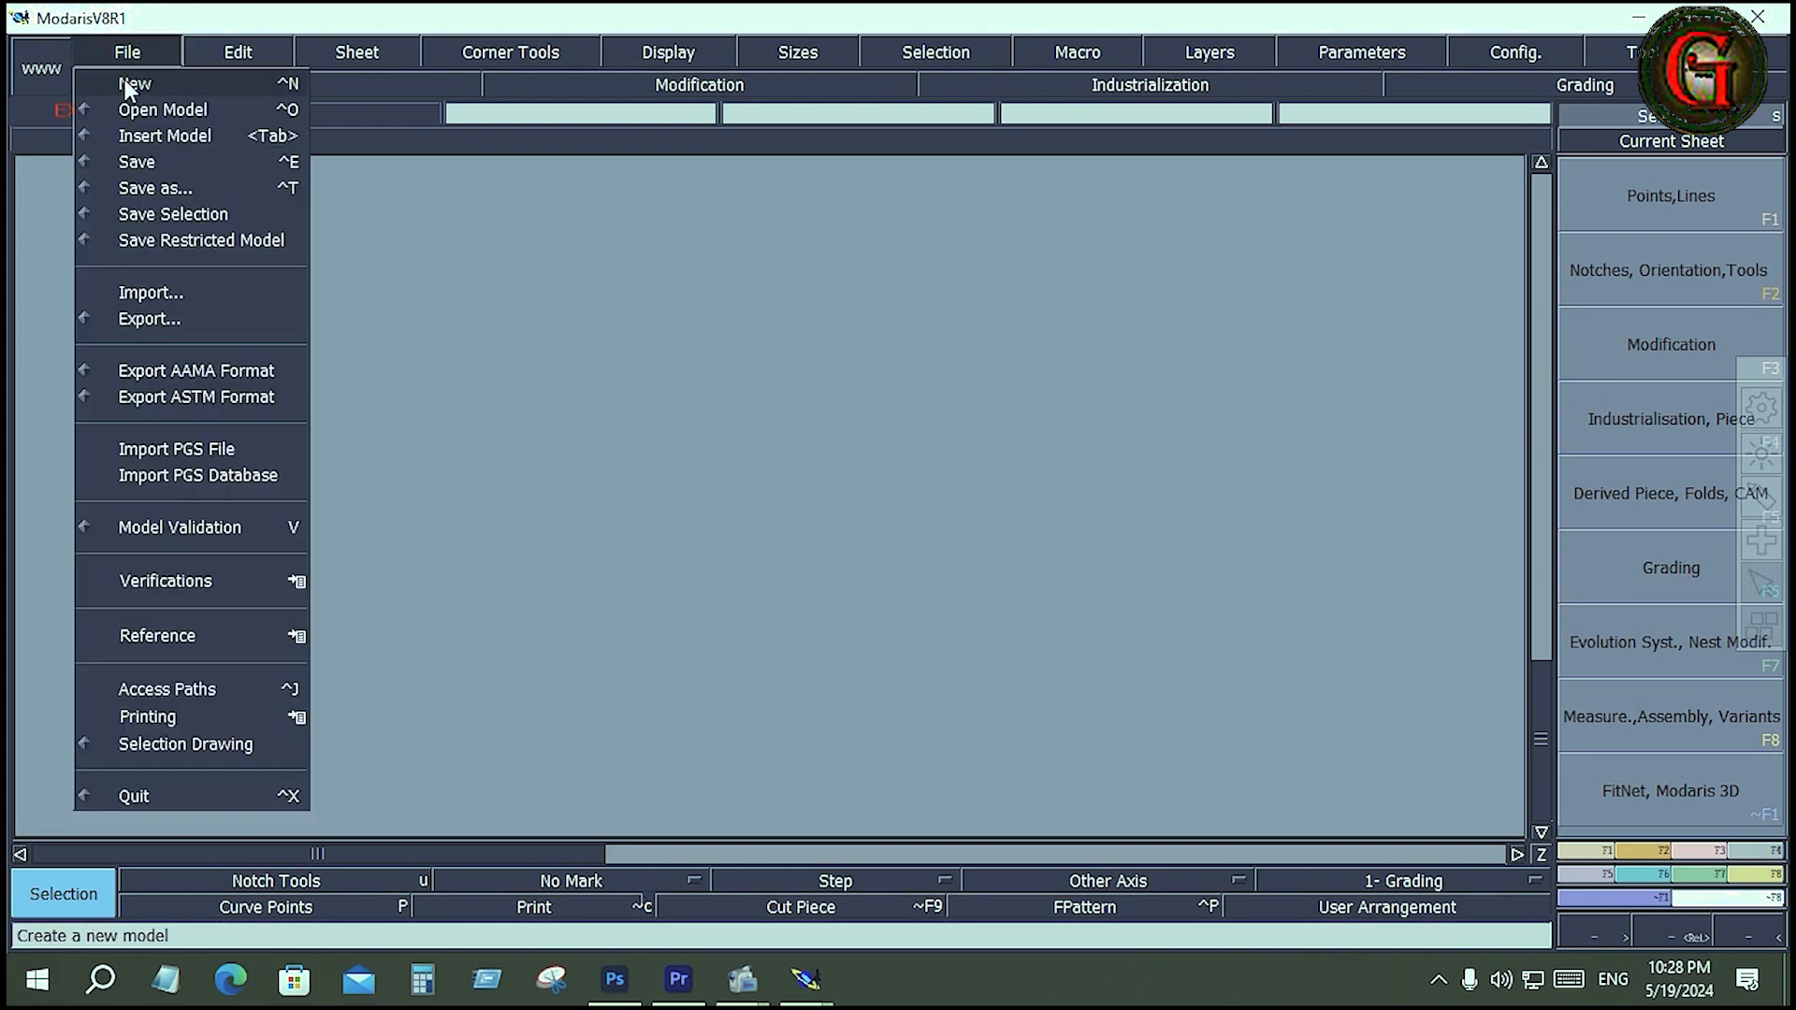
left_click(124, 82)
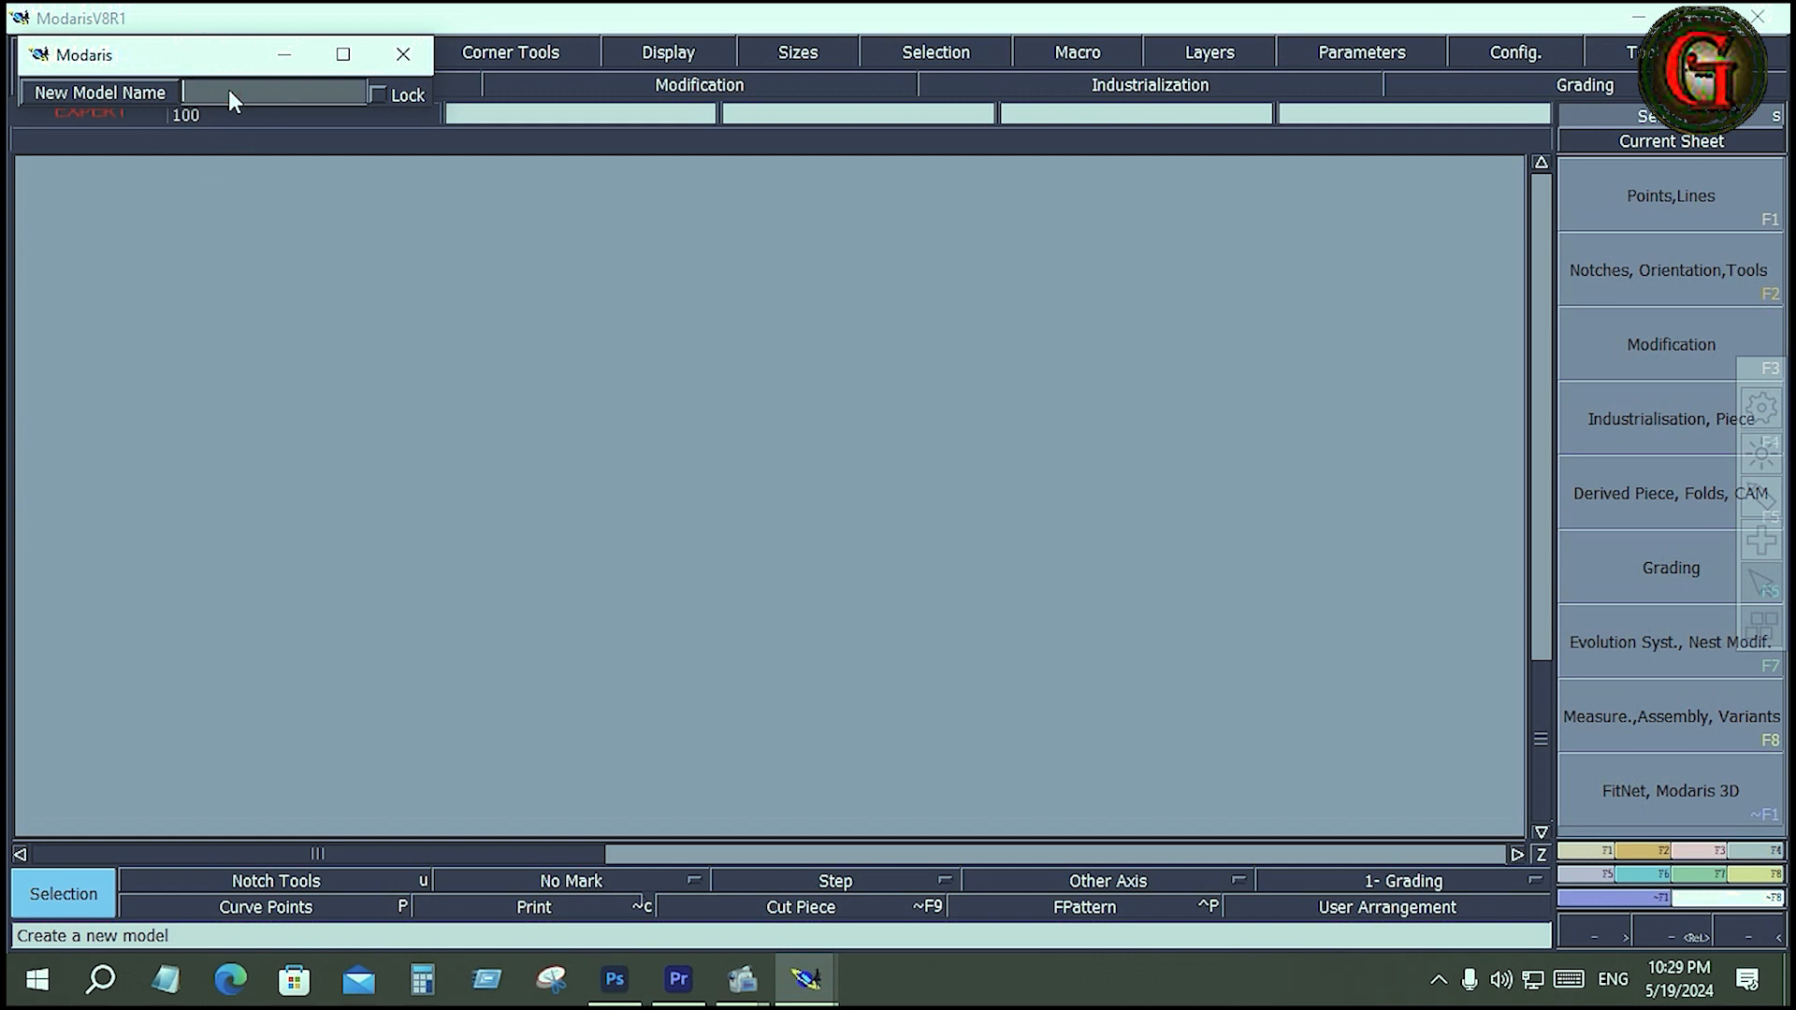
key("Caps_Lock")
type("T")
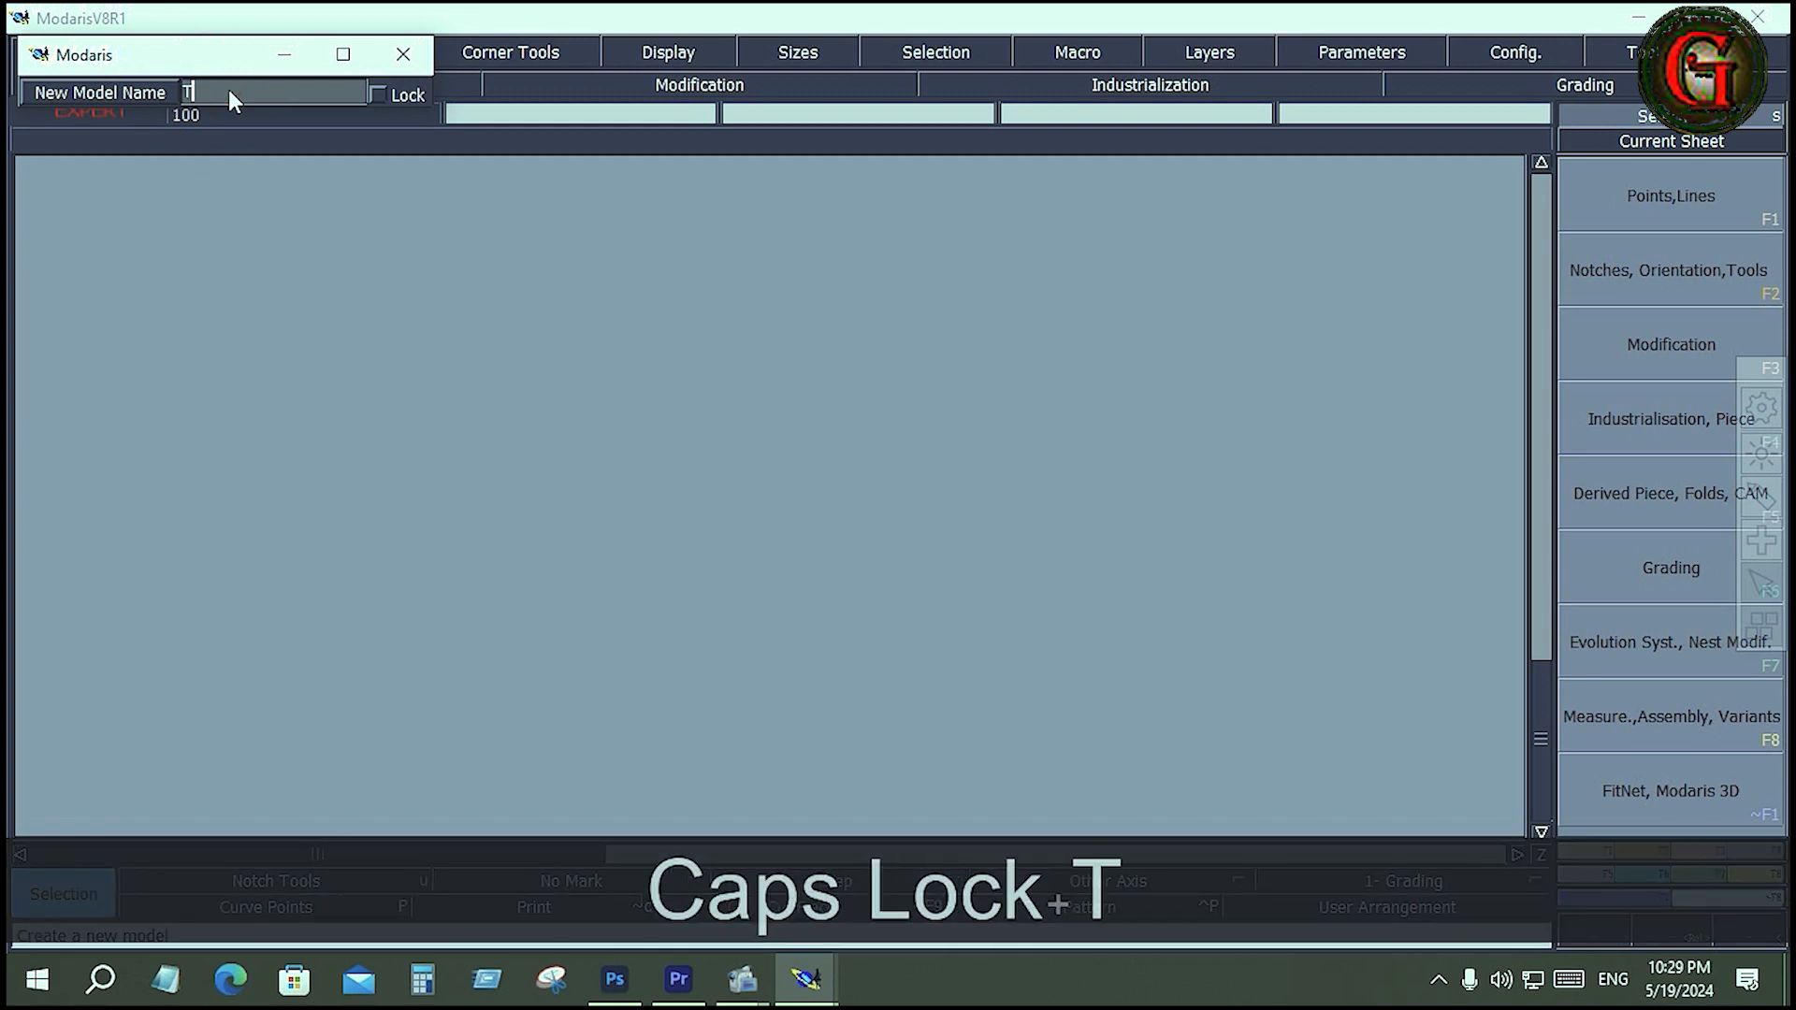
type("EE001")
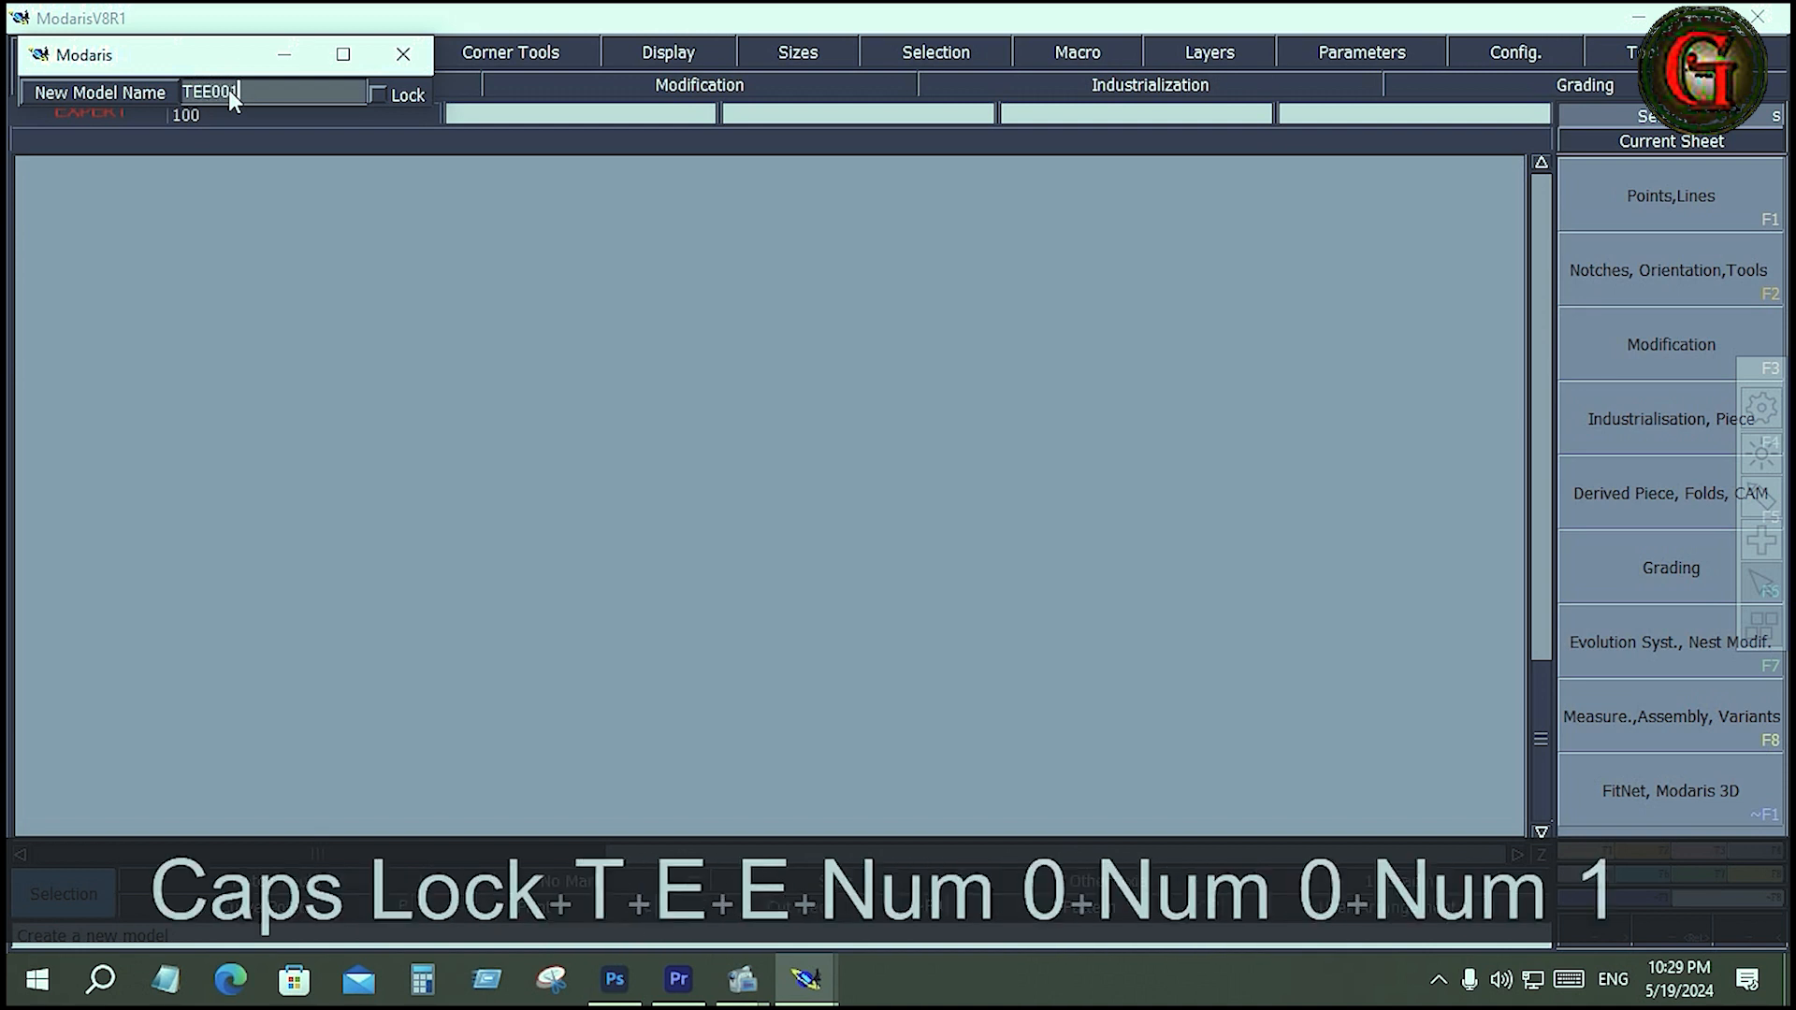
key("Return")
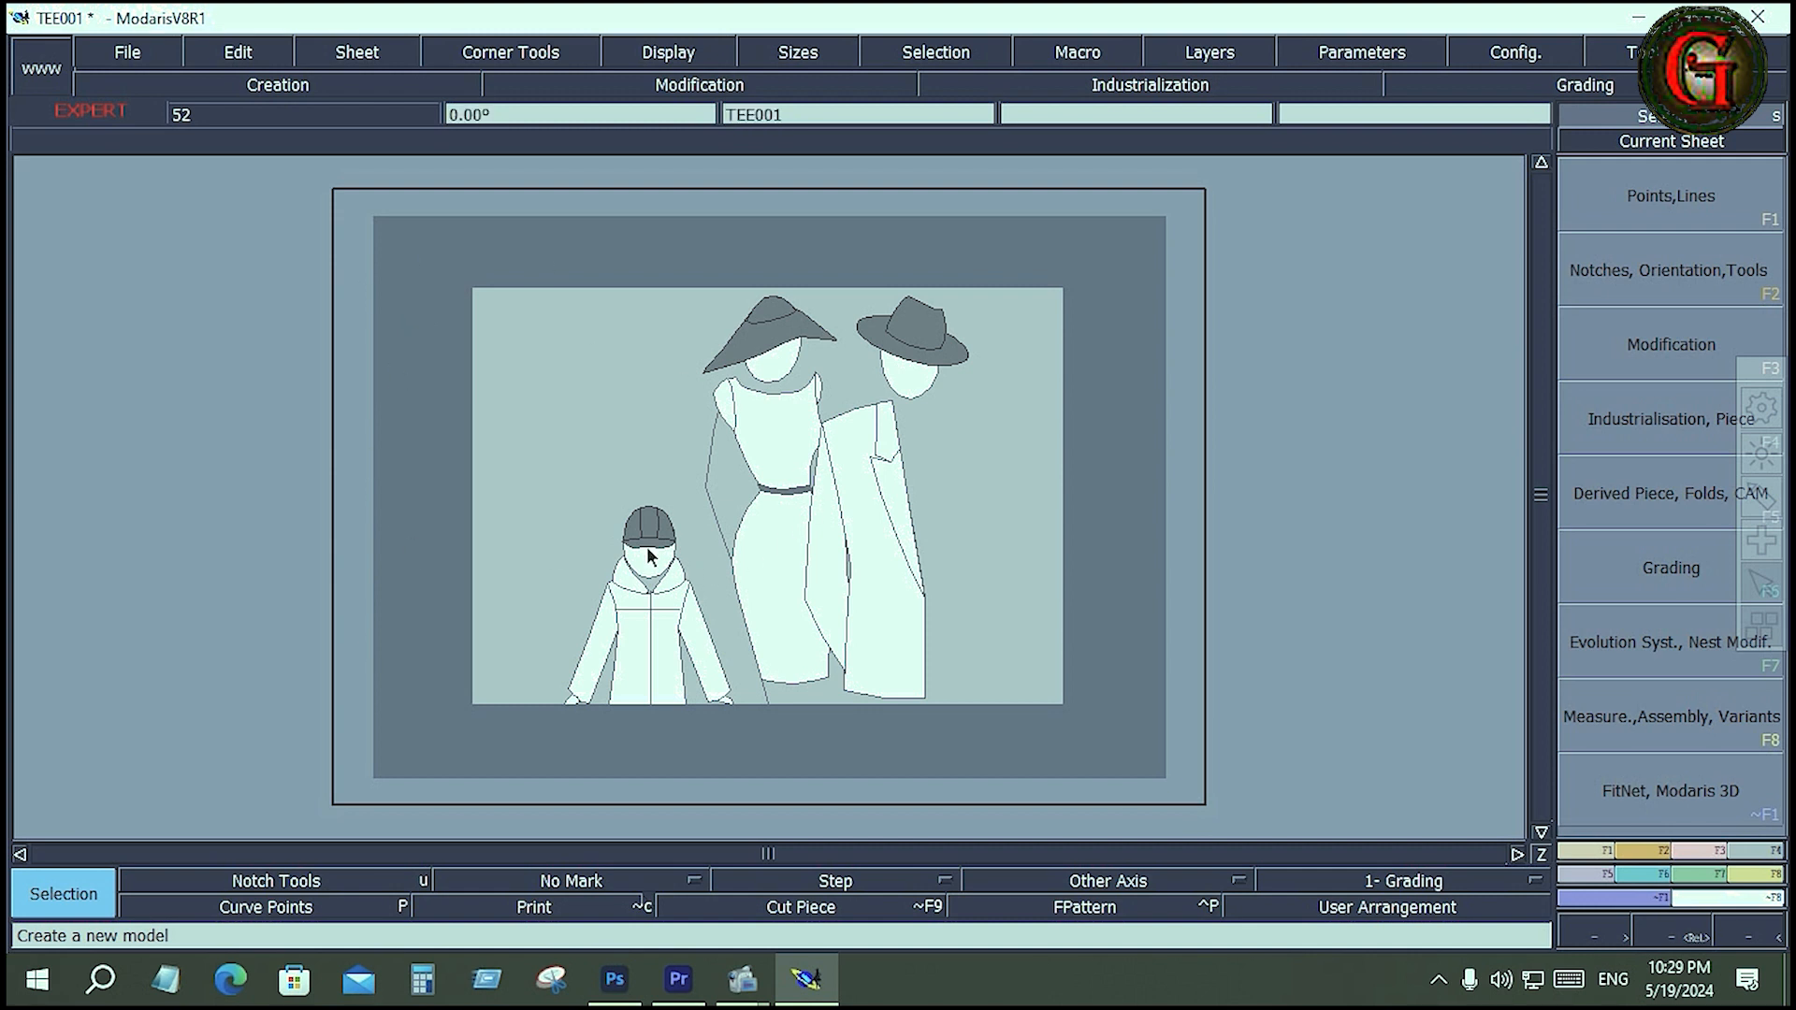
Add a new blank sheet to the TEE001 model.
left_click(673, 503)
left_click(366, 49)
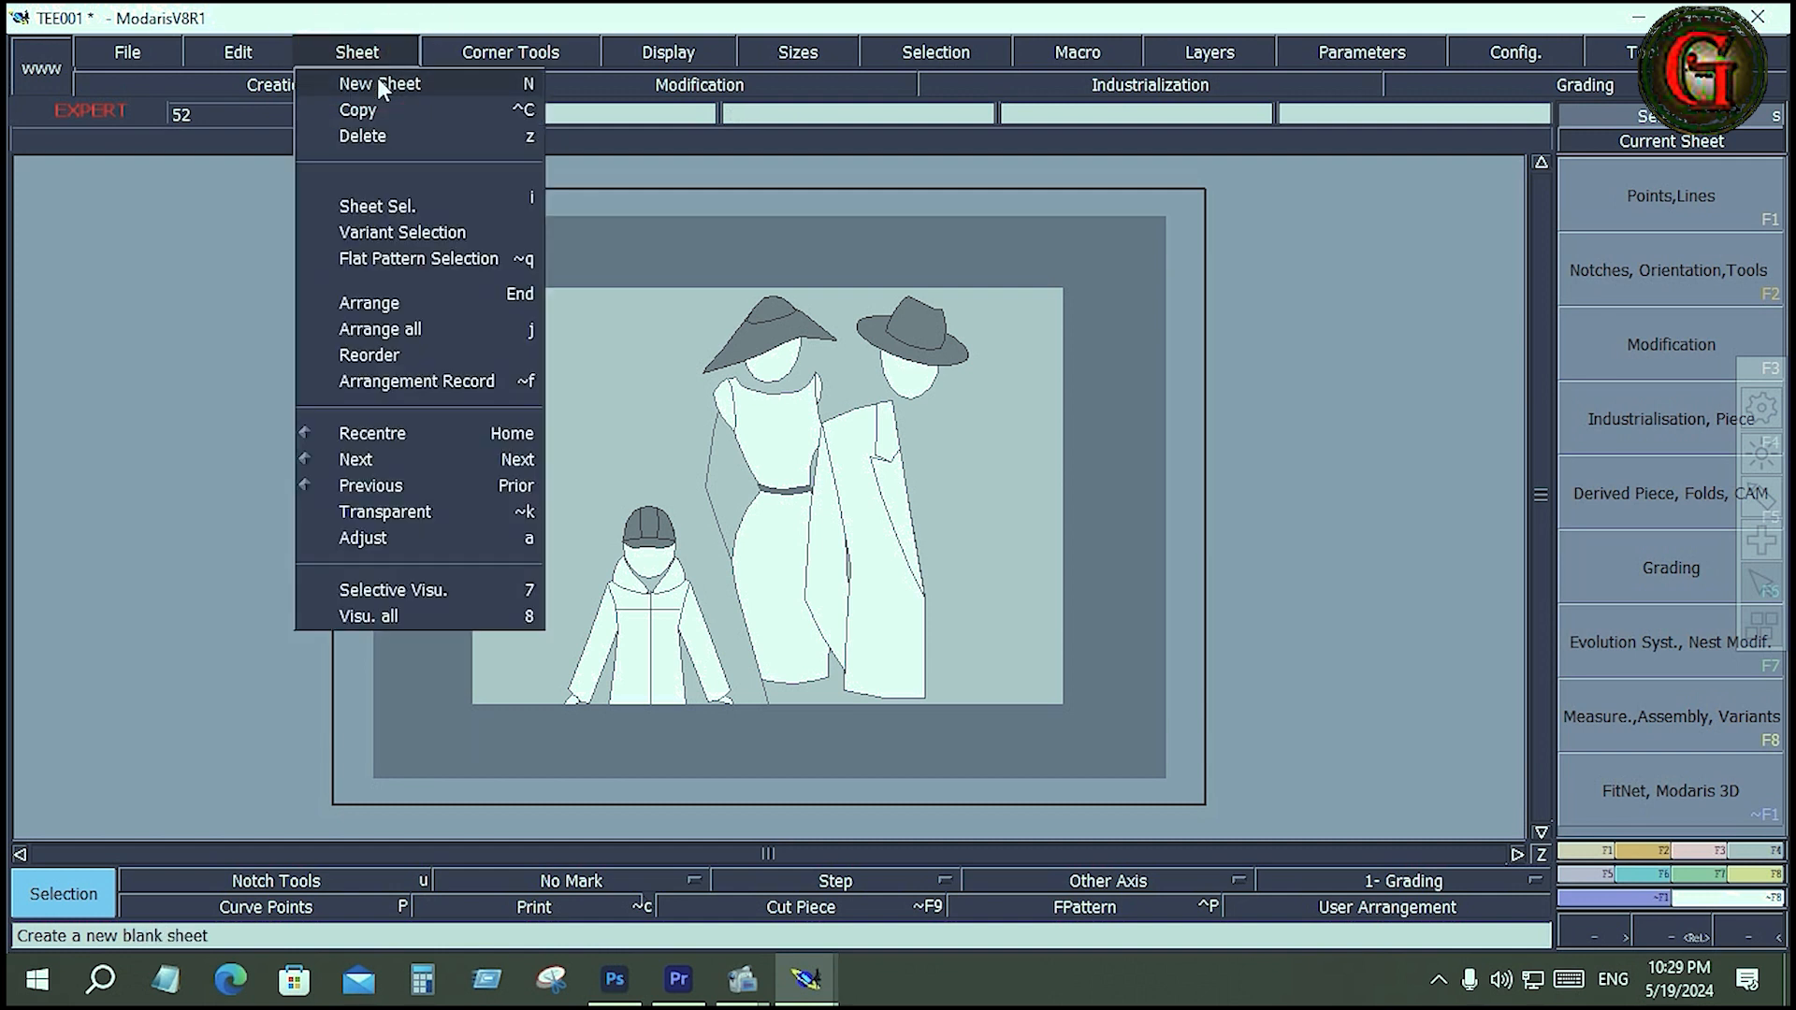
left_click(380, 84)
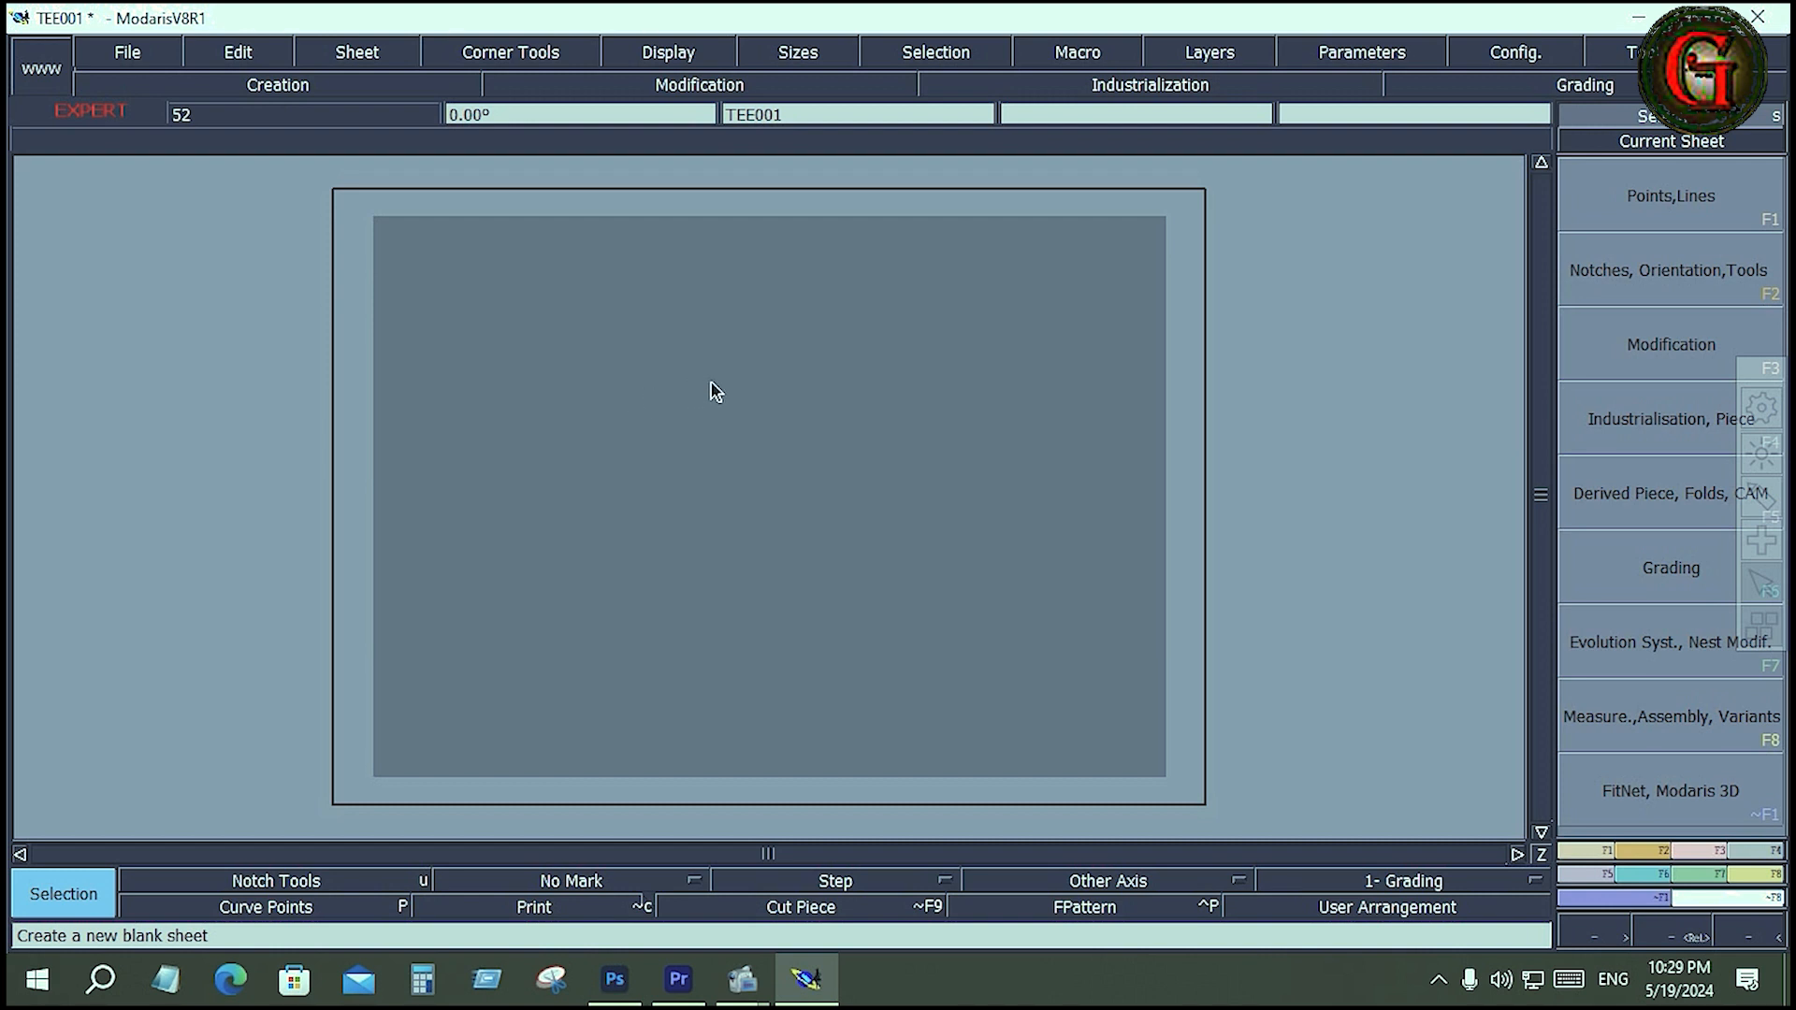
Arrange all sheets on the desk and point out the model sheet and the blank sheet in turn.
key("j")
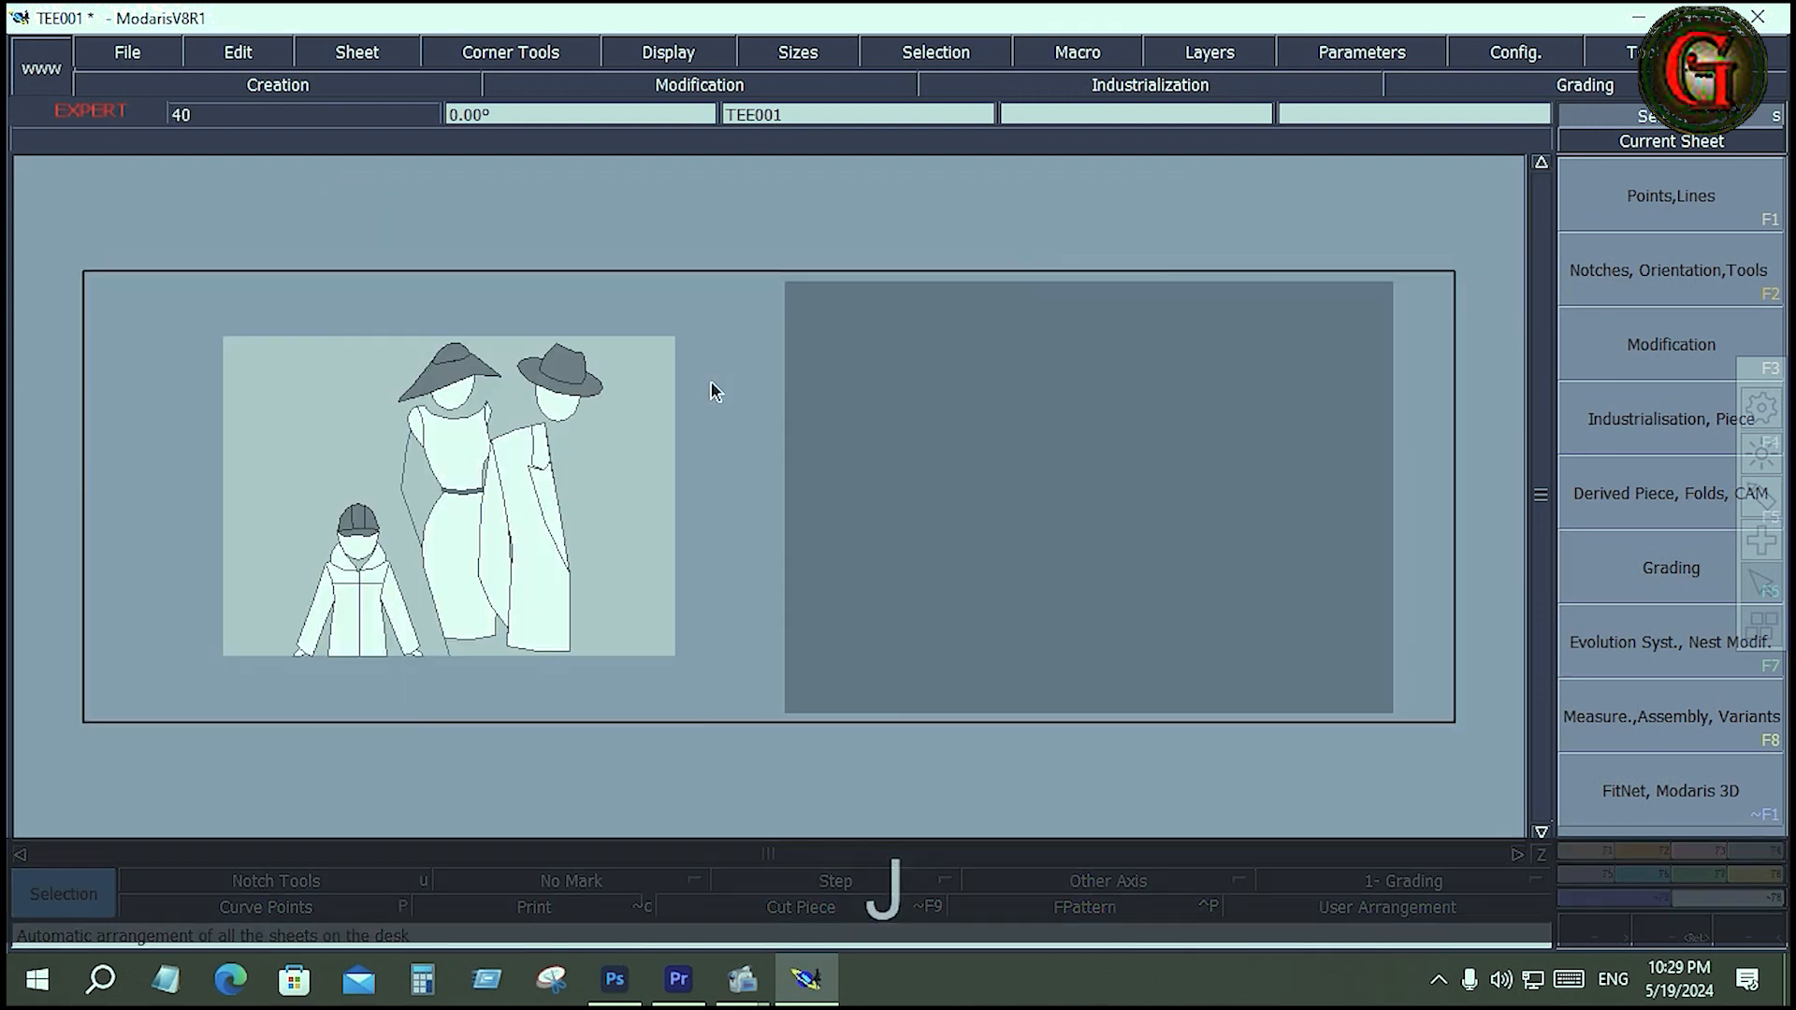
left_click(513, 368)
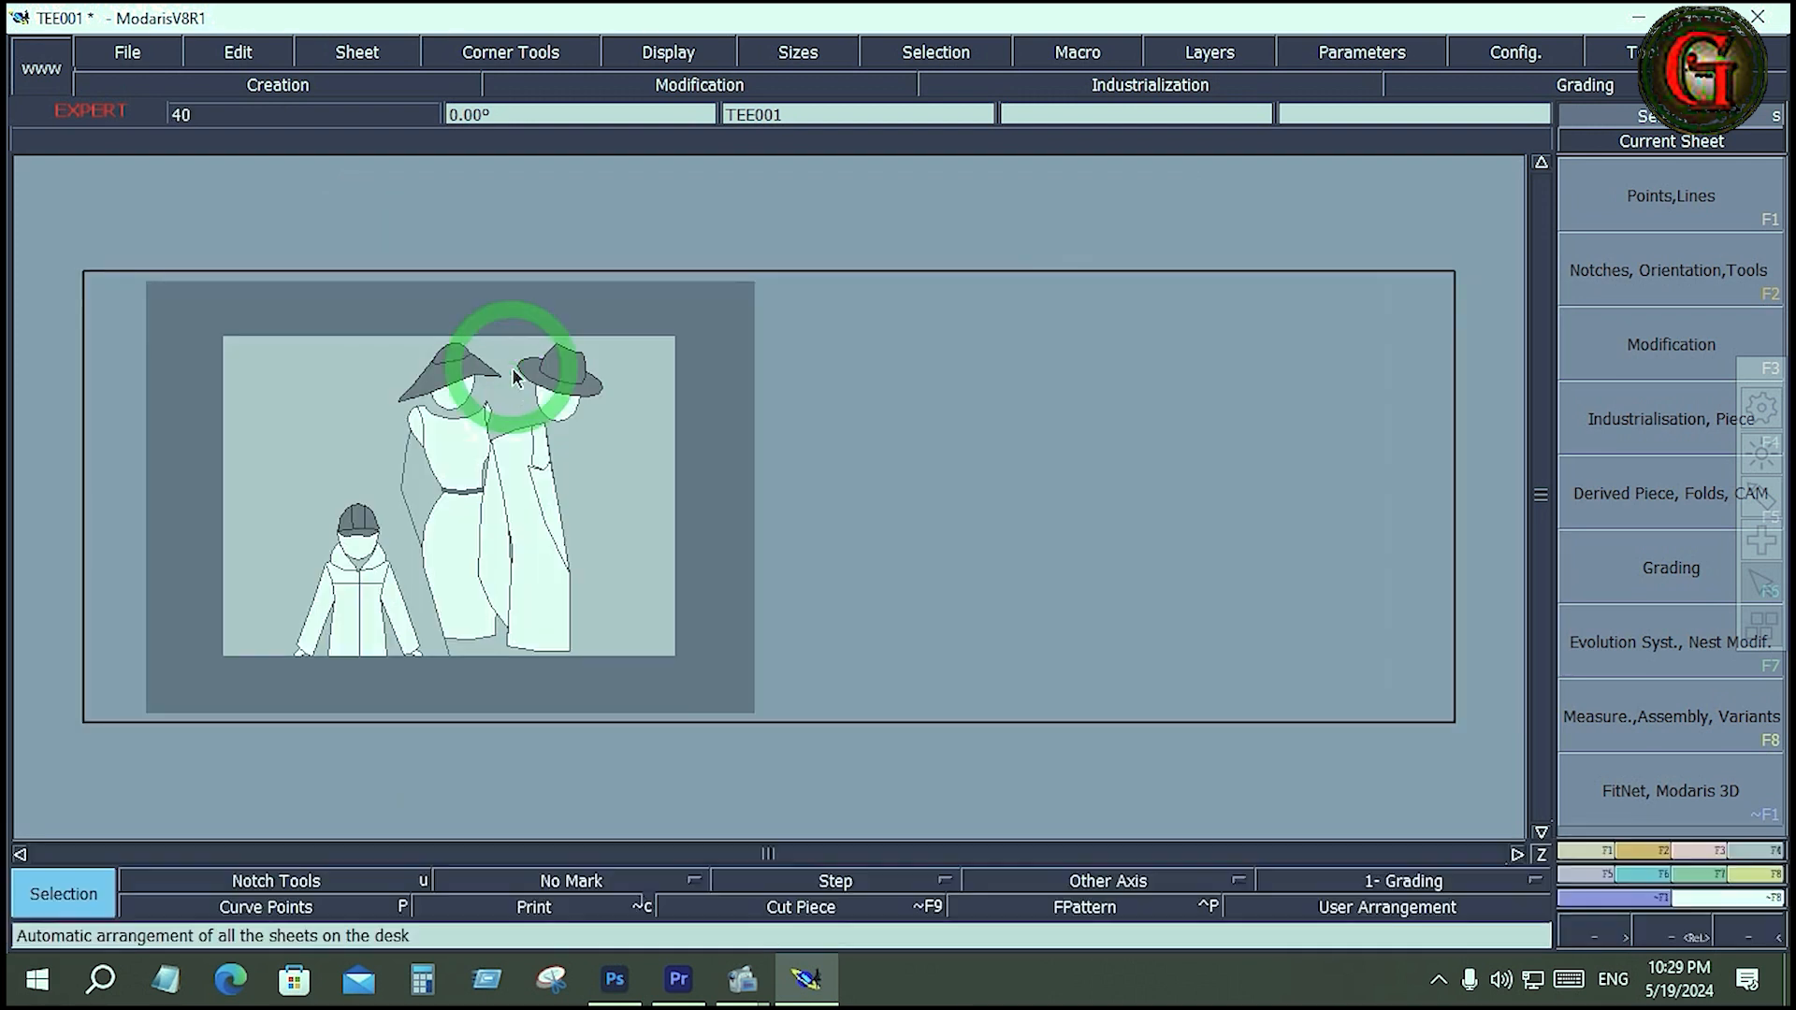
left_click(1046, 433)
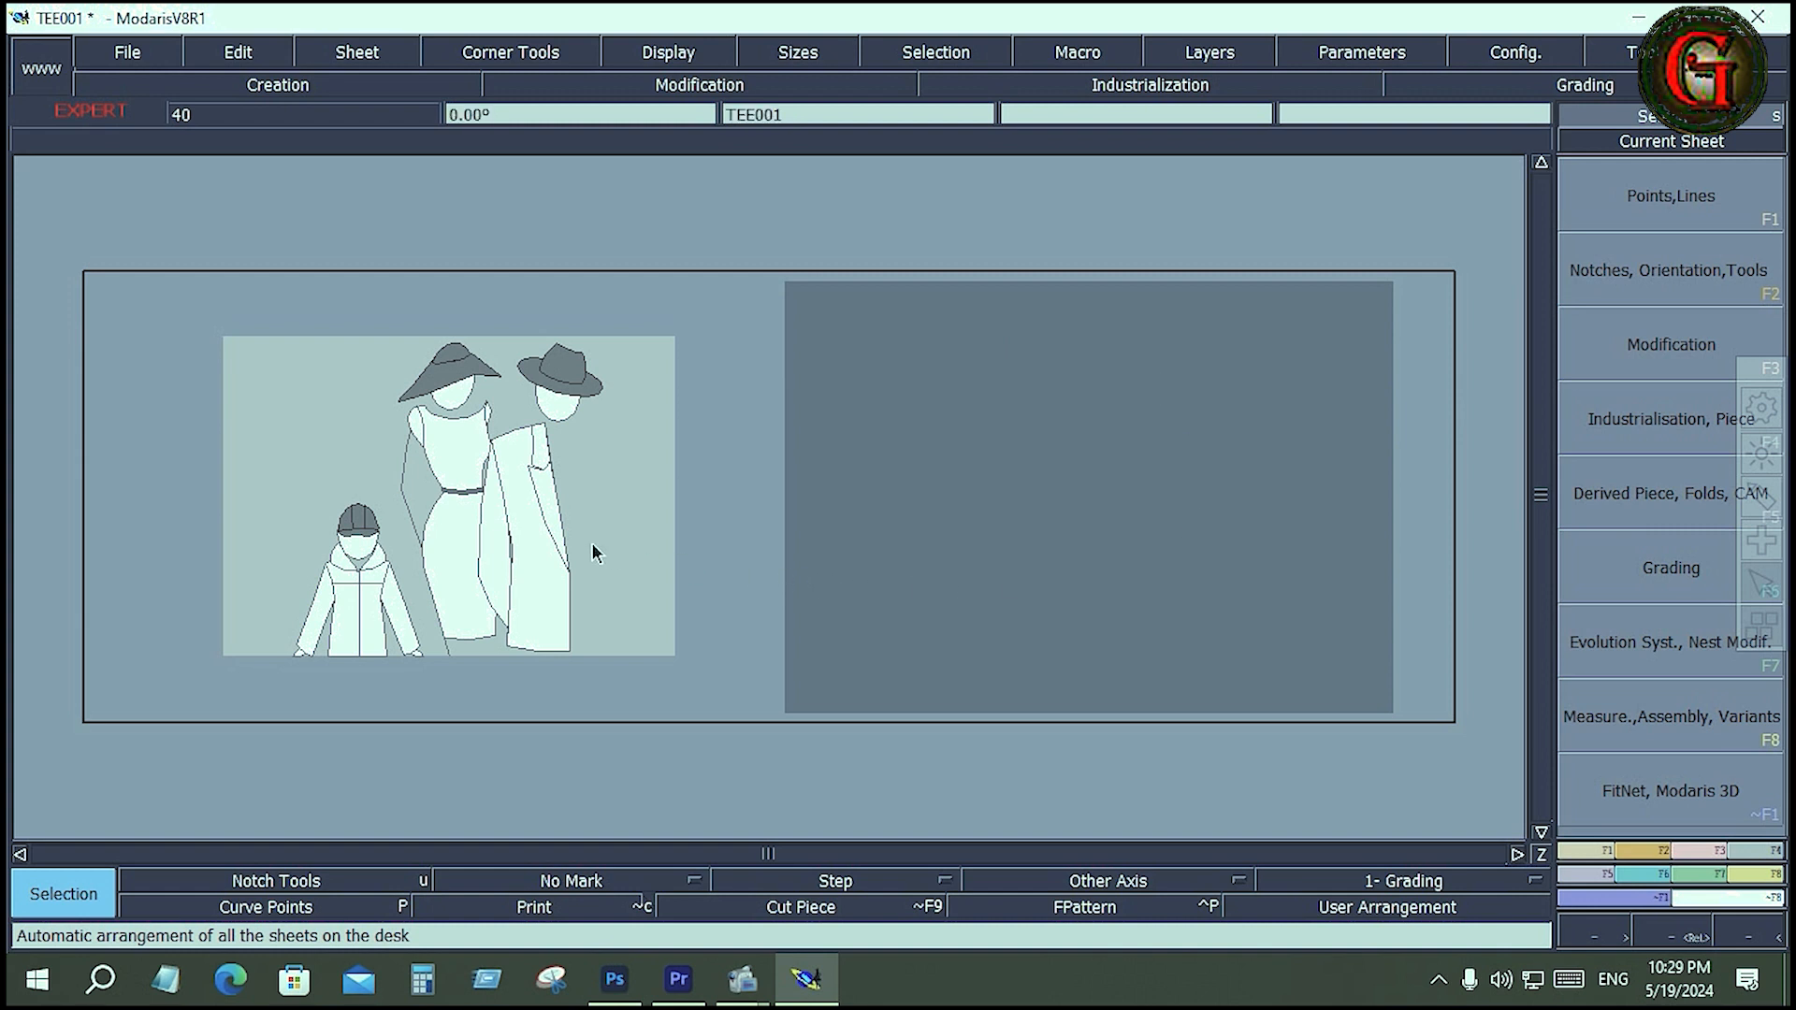
left_click(422, 441)
left_click(1025, 452)
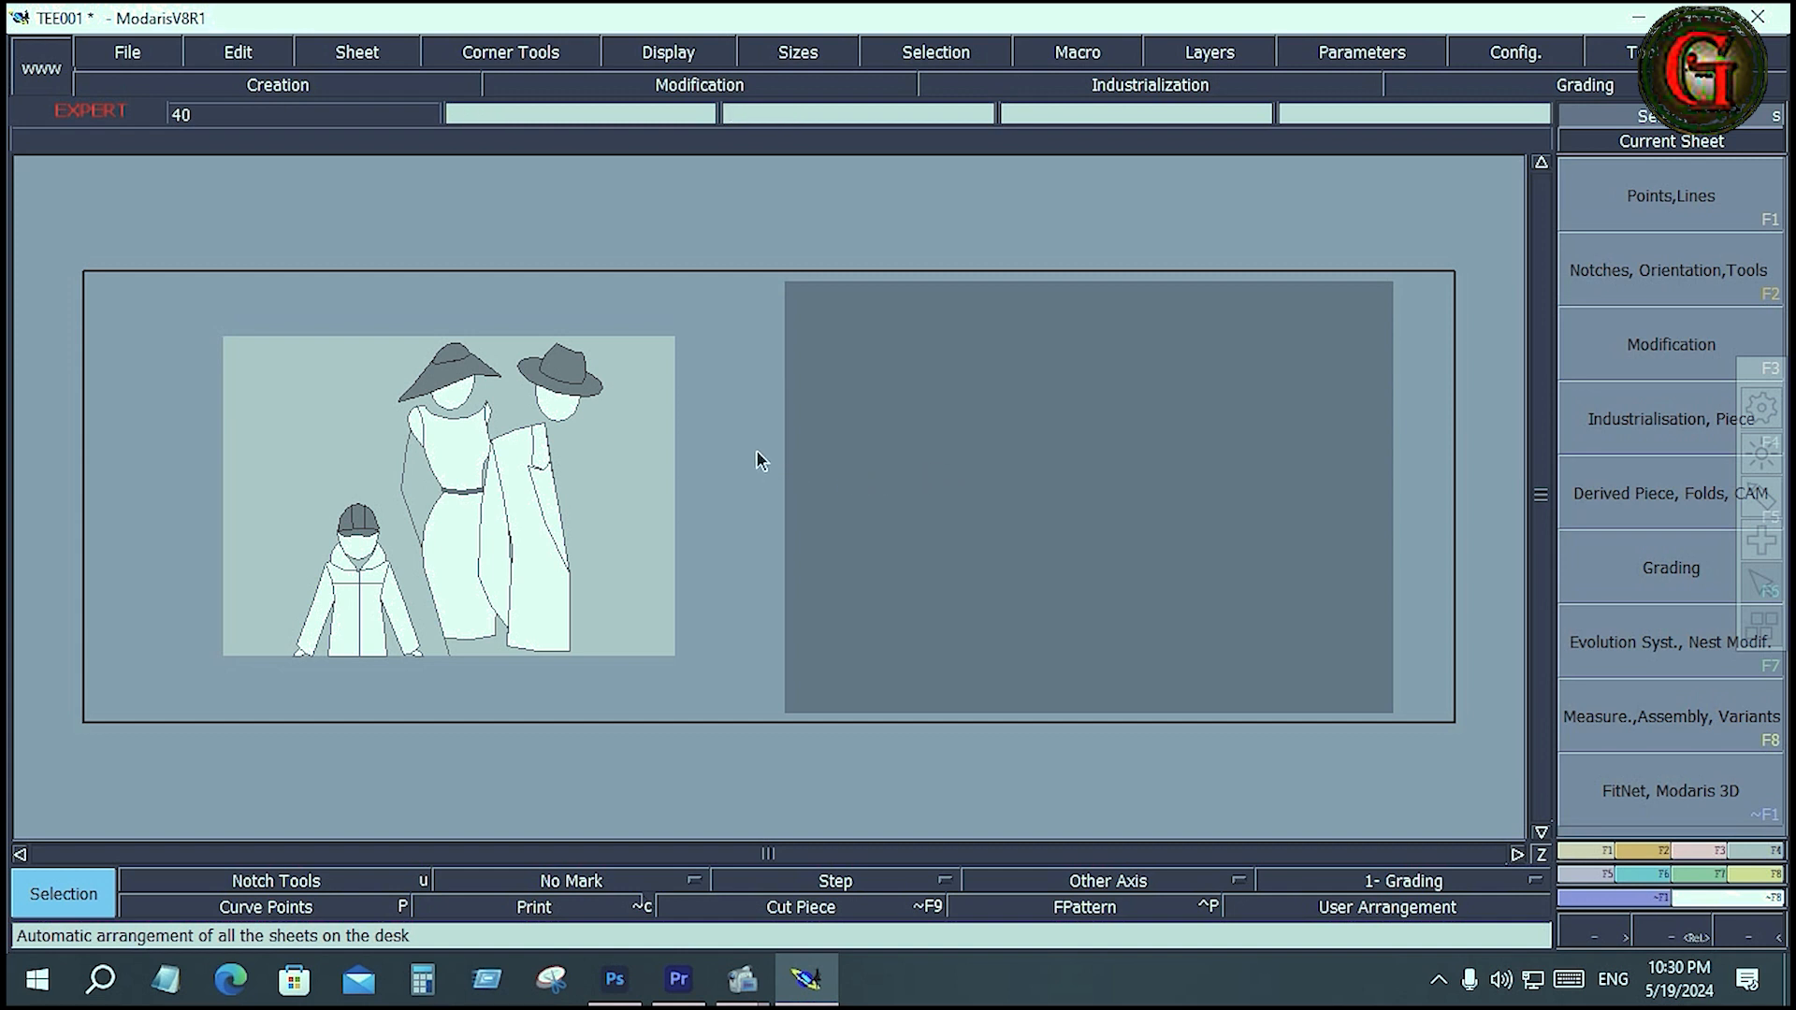
Turn on the display of the sizes and of the title block for the sheets.
left_click(692, 54)
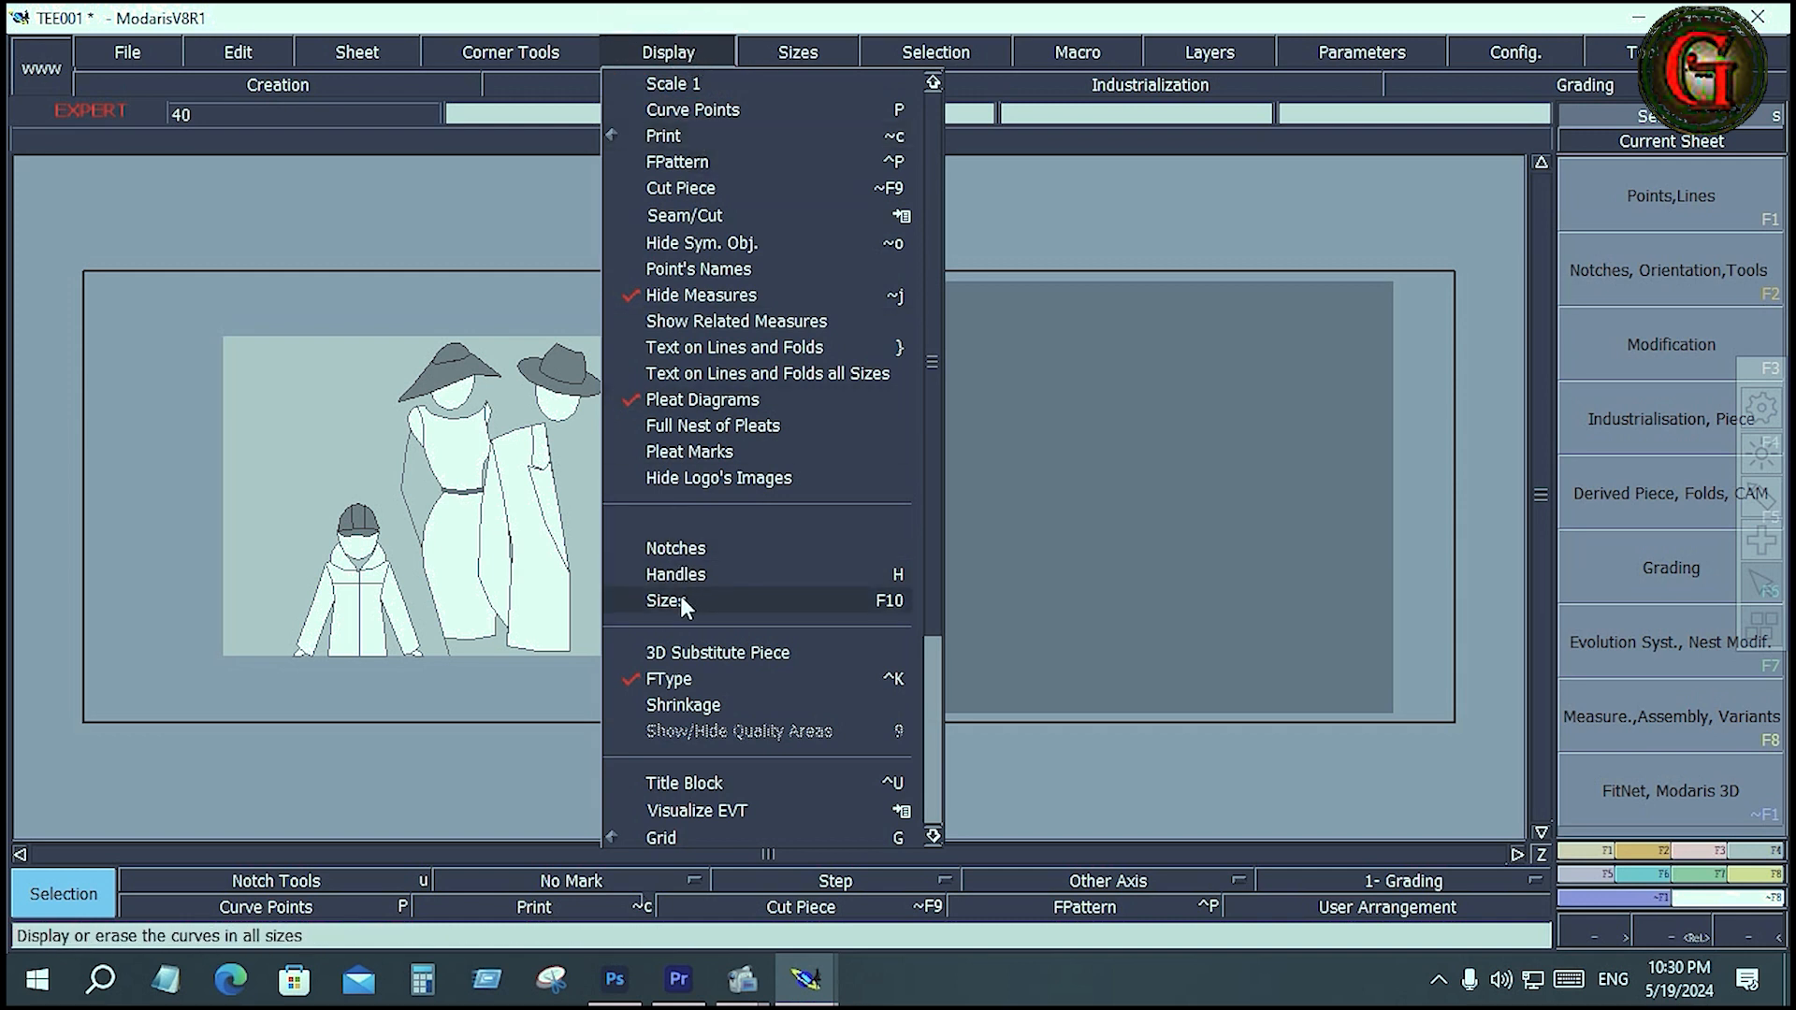
left_click(725, 599)
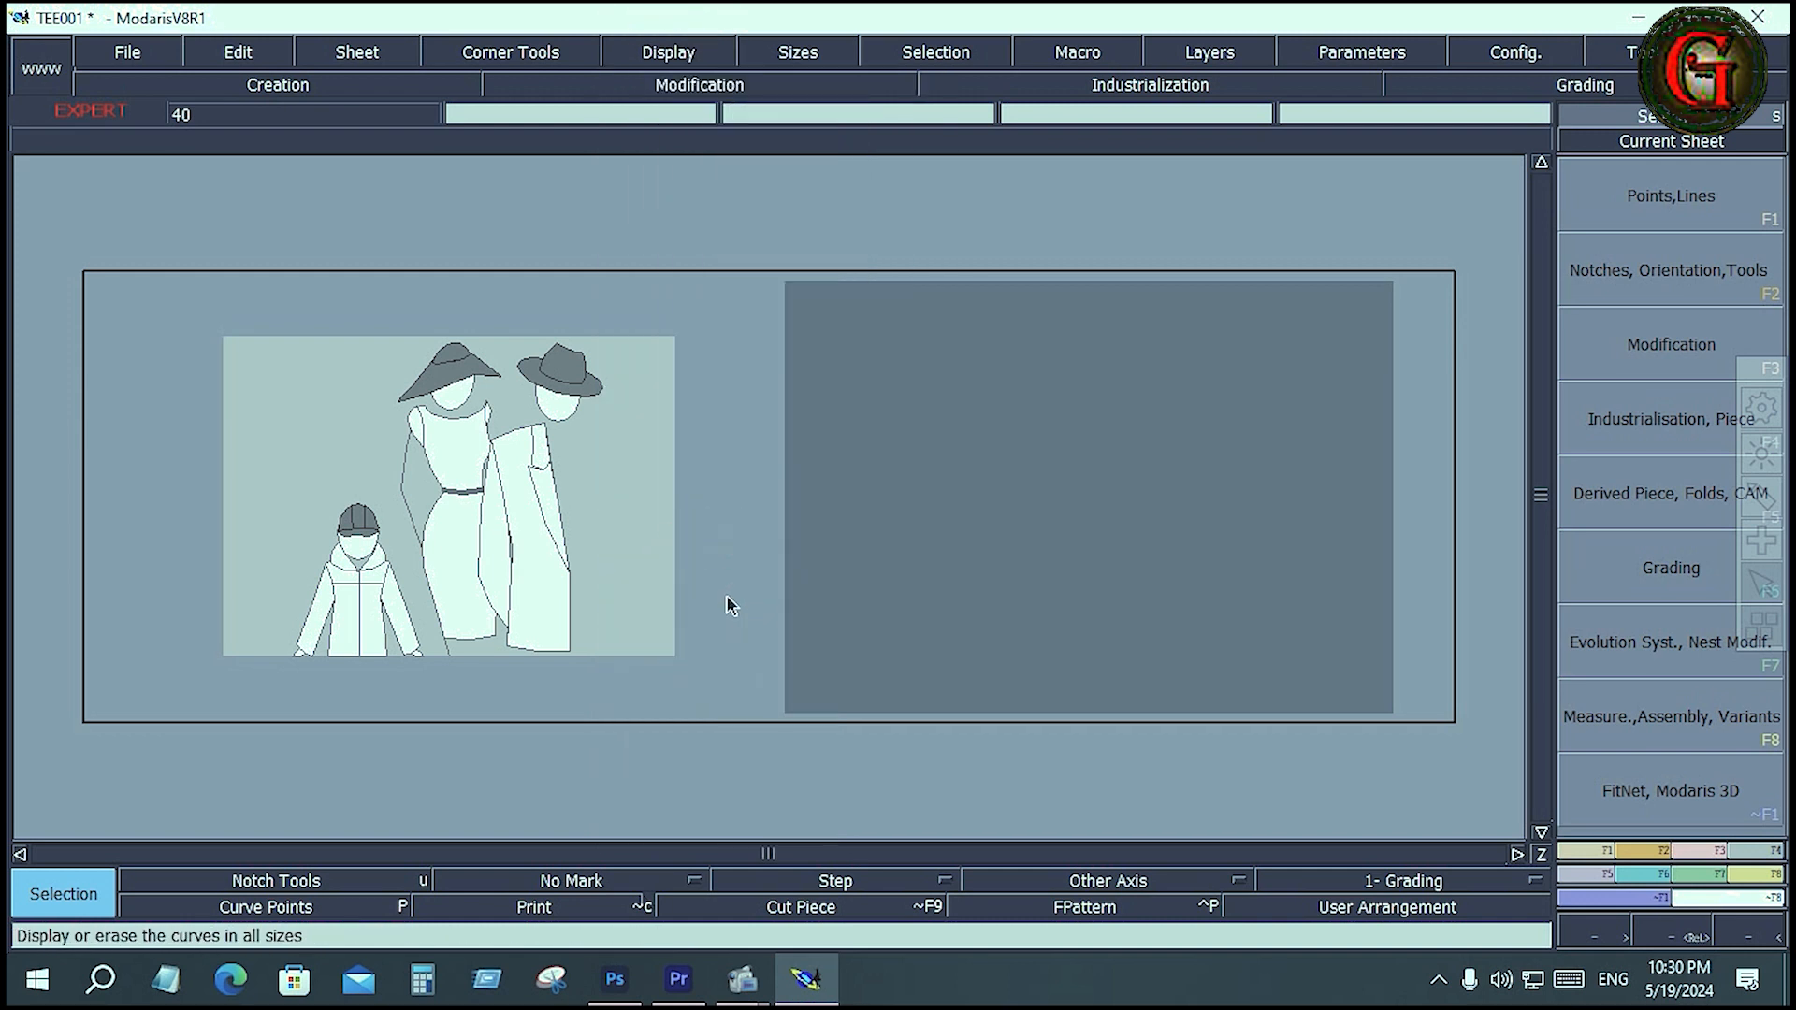
left_click(696, 52)
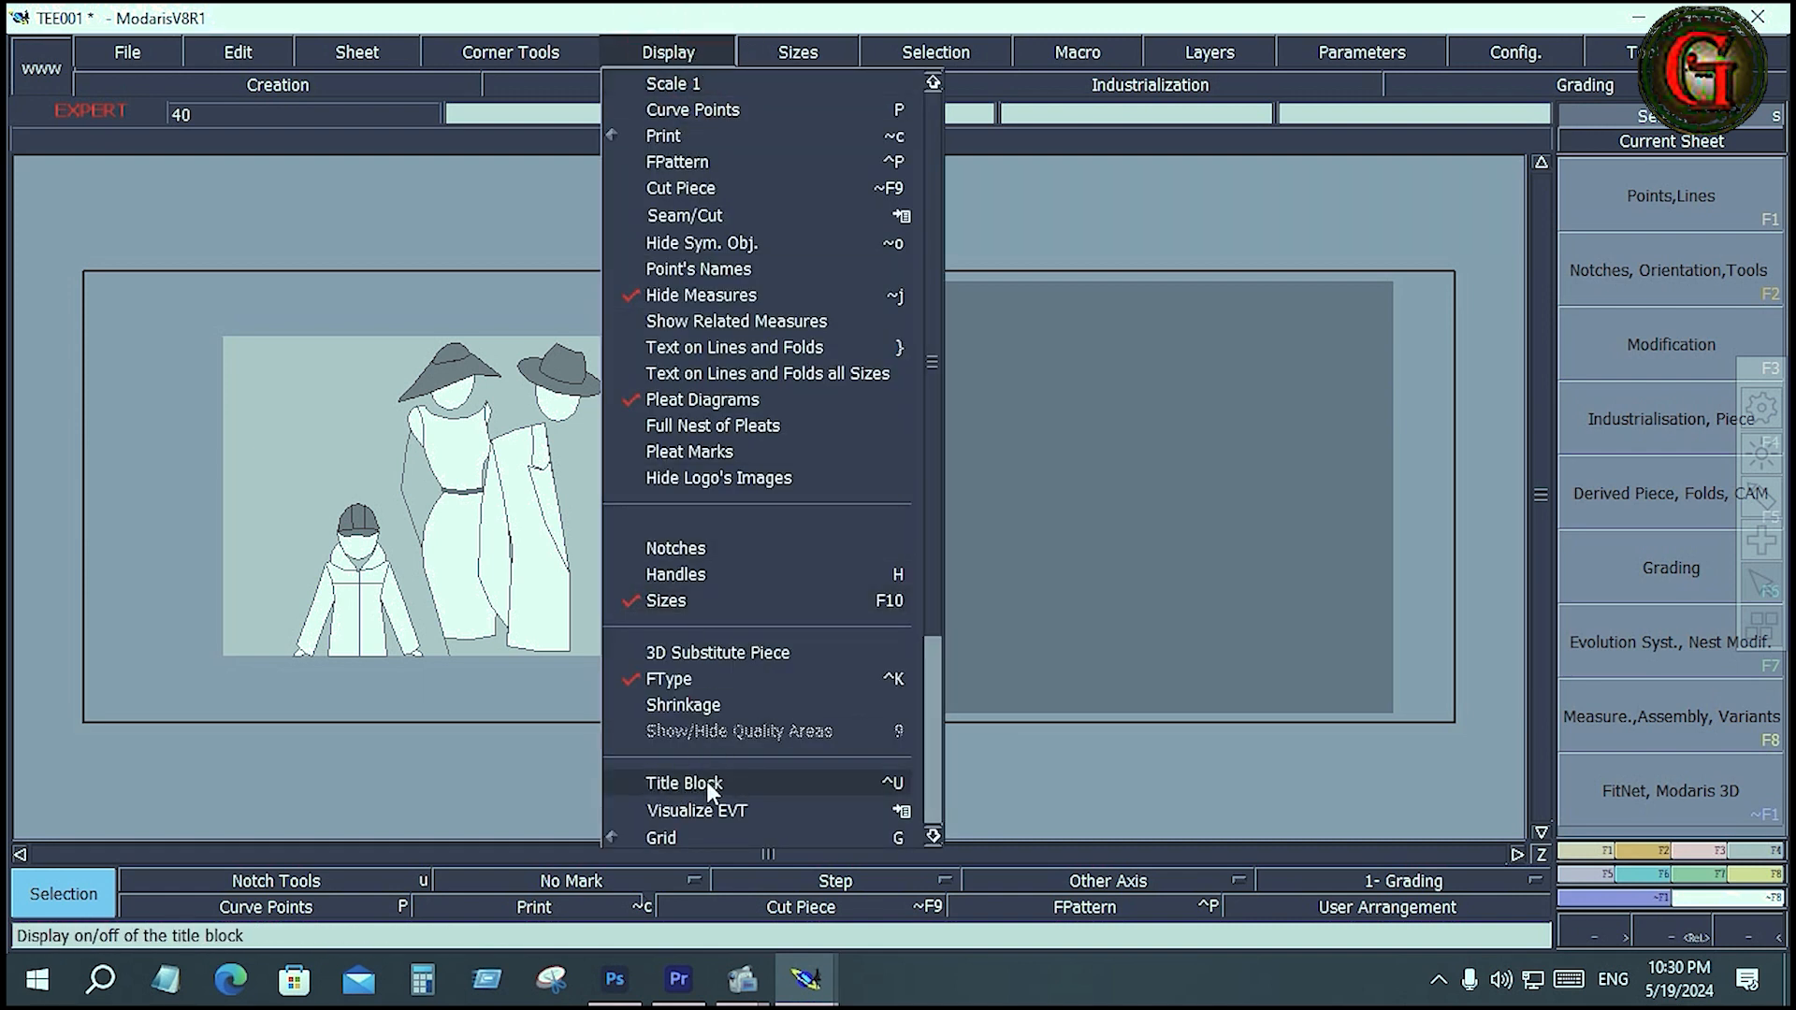
left_click(1269, 217)
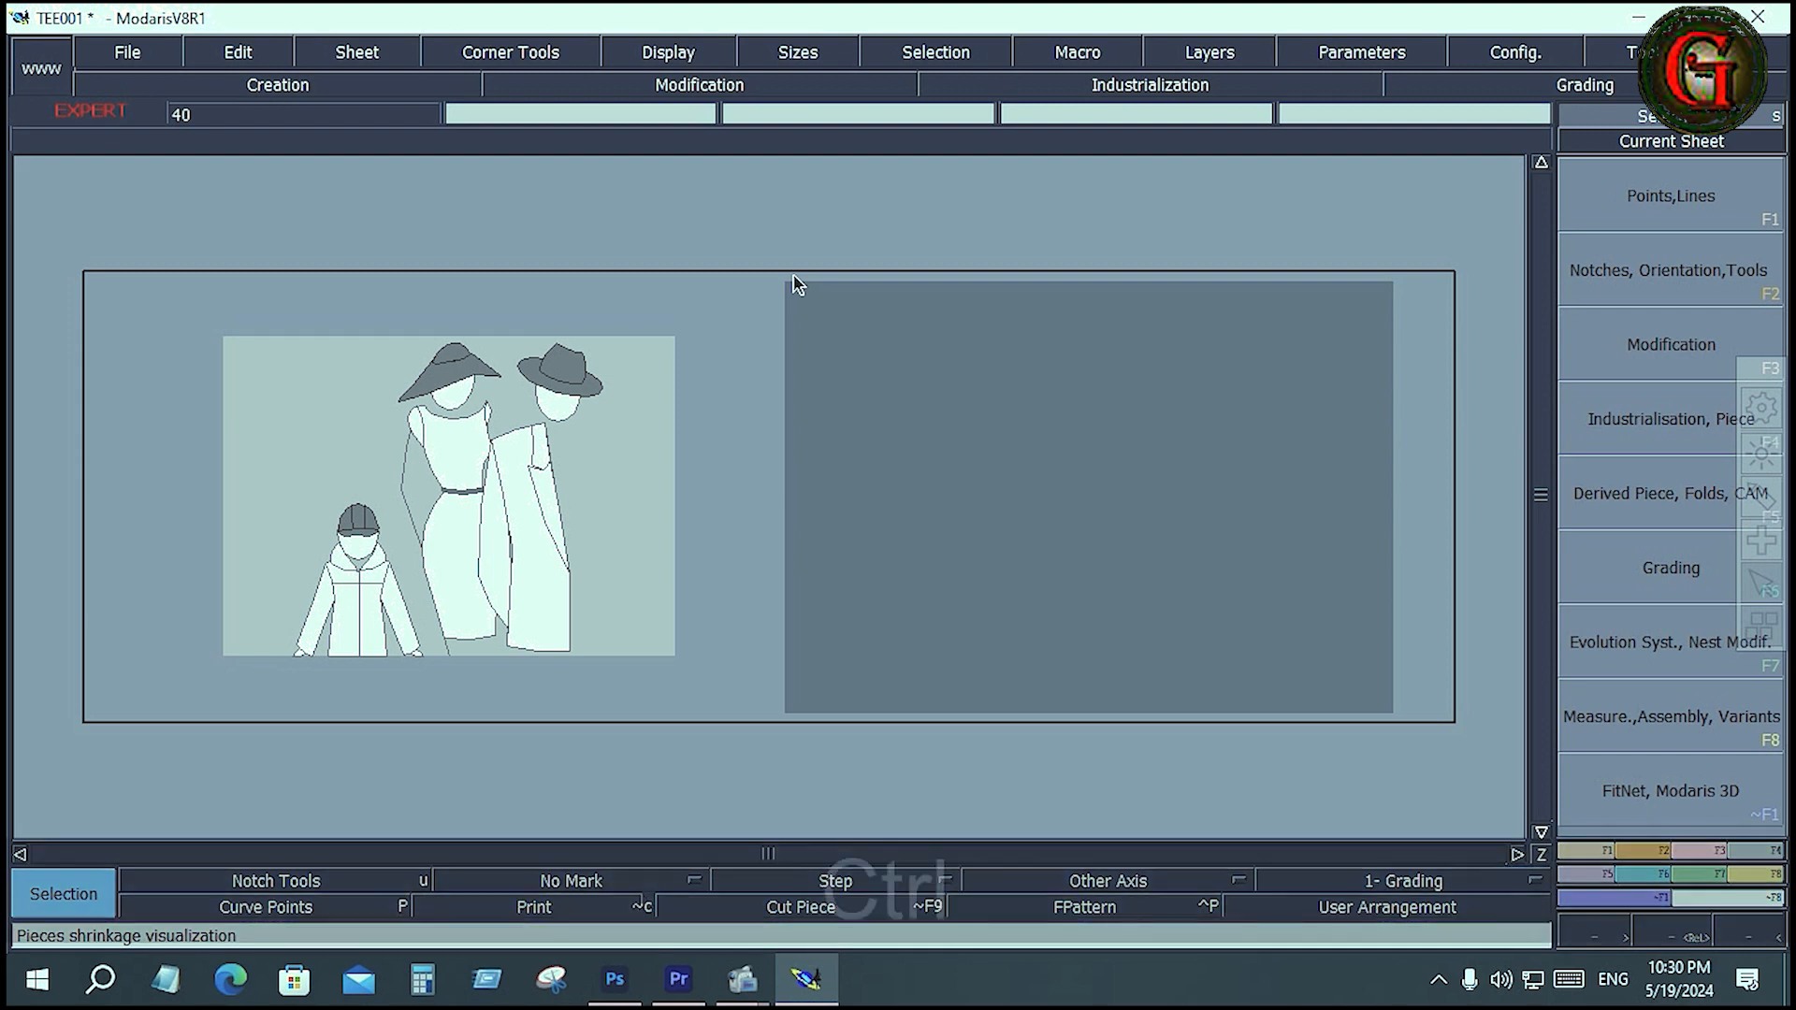
key("ctrl+u")
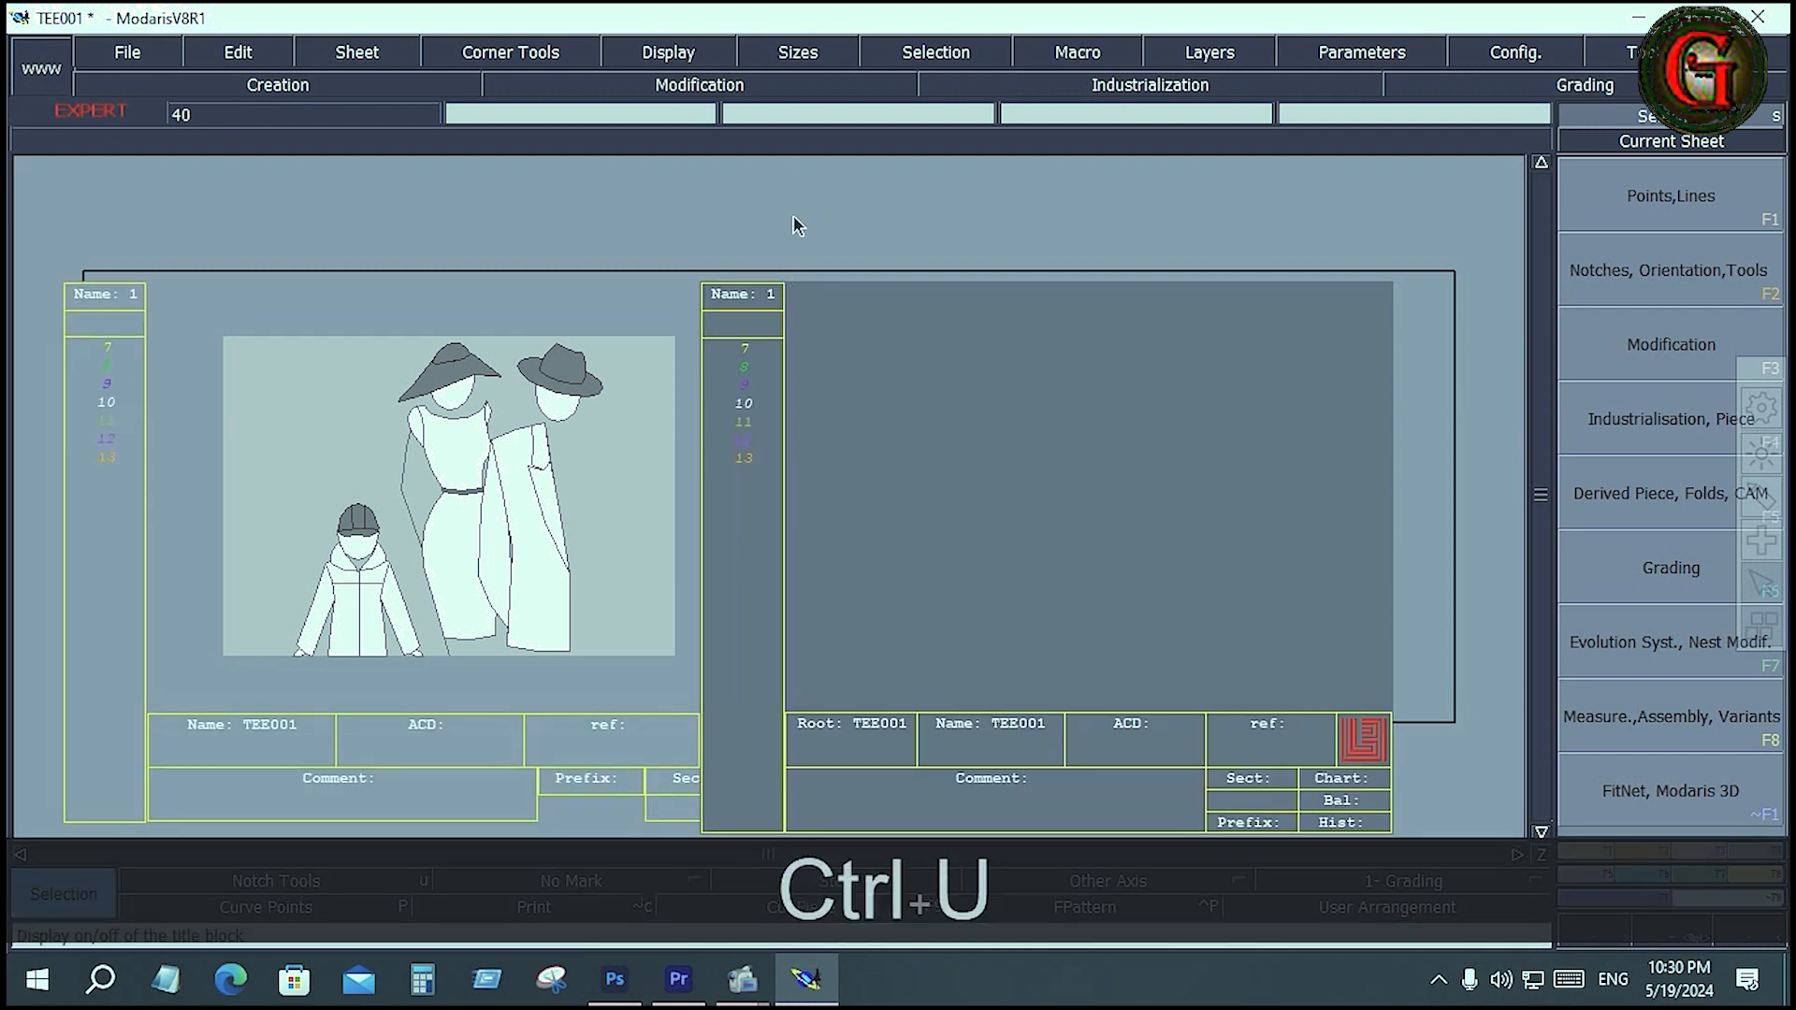
Toggle the sizes display until it is off, and hide the title block and show it again.
key("F10")
key("F10")
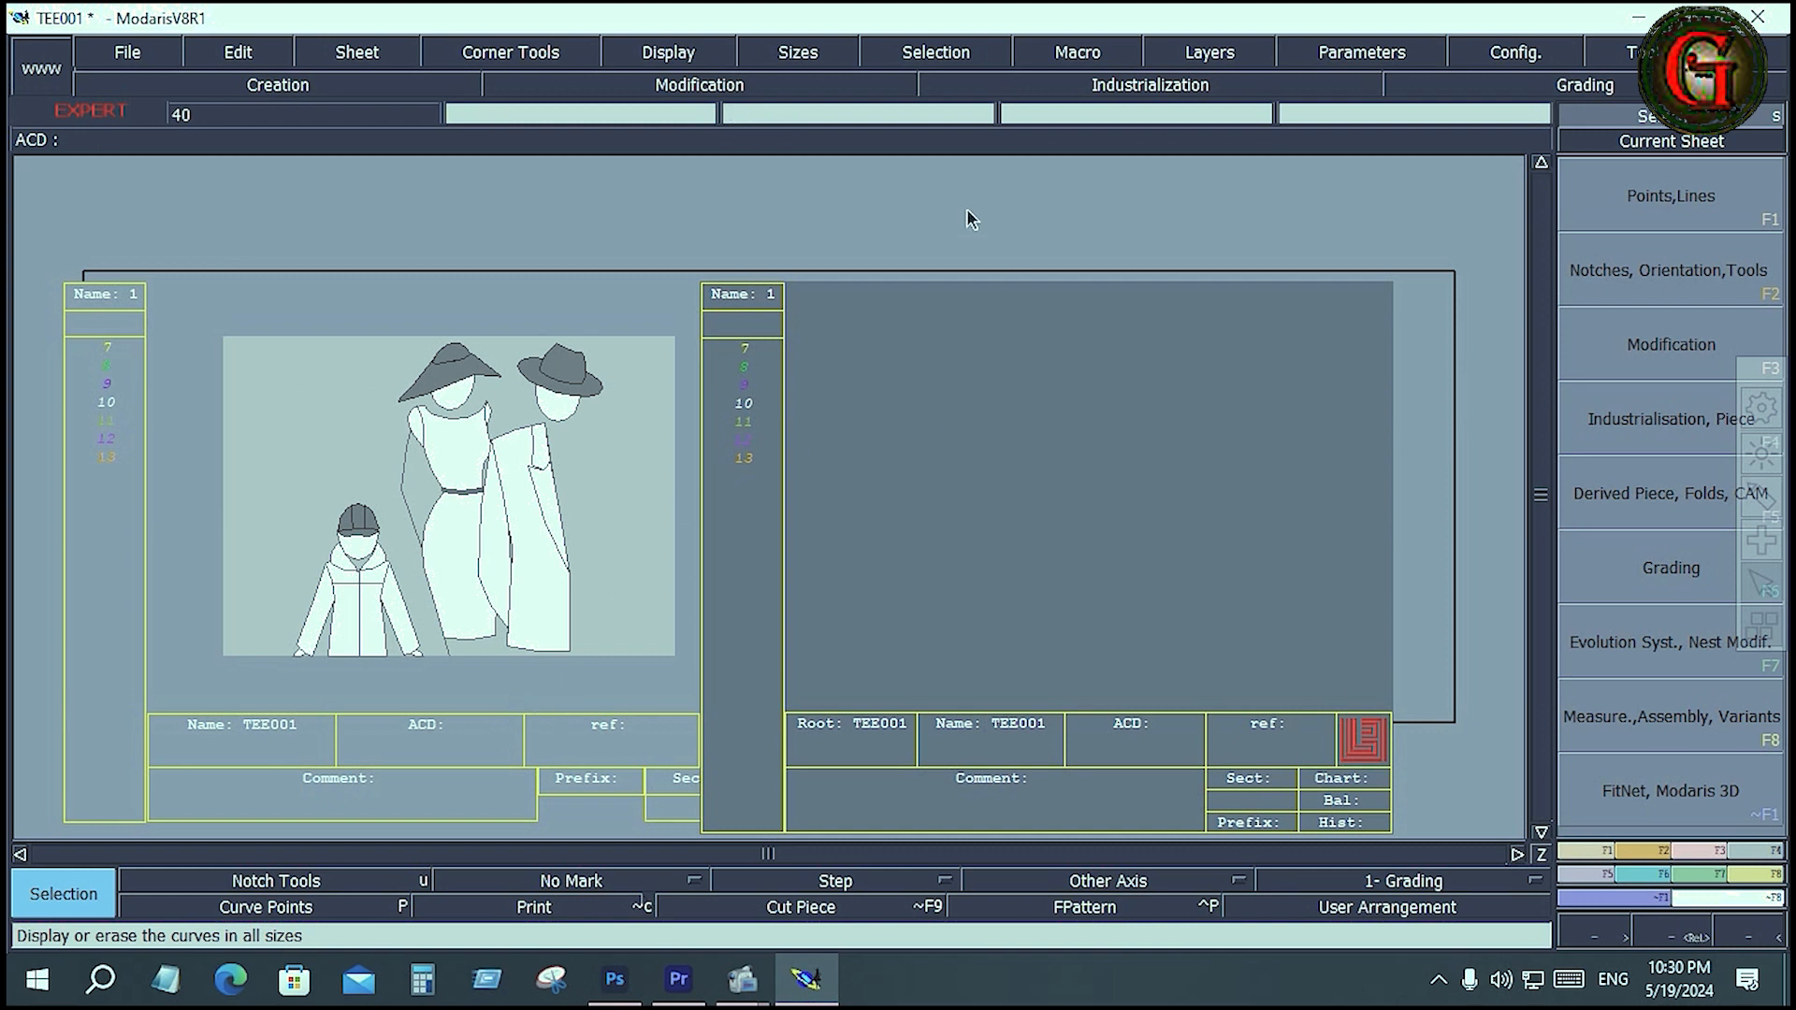
left_click(697, 57)
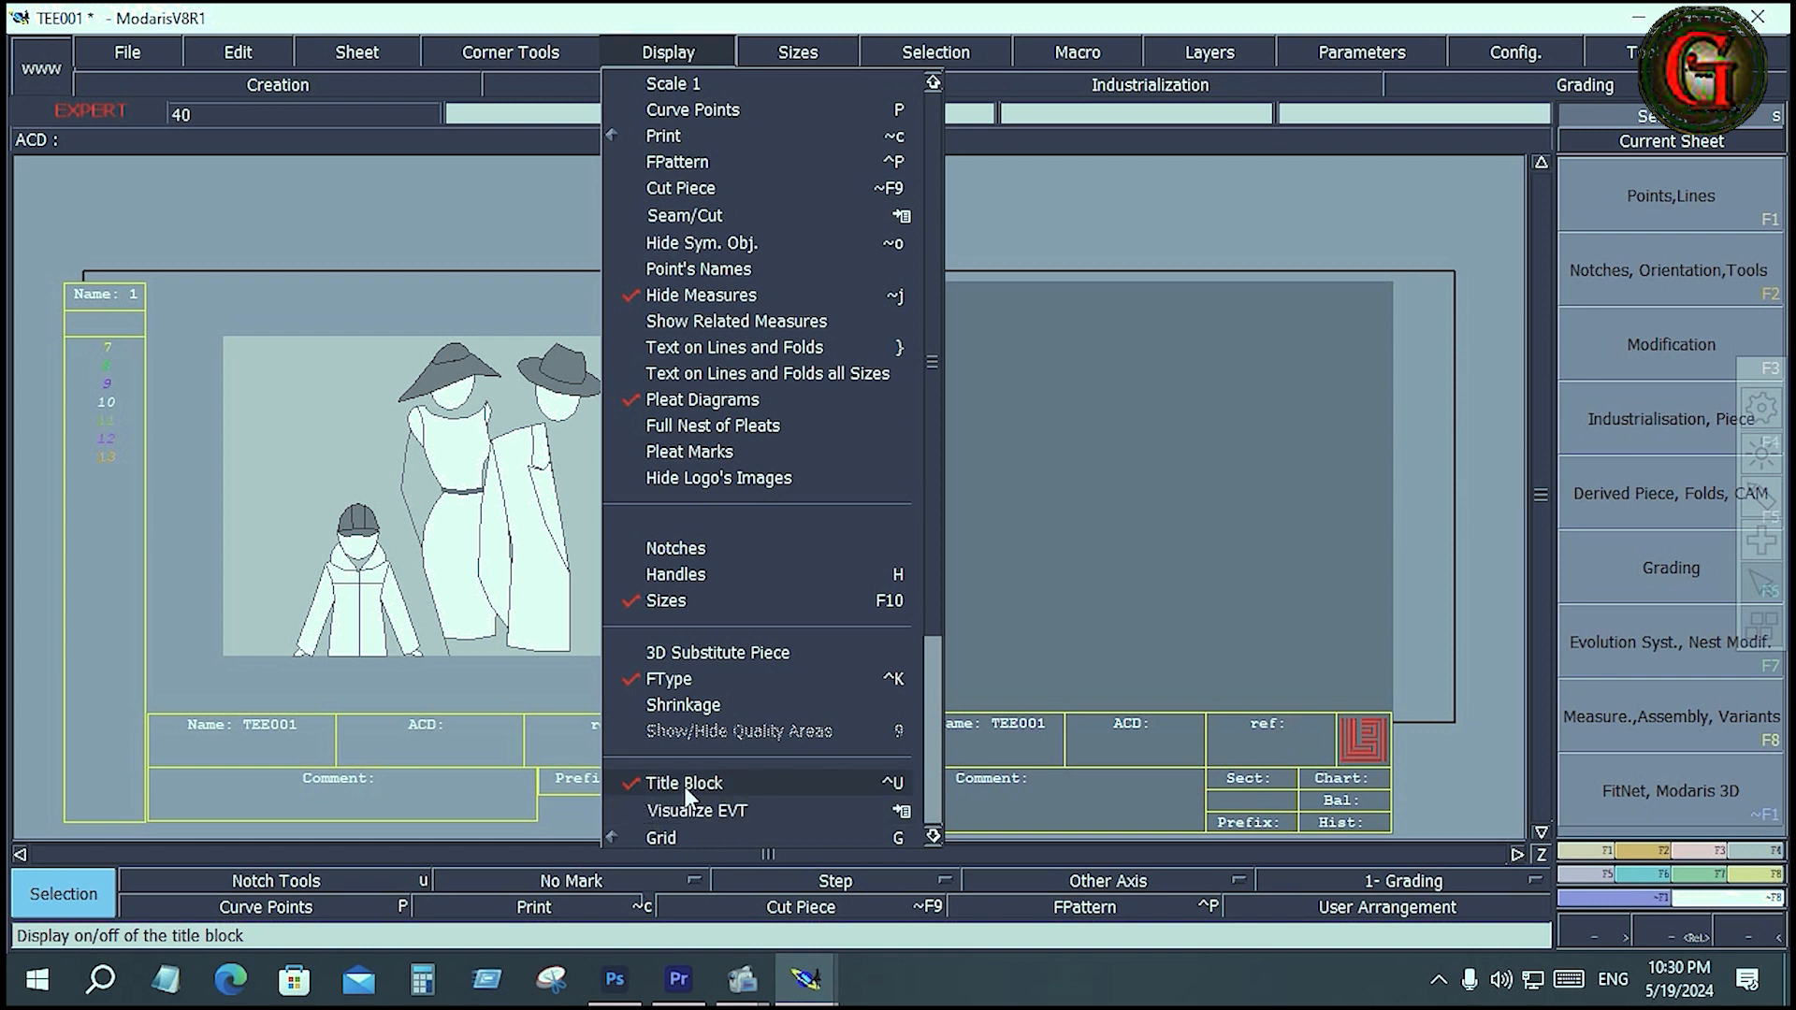
left_click(676, 603)
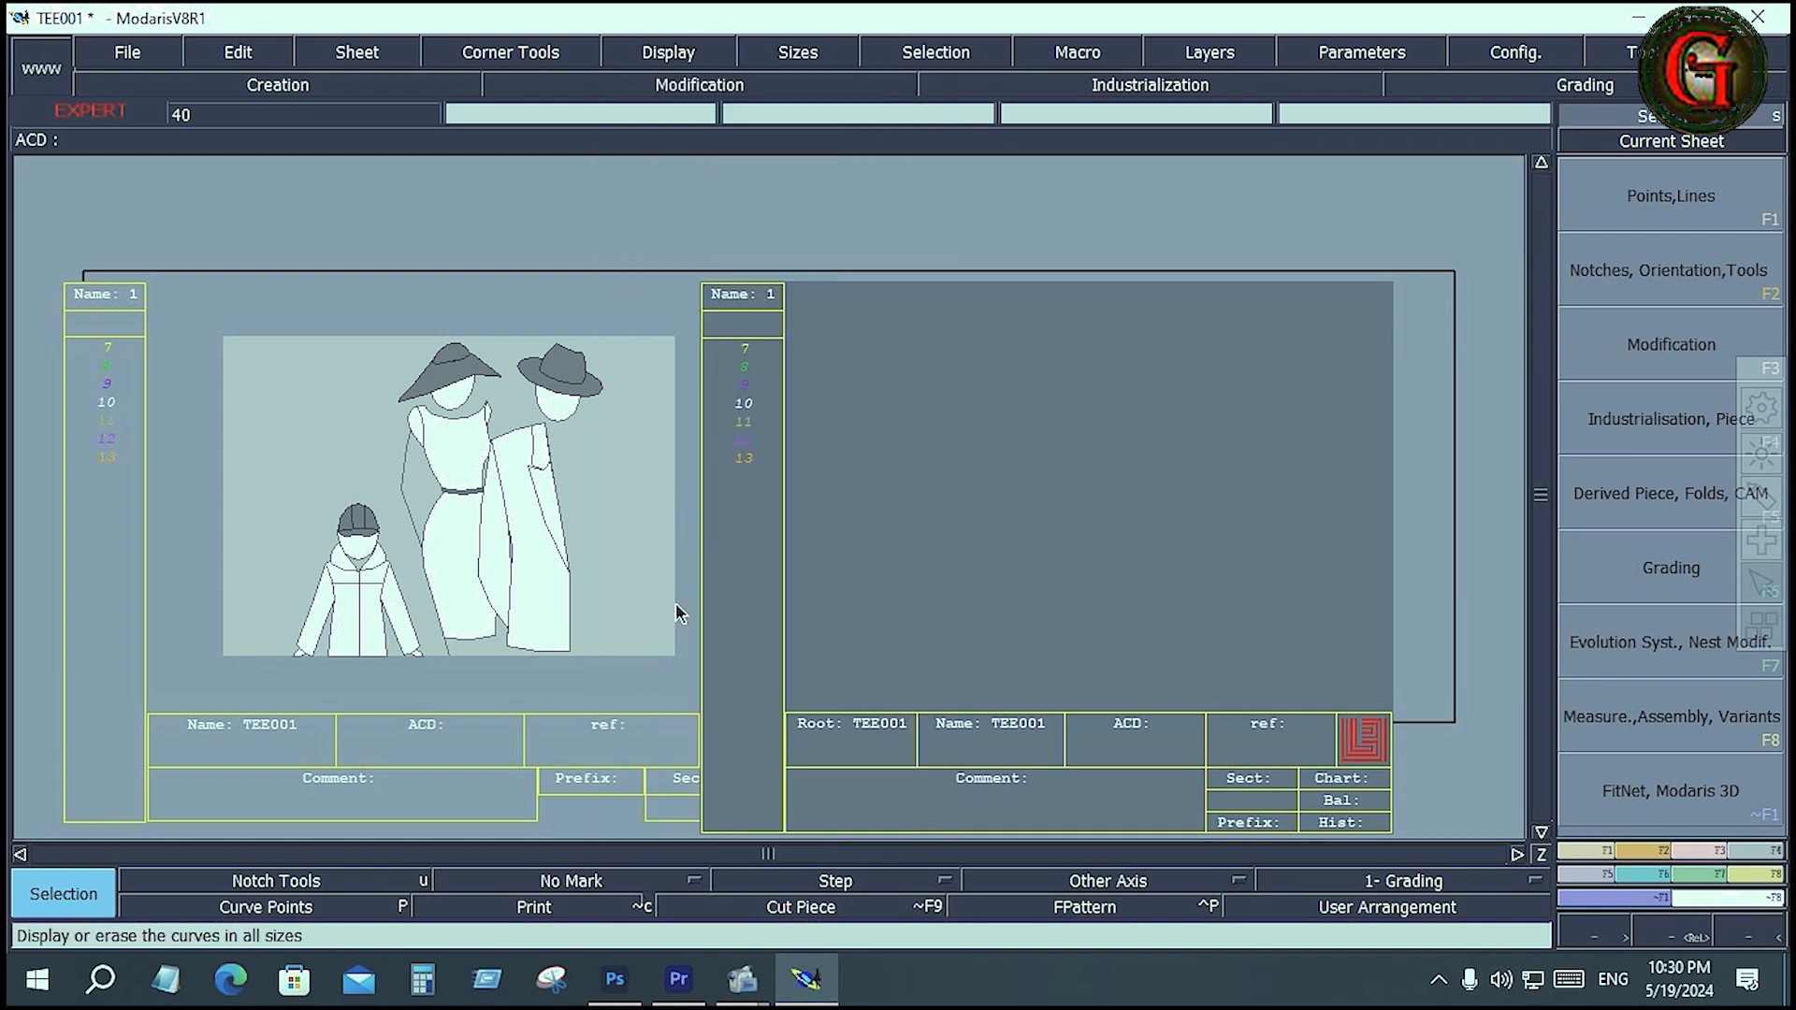
left_click(682, 52)
left_click(673, 783)
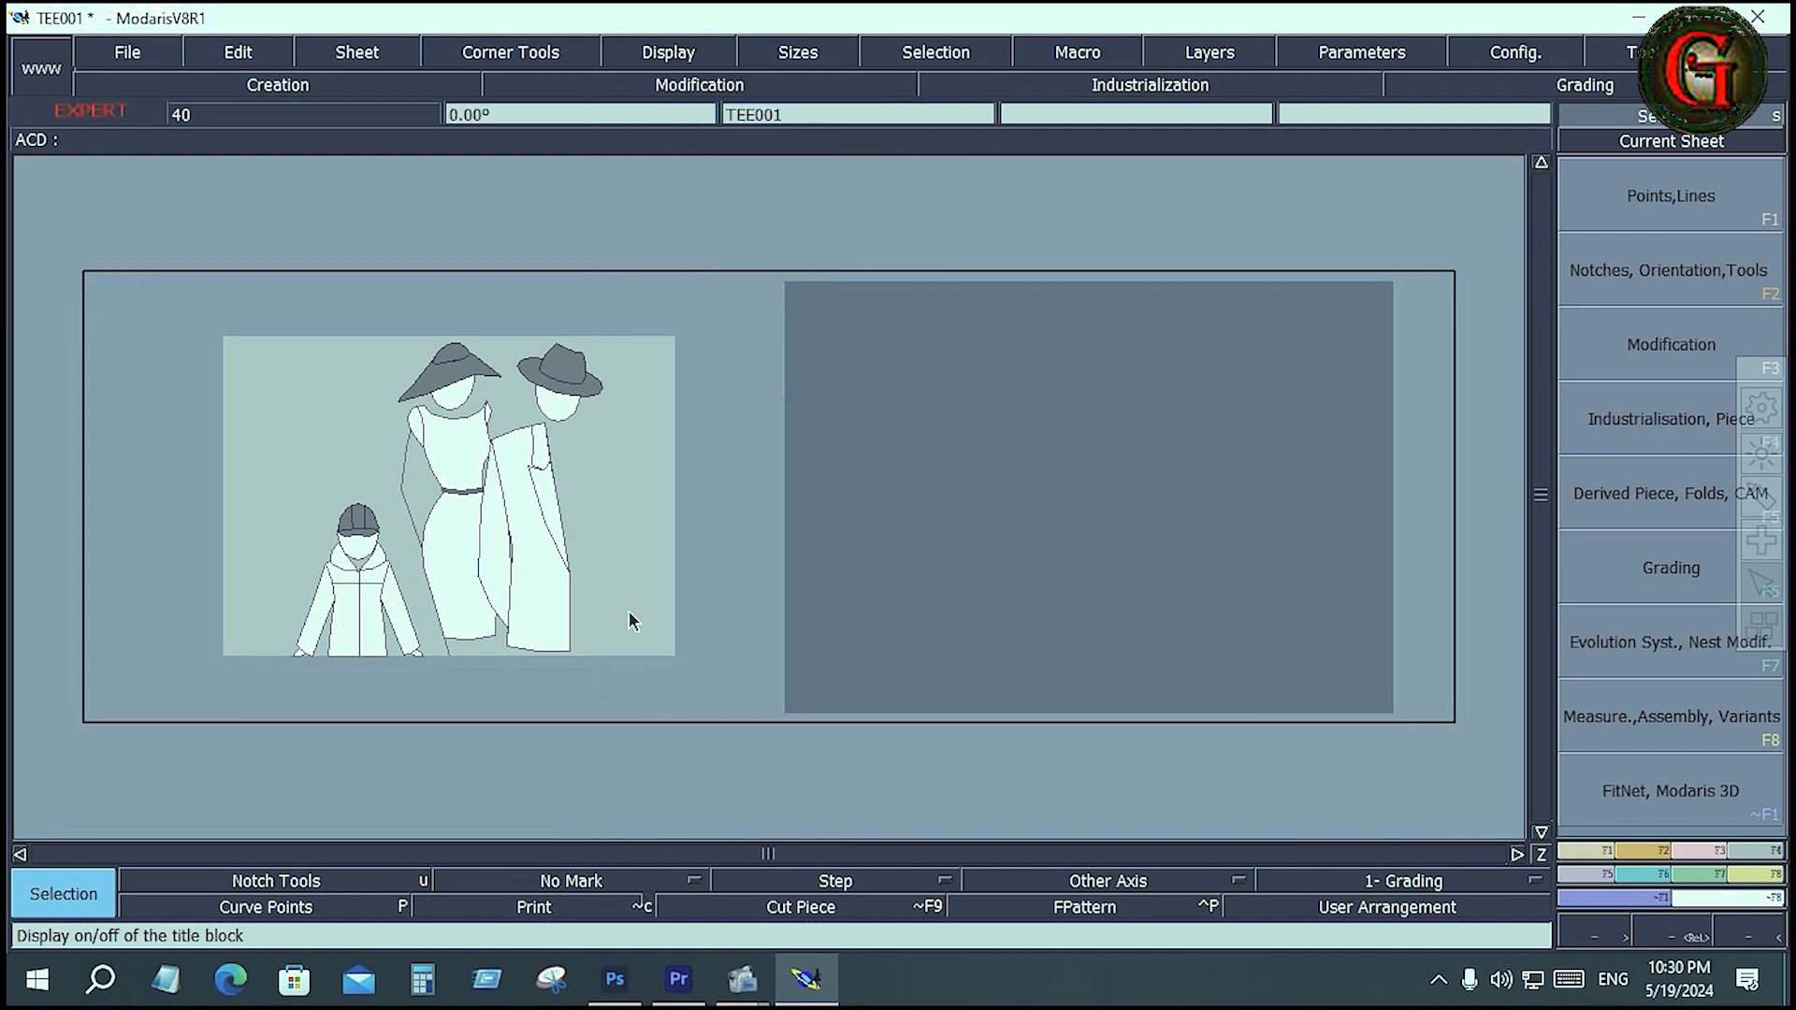
key("ctrl+u")
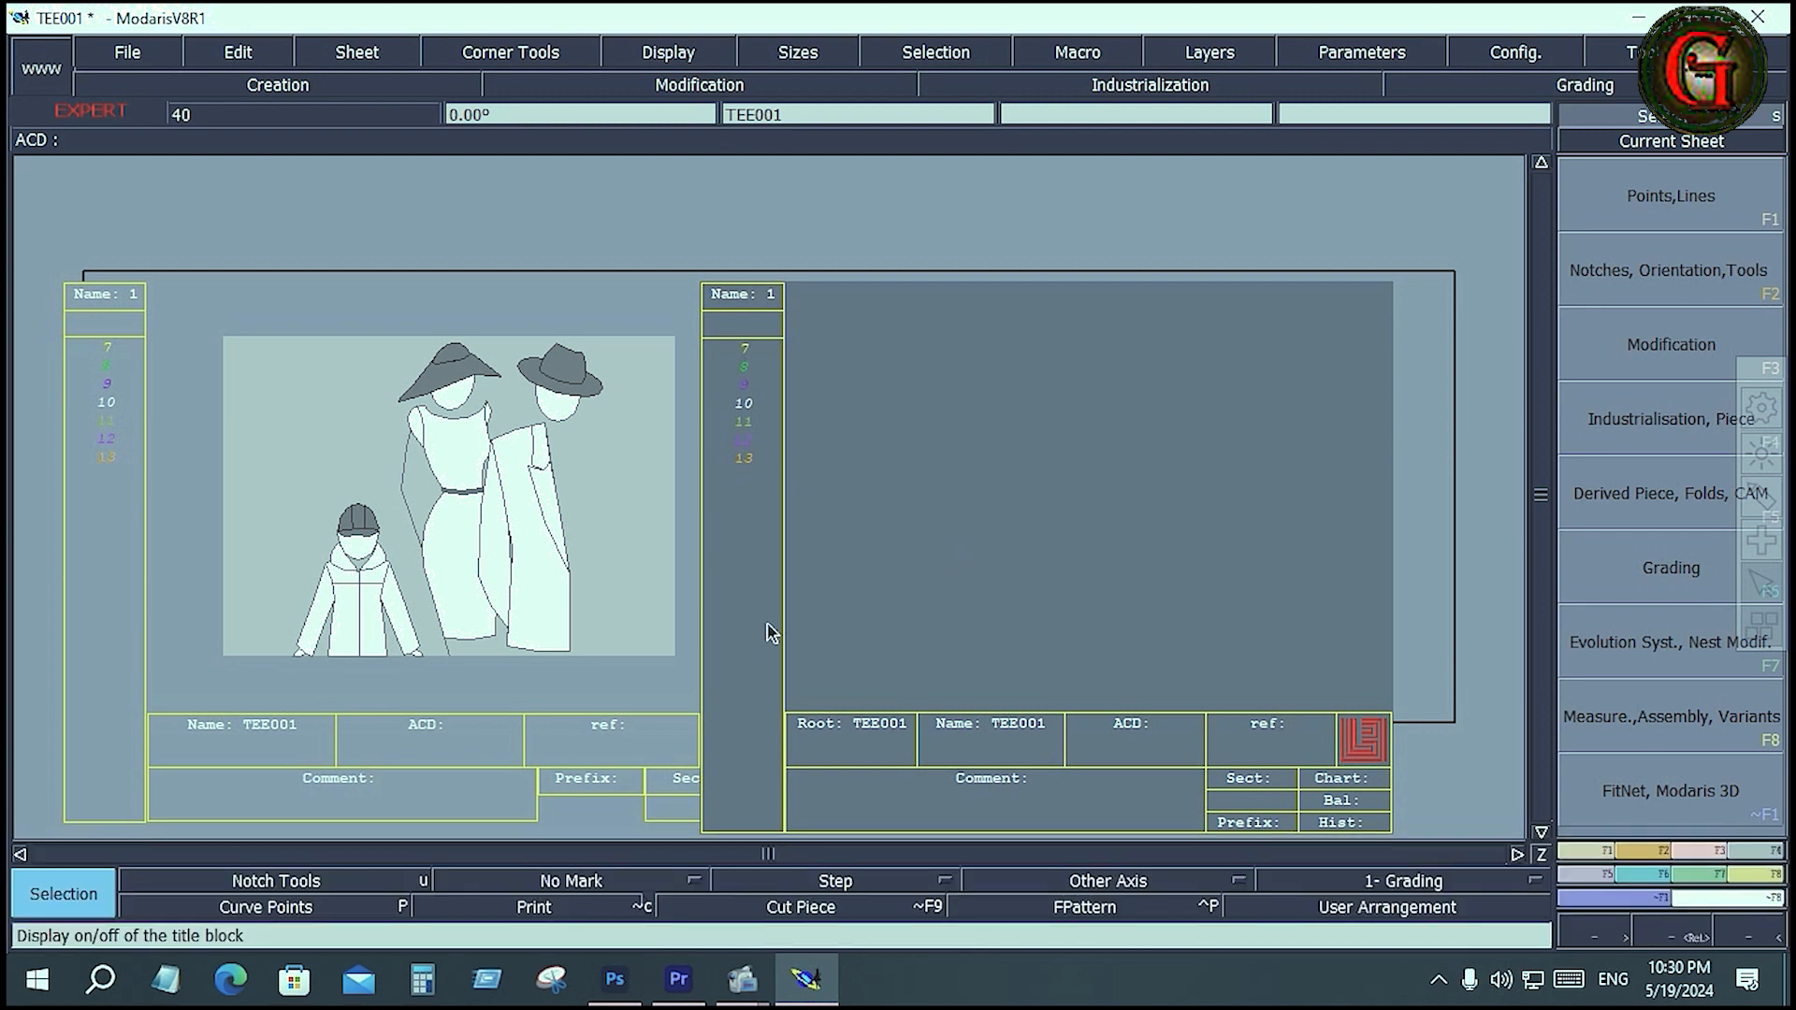
Turn the Sizes display on and rearrange all sheets on the desk with their title blocks.
scroll(864, 688, "down", 1)
scroll(864, 690, "up", 1)
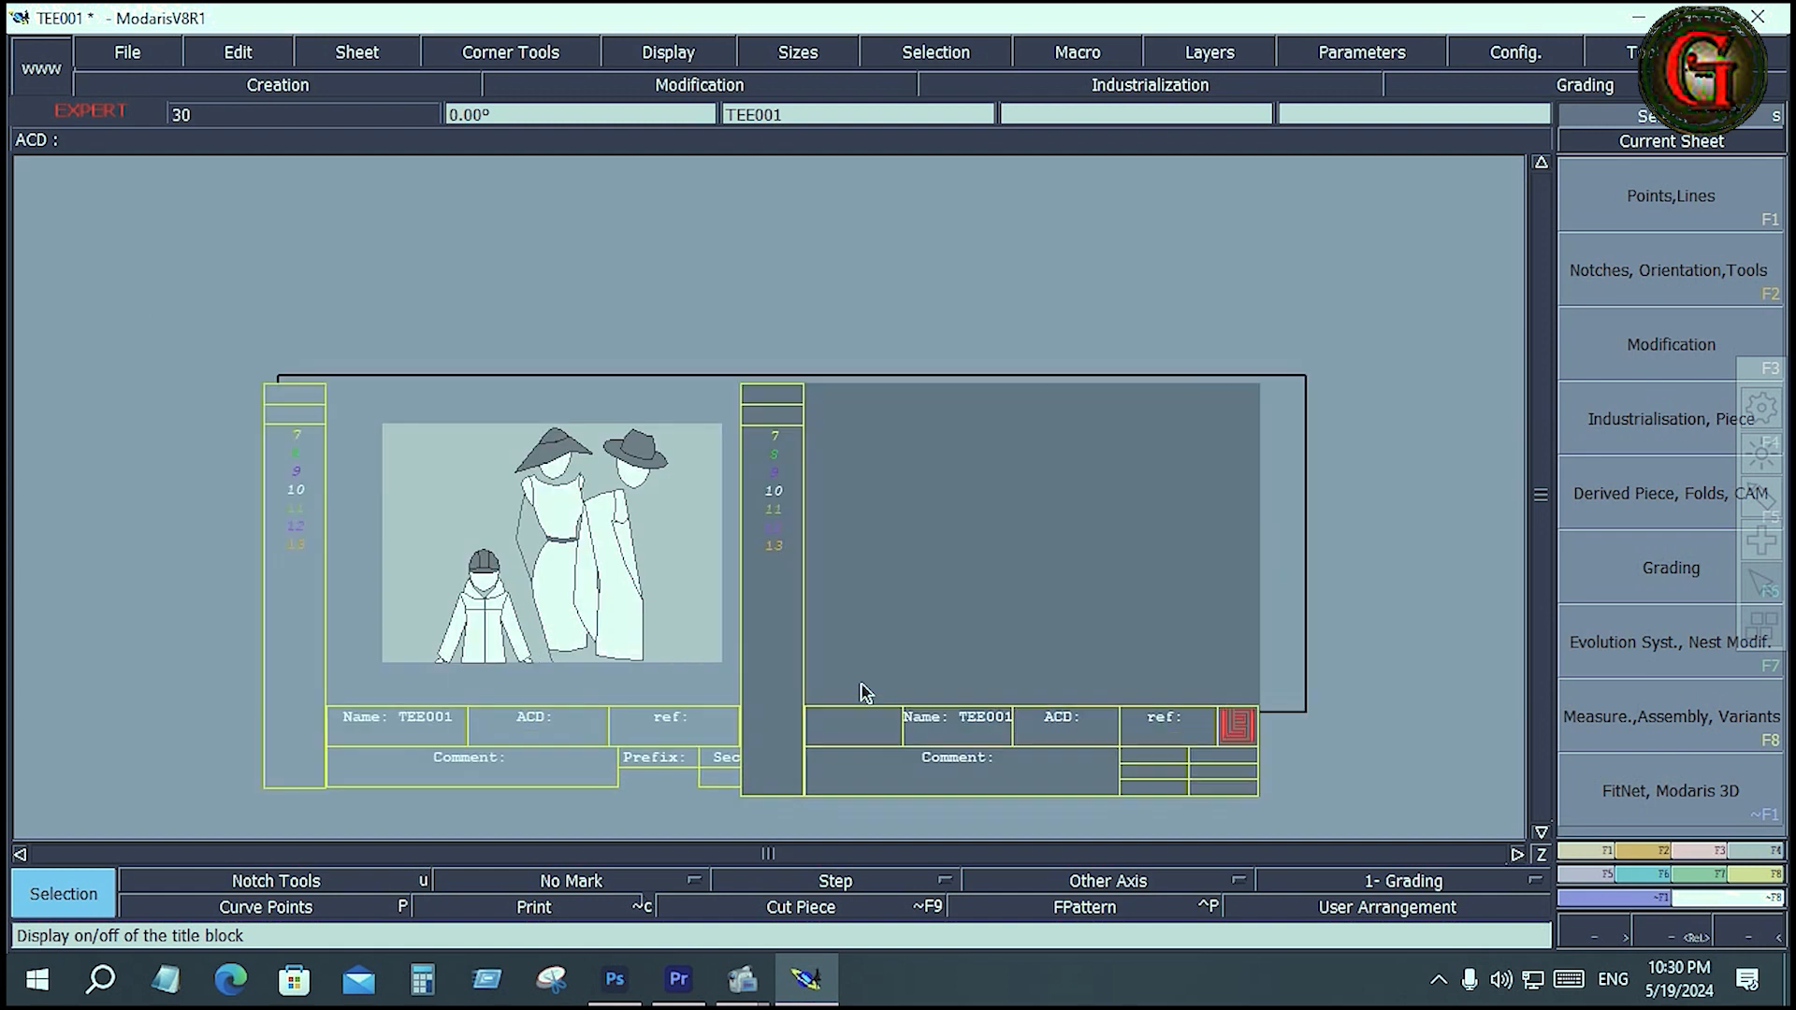
scroll(842, 691, "up", 1)
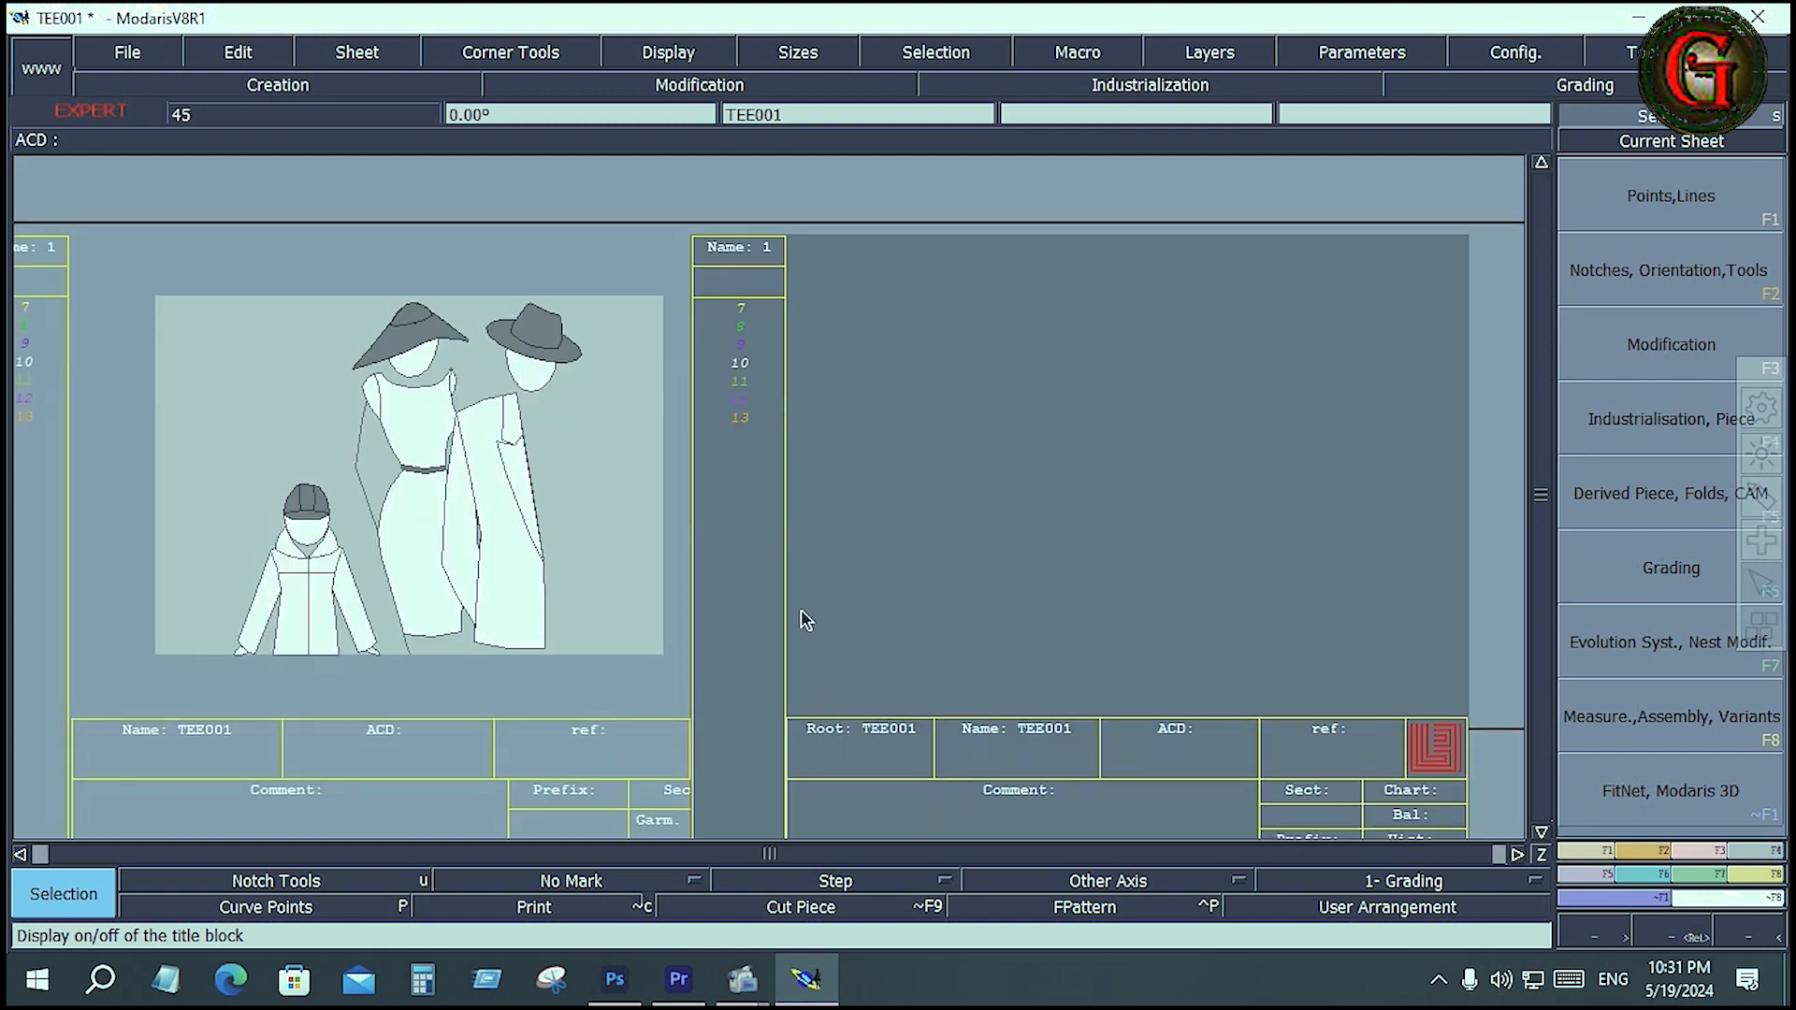
scroll(757, 526, "down", 2)
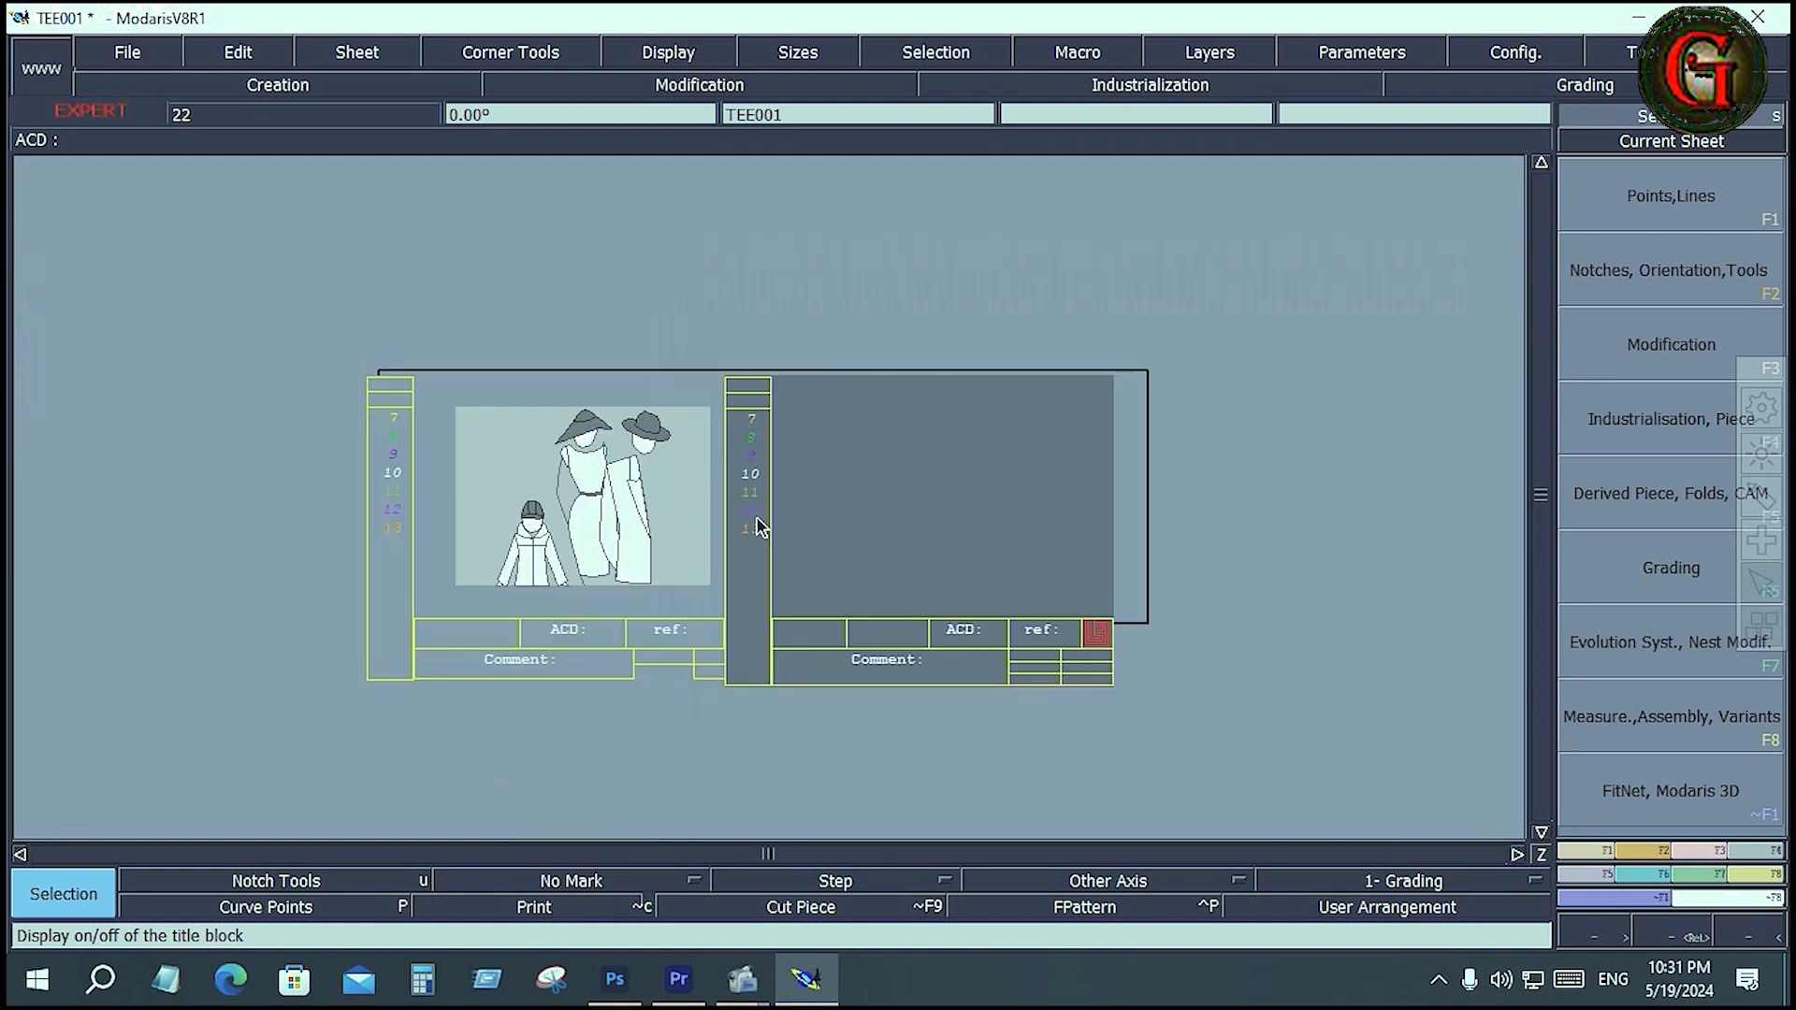
scroll(757, 526, "up", 1)
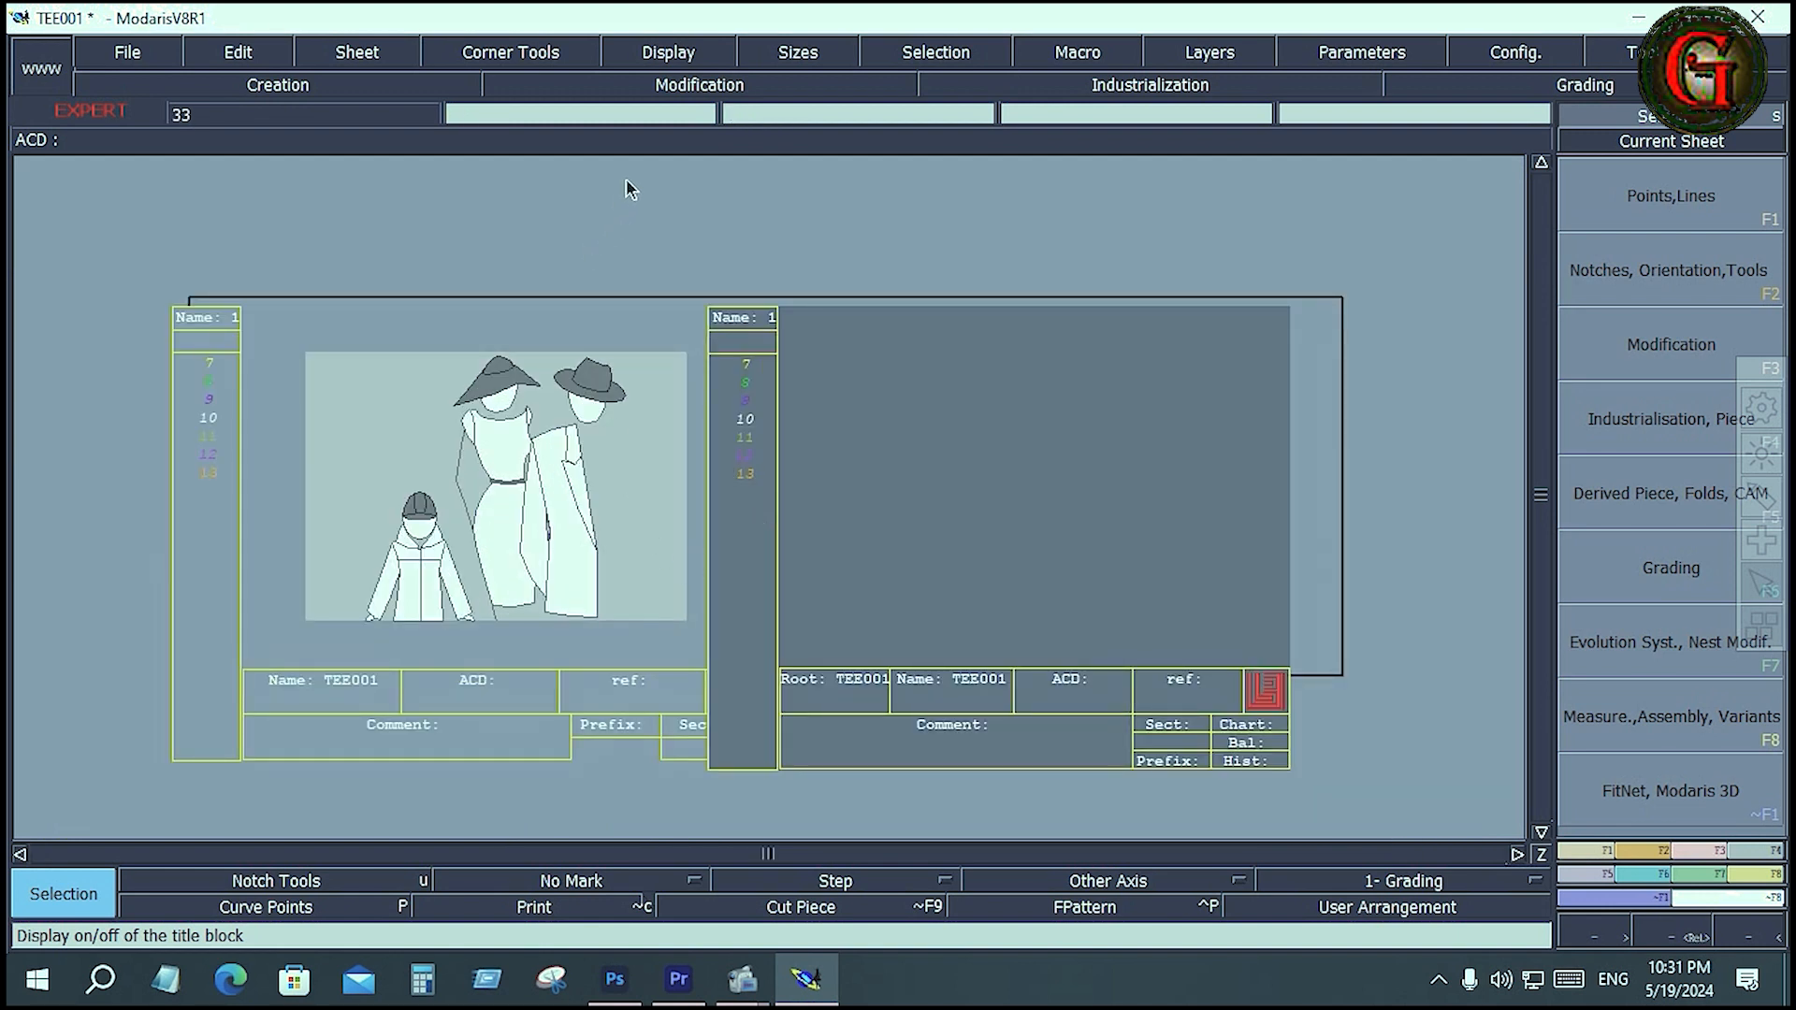
left_click(681, 49)
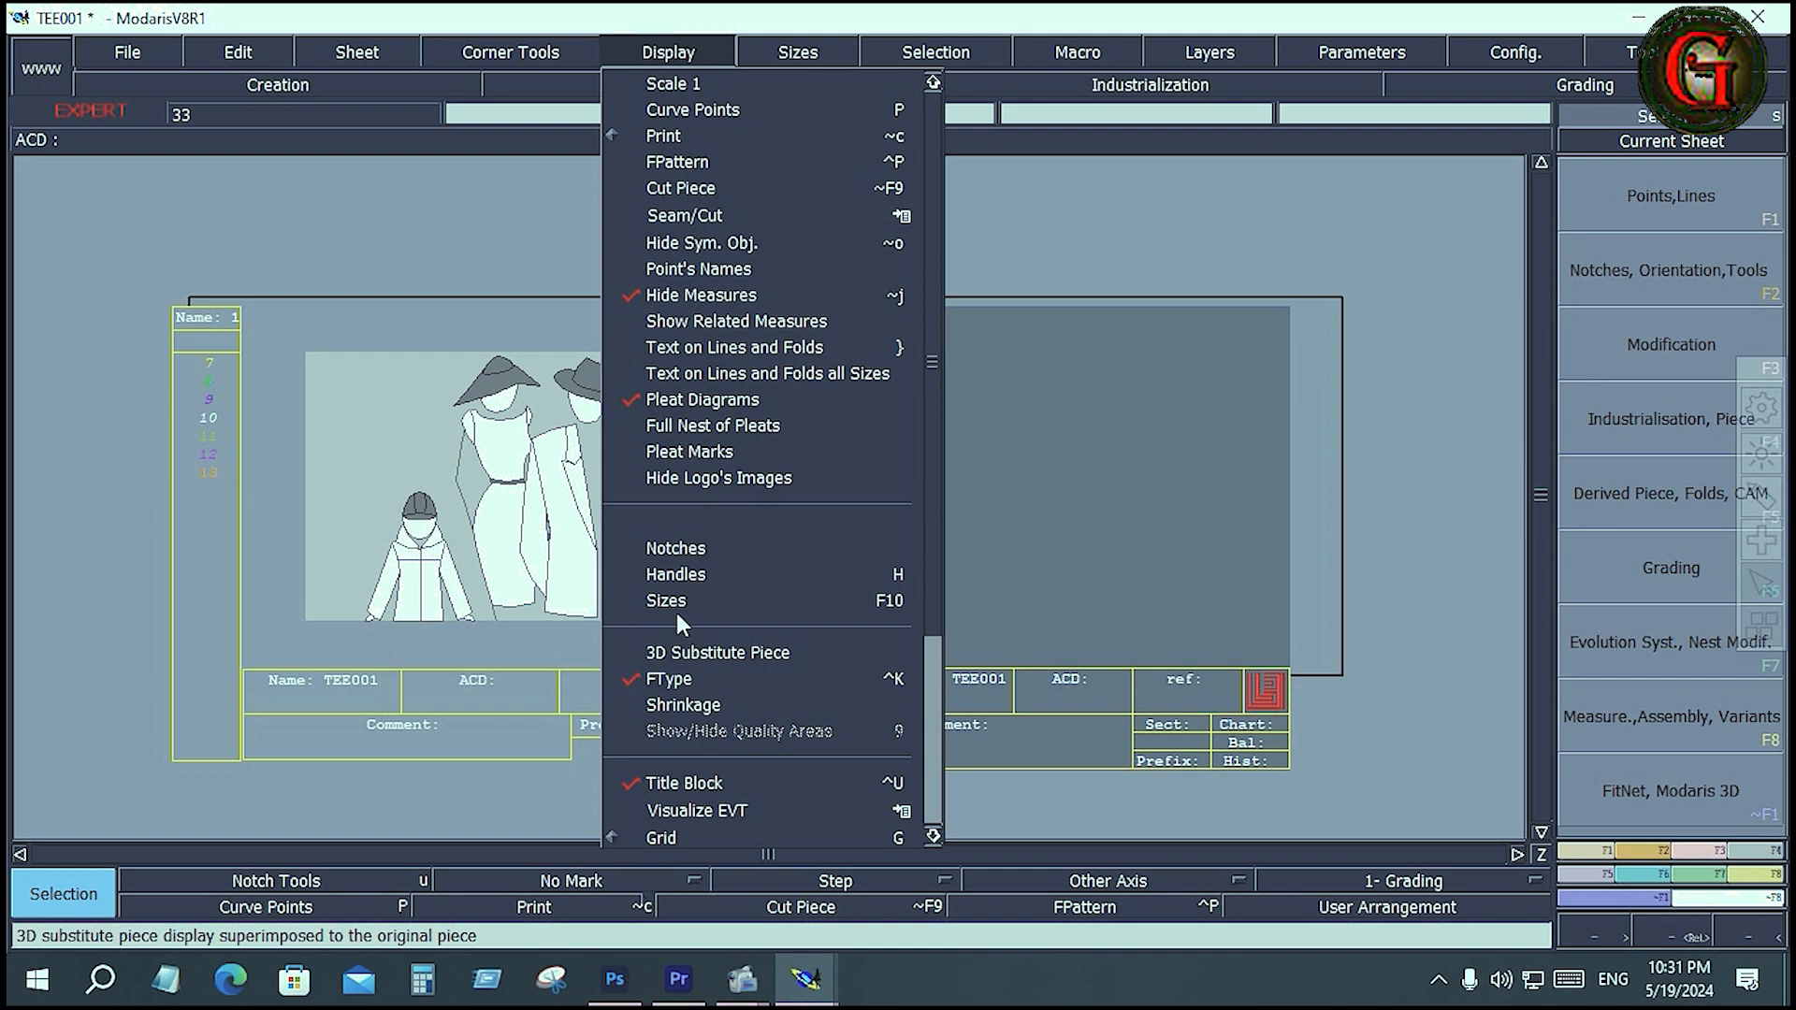
left_click(643, 606)
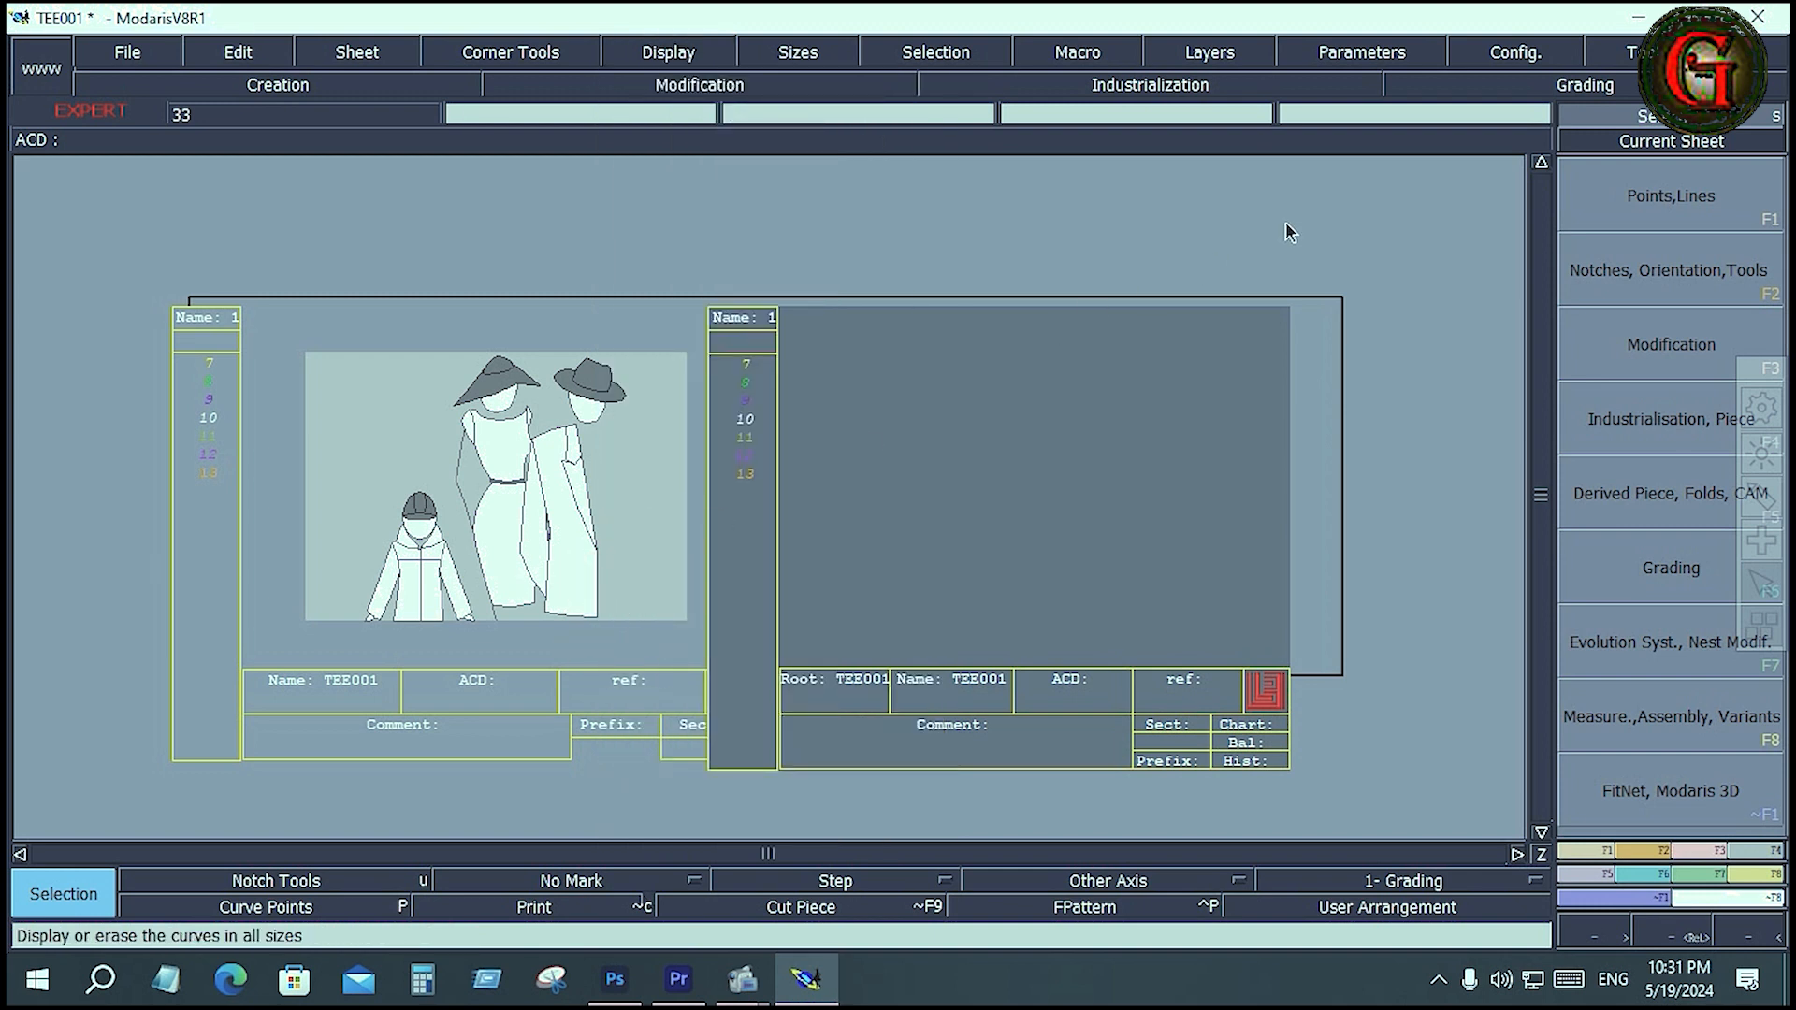
key("j")
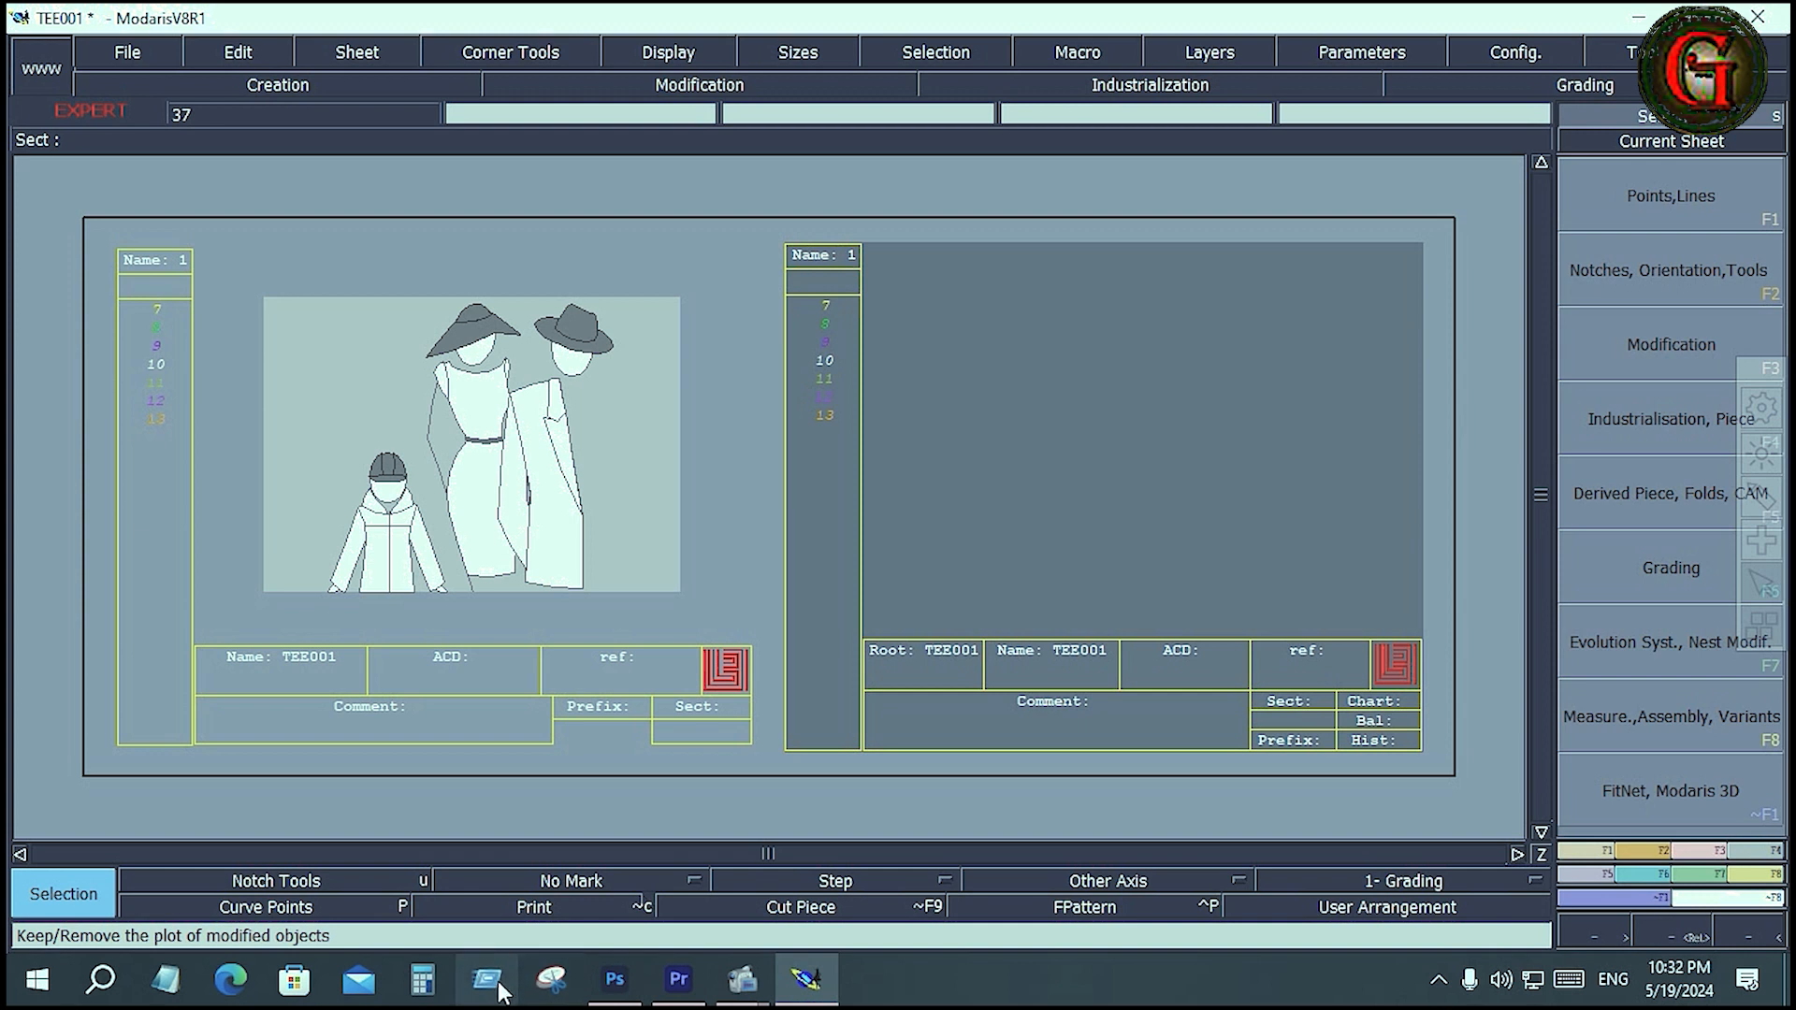
Switch to a blank Notepad document and enter alpha as its first line.
left_click(166, 979)
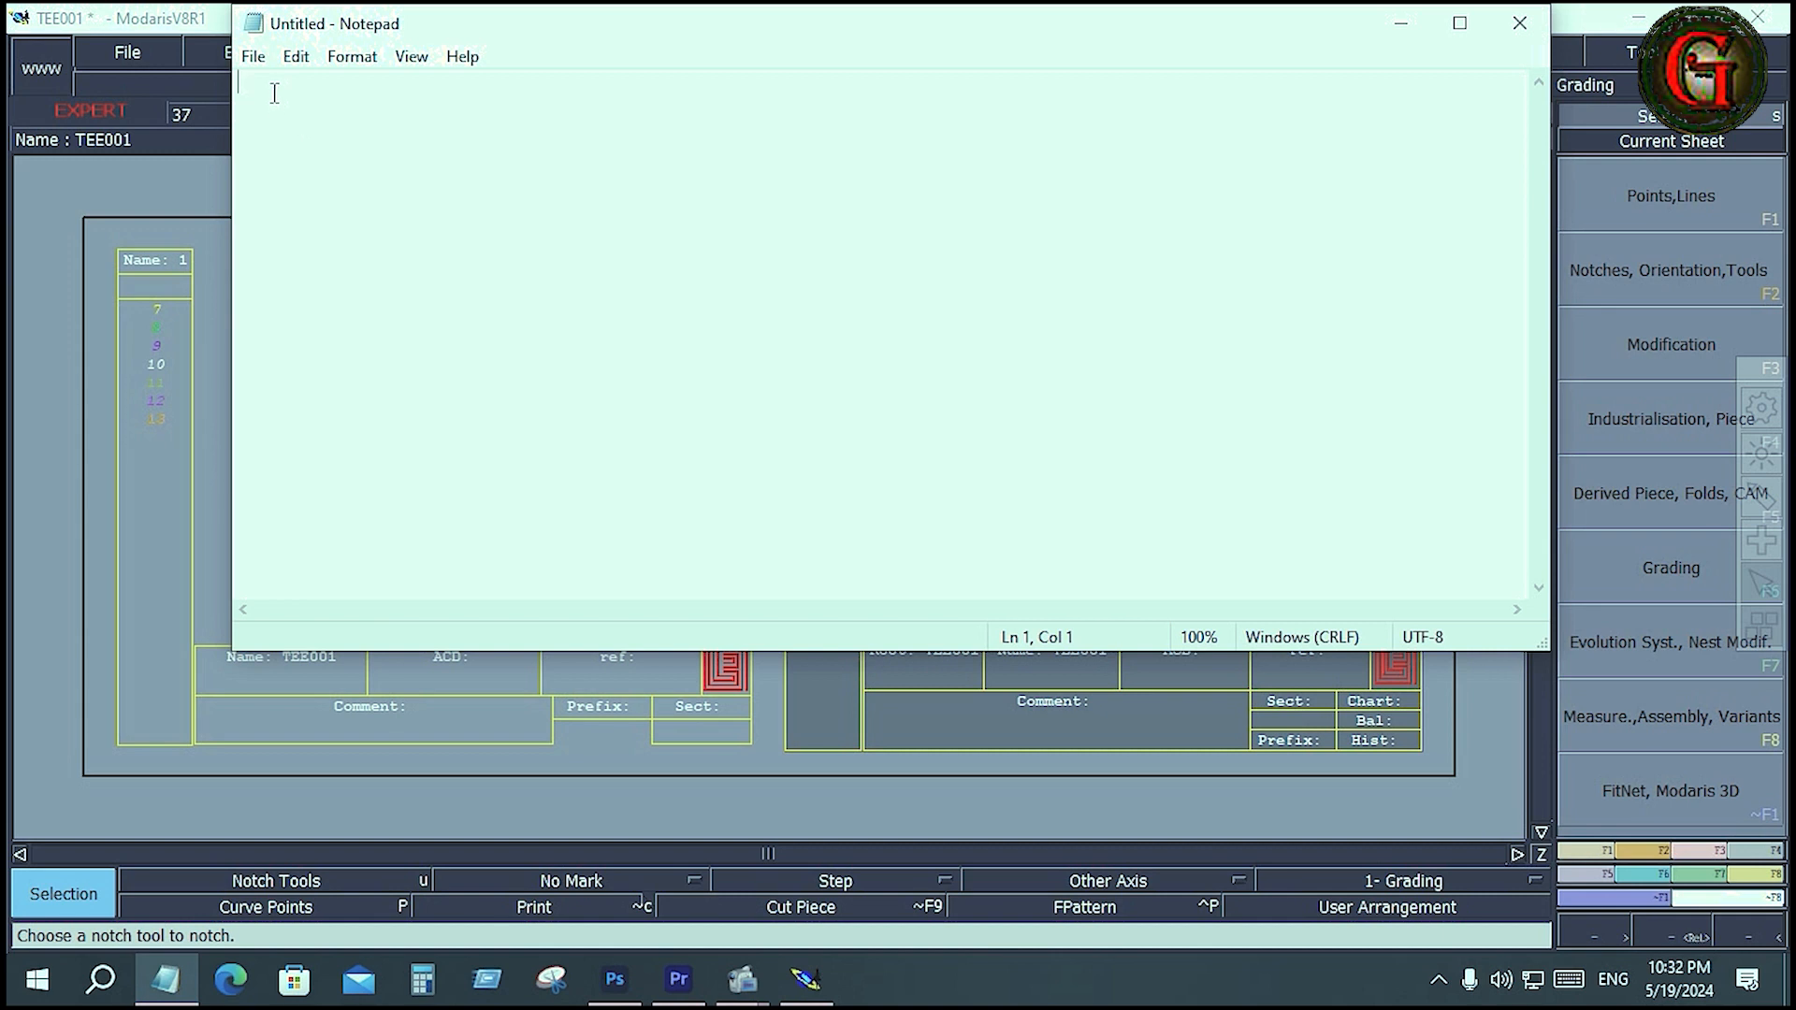
key("Caps_Lock")
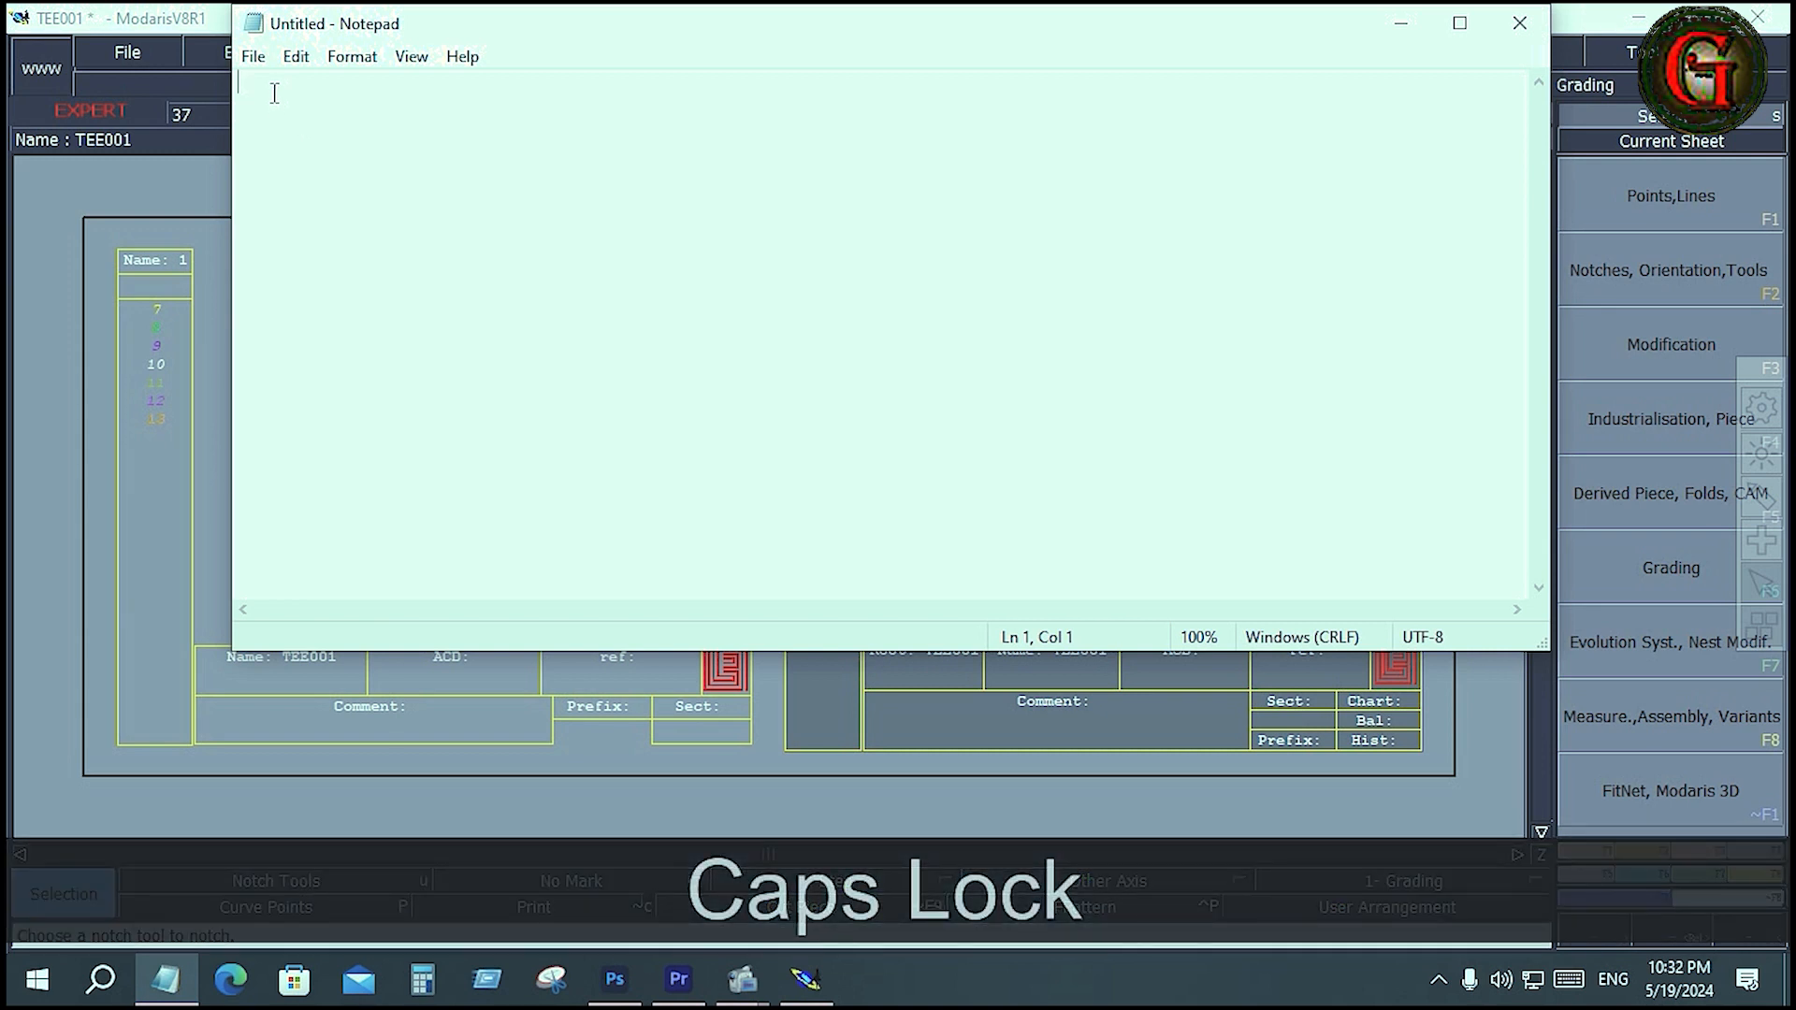
type("alp")
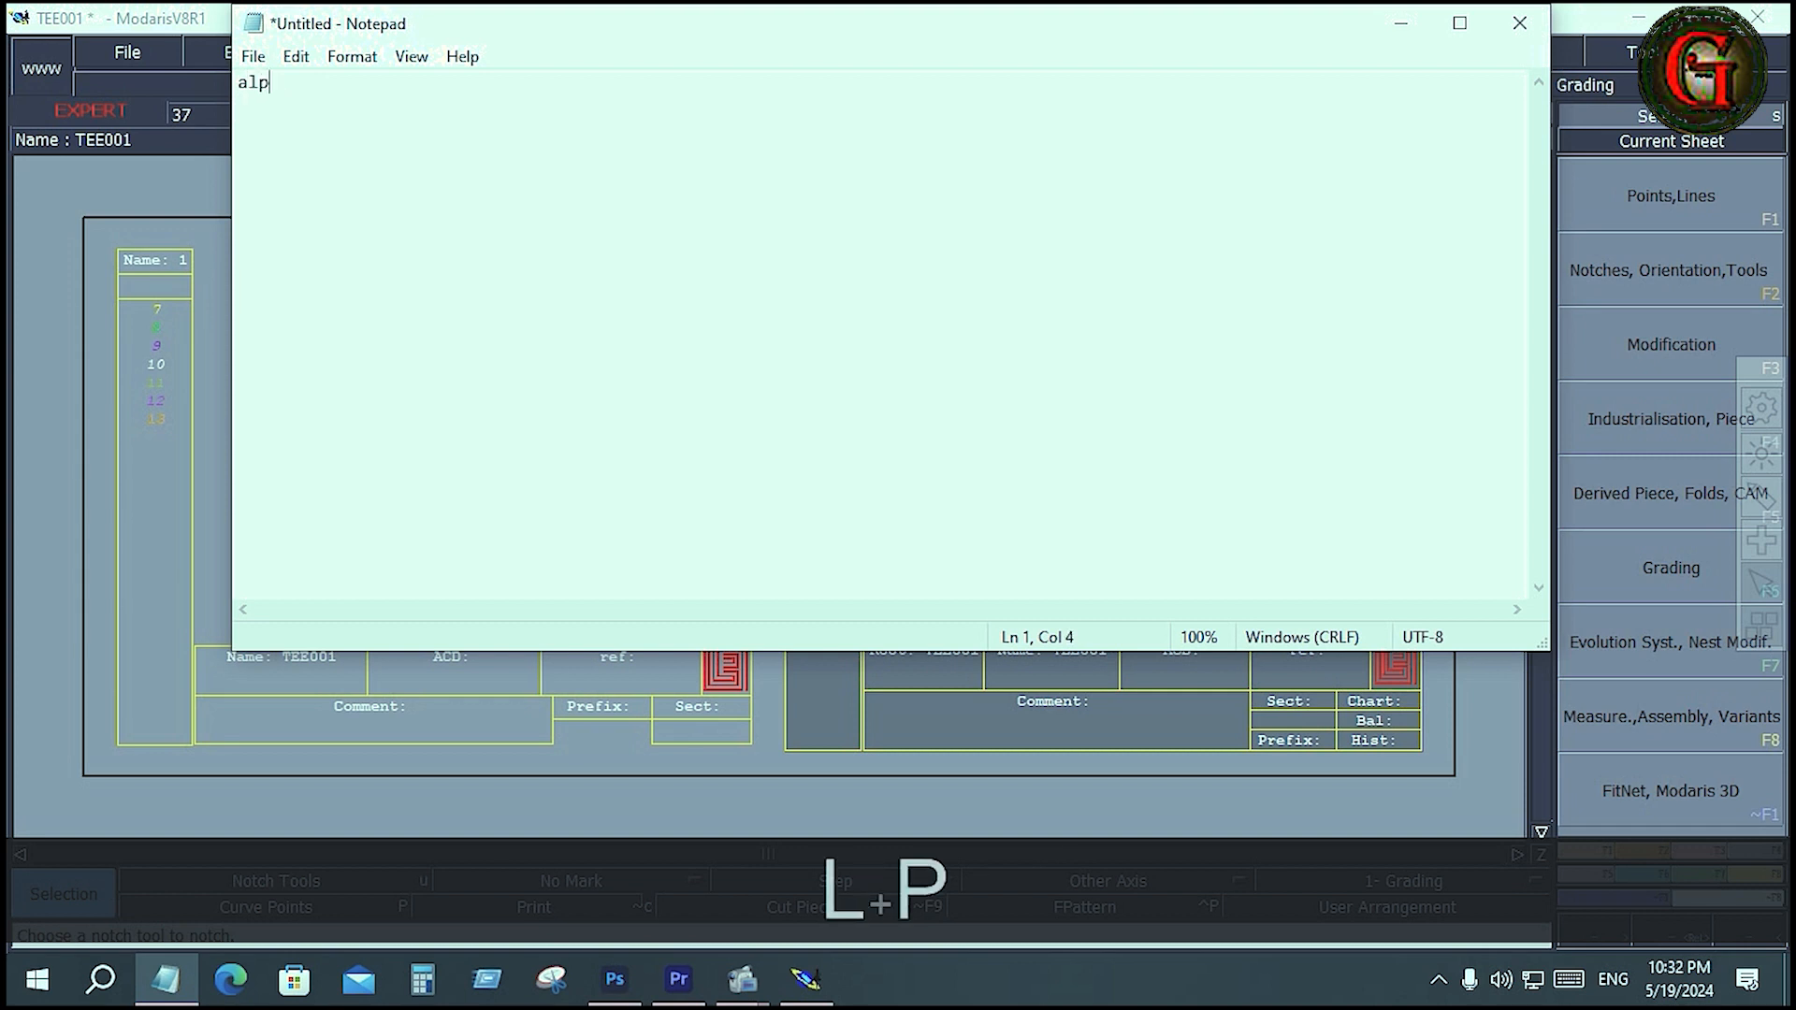
type("ha")
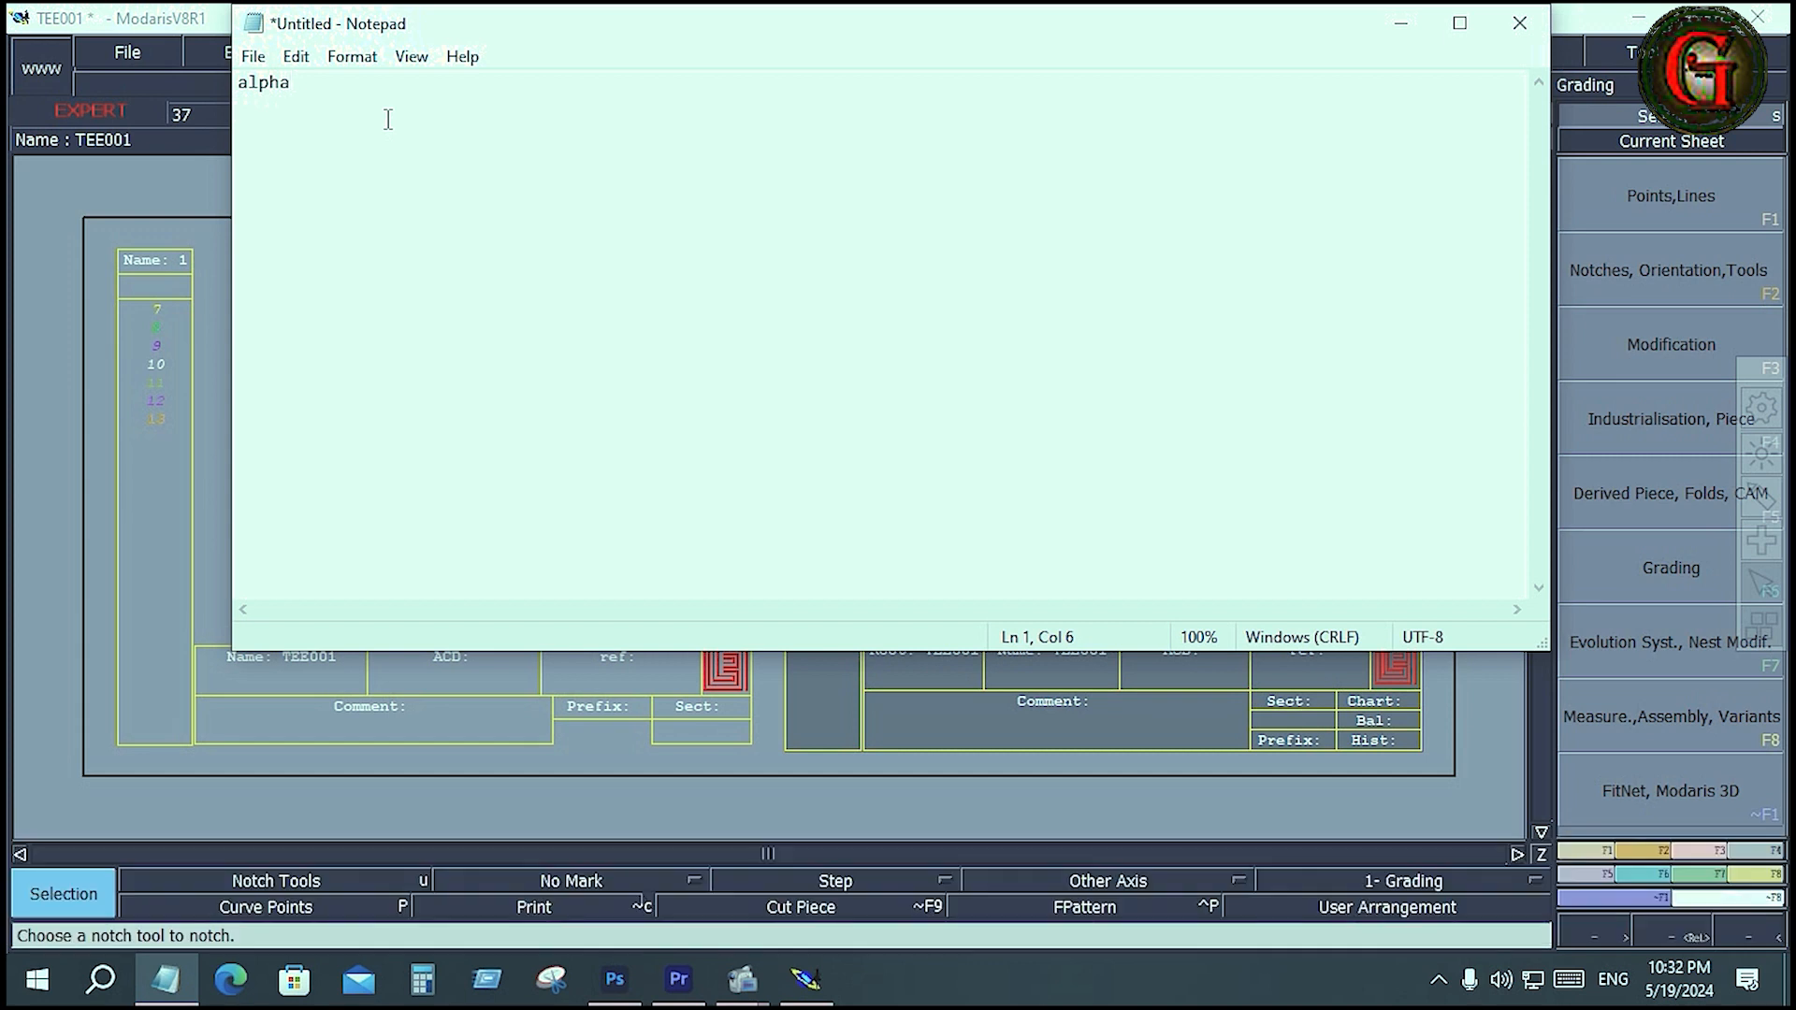
key("Return")
List the sizes S, M, L, XL and XXL in capitals below alpha, each on its own line.
key("Caps_Lock")
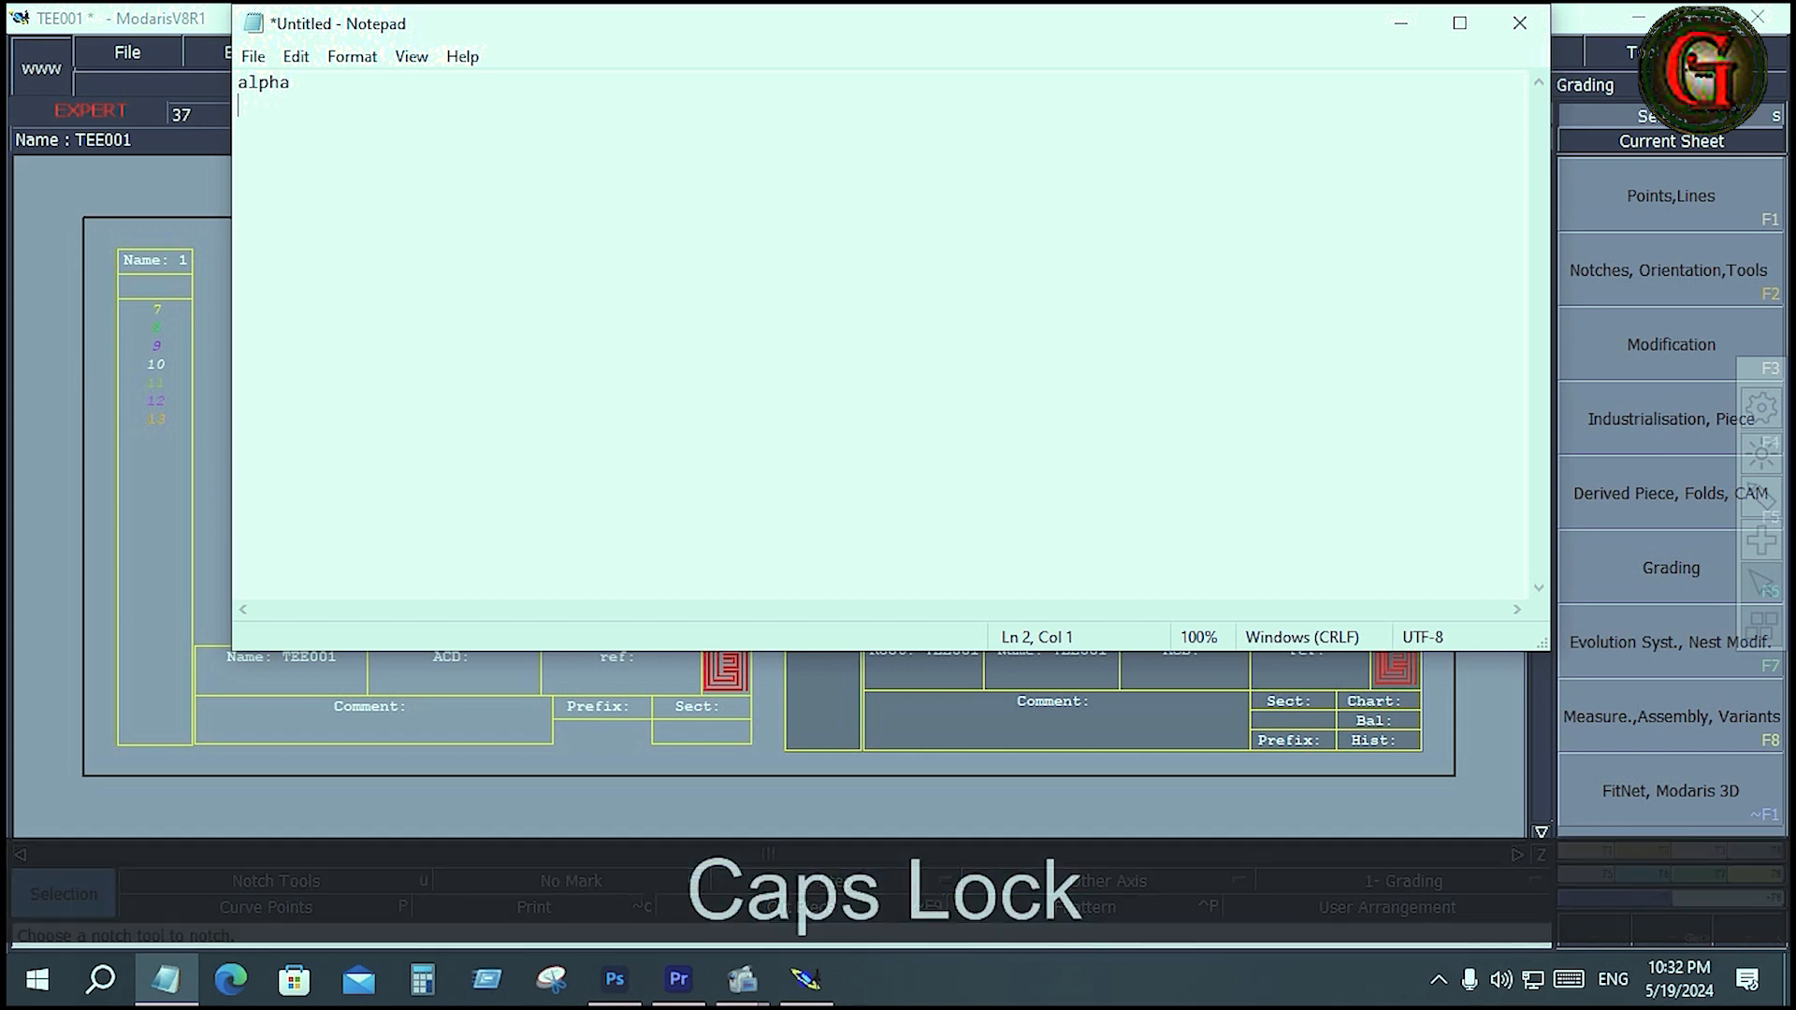
type("S")
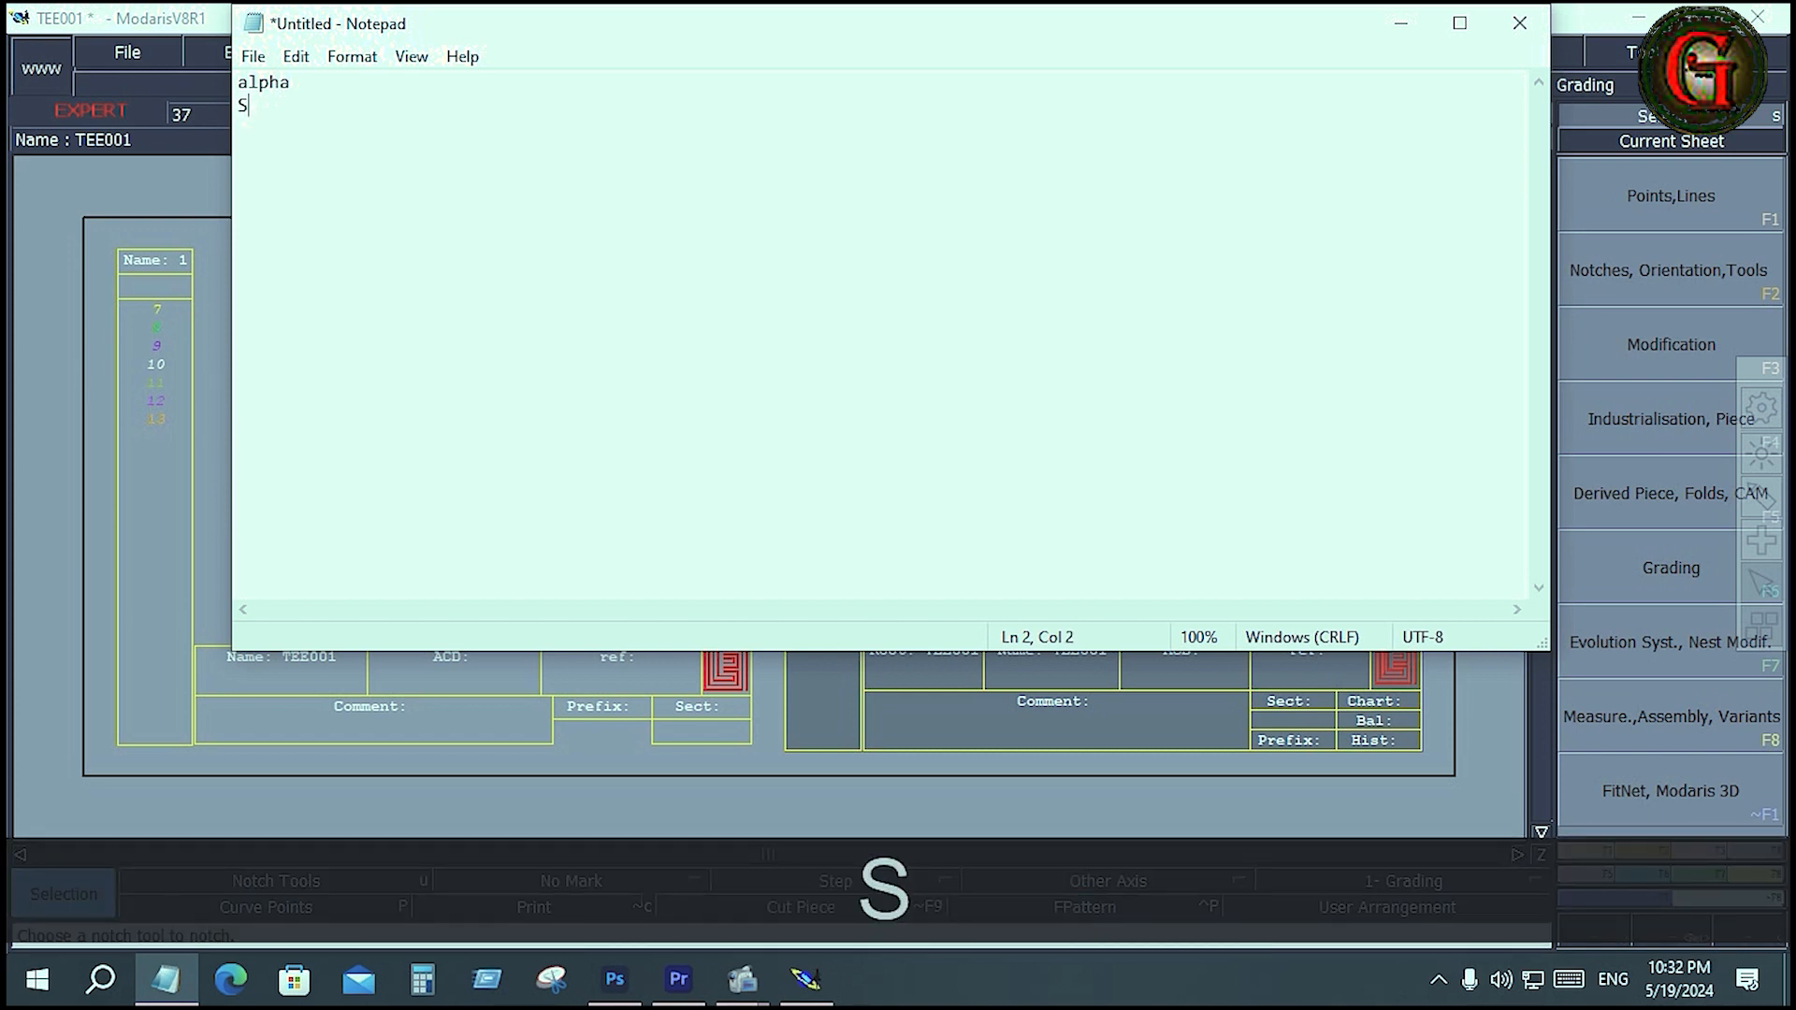
key("Return")
type("M")
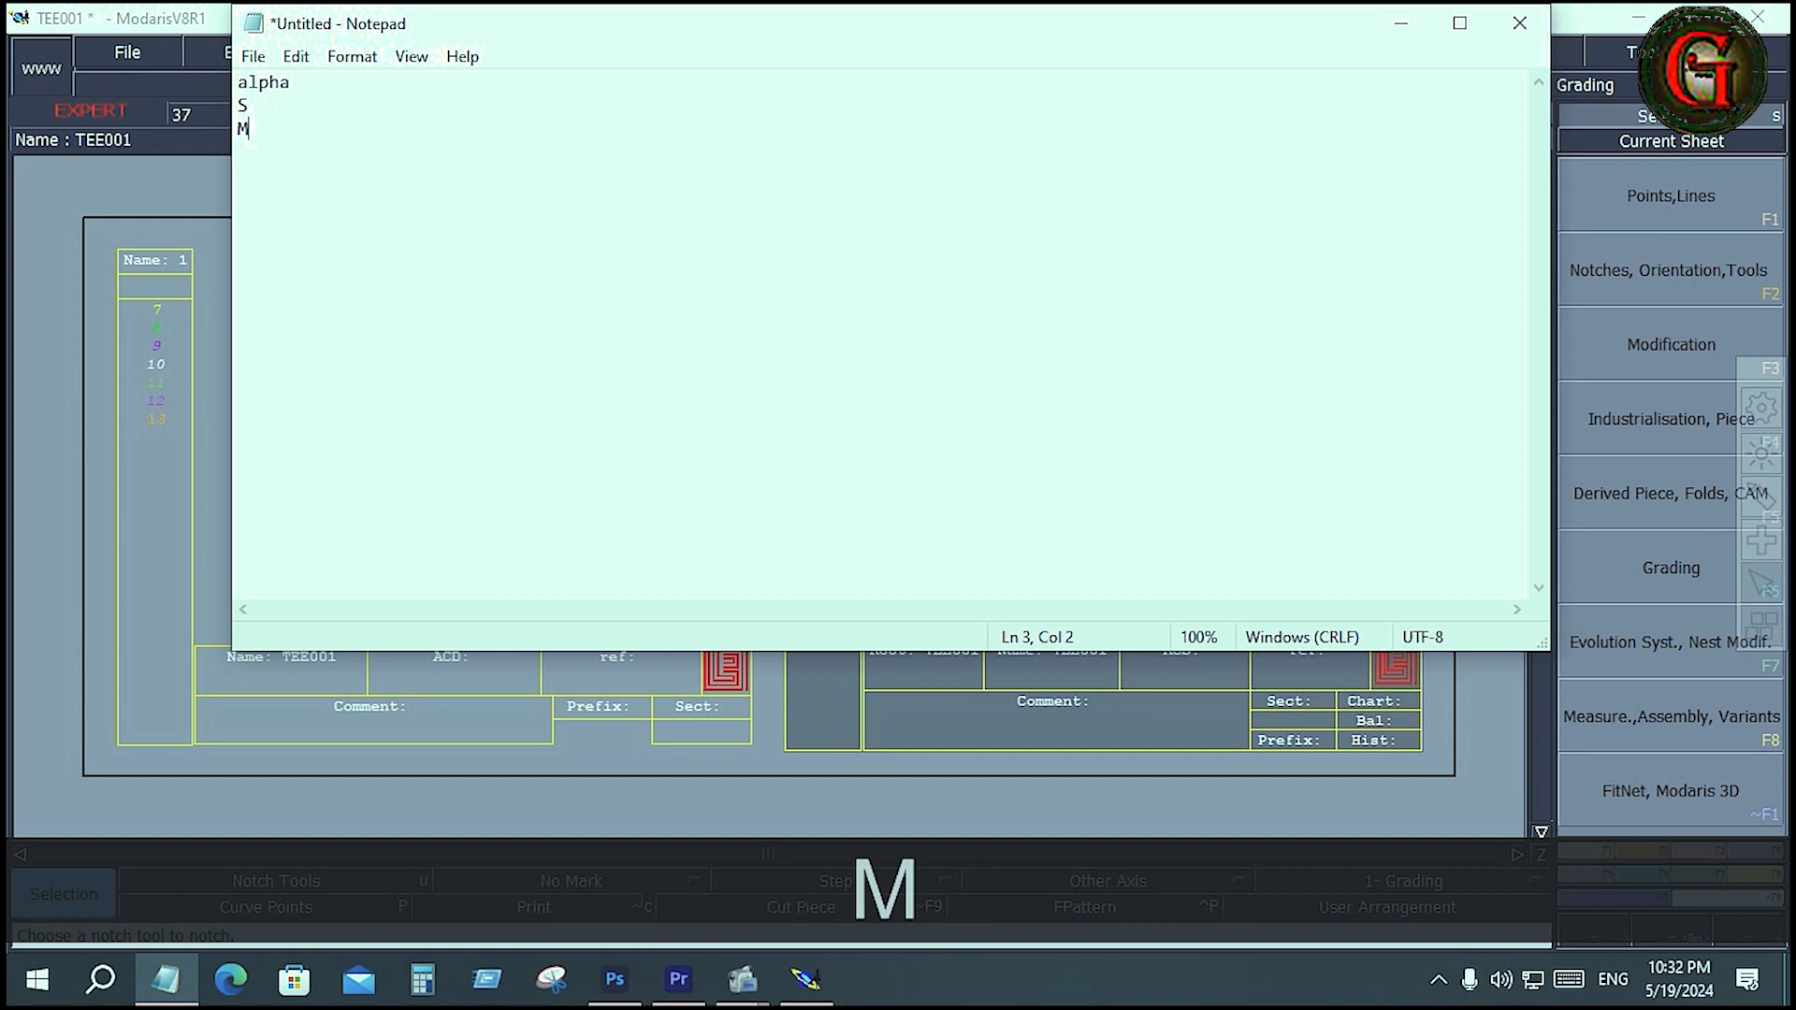
key("Return")
type("L")
key("Return")
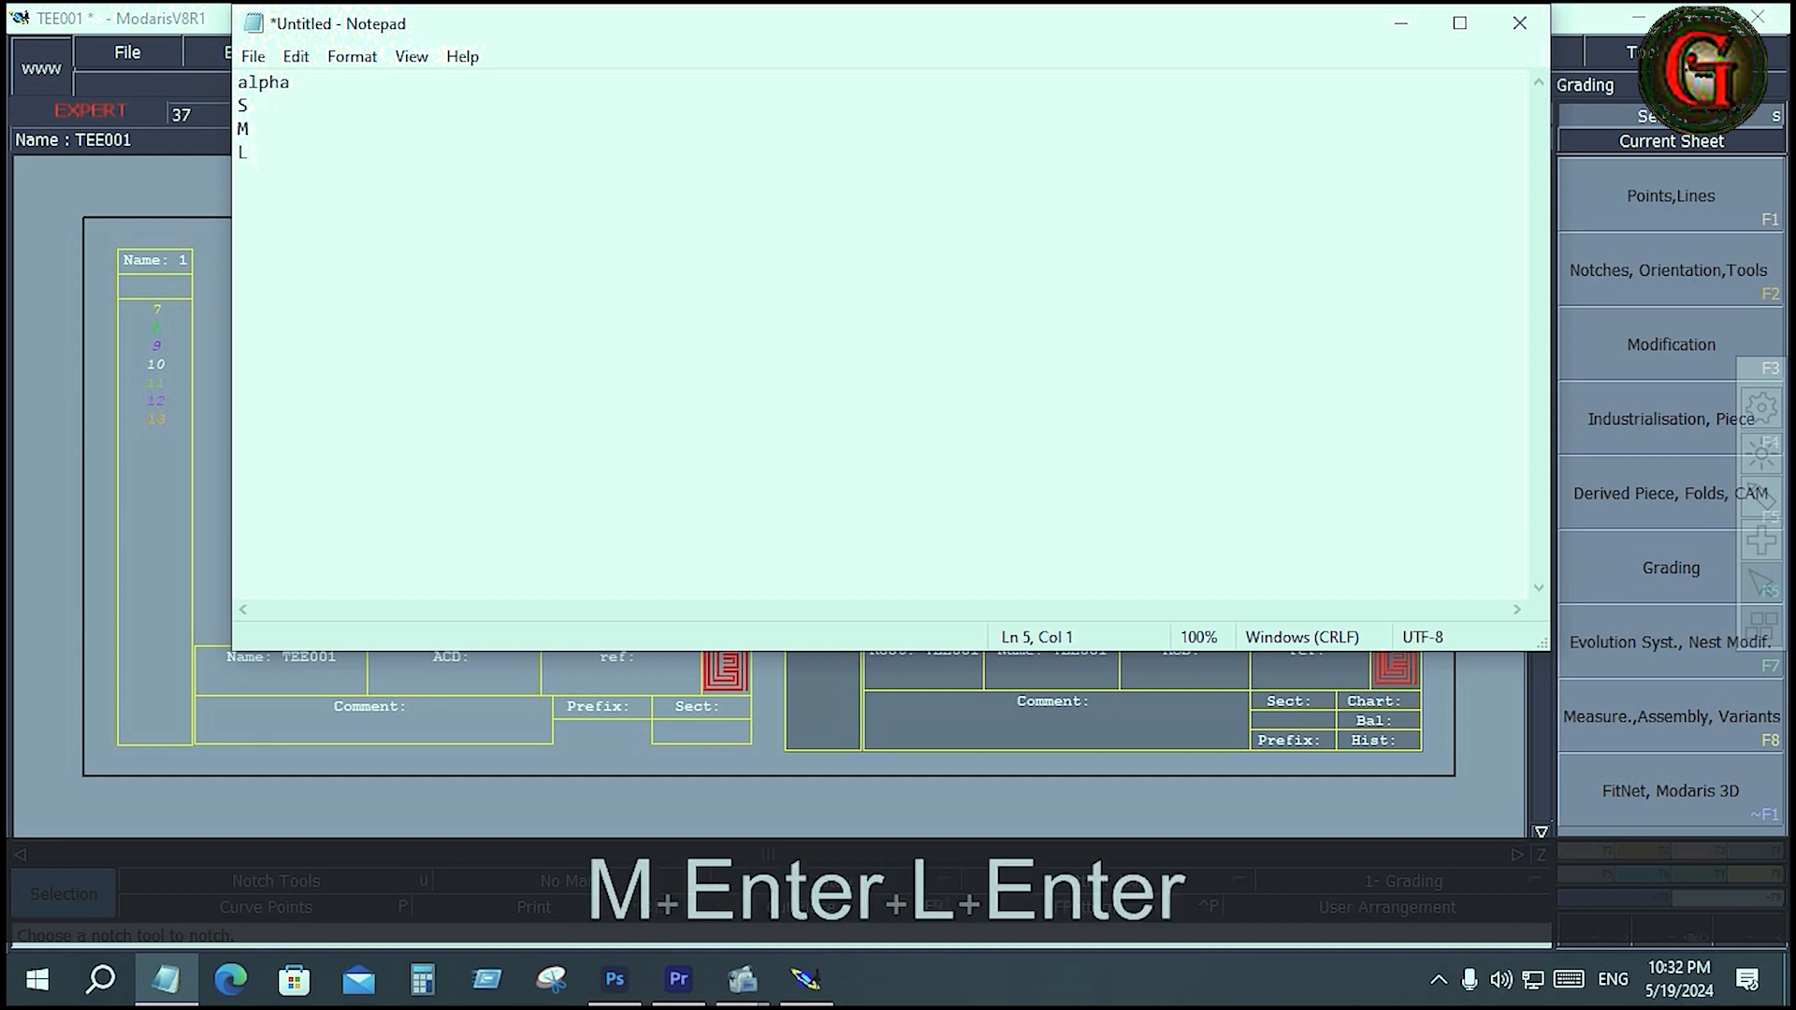
type("XL")
key("Return")
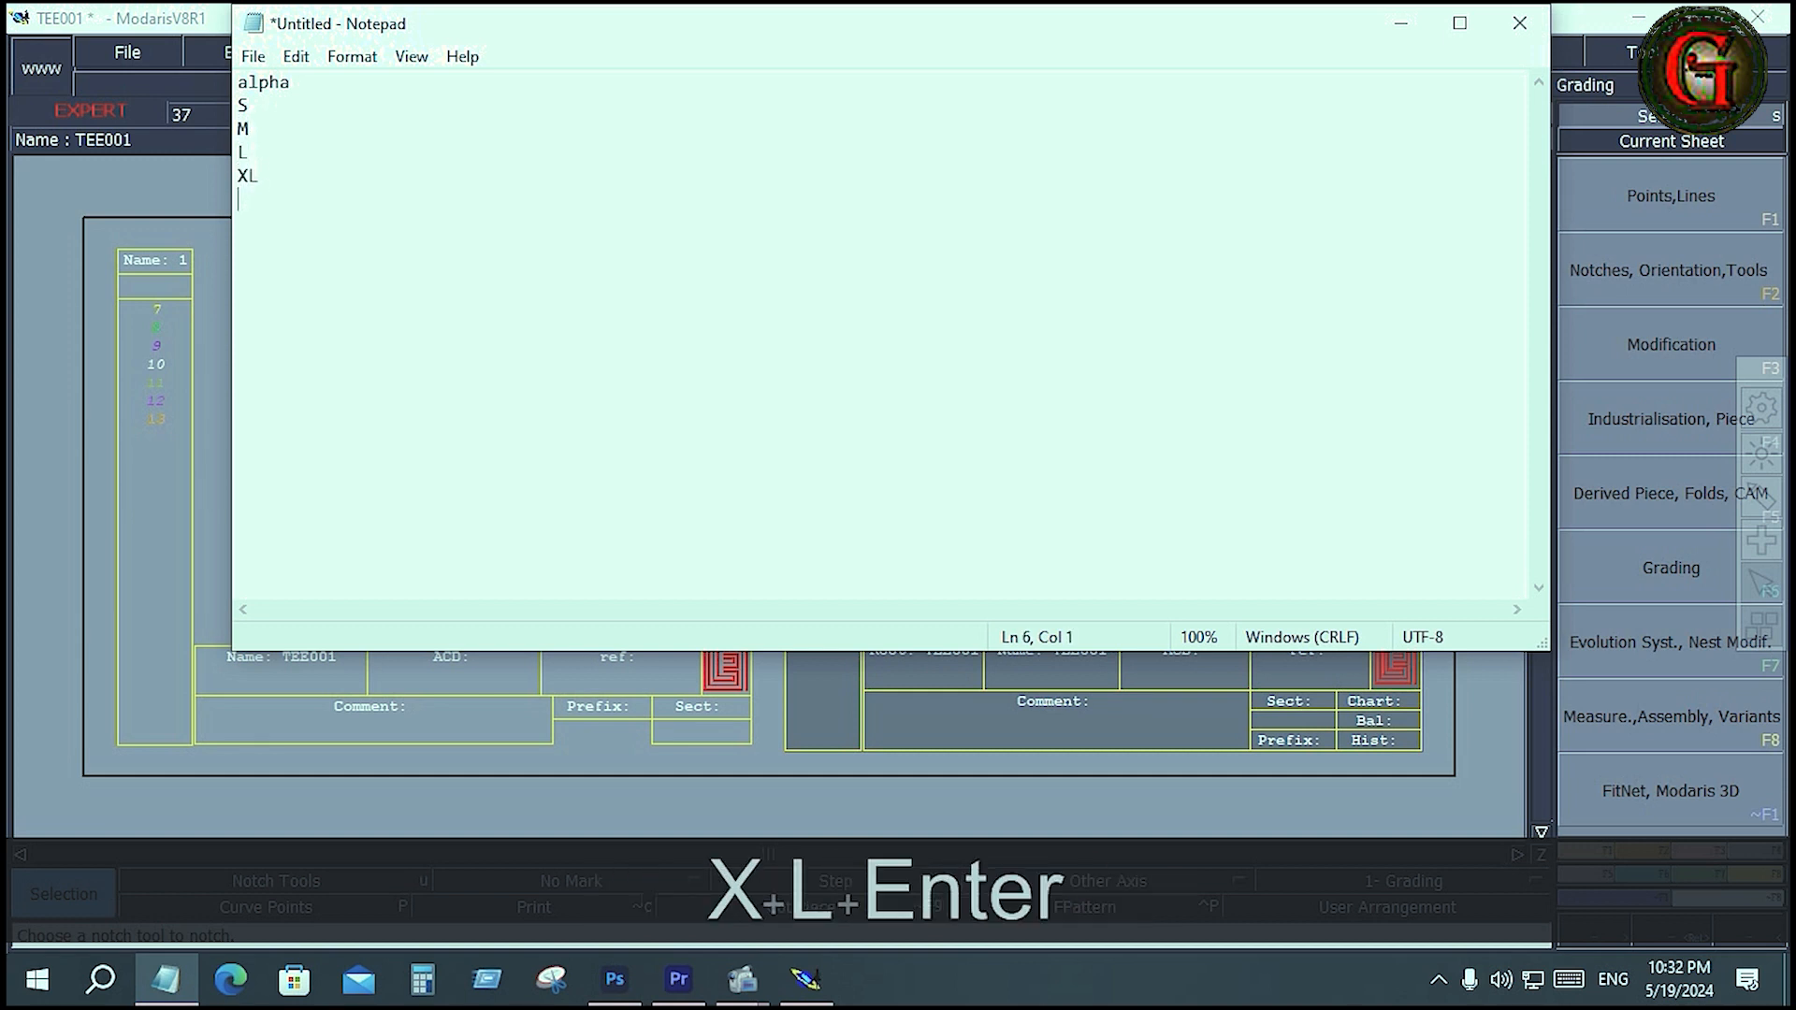
type("XXL")
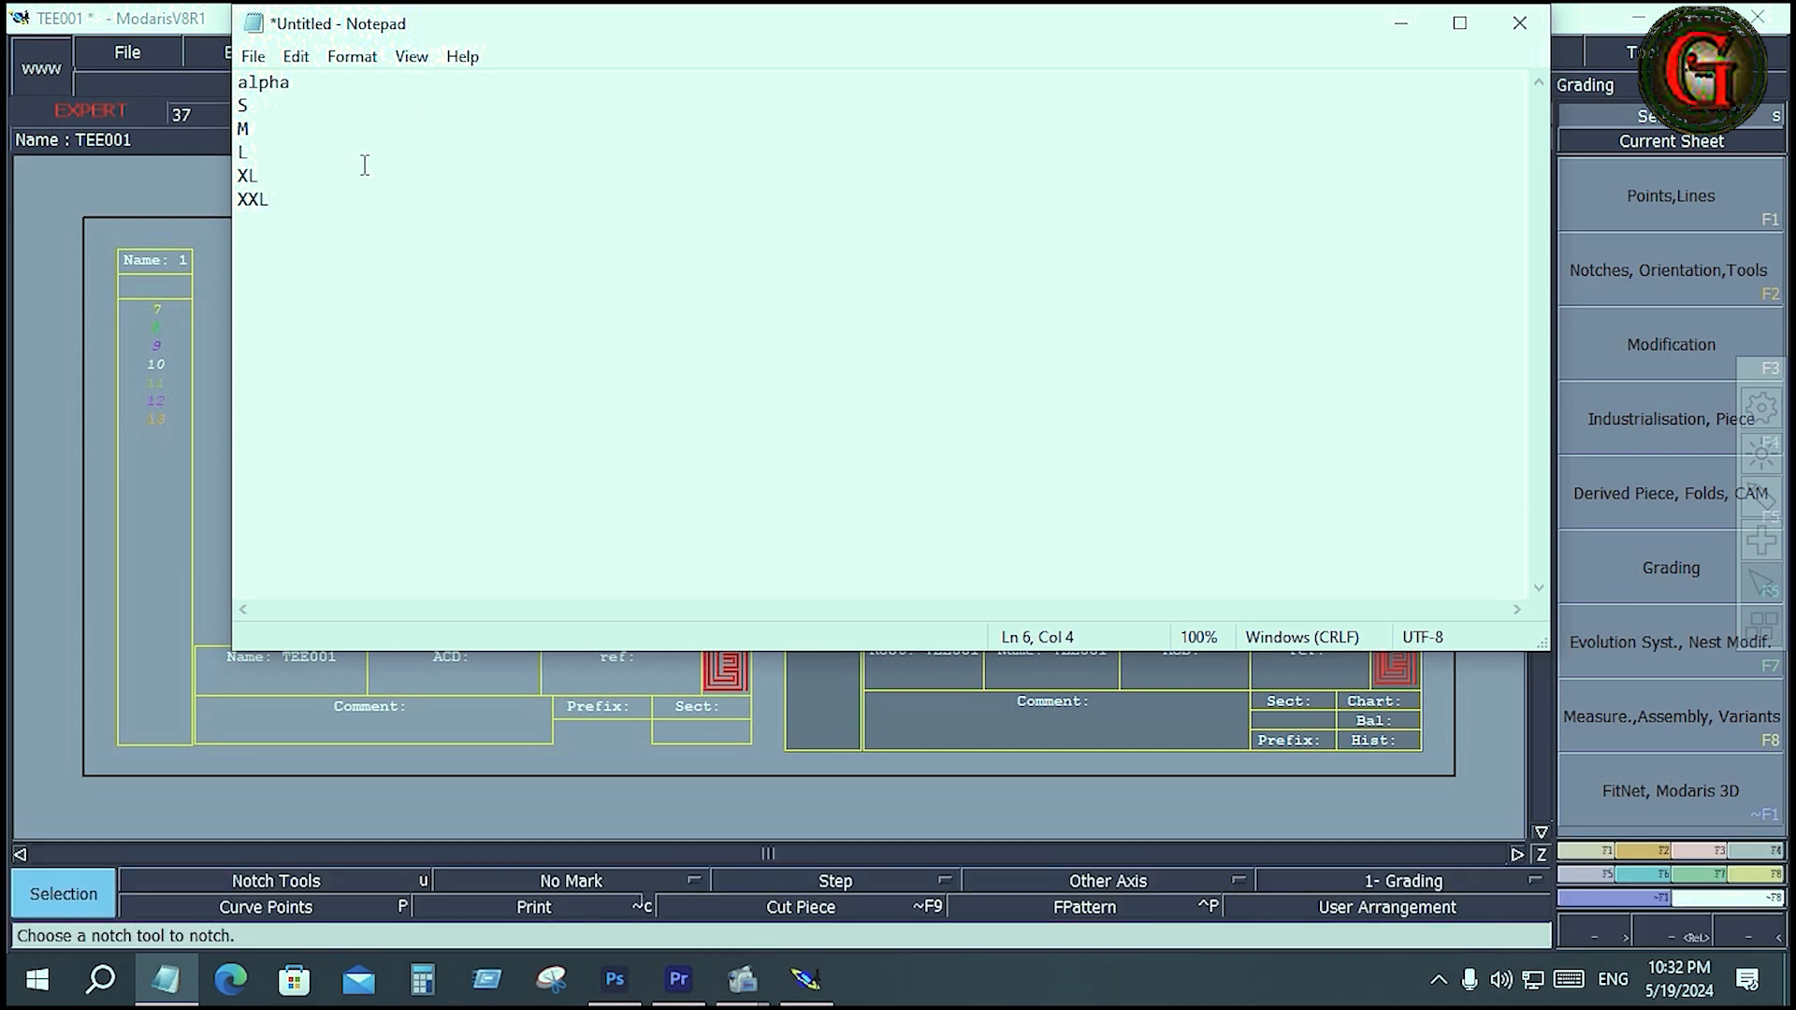
Mark size M in the list with an asterisk in front of it.
left_click(239, 128)
type("*")
left_click_drag(263, 132, 242, 140)
left_click(368, 219)
Start saving the size list as a new file and browse to the LECTRA TRANNING PACK folder on the Desktop.
left_click(263, 63)
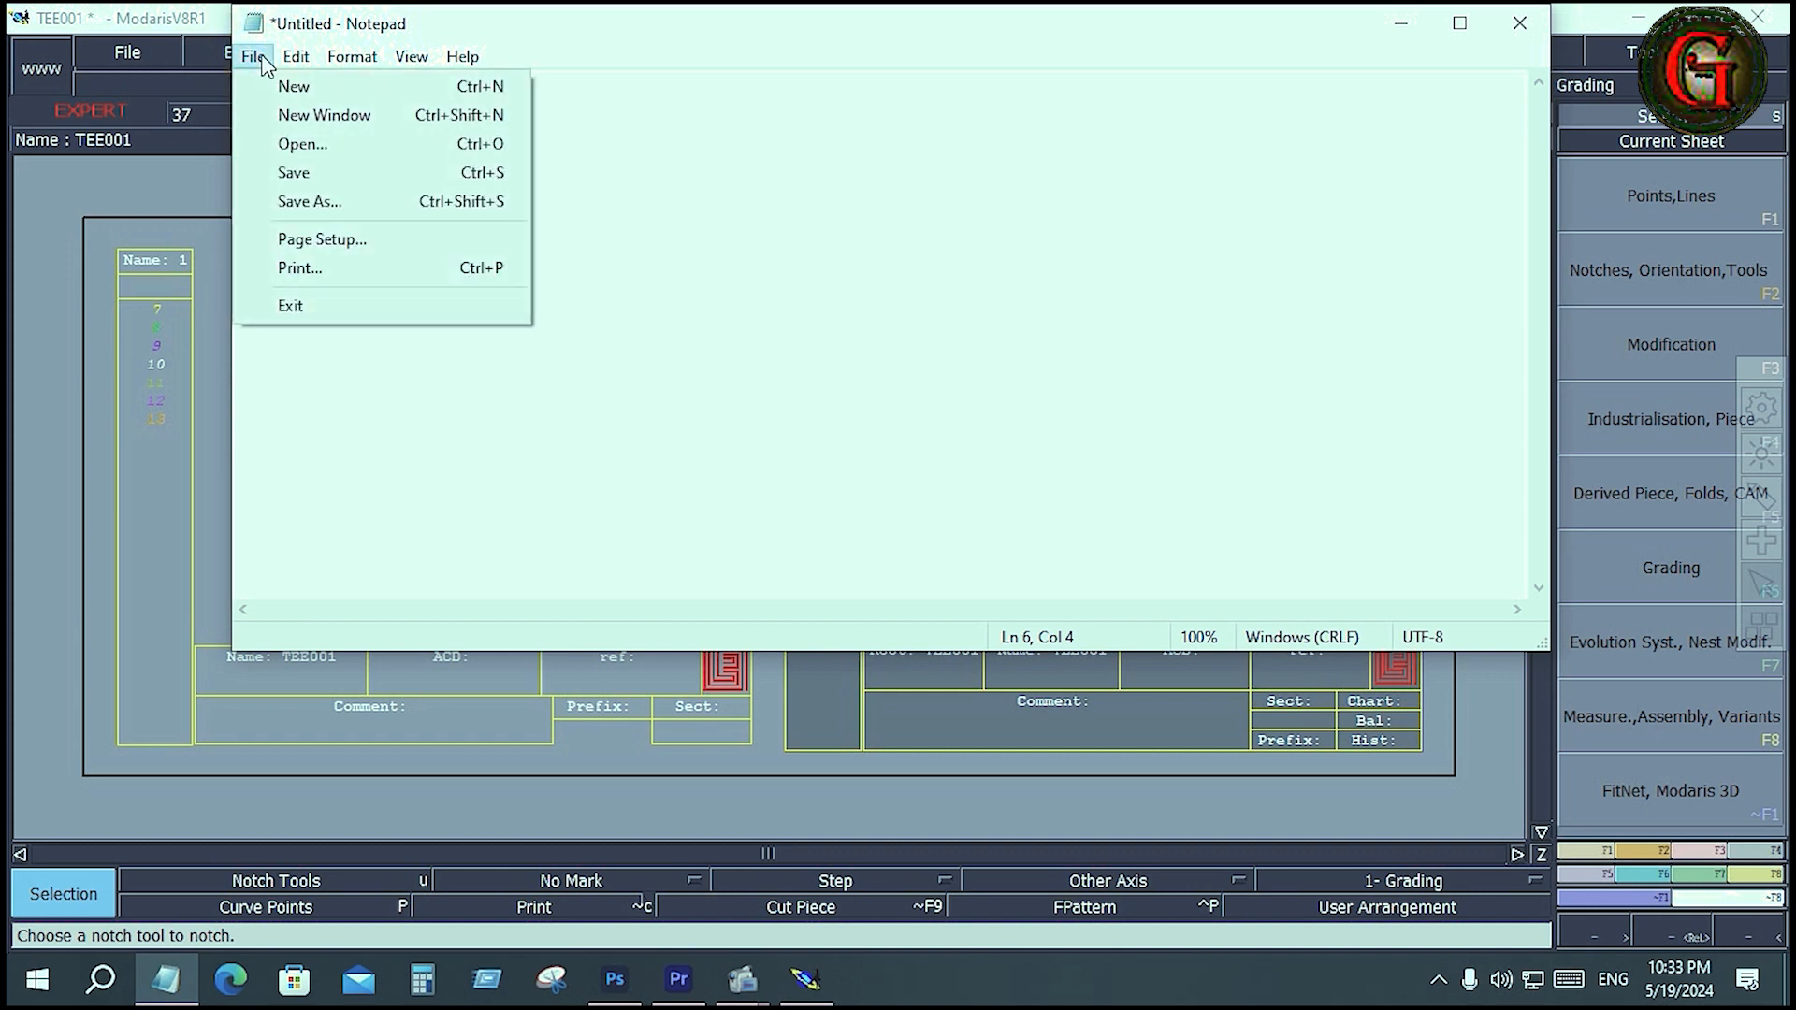
left_click(323, 216)
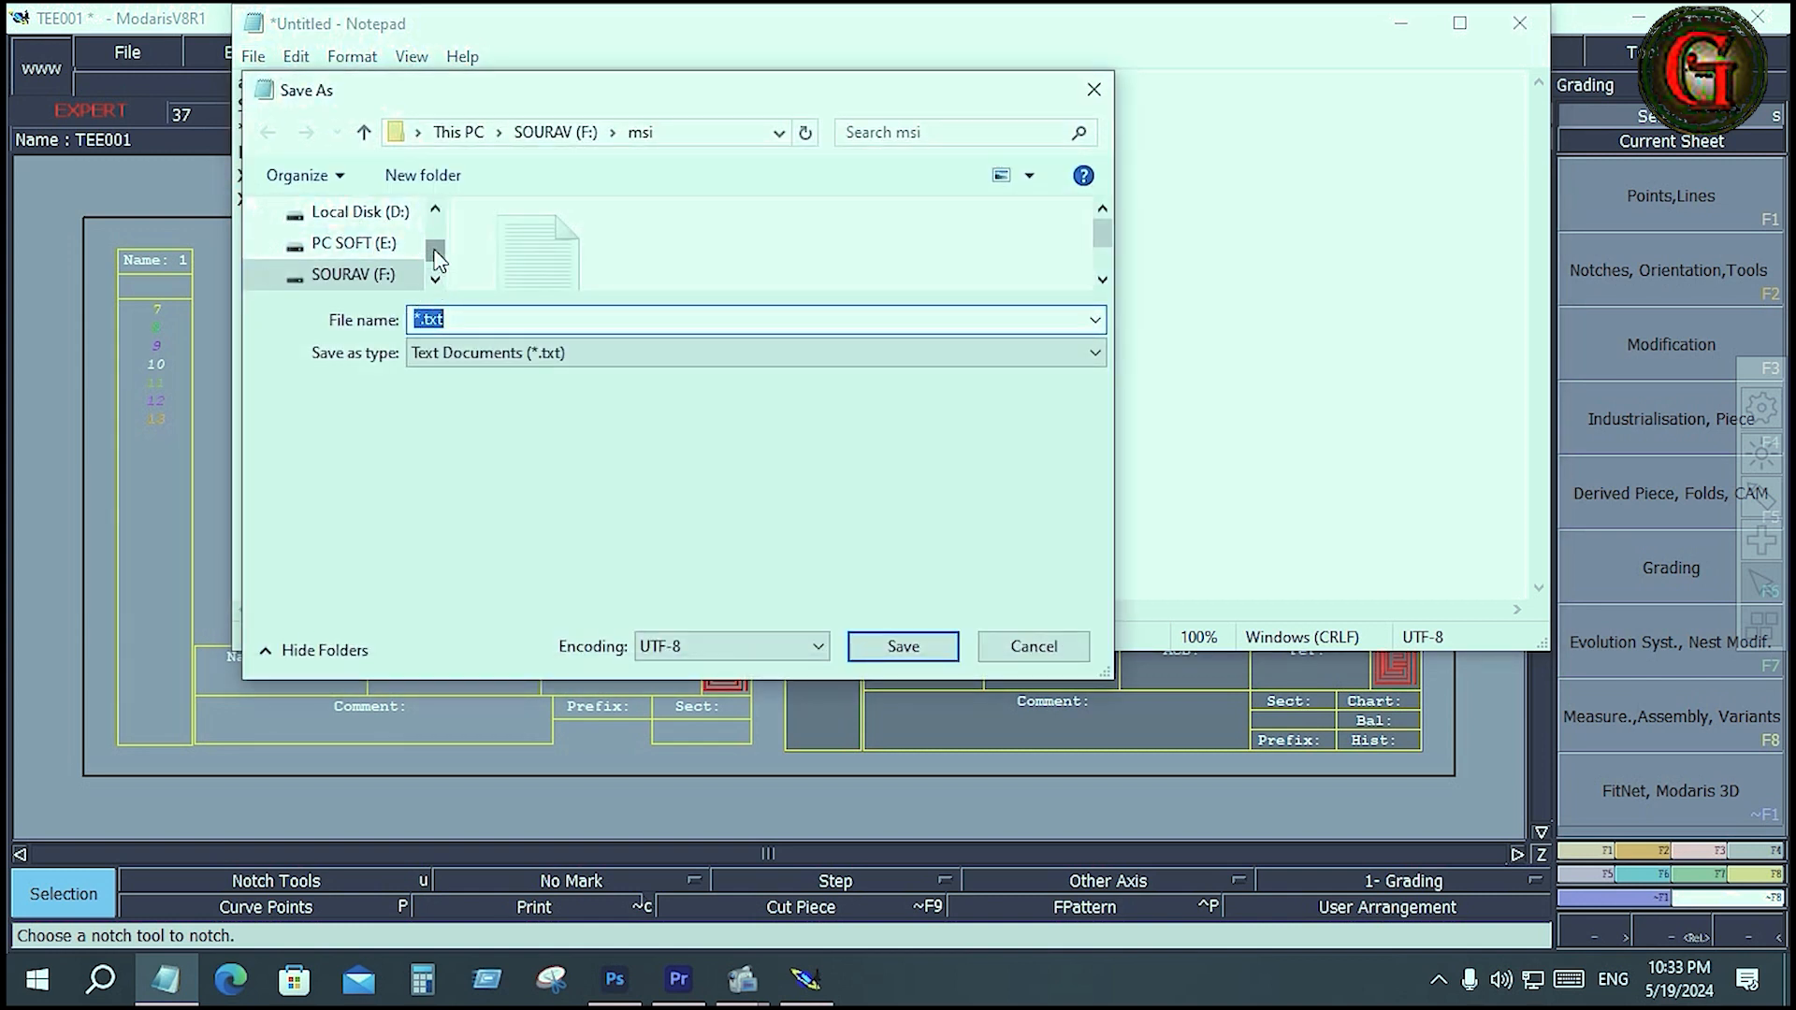
scroll(435, 260, "down", 2)
scroll(435, 260, "up", 1)
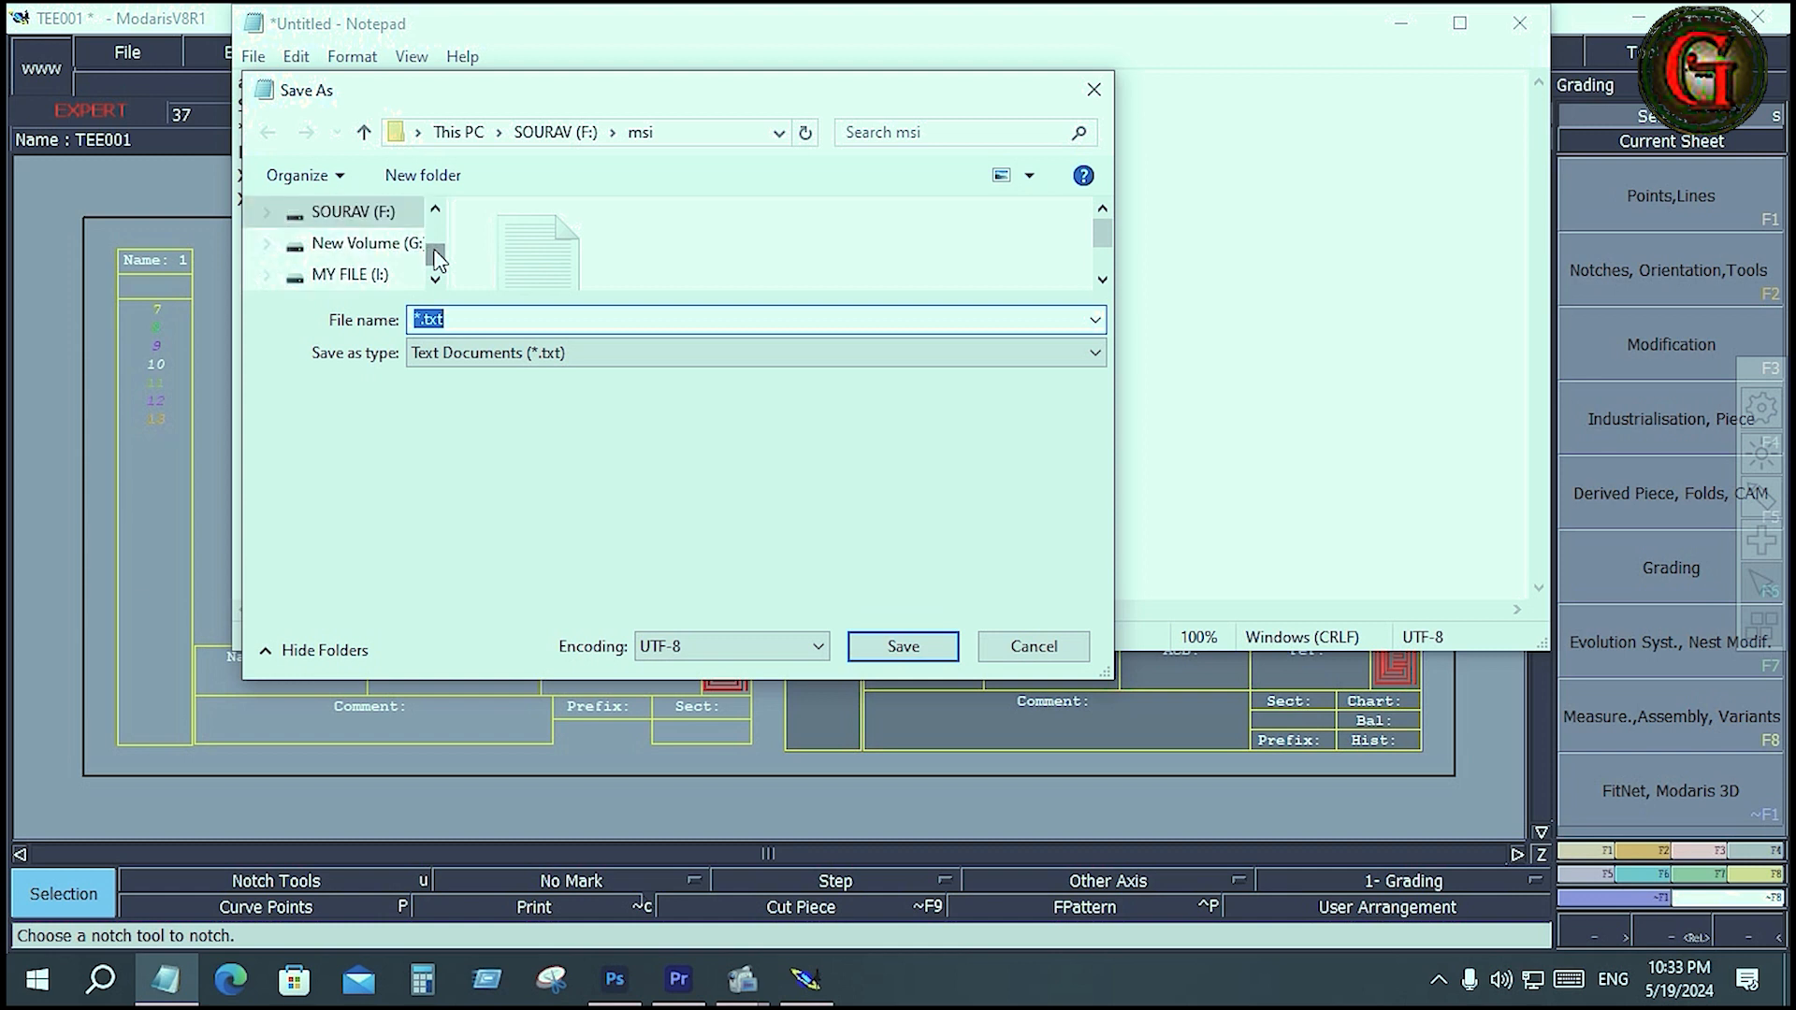
scroll(434, 260, "up", 1)
scroll(434, 260, "up", 1)
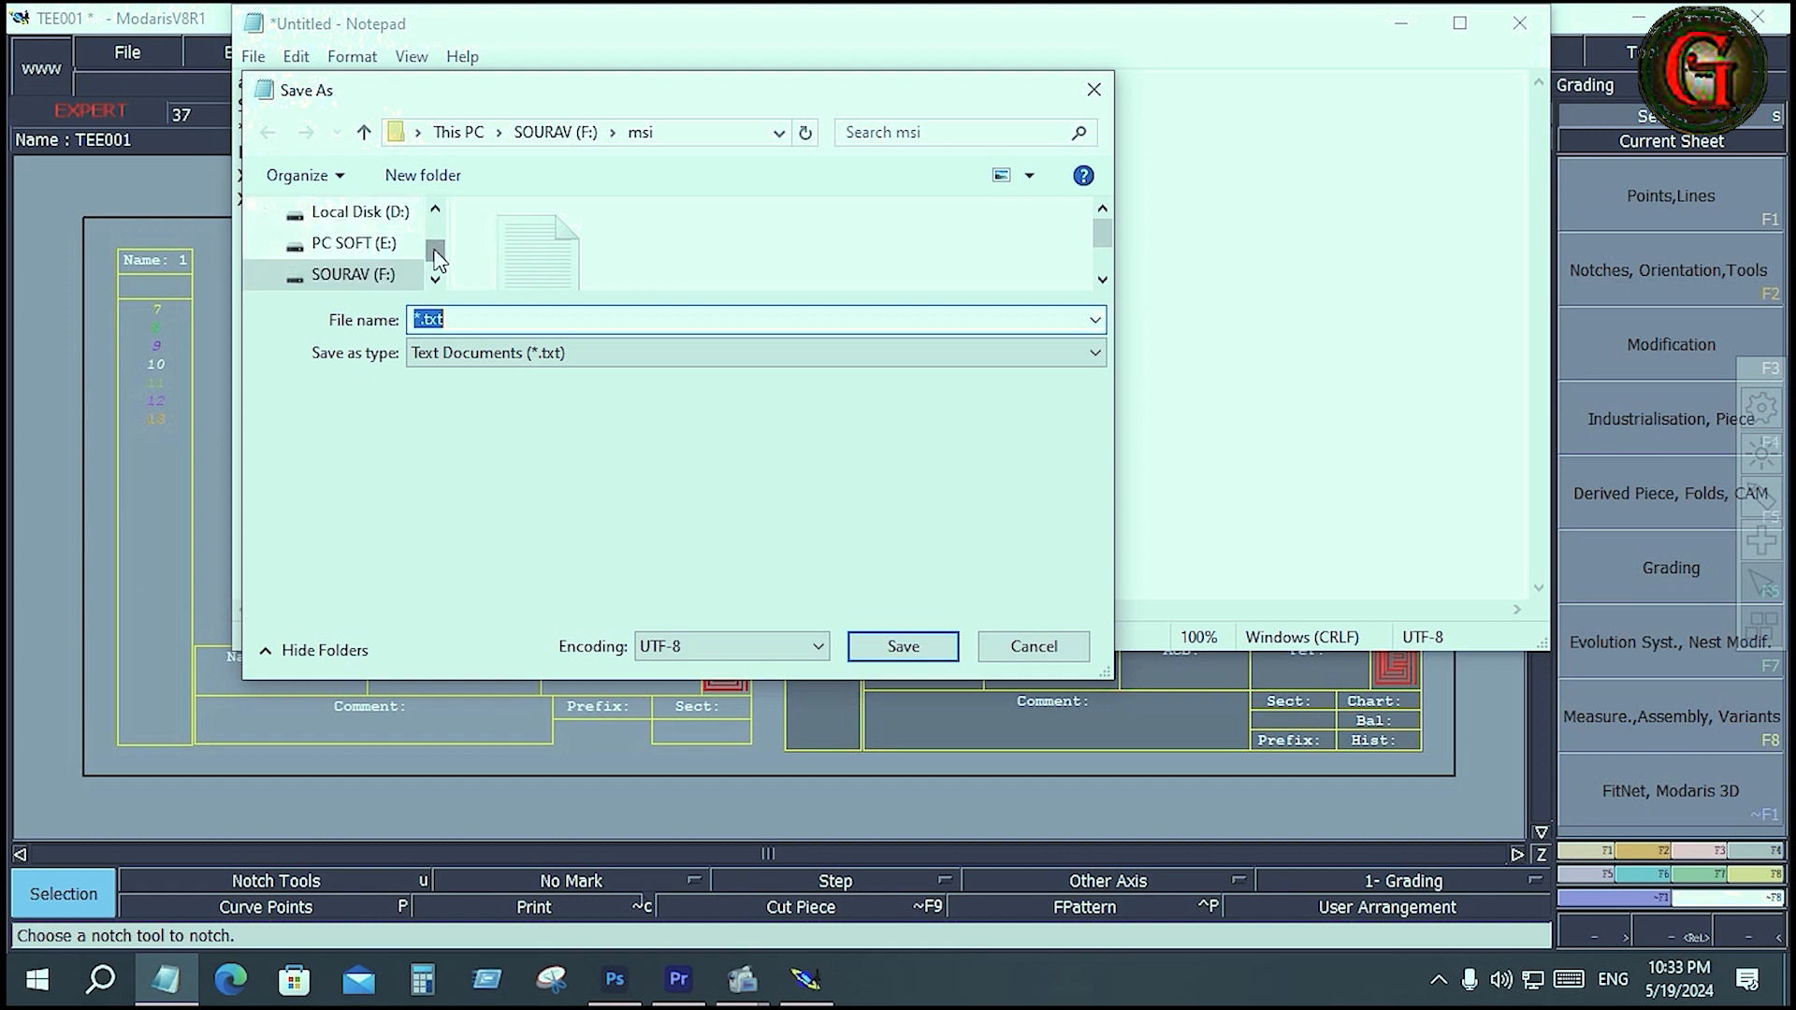
scroll(435, 260, "up", 7)
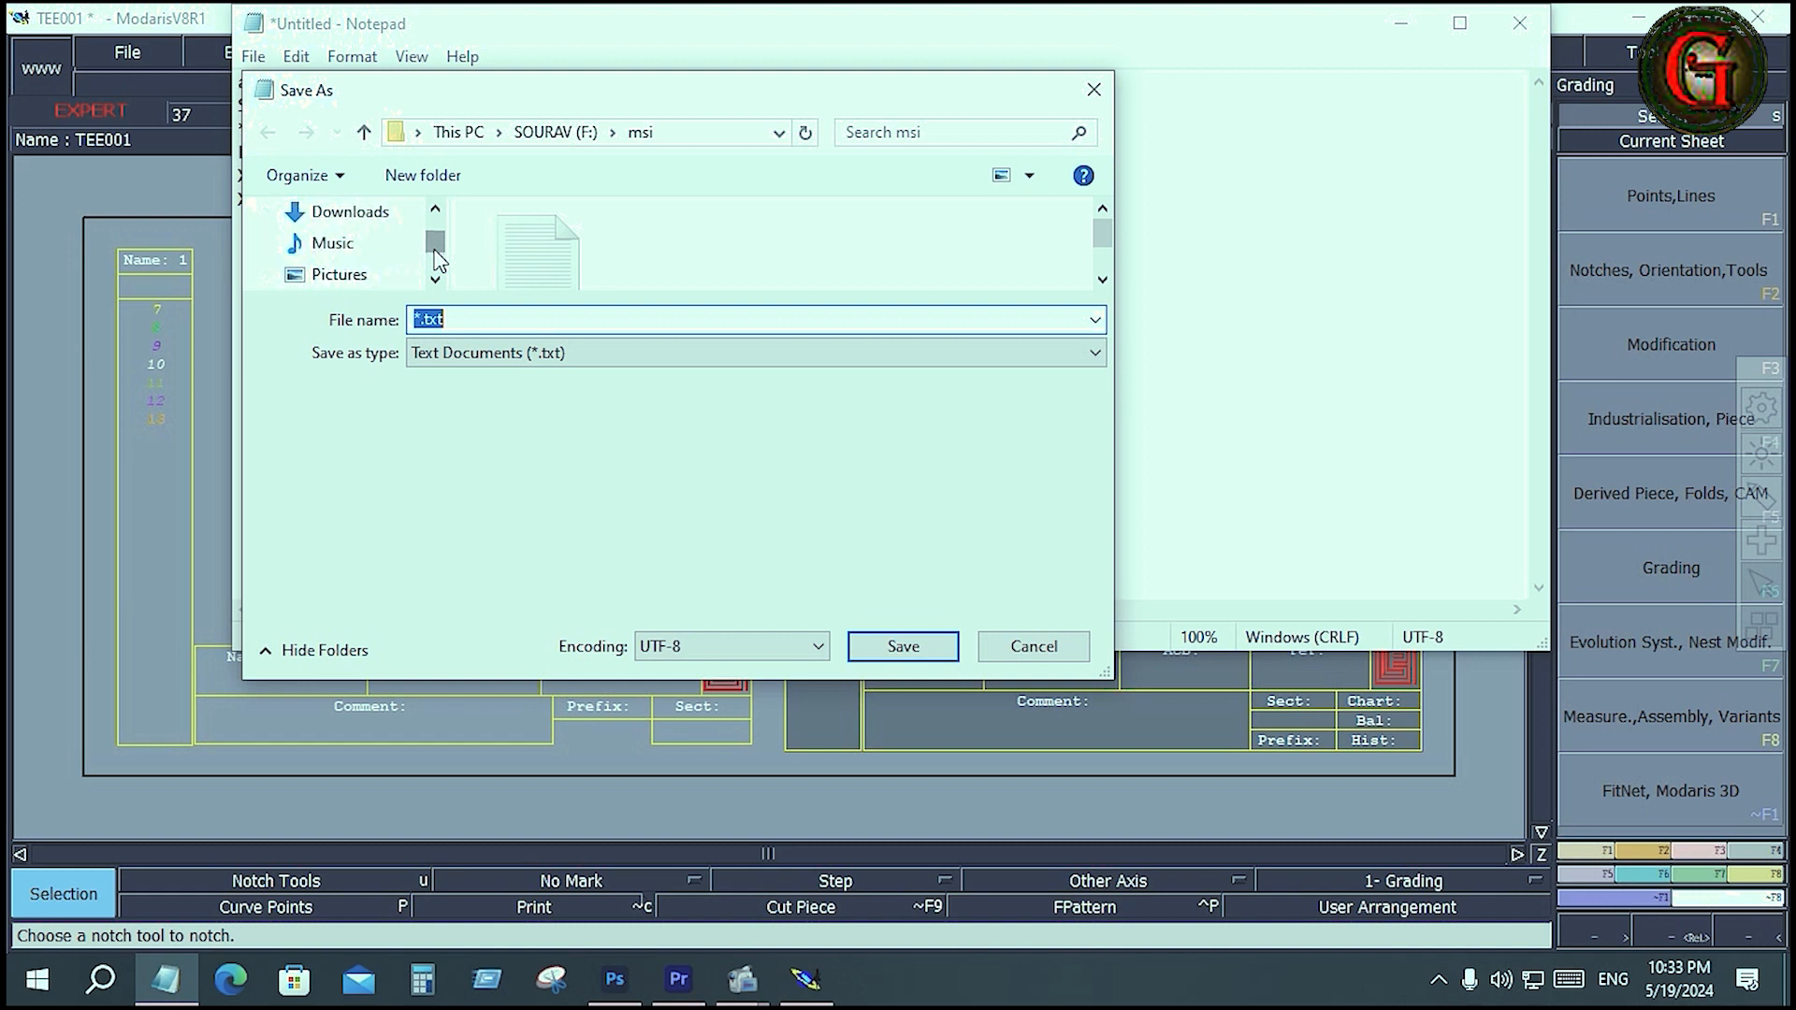
scroll(435, 260, "up", 4)
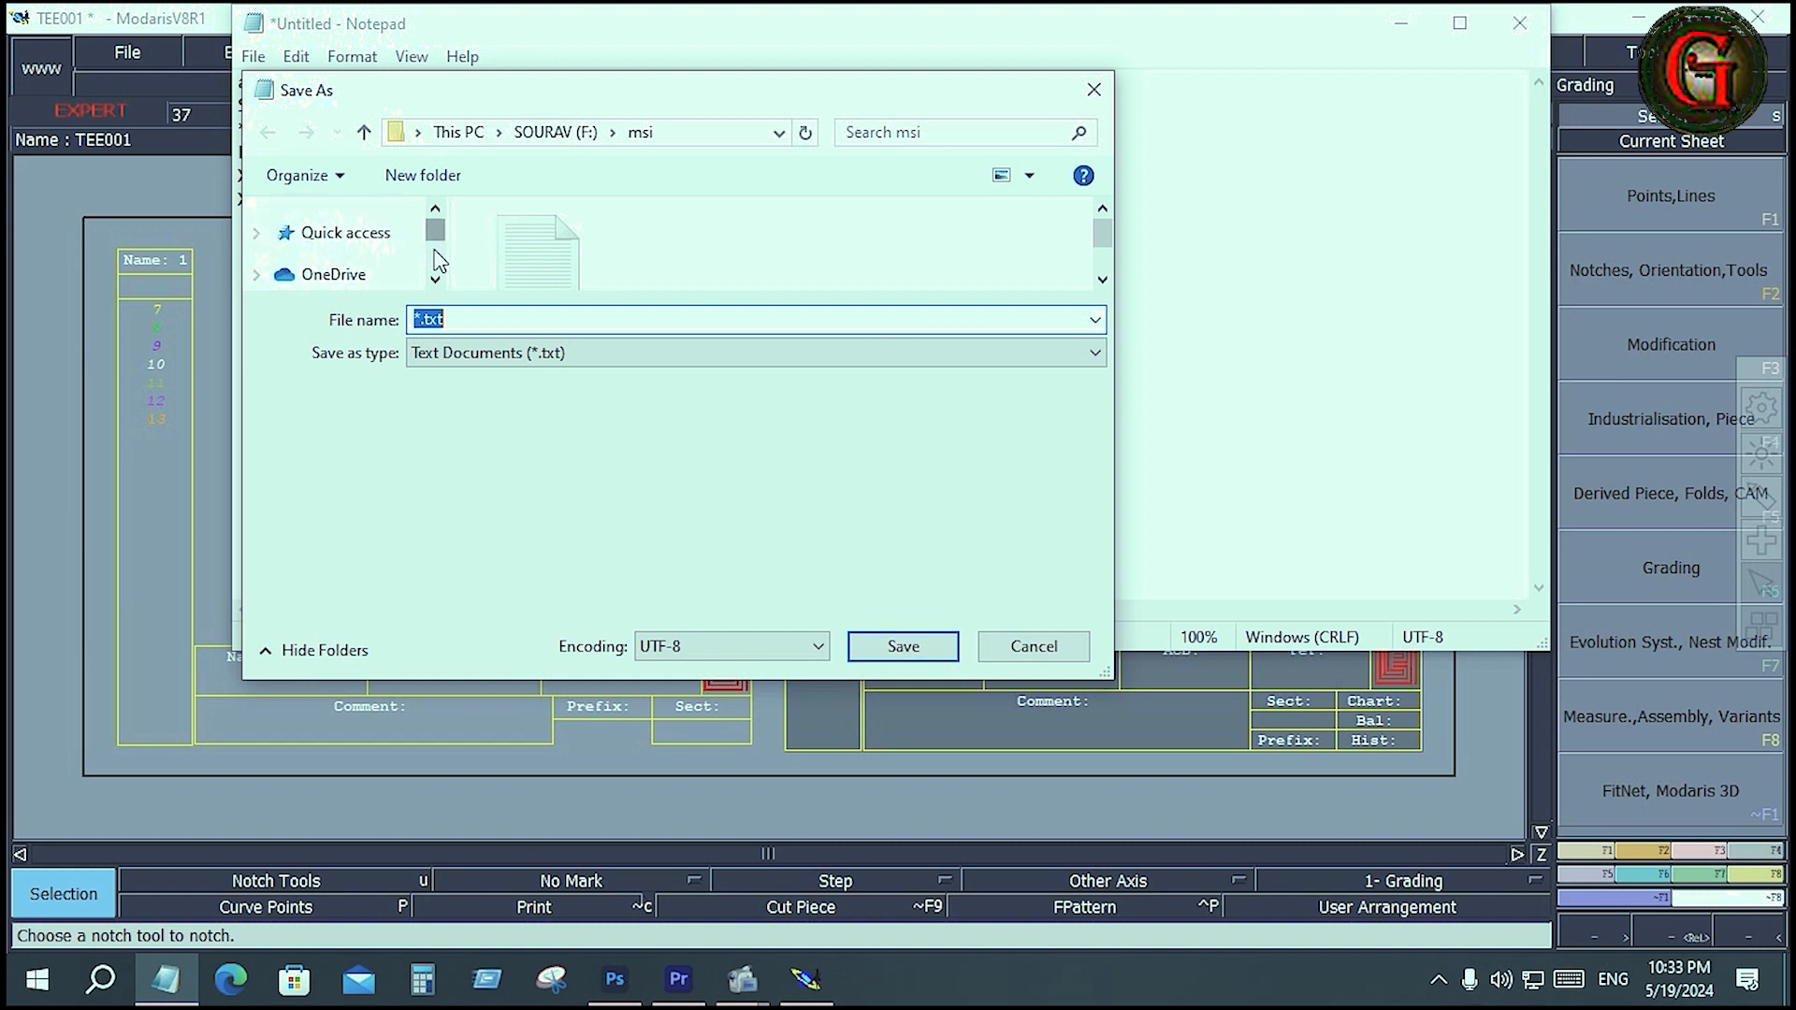
scroll(434, 260, "down", 2)
left_click(346, 282)
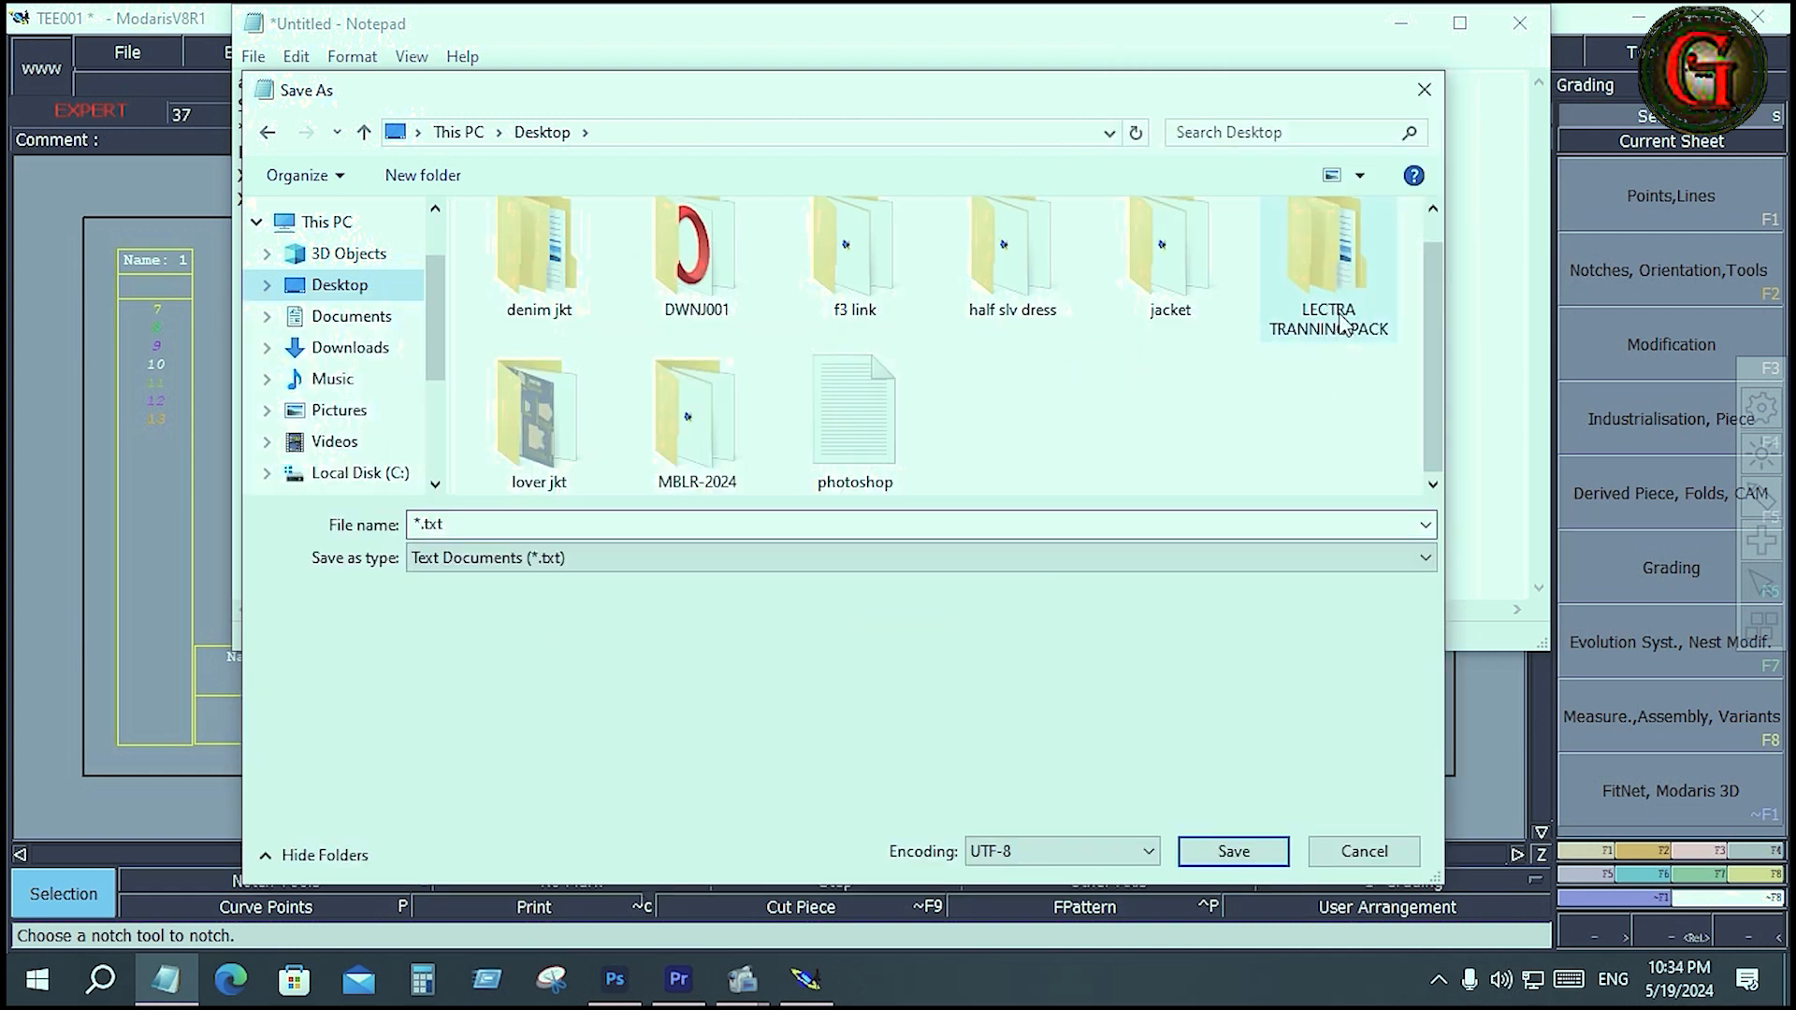
left_click(1343, 324)
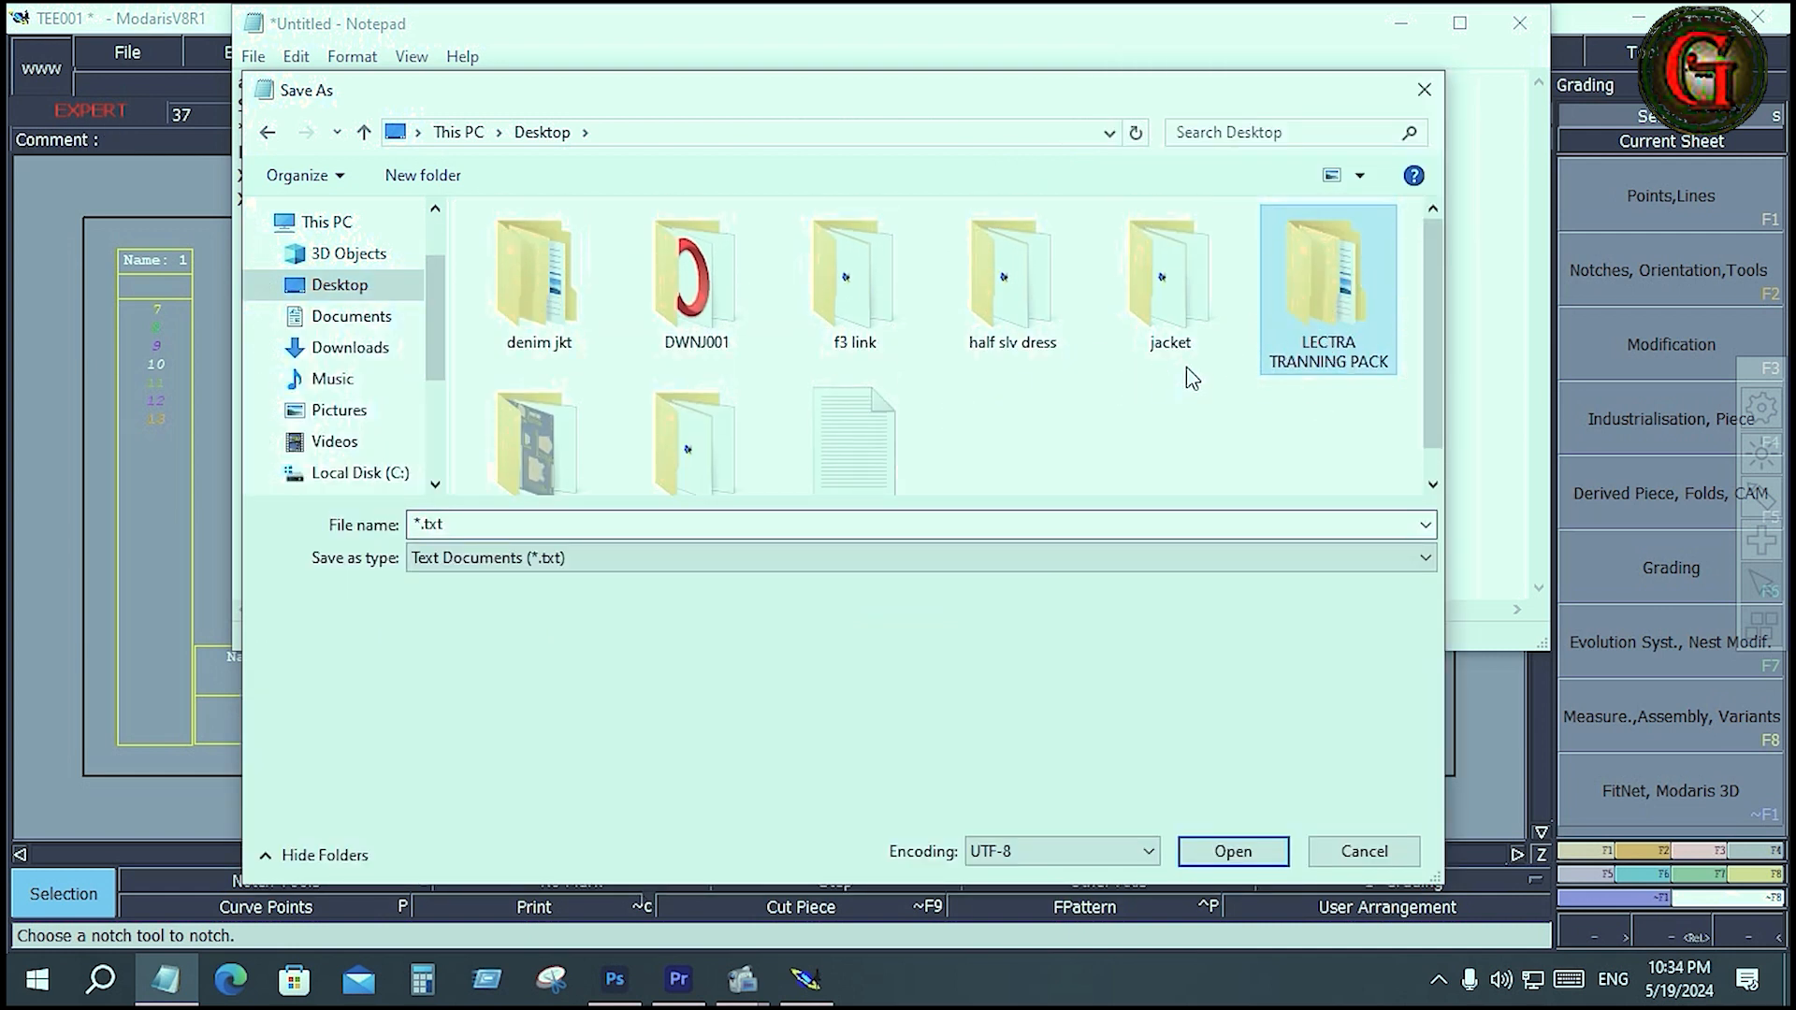
scroll(1262, 355, "down", 1)
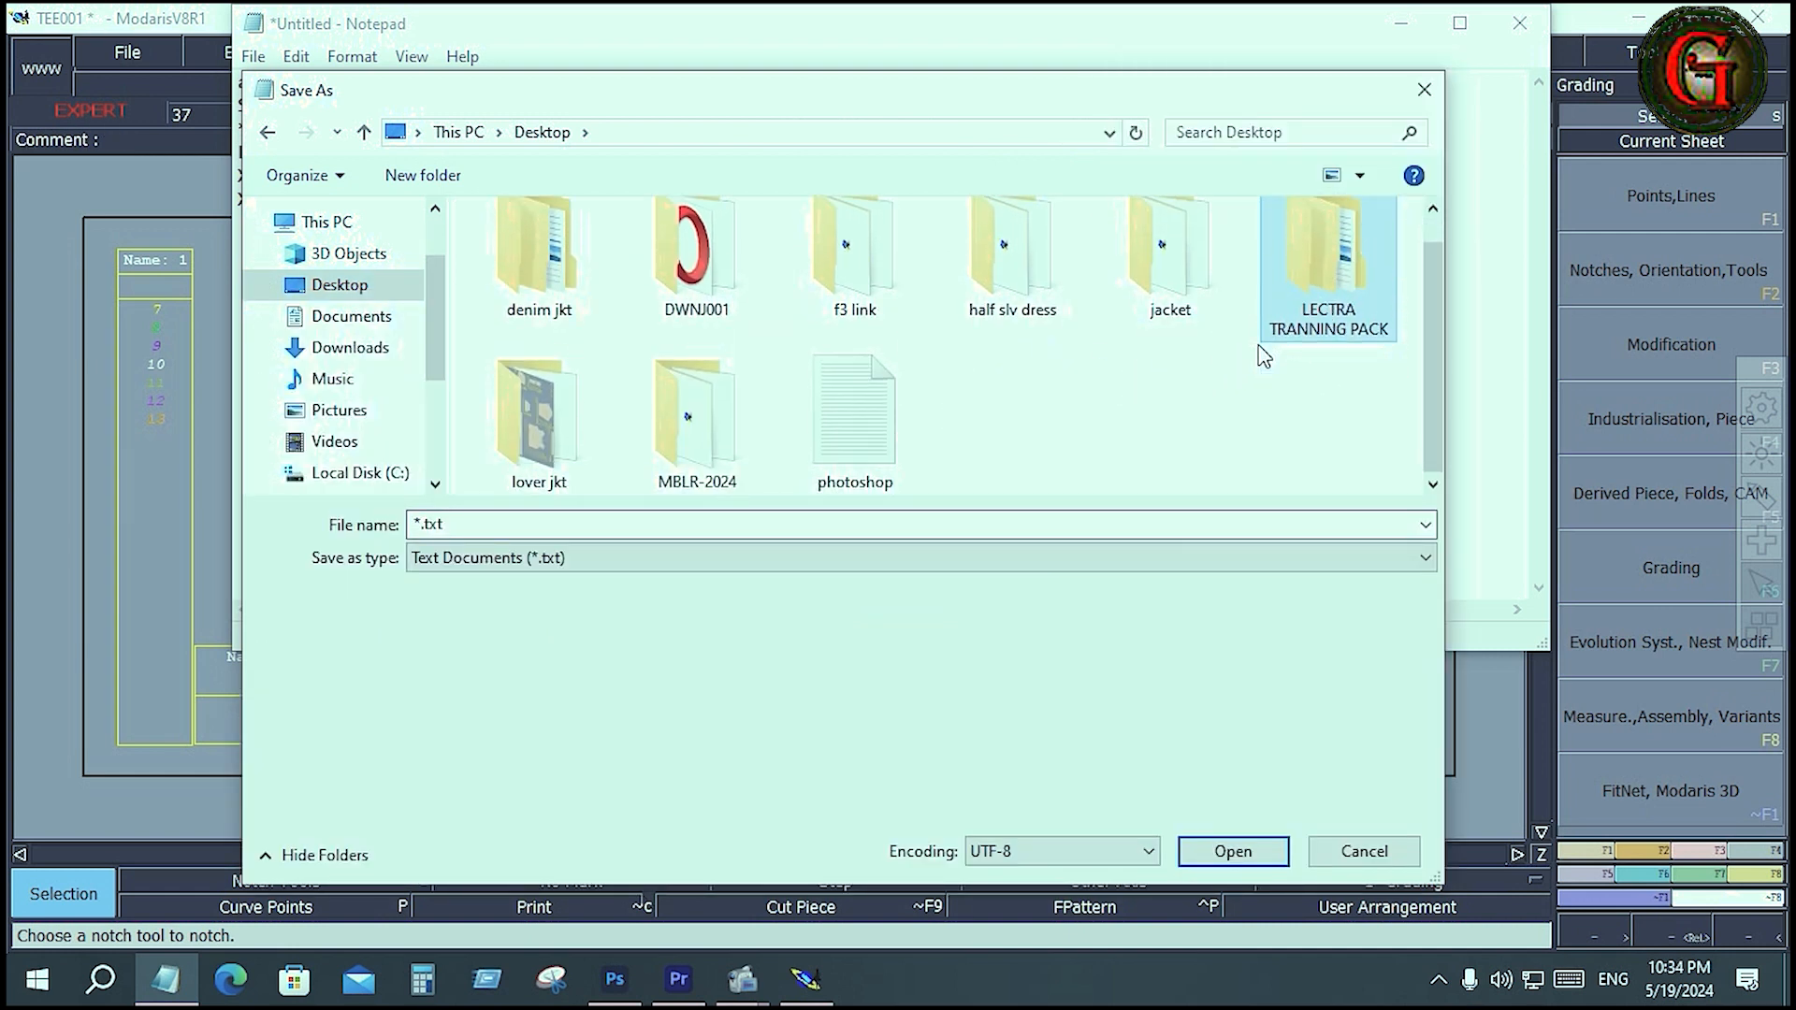
double_click(1336, 258)
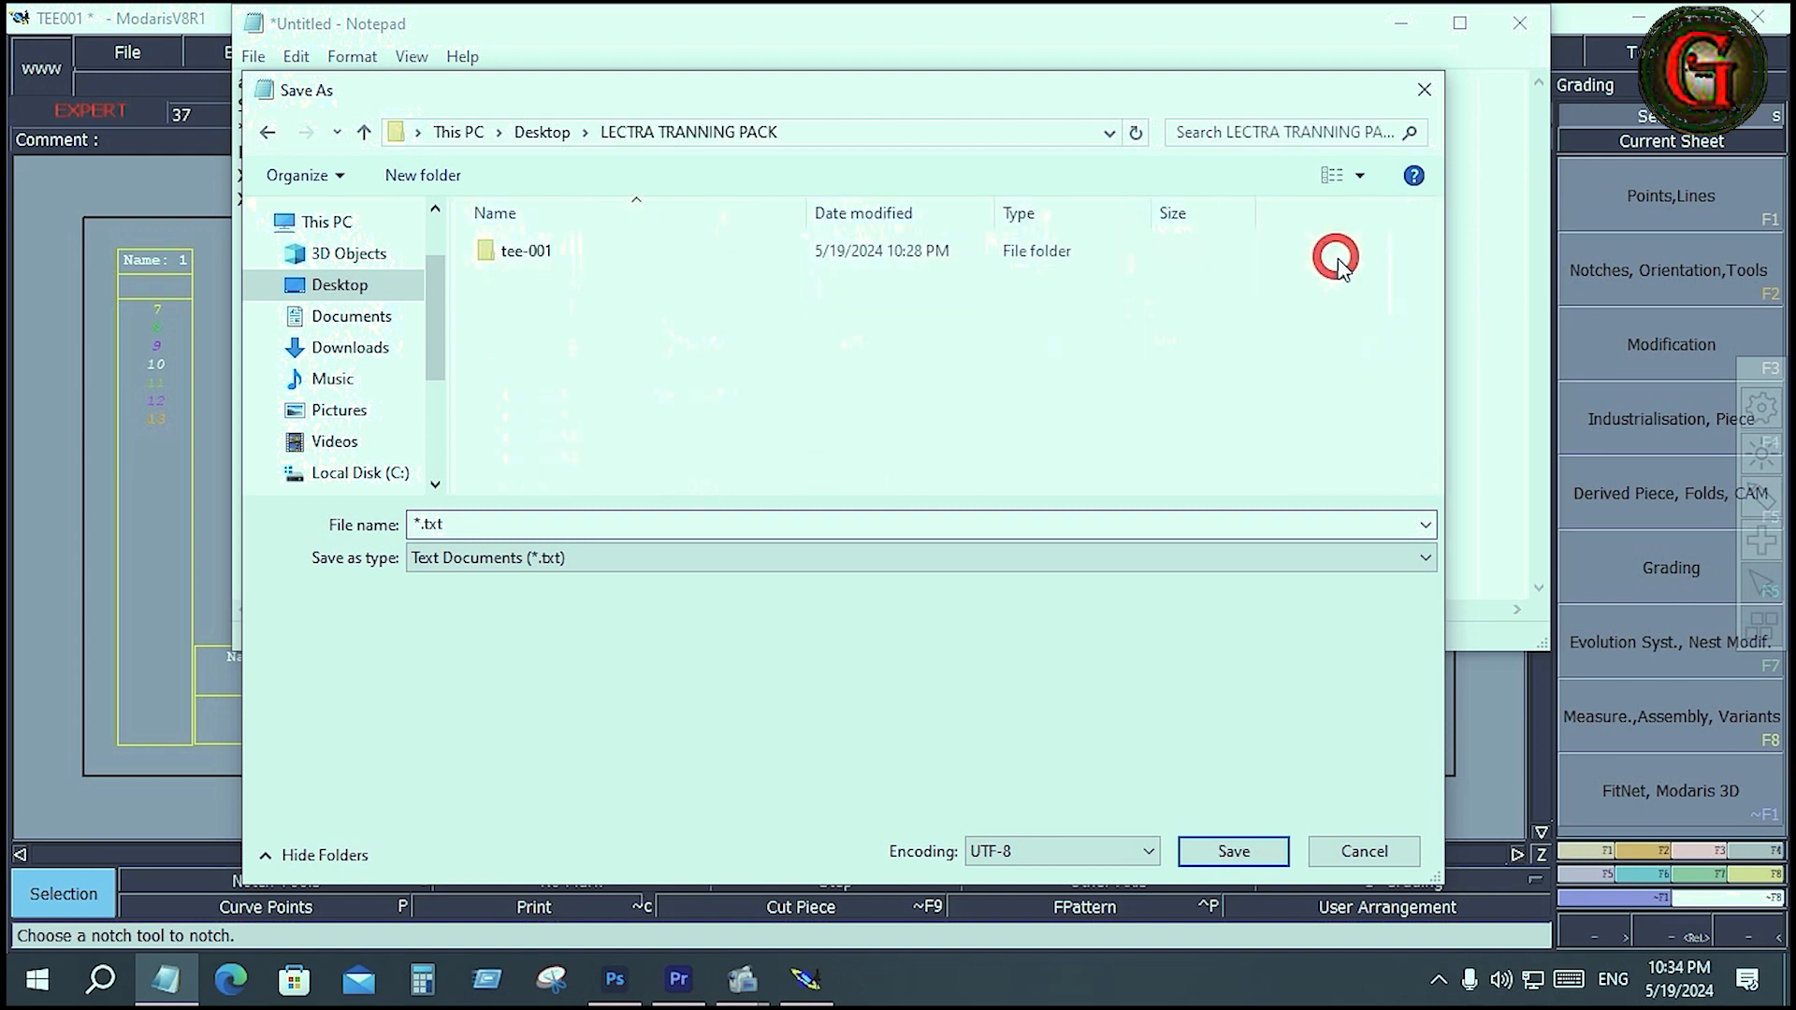
Create a new folder named SIZE TABLE inside LECTRA TRANNING PACK.
right_click(522, 334)
mouse_move(762, 612)
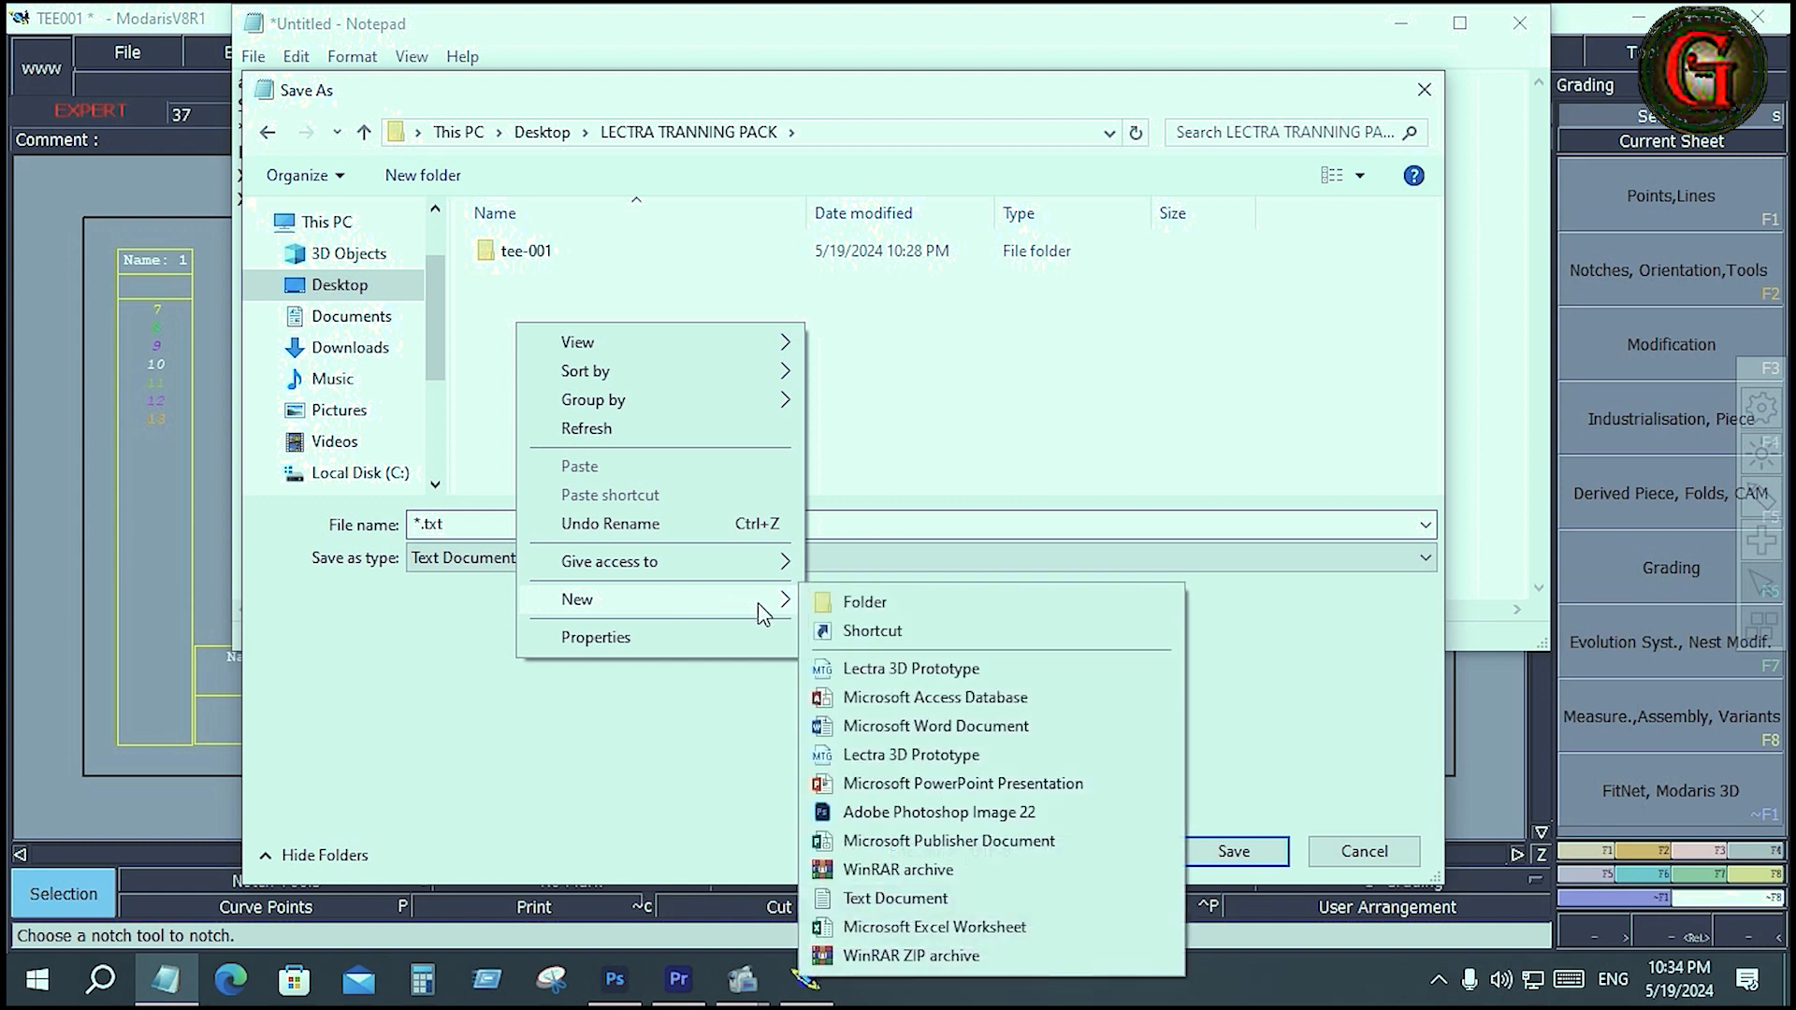
left_click(853, 608)
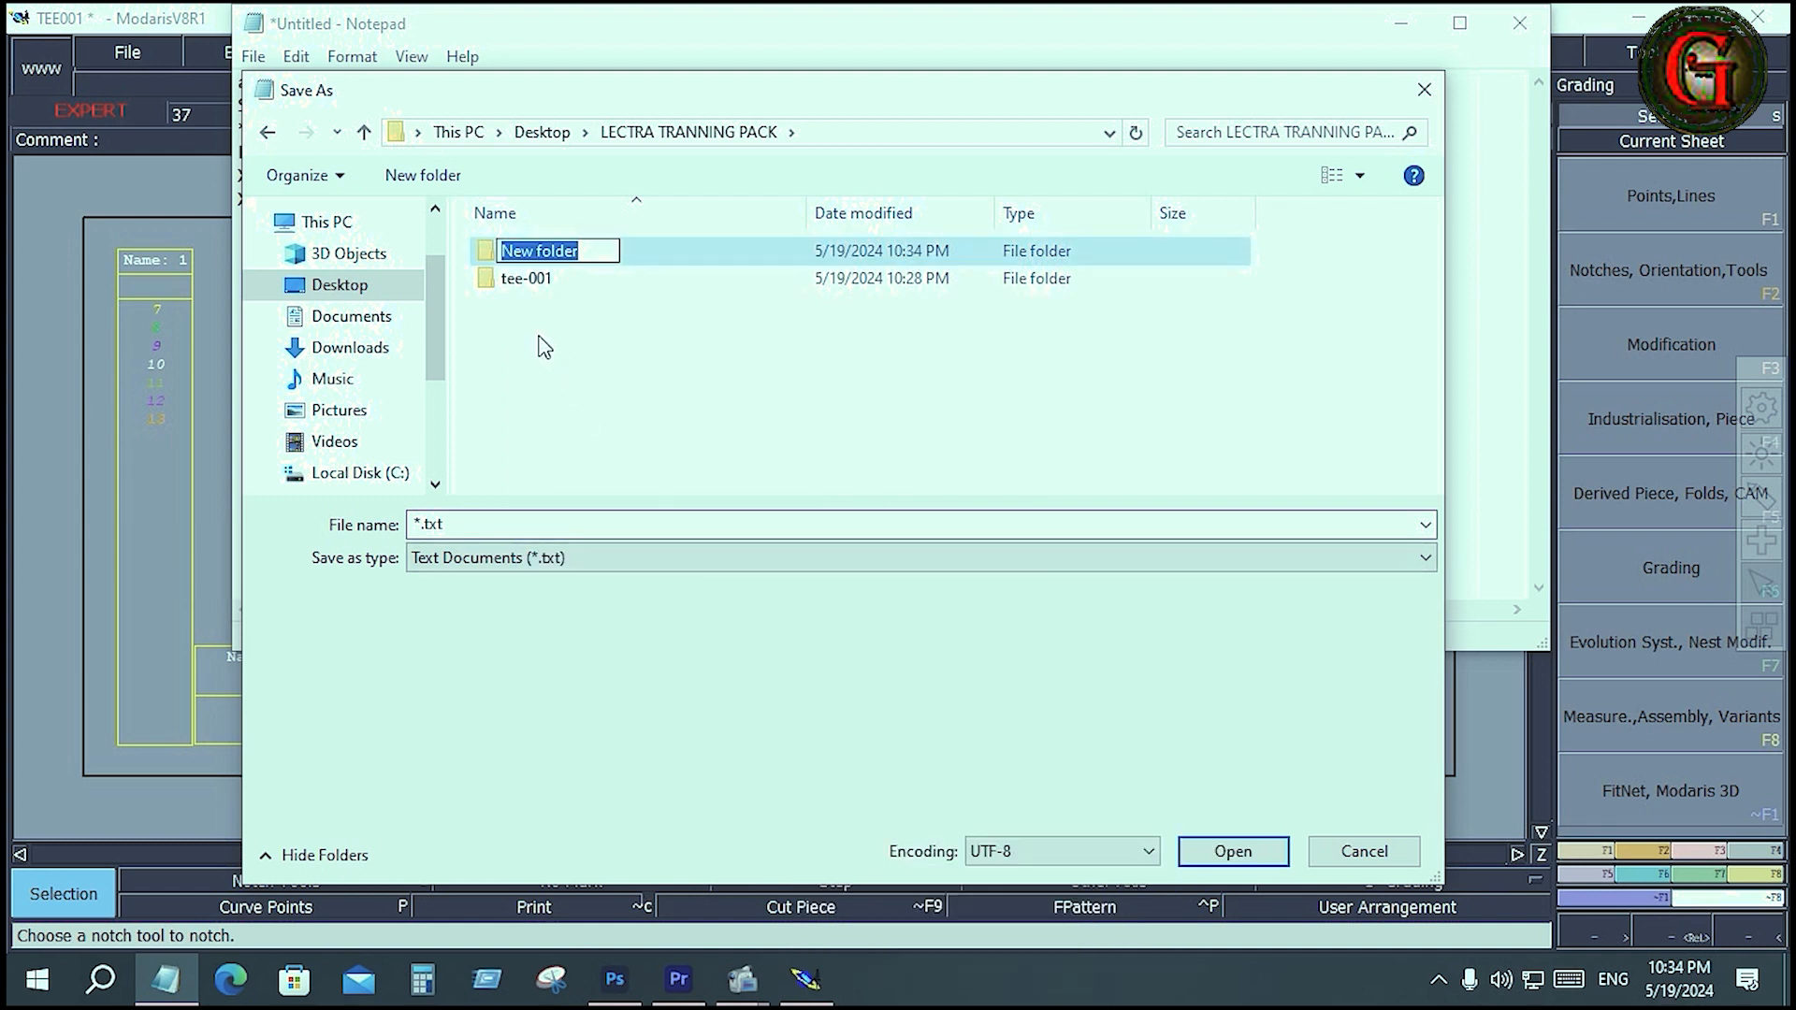
type("S")
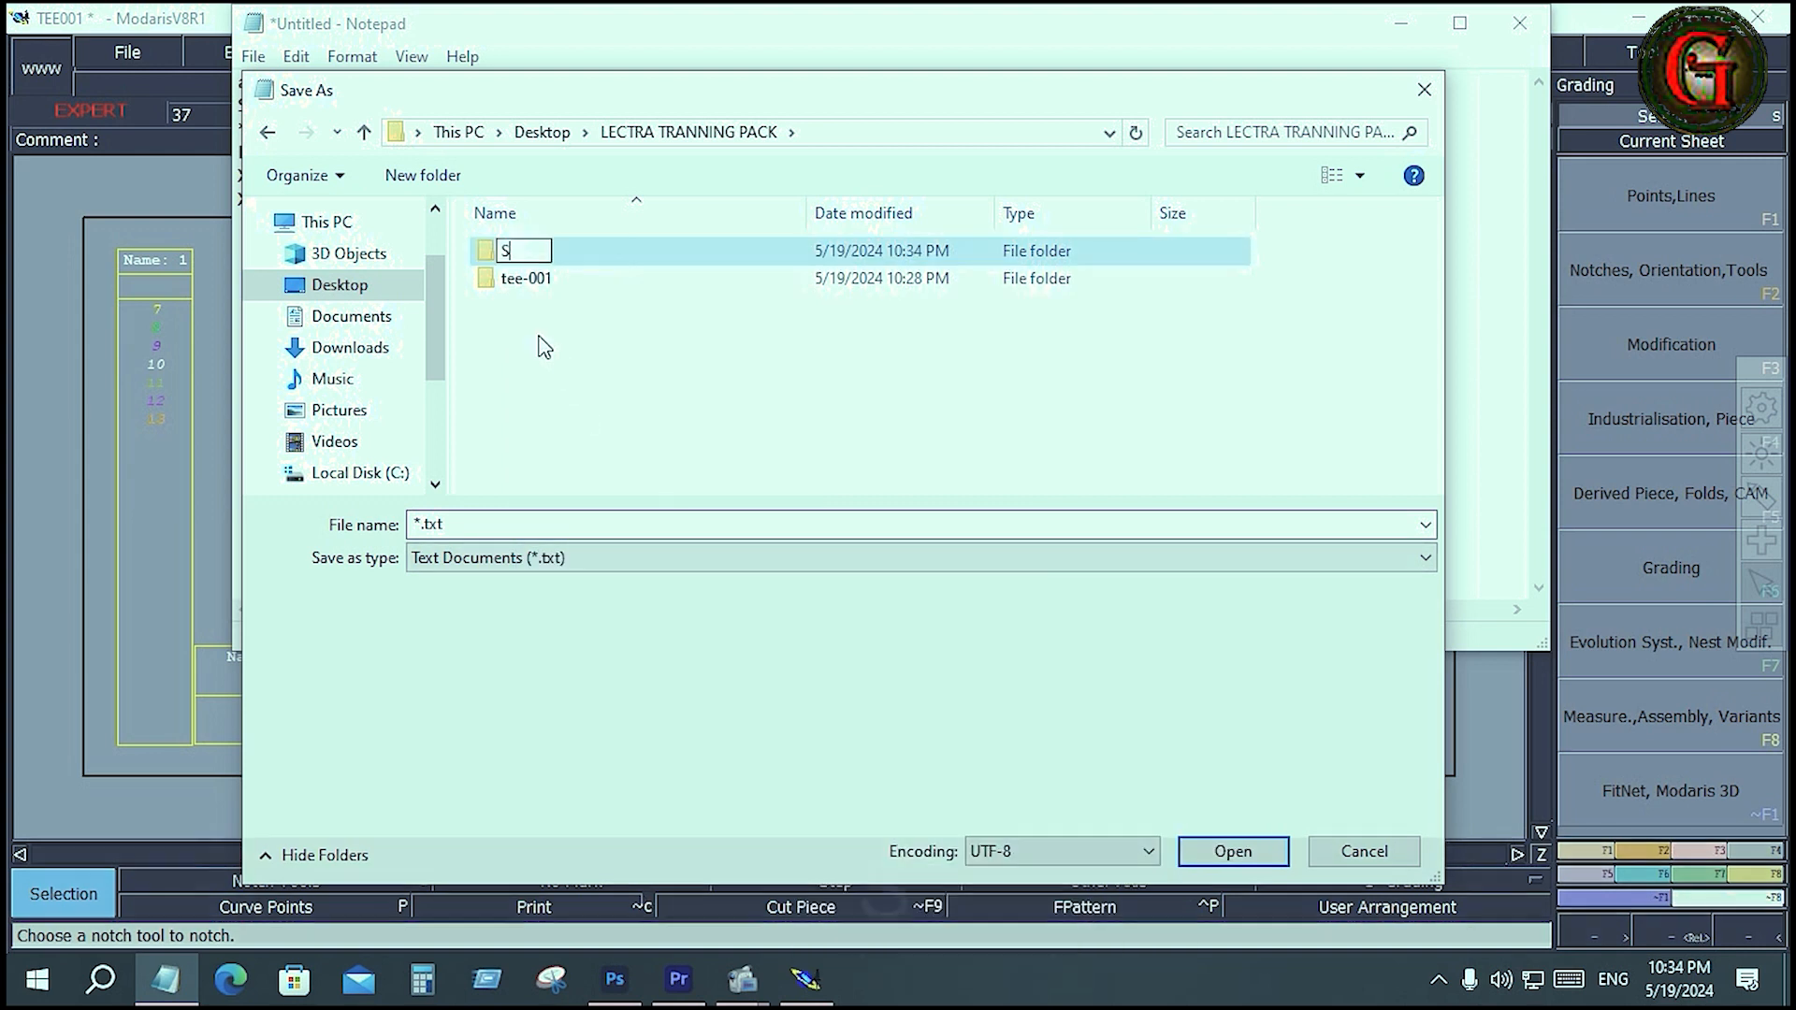
type("IZE")
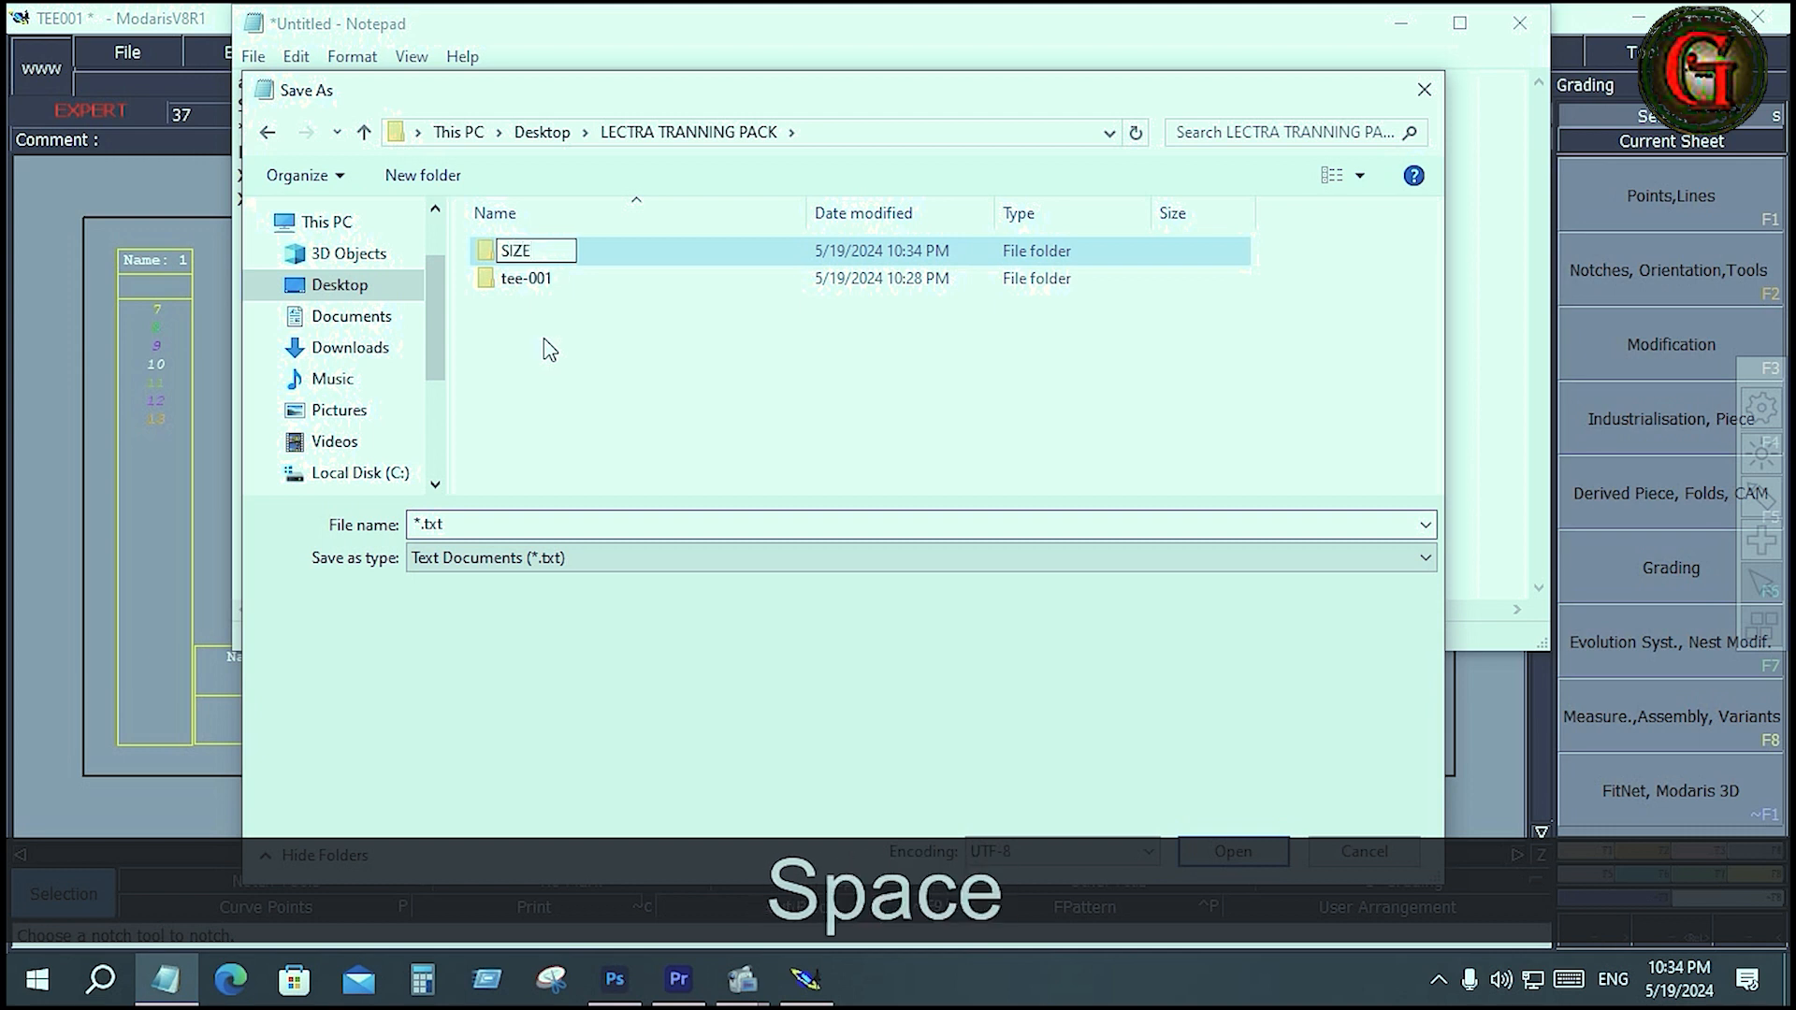
type("TAB")
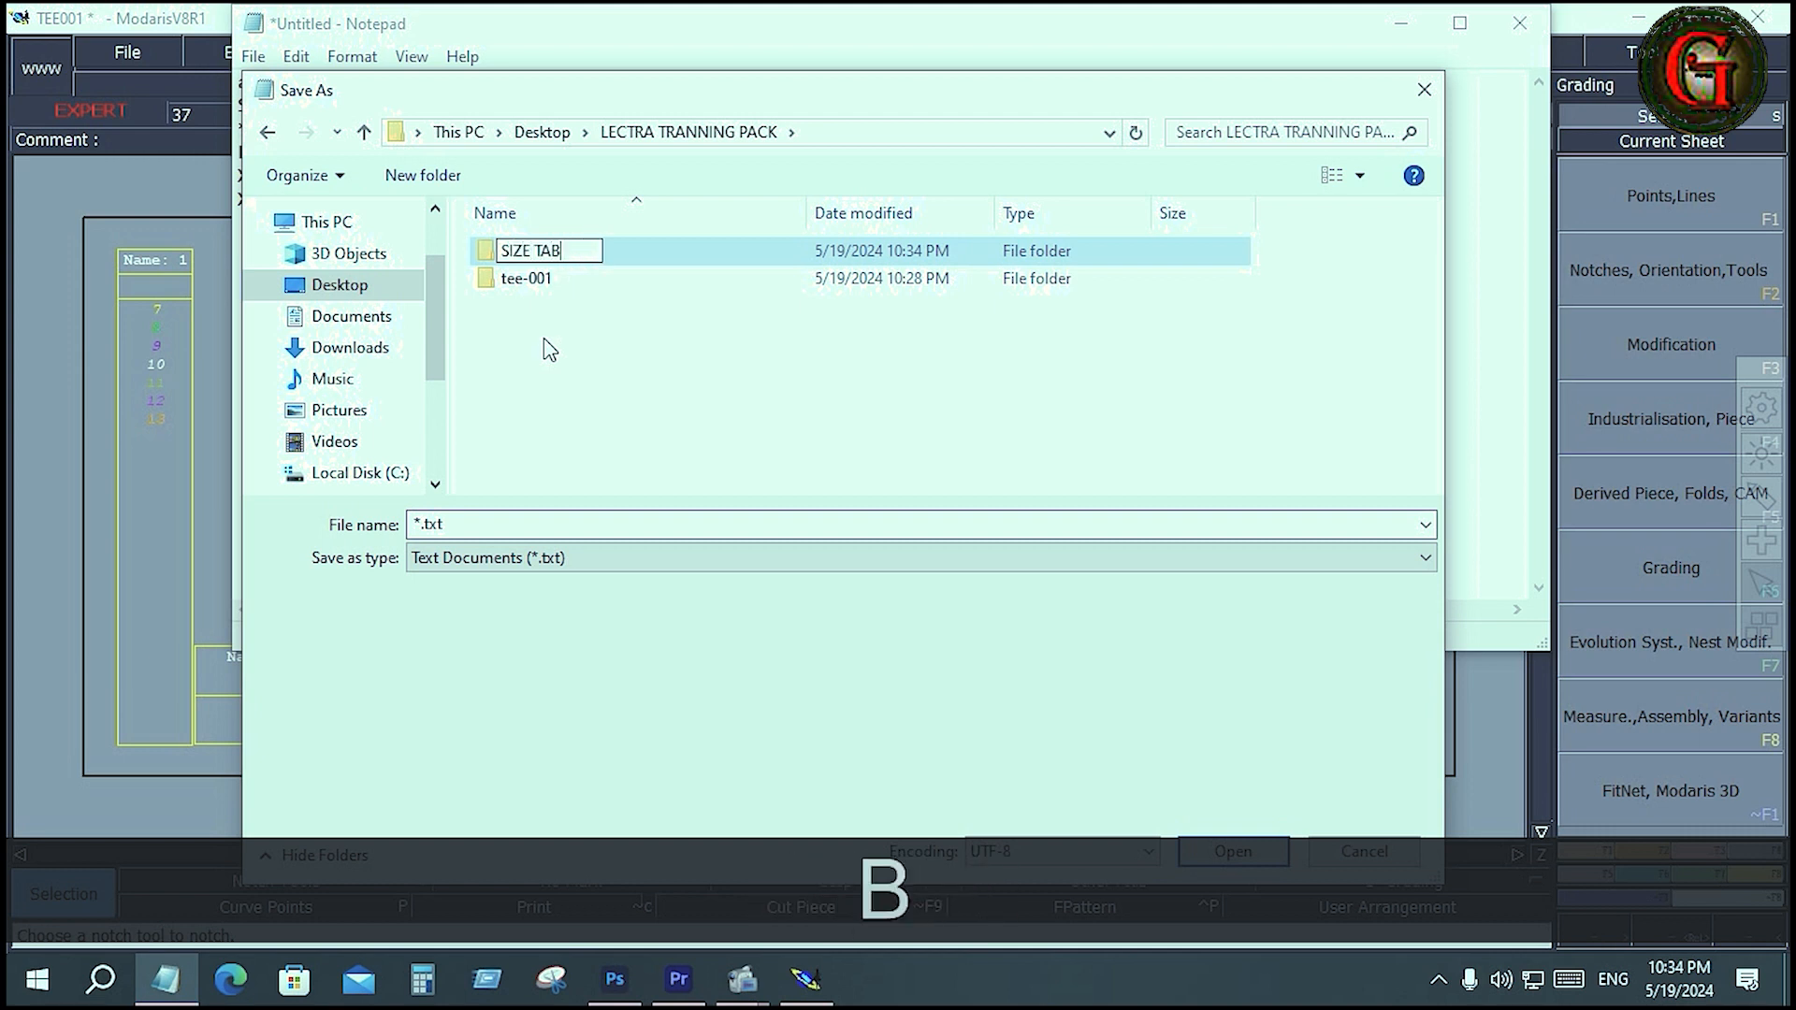
type("LE")
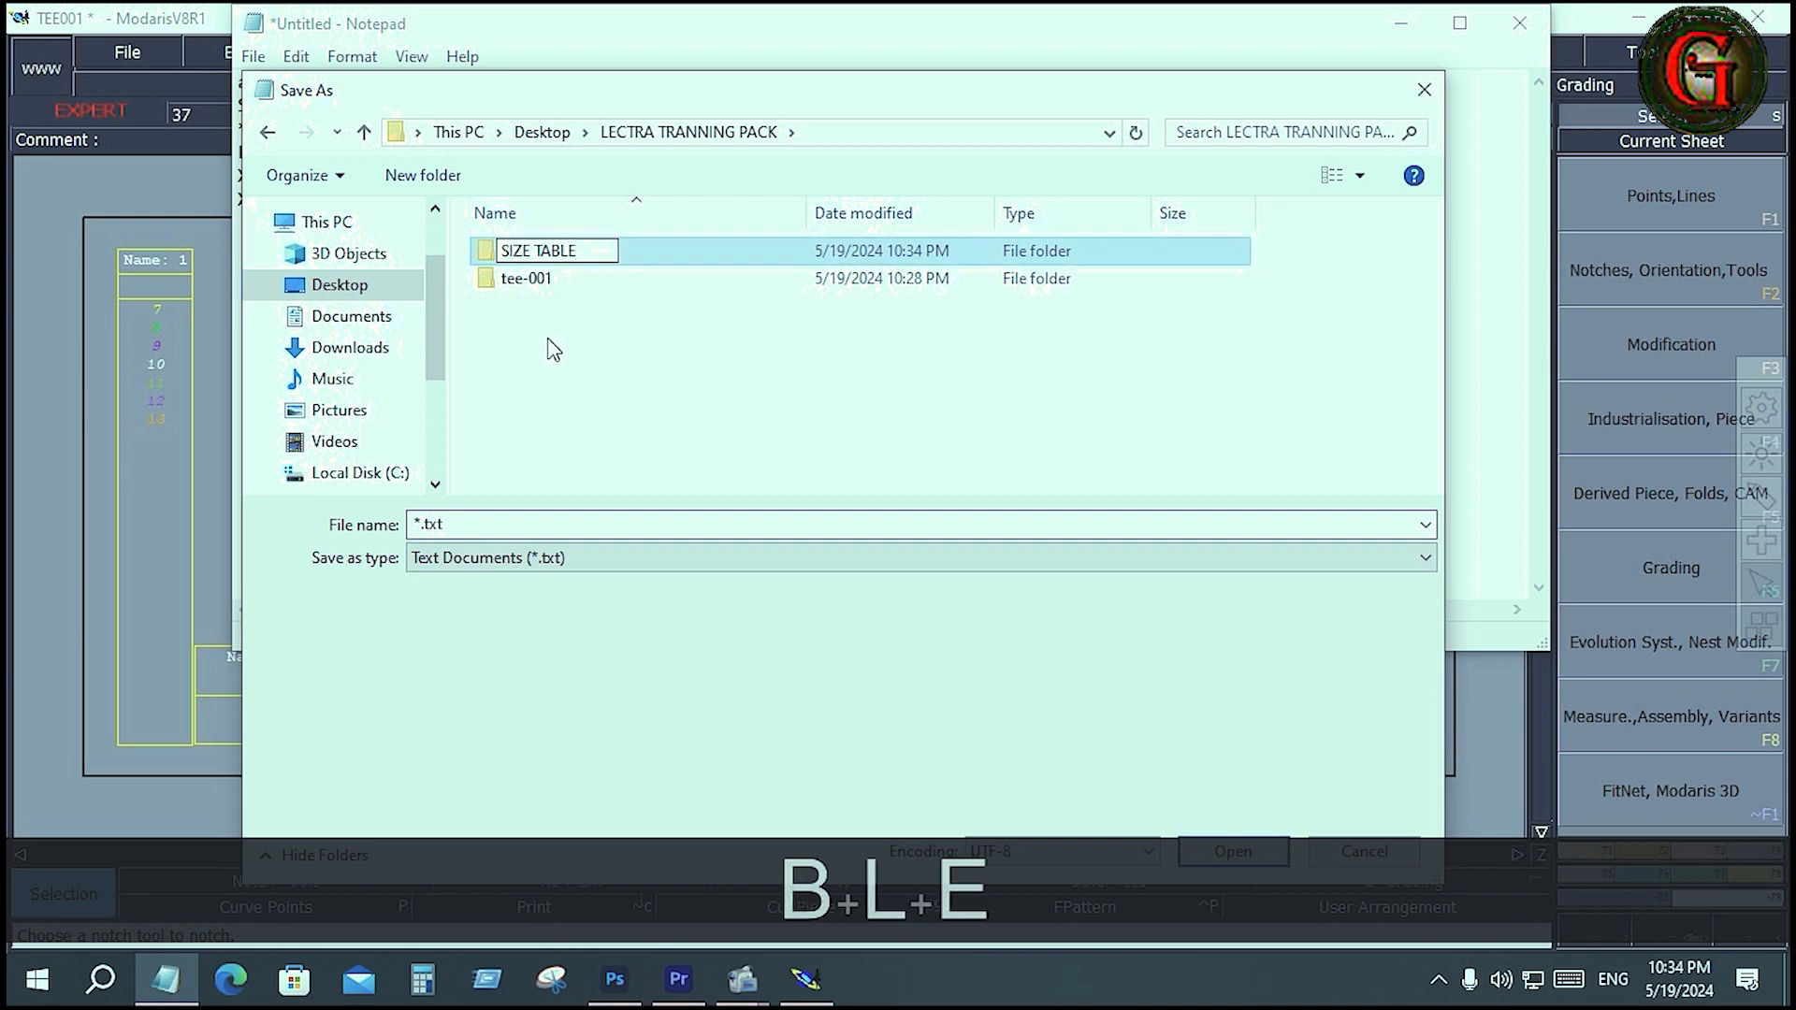
left_click(549, 348)
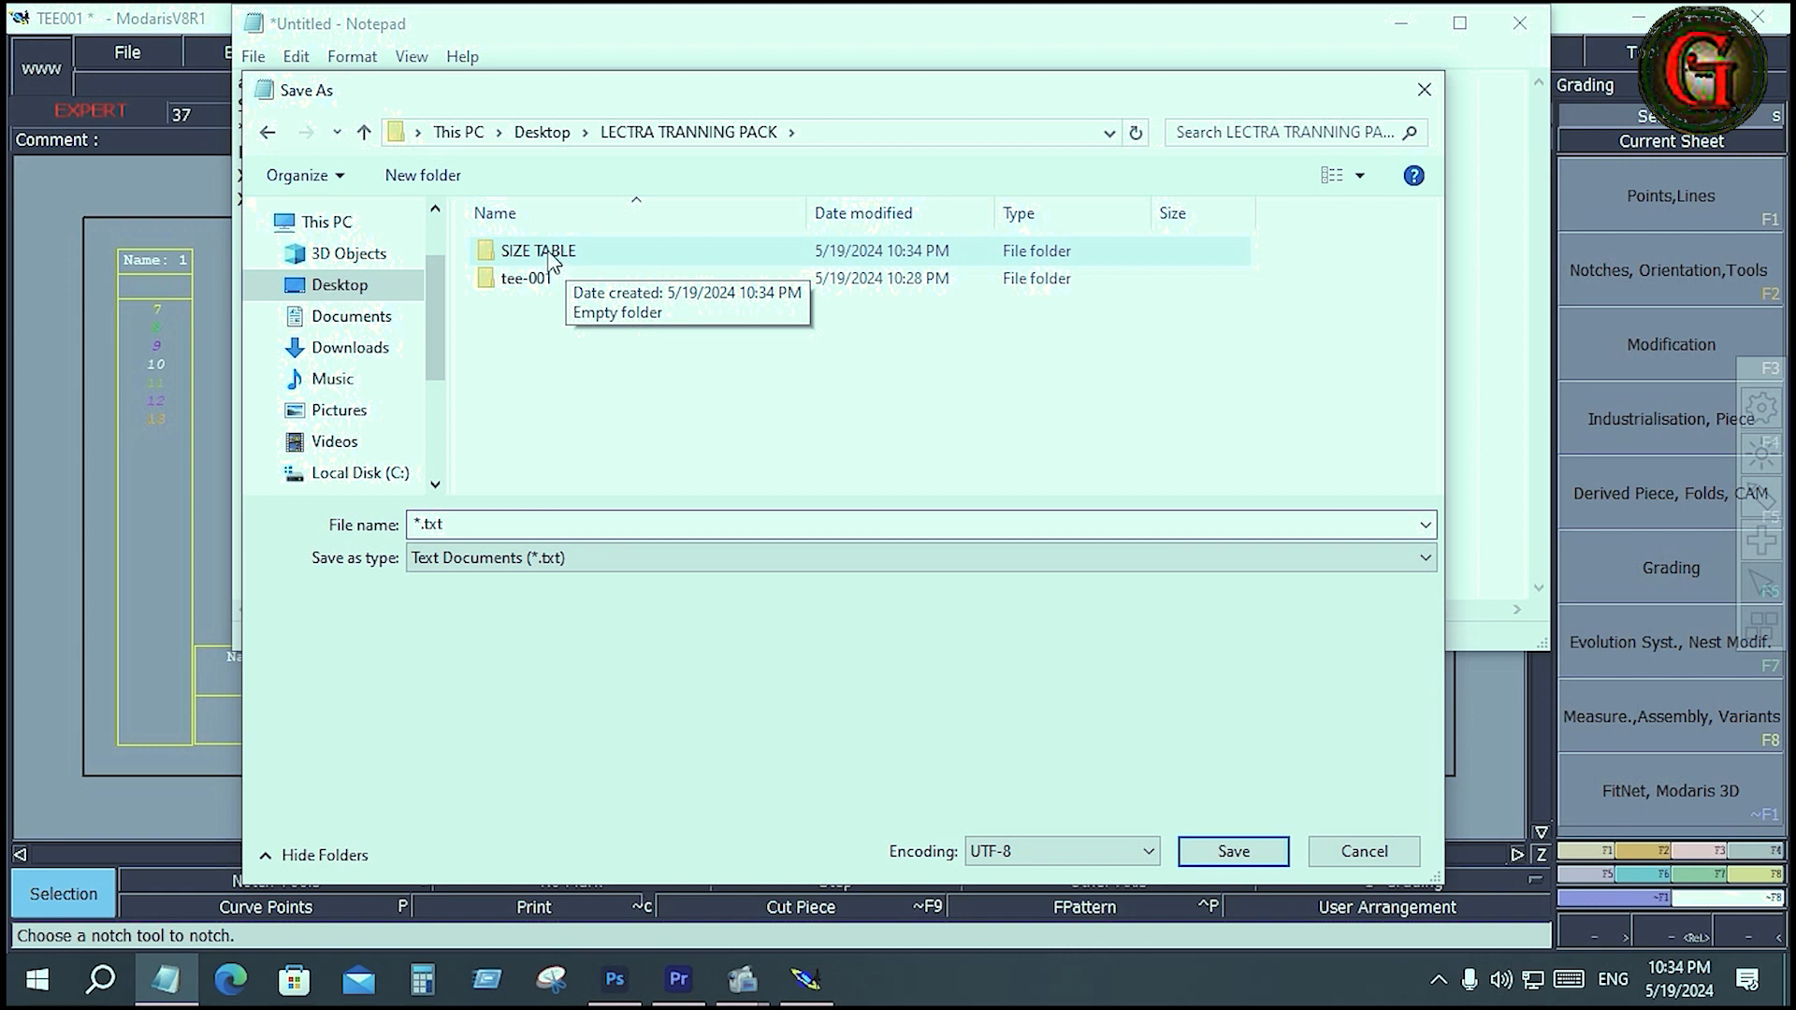
Save the size list as text document S-M-XXL inside the SIZE TABLE folder.
double_click(551, 259)
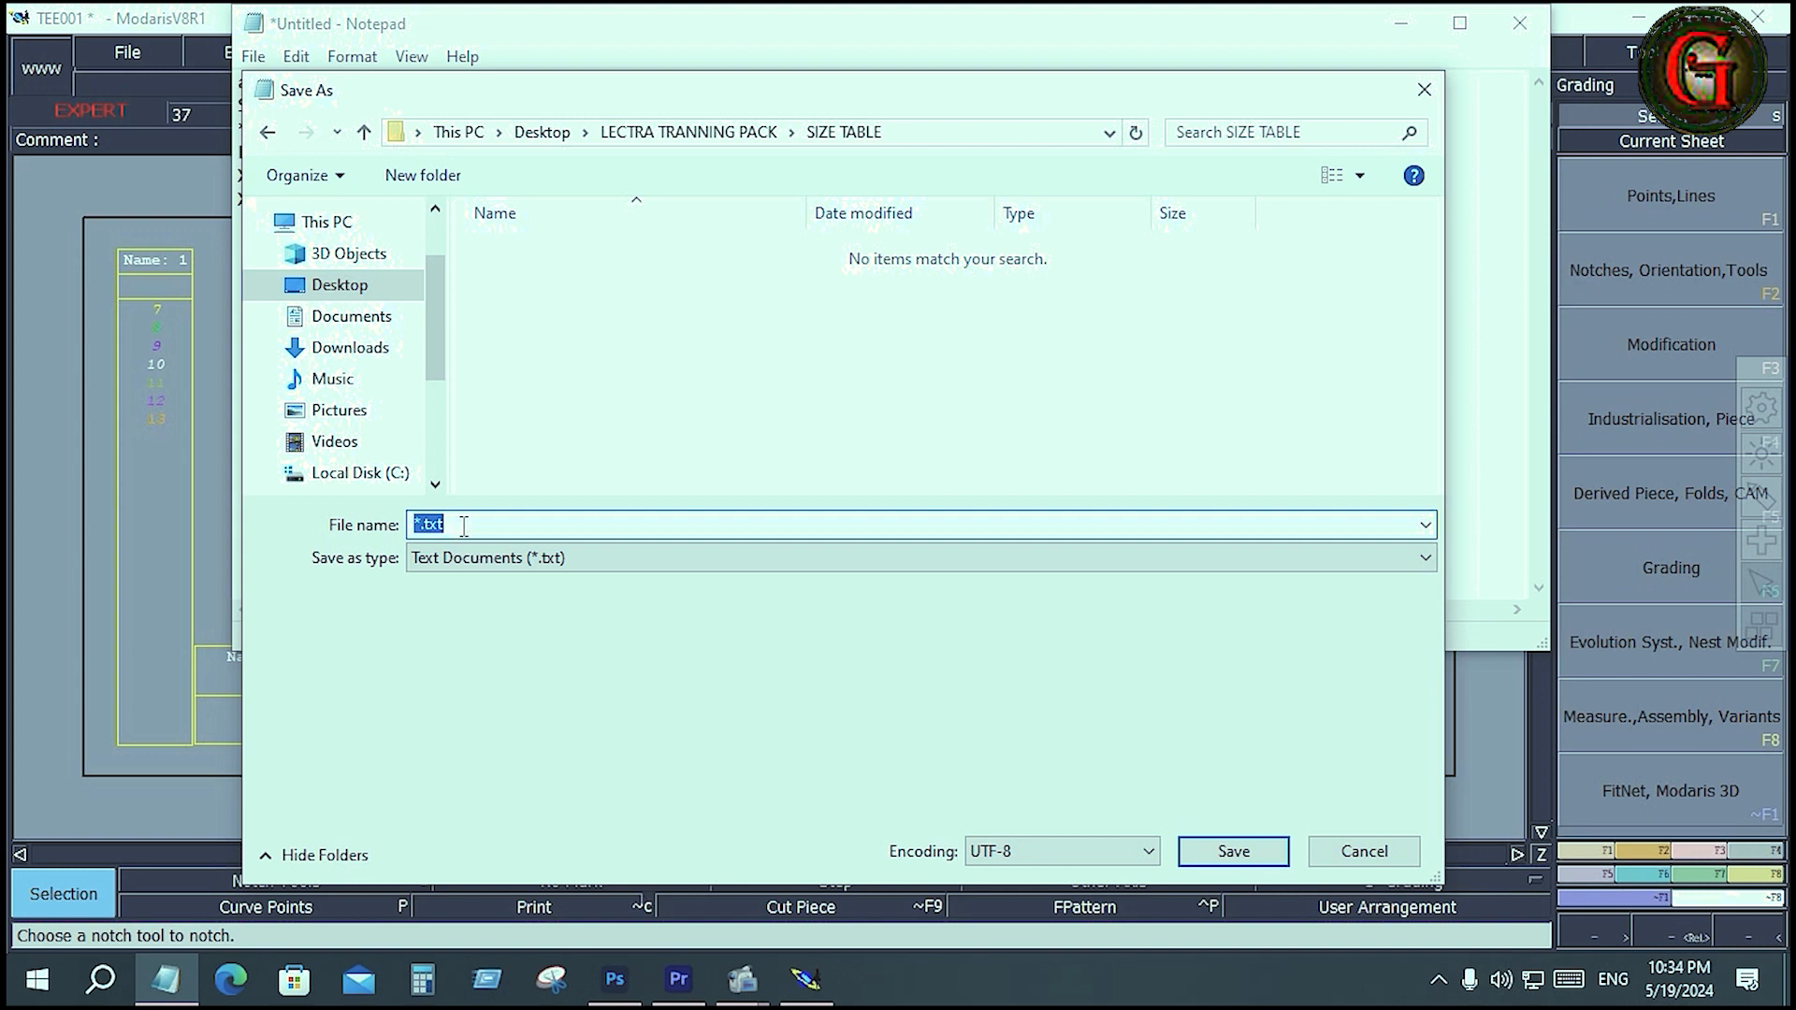
type("S-M")
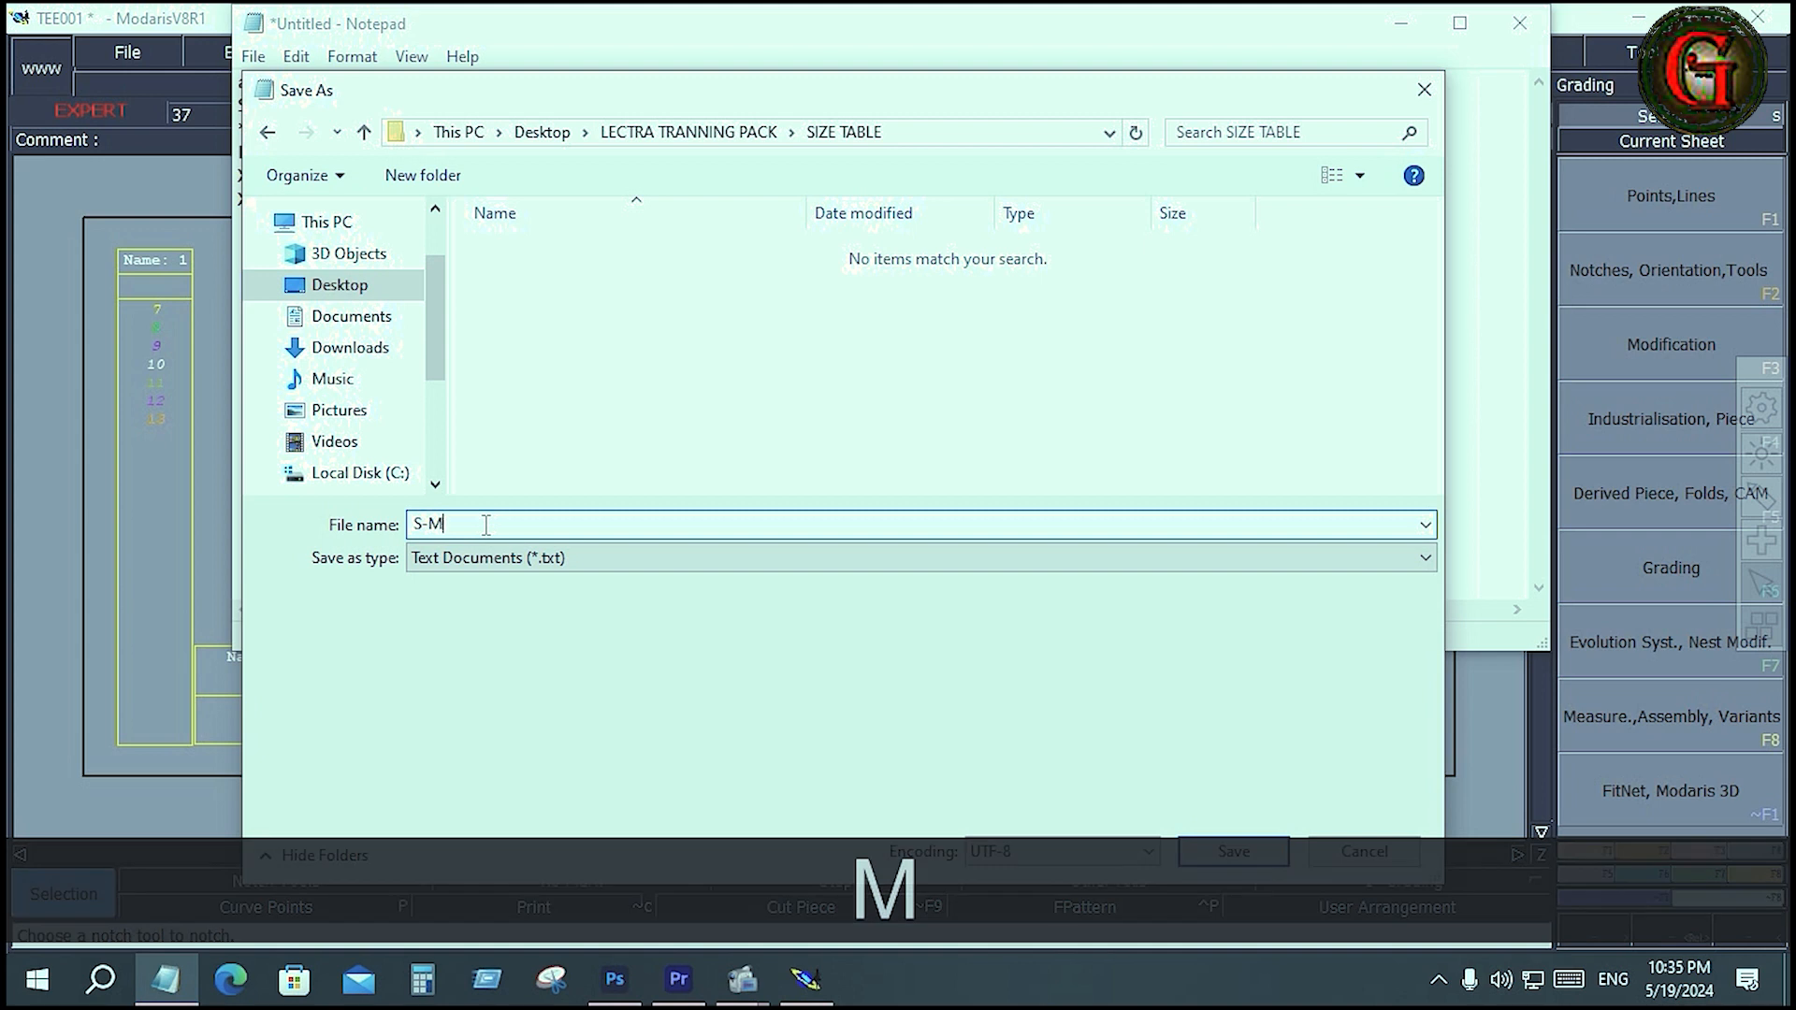
type("-")
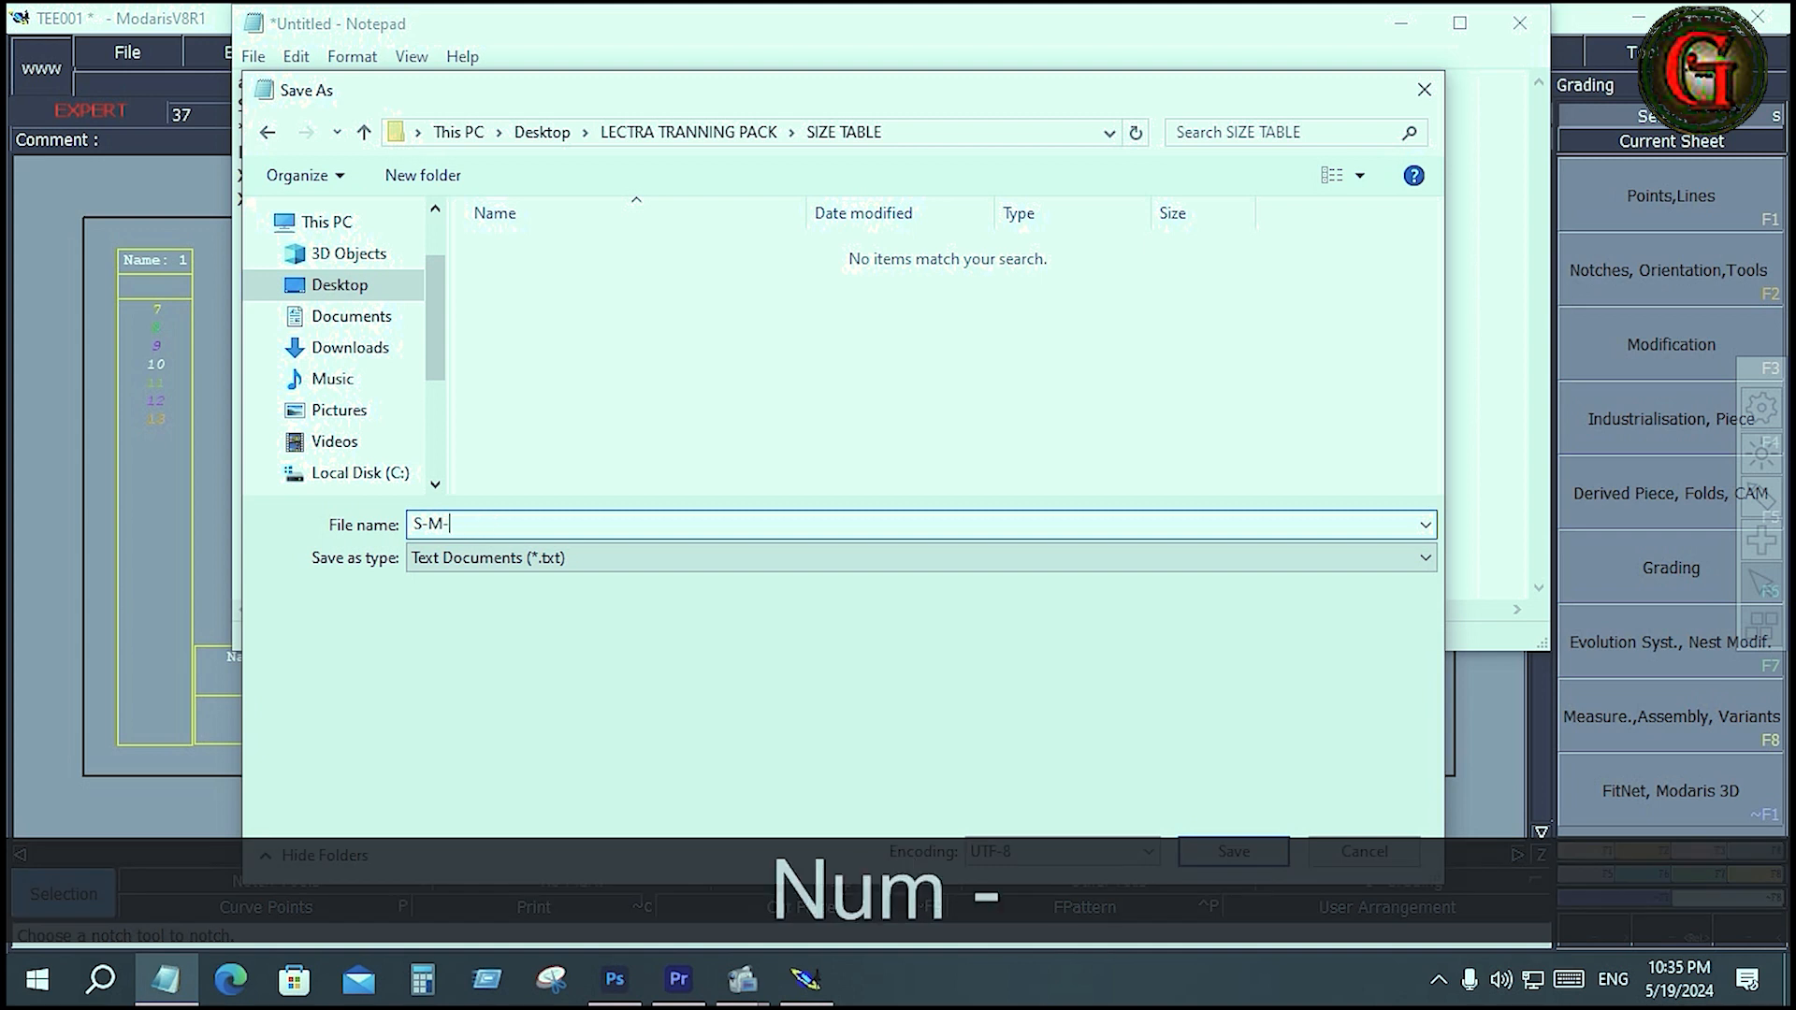
type("XXL")
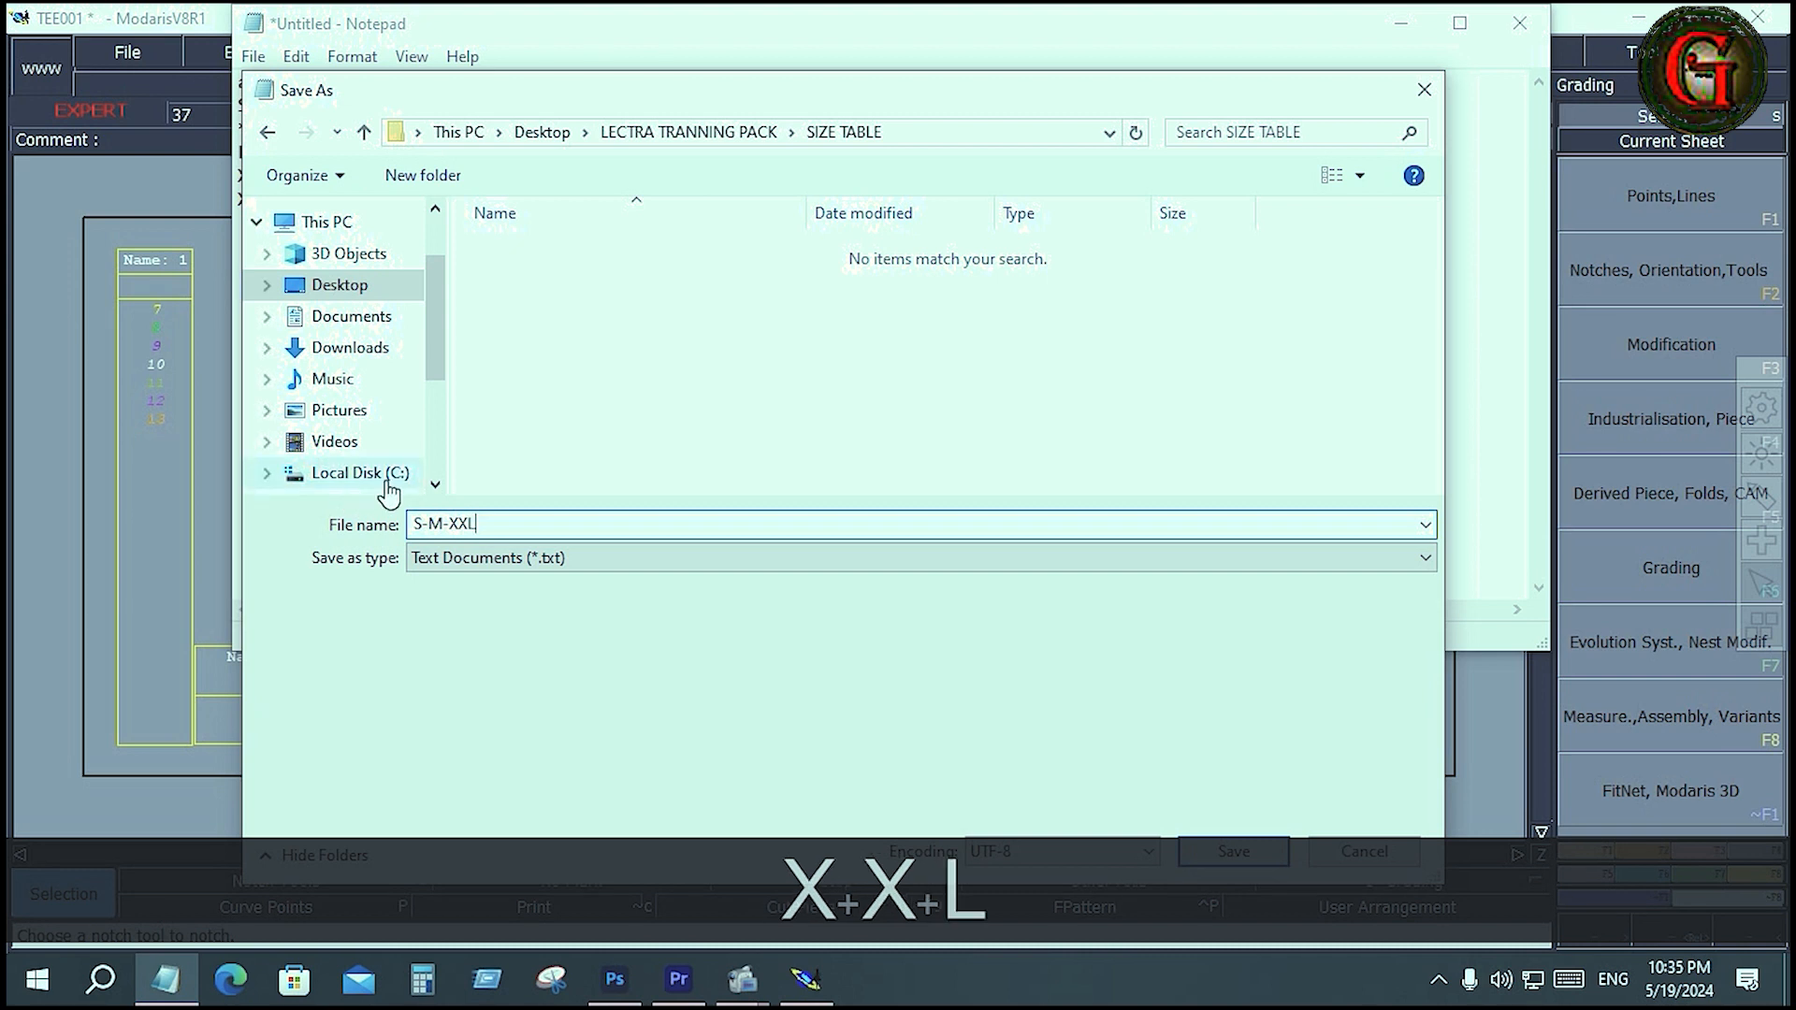
left_click_drag(479, 524, 407, 528)
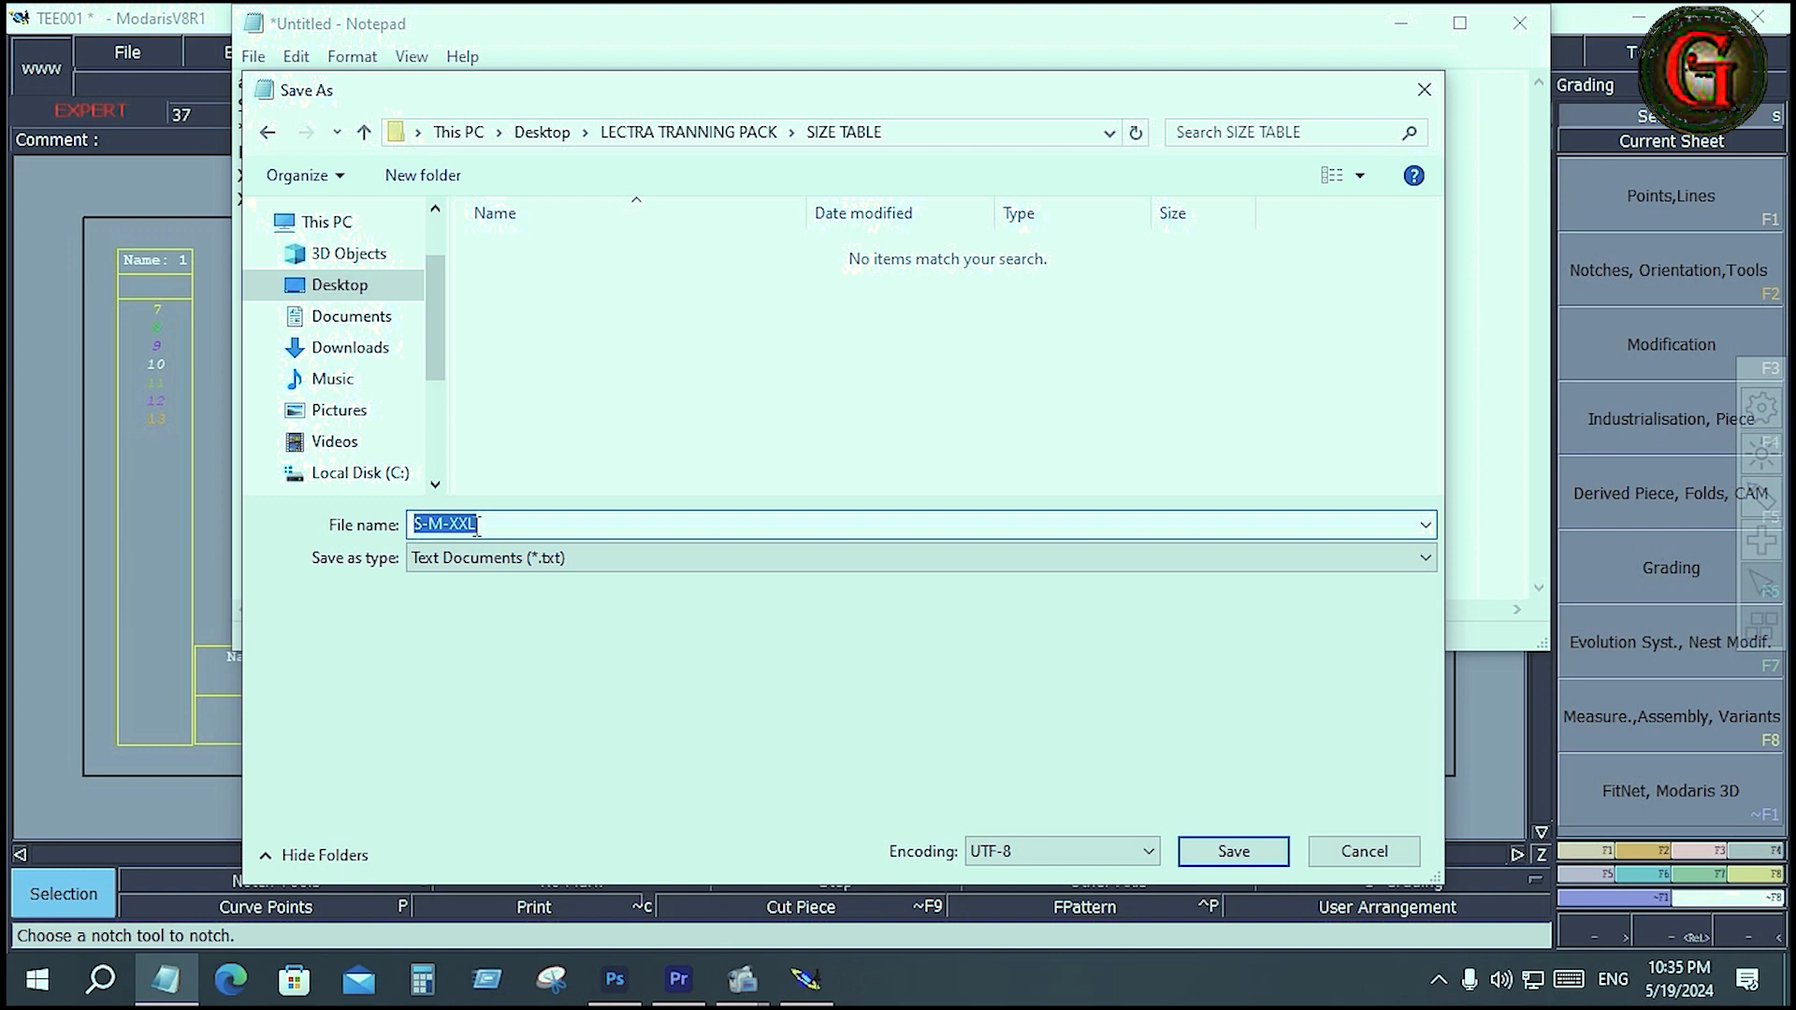
double_click(435, 527)
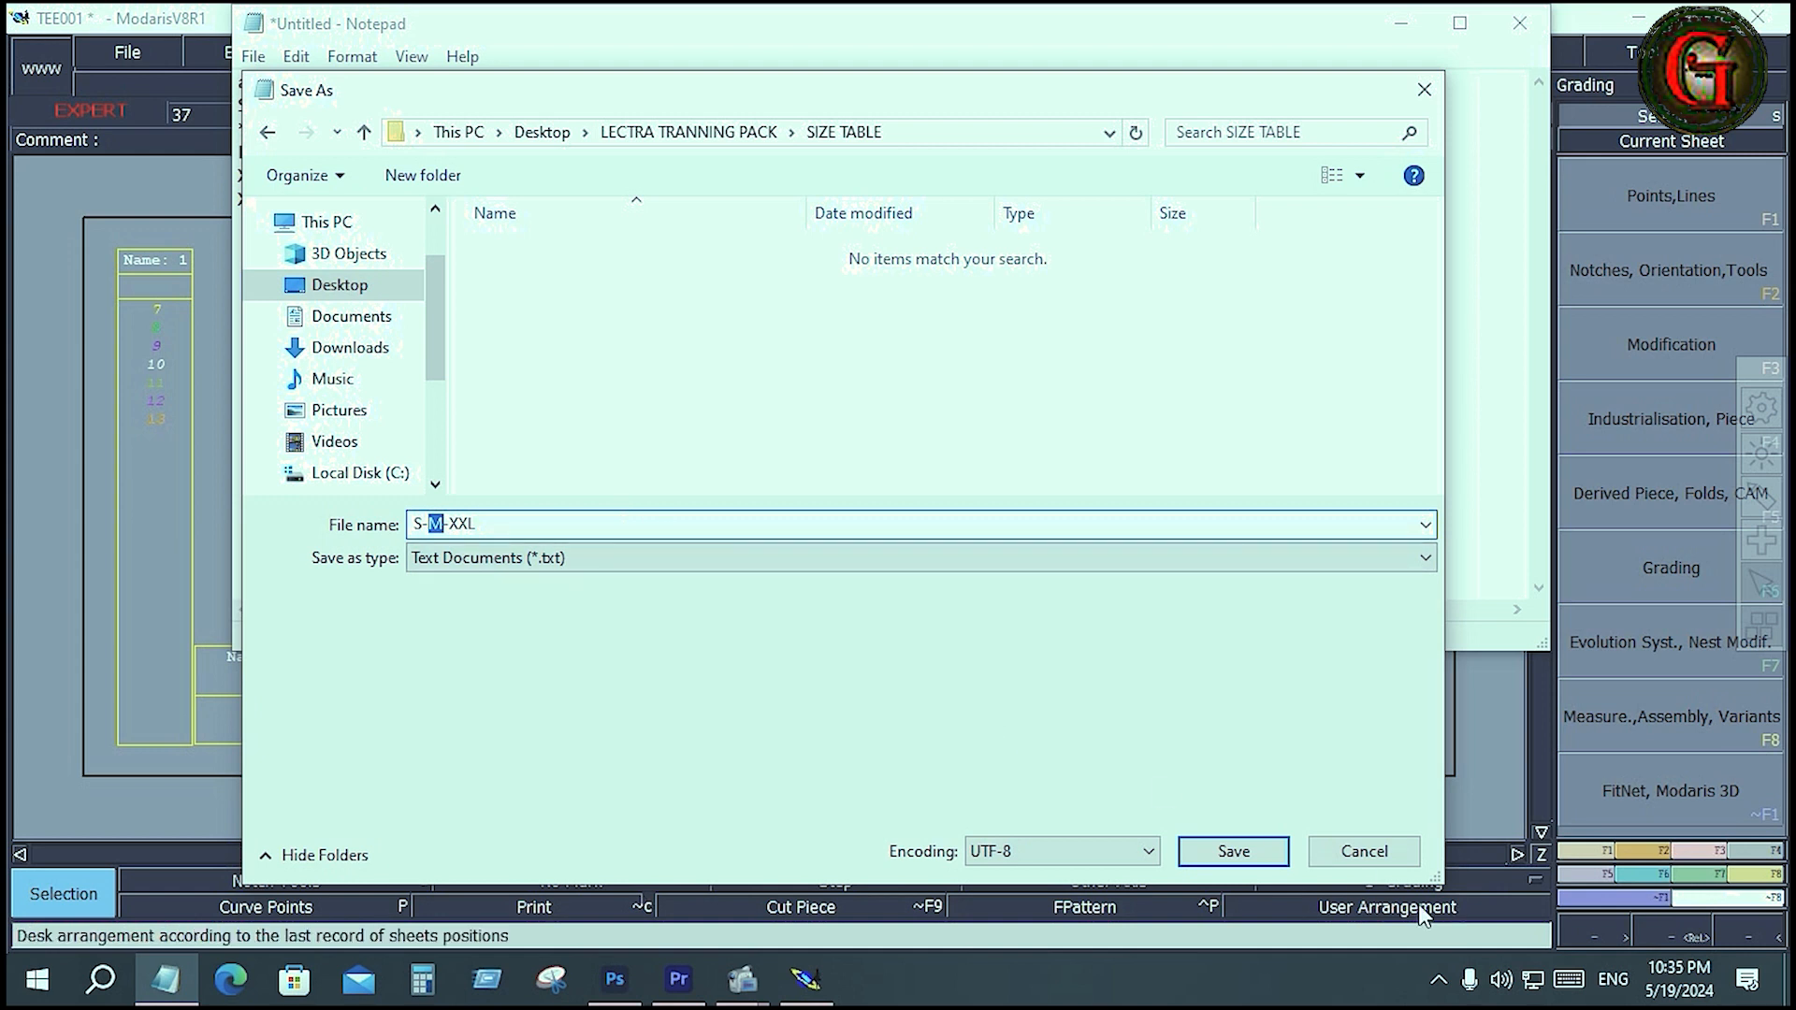
left_click(1236, 855)
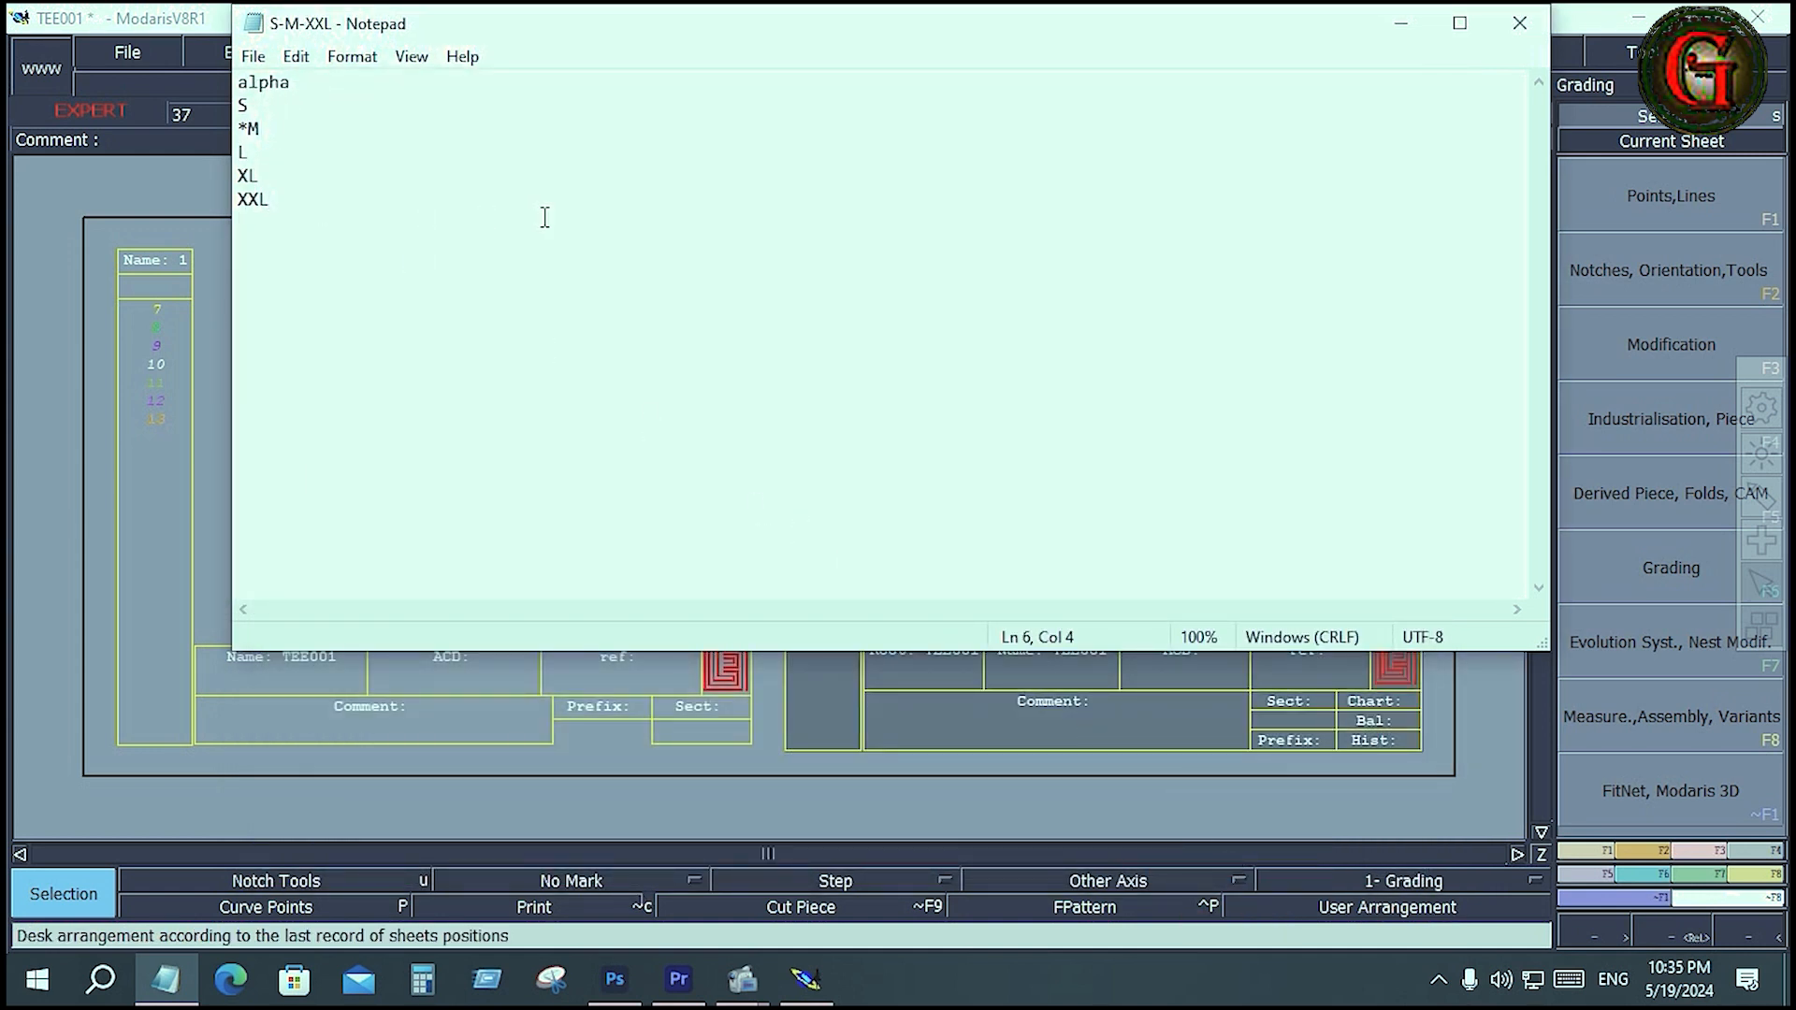
Close Notepad and display the Evolution System commands in Modaris, moving the floating toolbar away from them.
left_click(1517, 25)
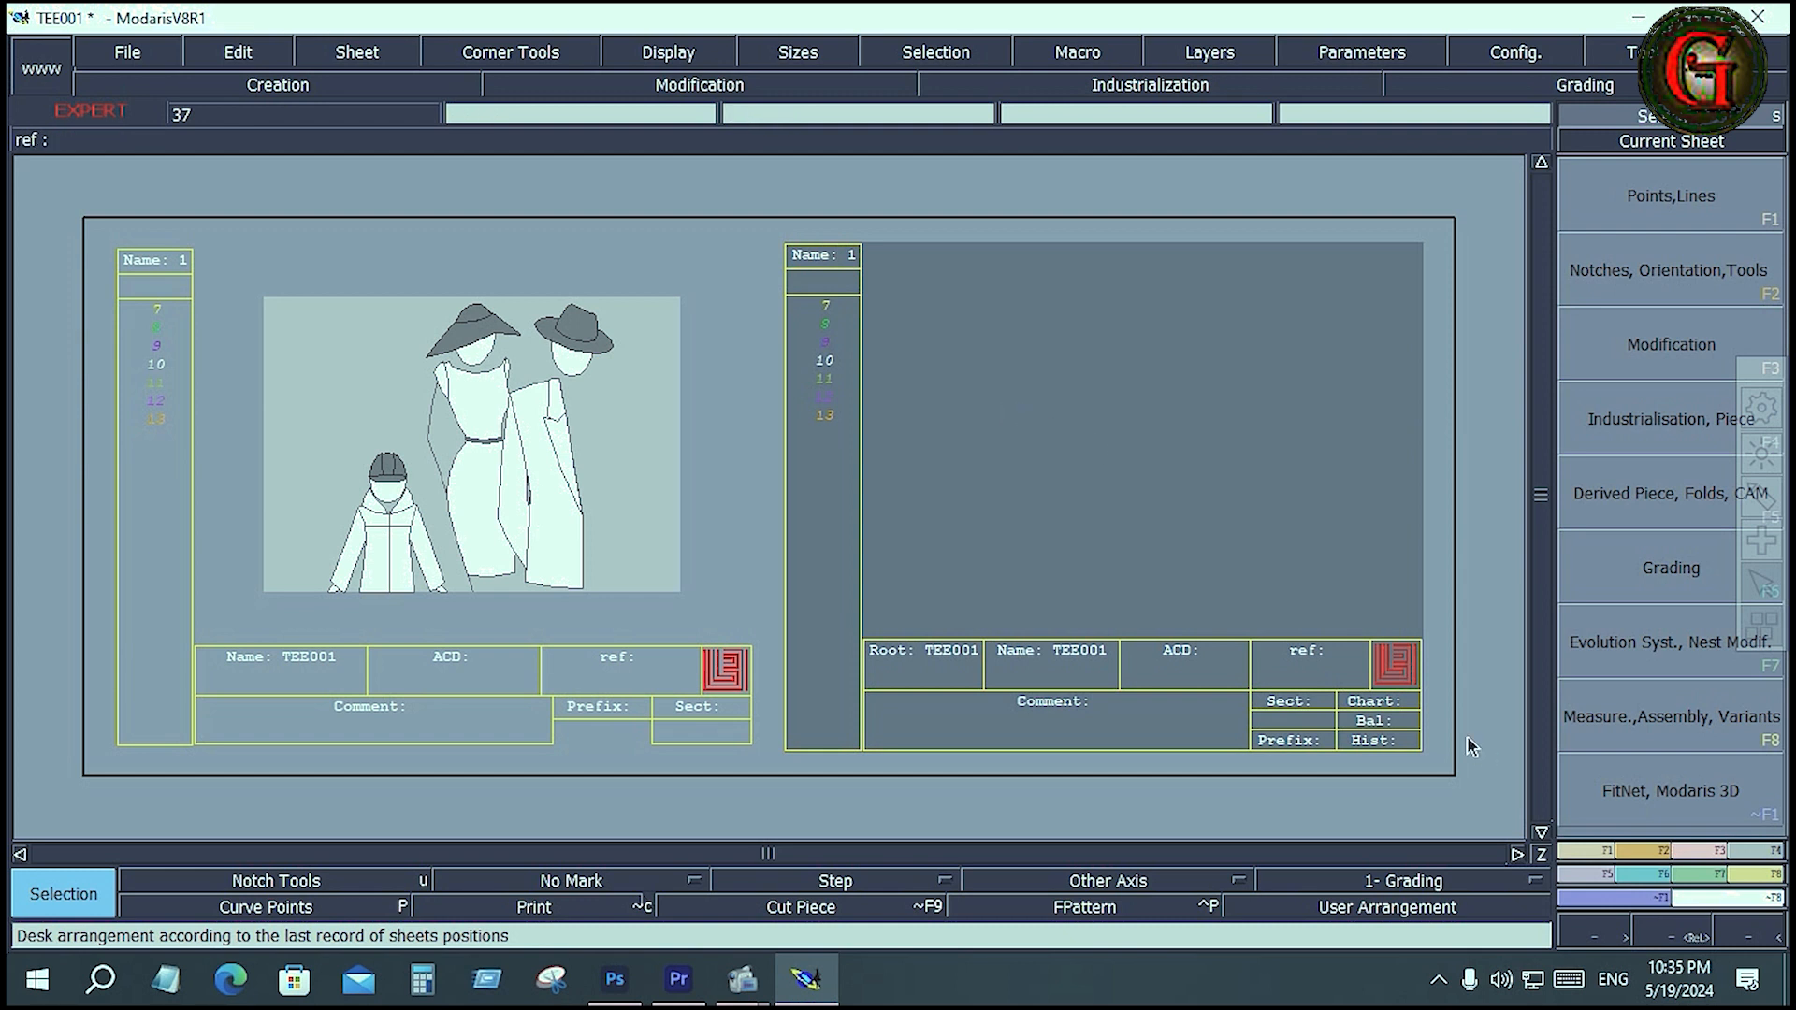
left_click(1715, 875)
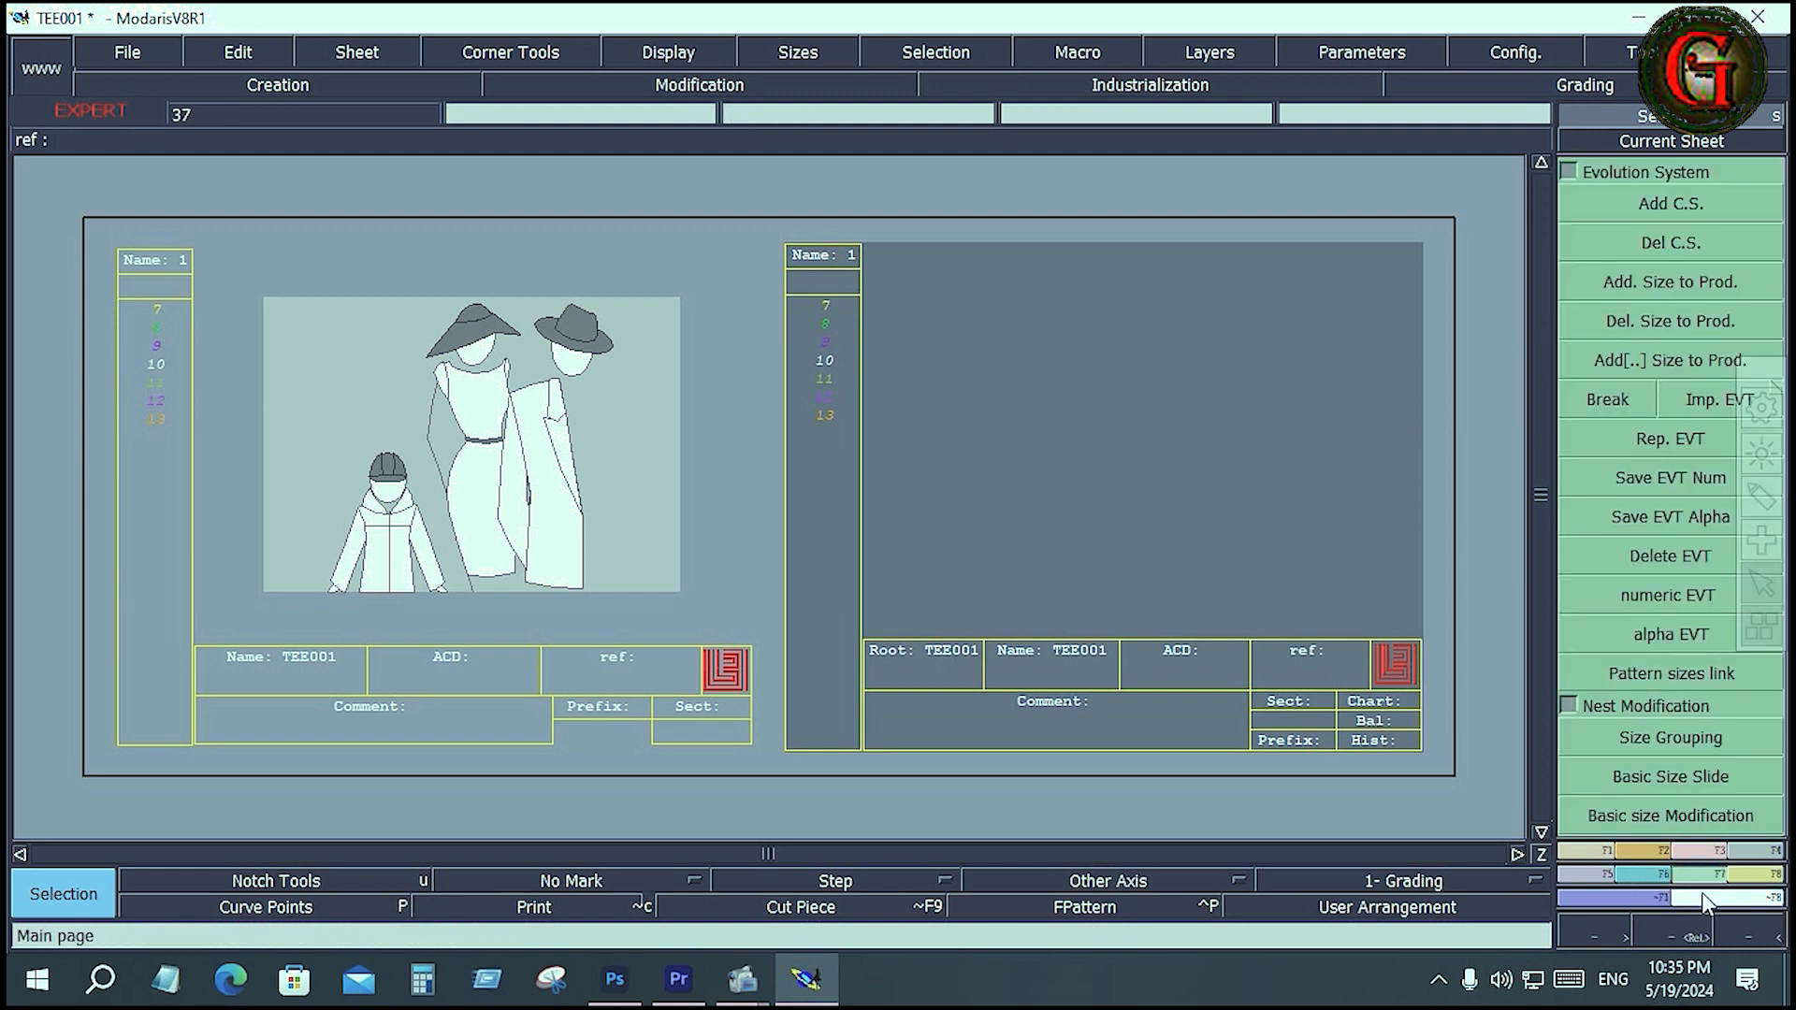
mouse_move(1694, 864)
left_mouse_down()
mouse_move(1728, 867)
mouse_move(1693, 866)
left_mouse_up()
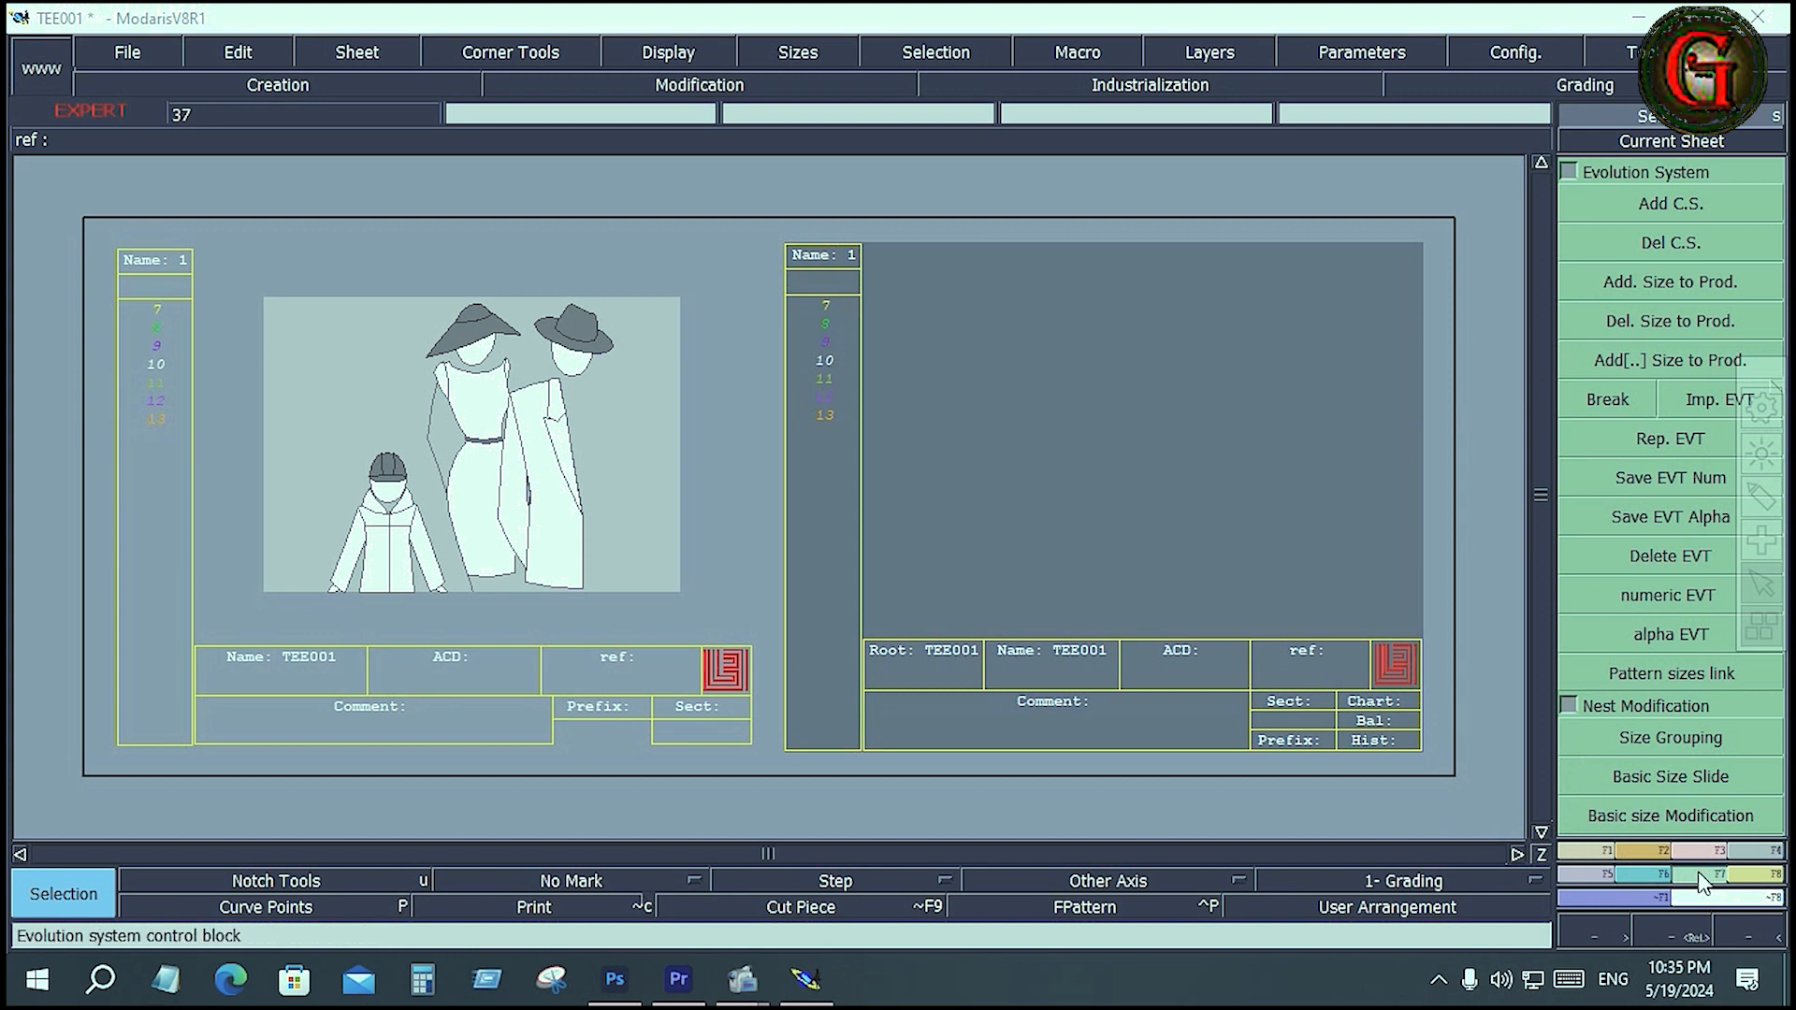
left_click(1697, 778)
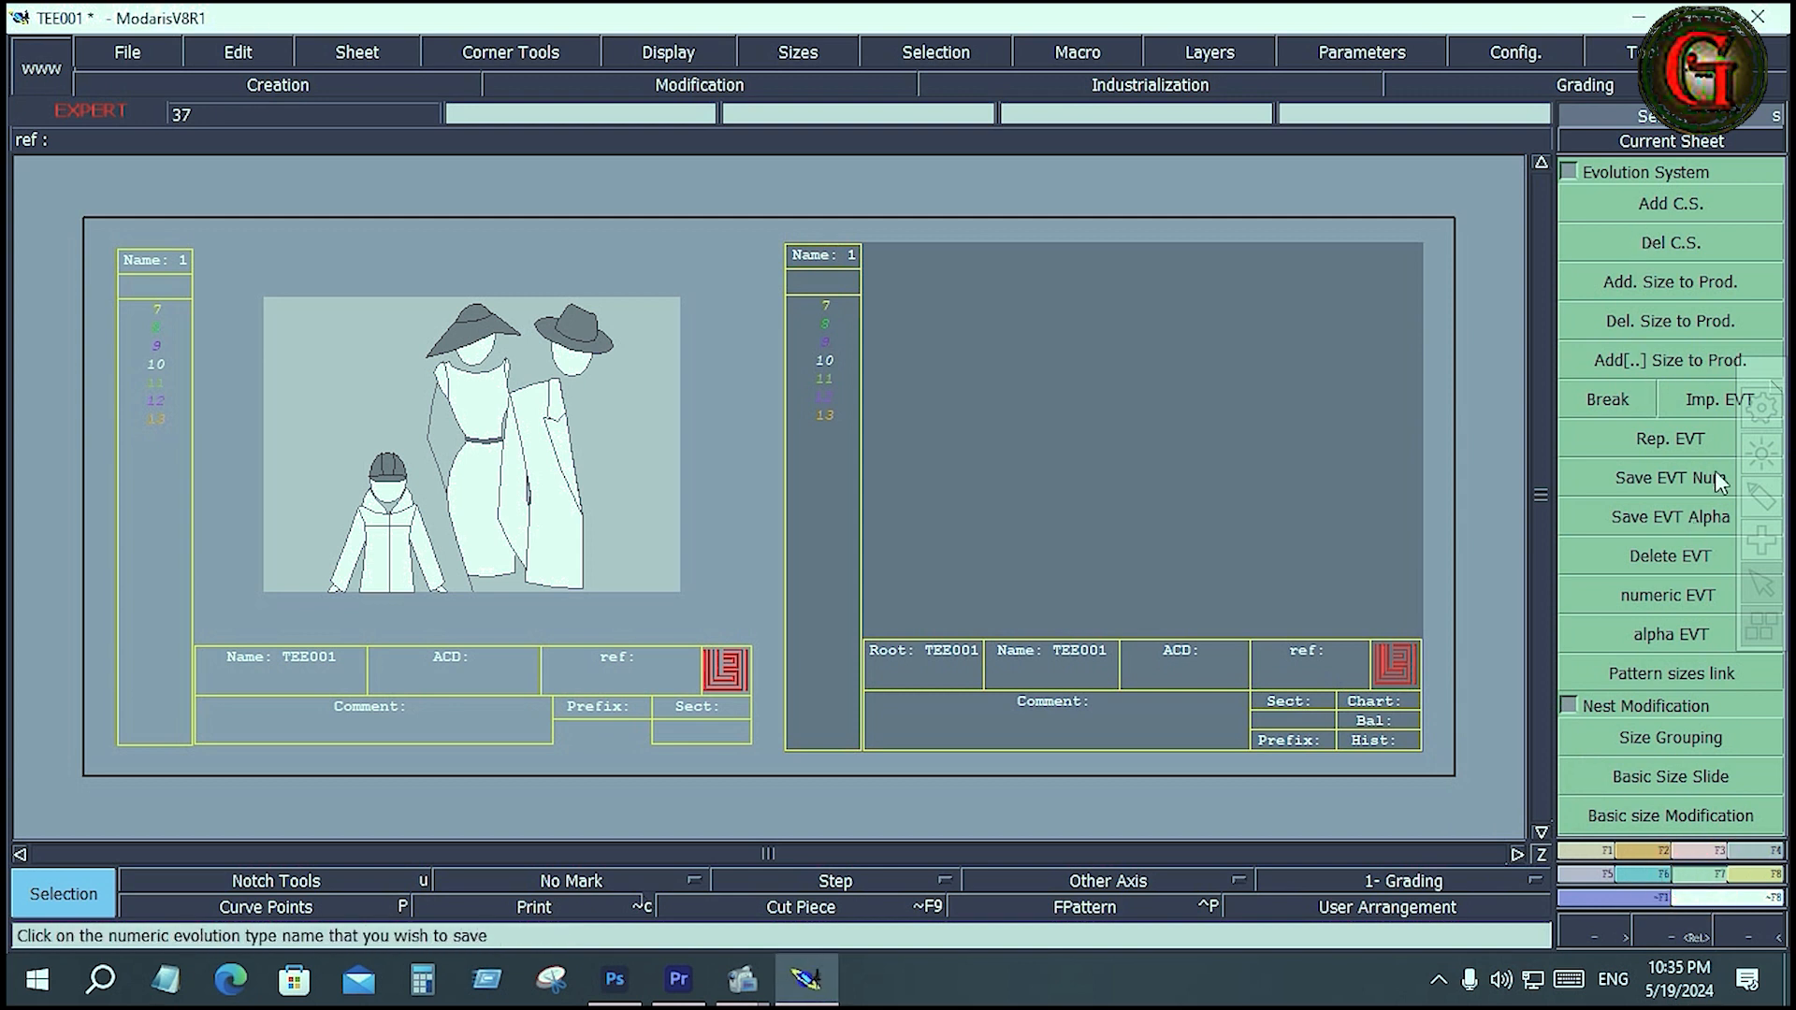
left_click_drag(1744, 381, 48, 554)
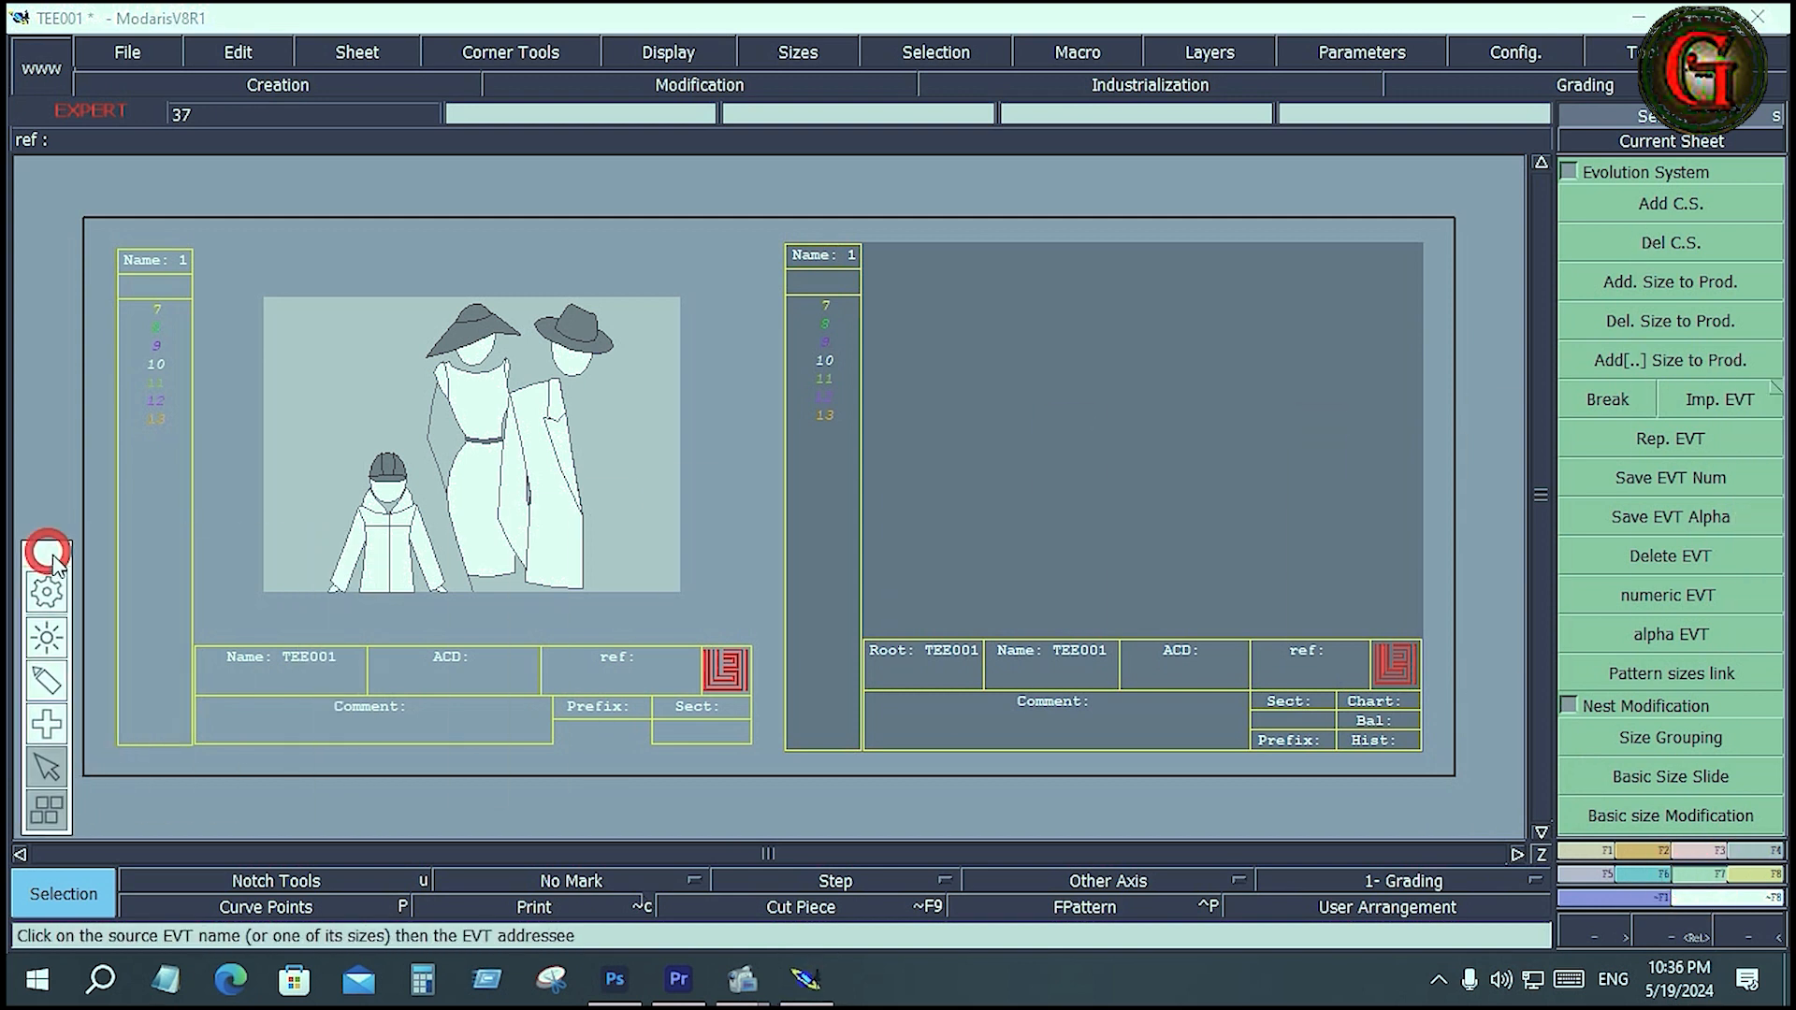
Import the S-M-XXL size file from Desktop, LECTRA TRANNING PACK, SIZE TABLE as the TEE001 model's evolution, accepting the model consequences.
left_click(1711, 408)
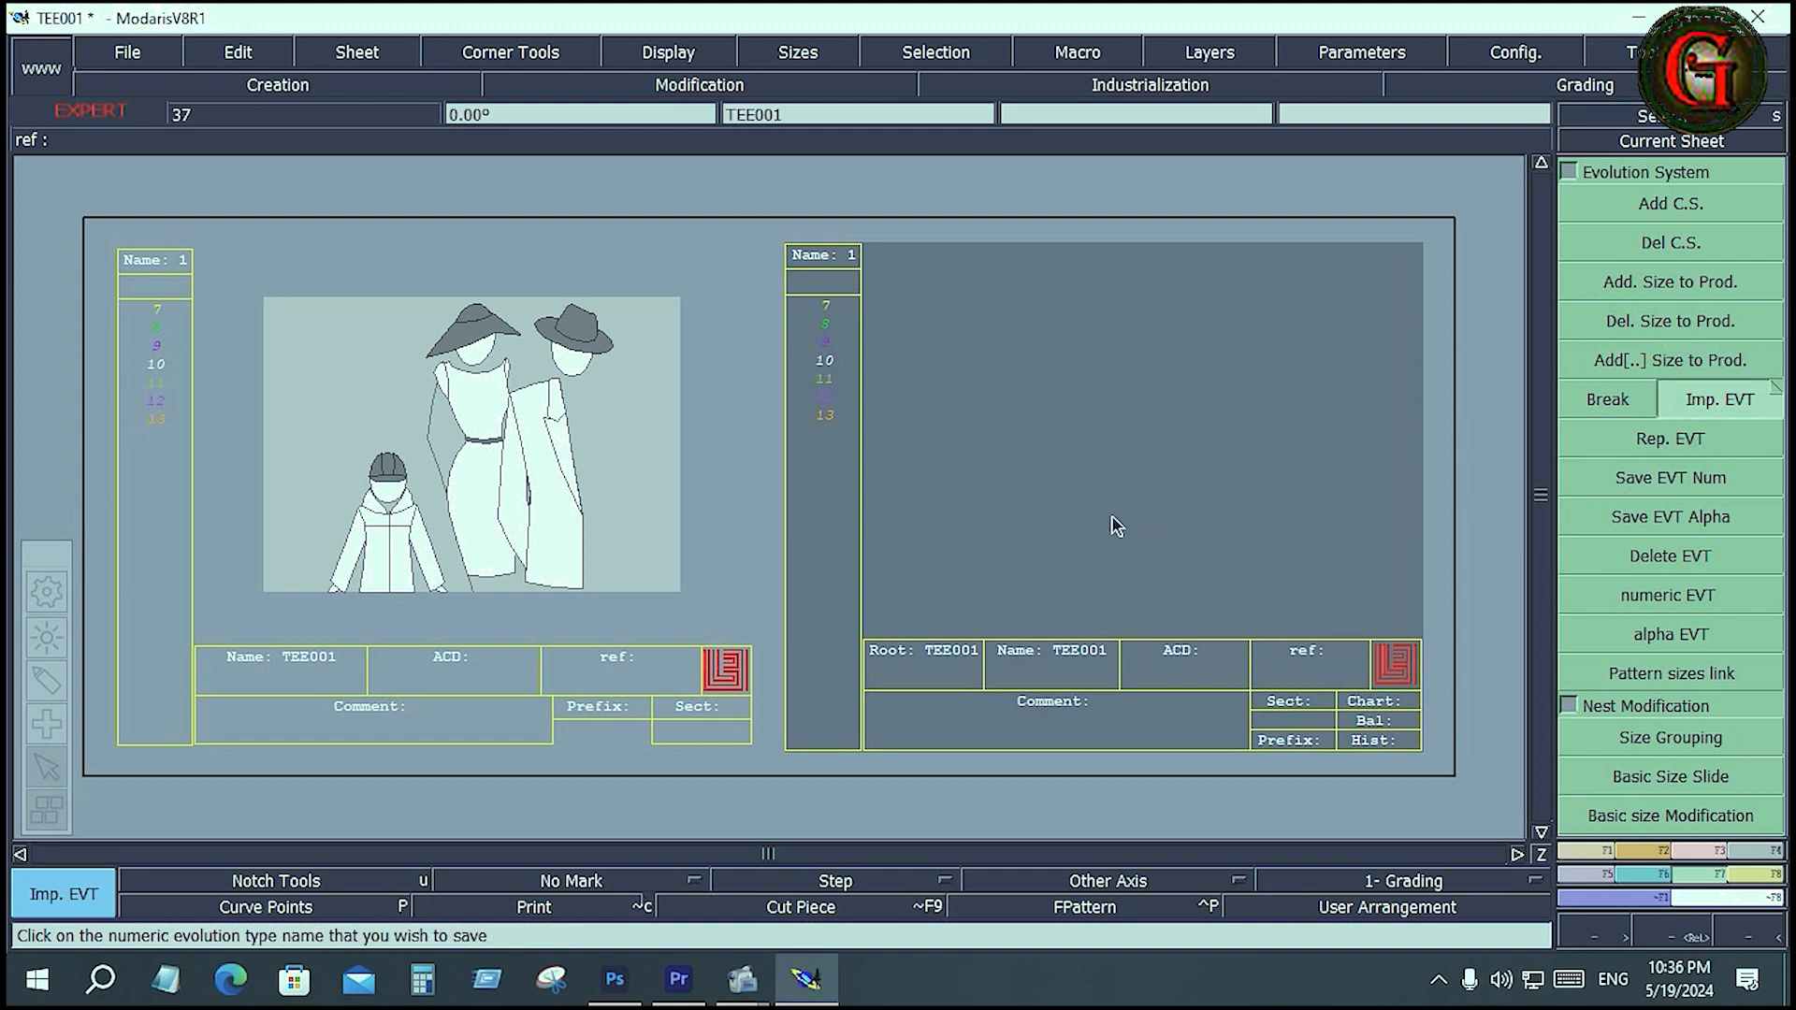
left_click(159, 362)
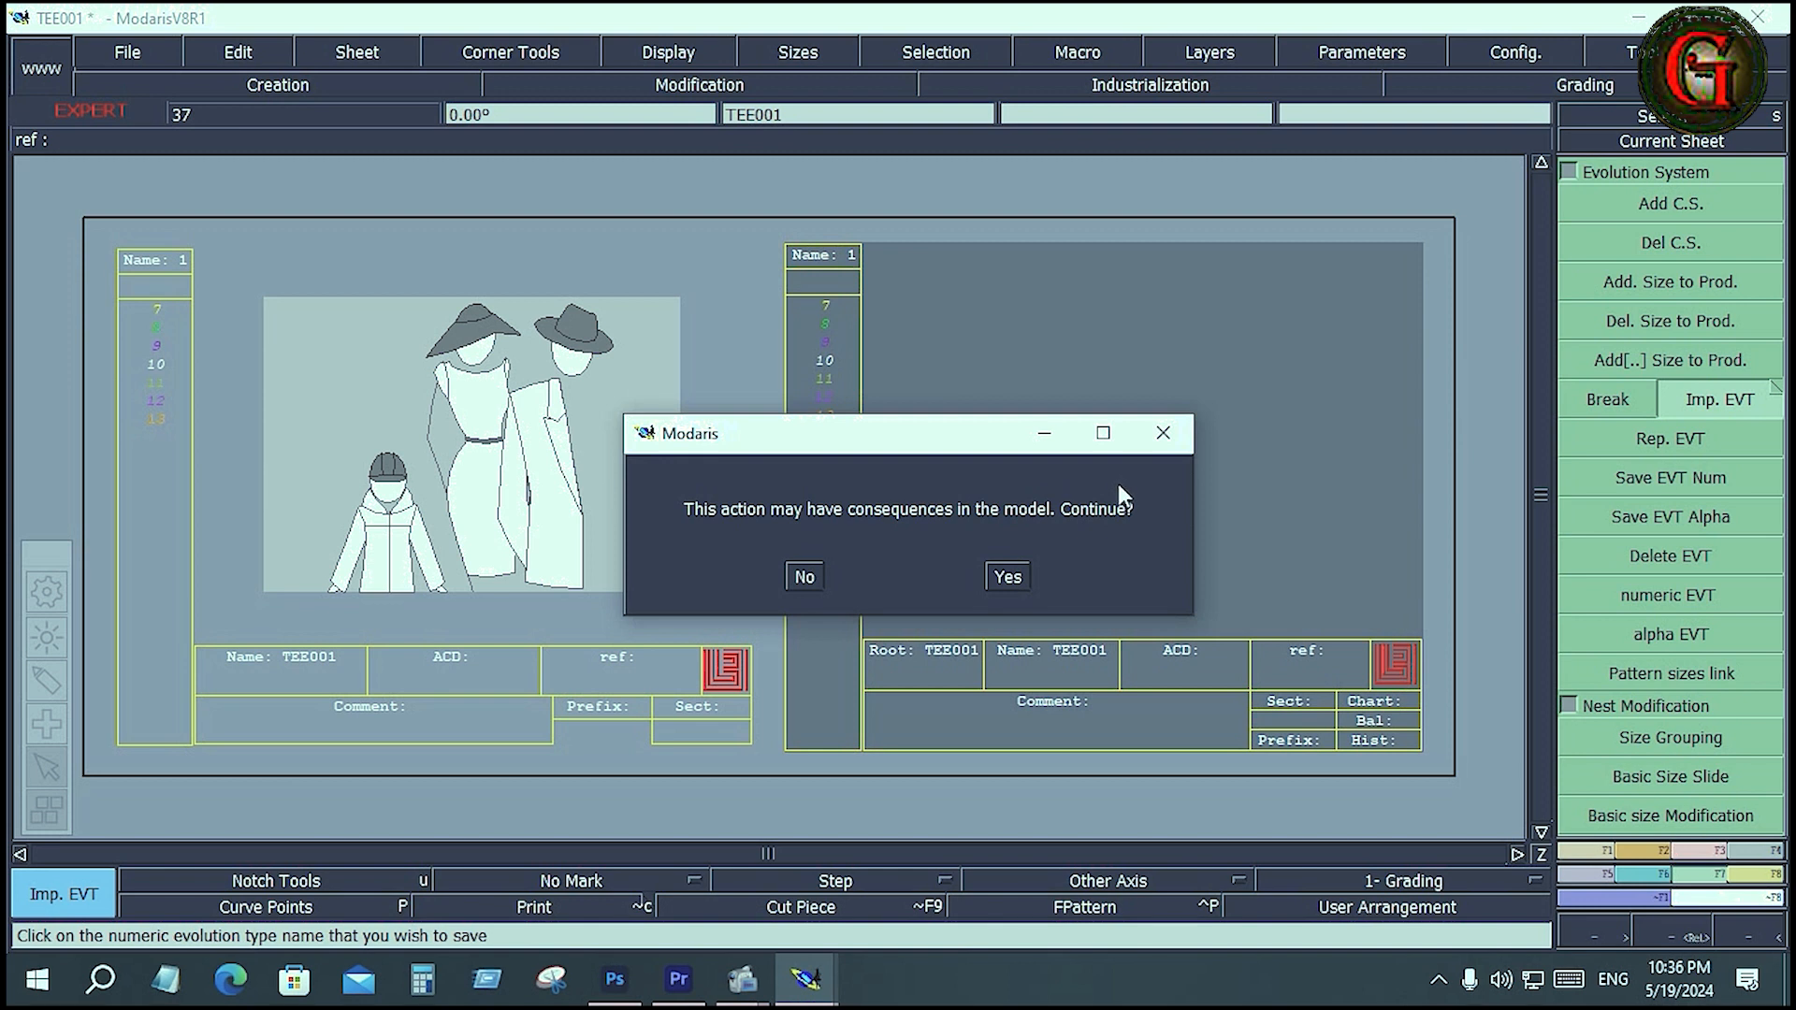
left_click(1007, 576)
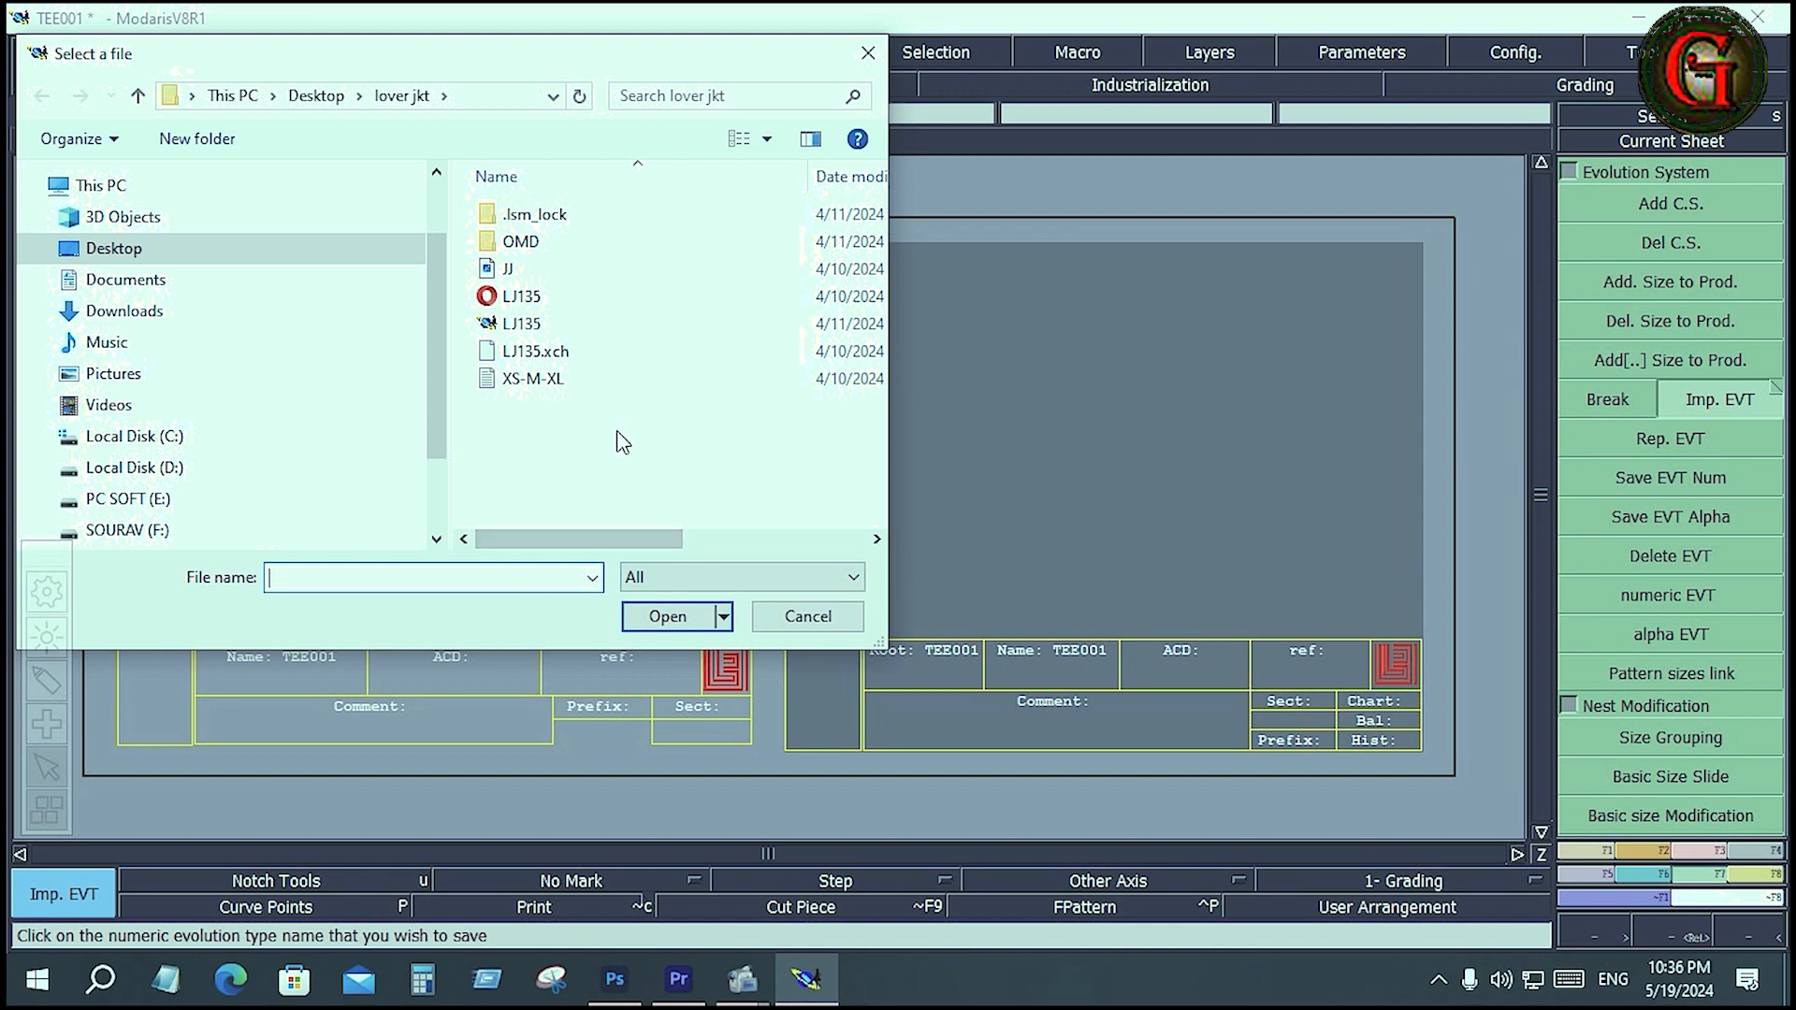
left_click(148, 249)
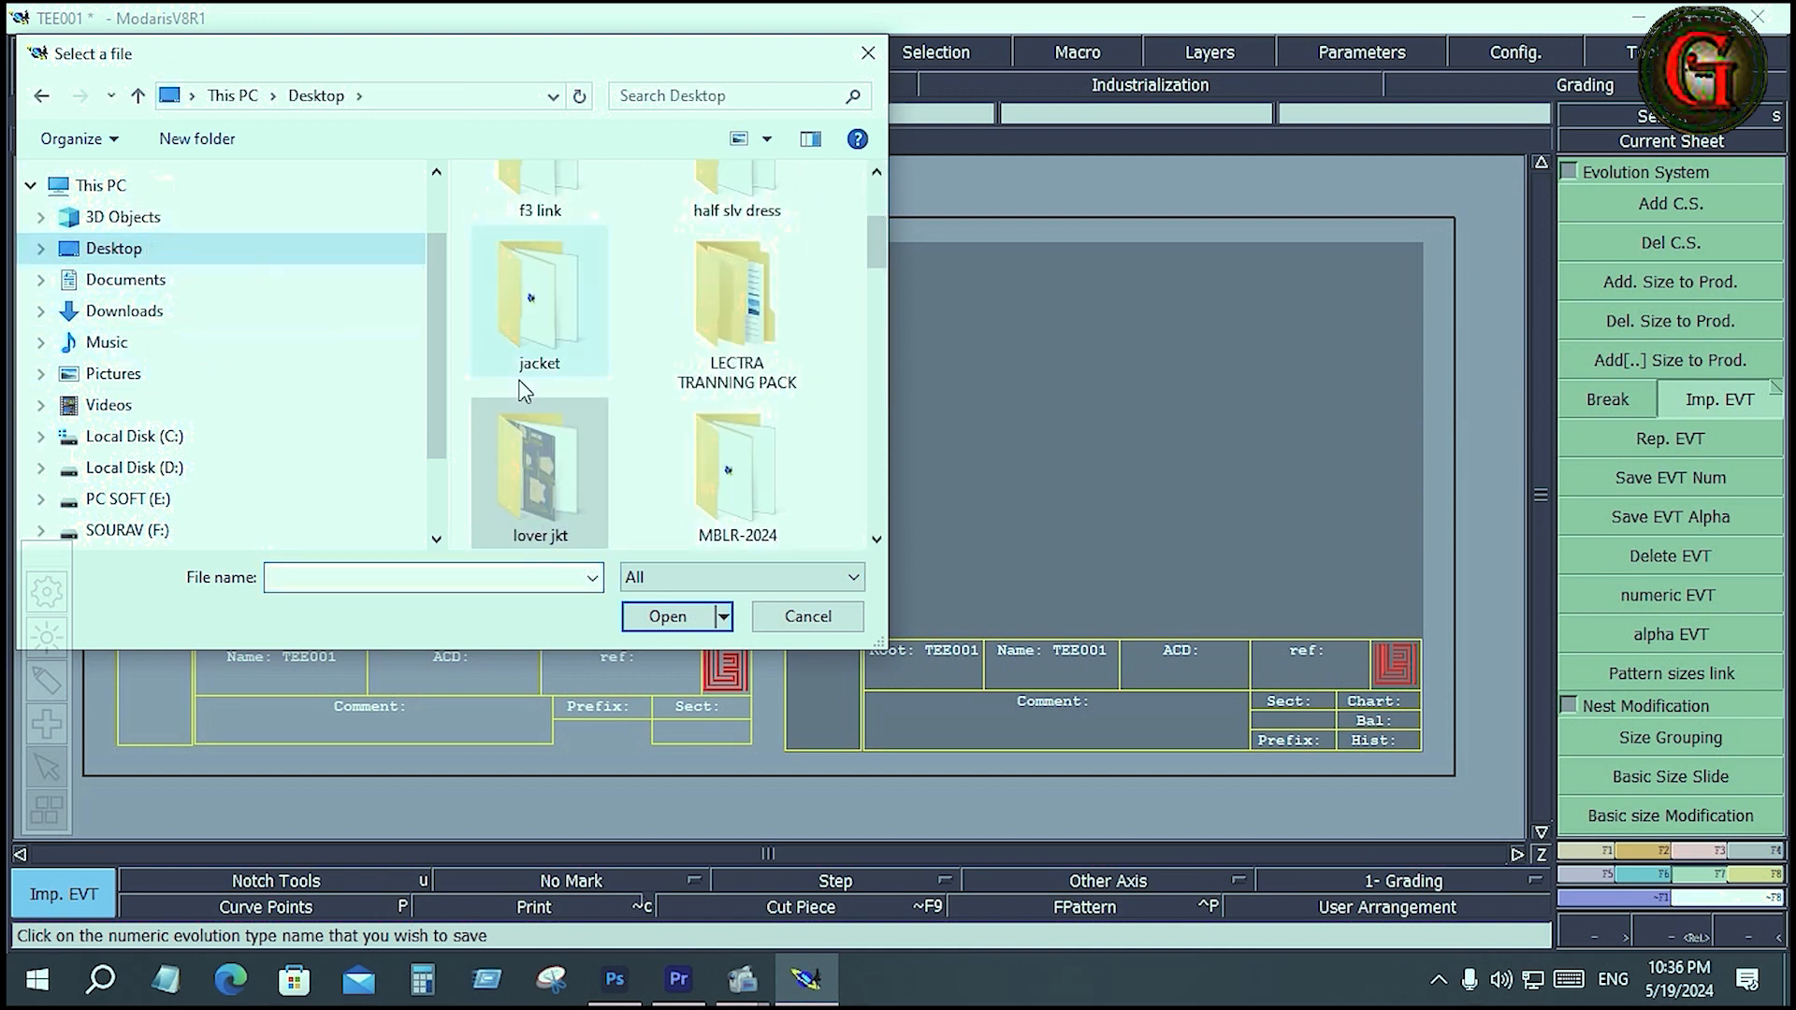
left_click(736, 346)
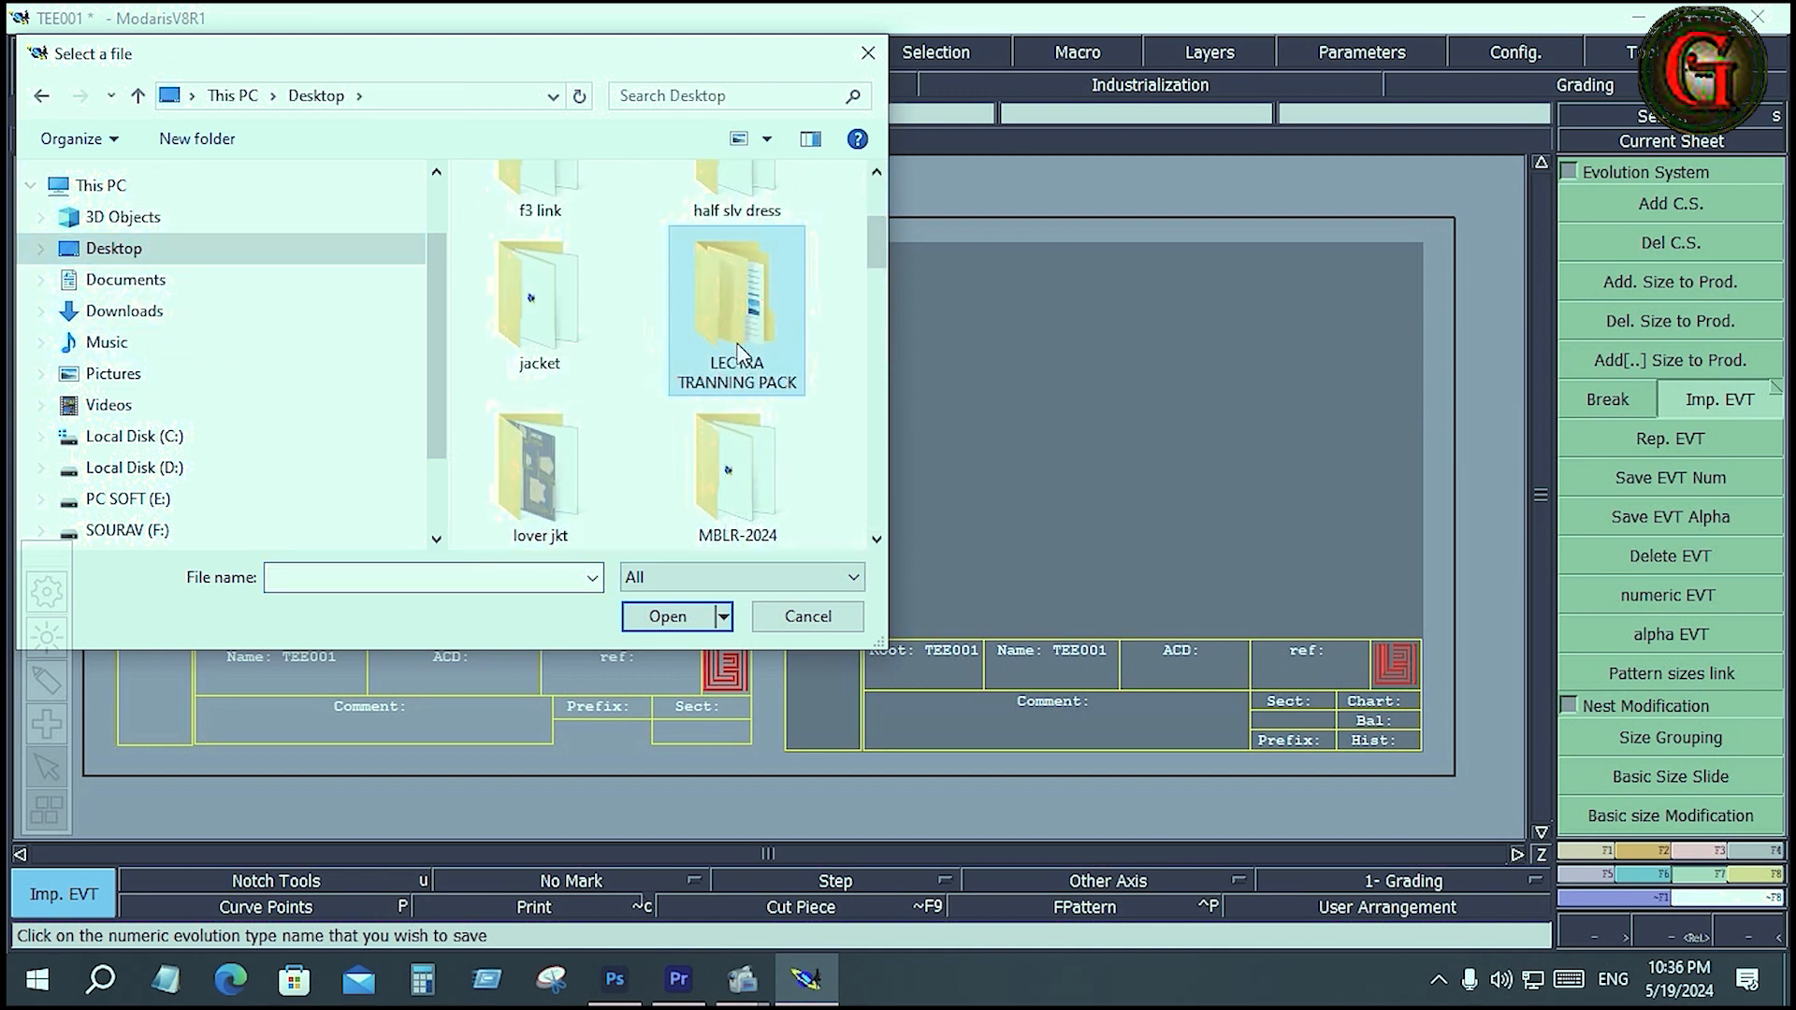
double_click(736, 346)
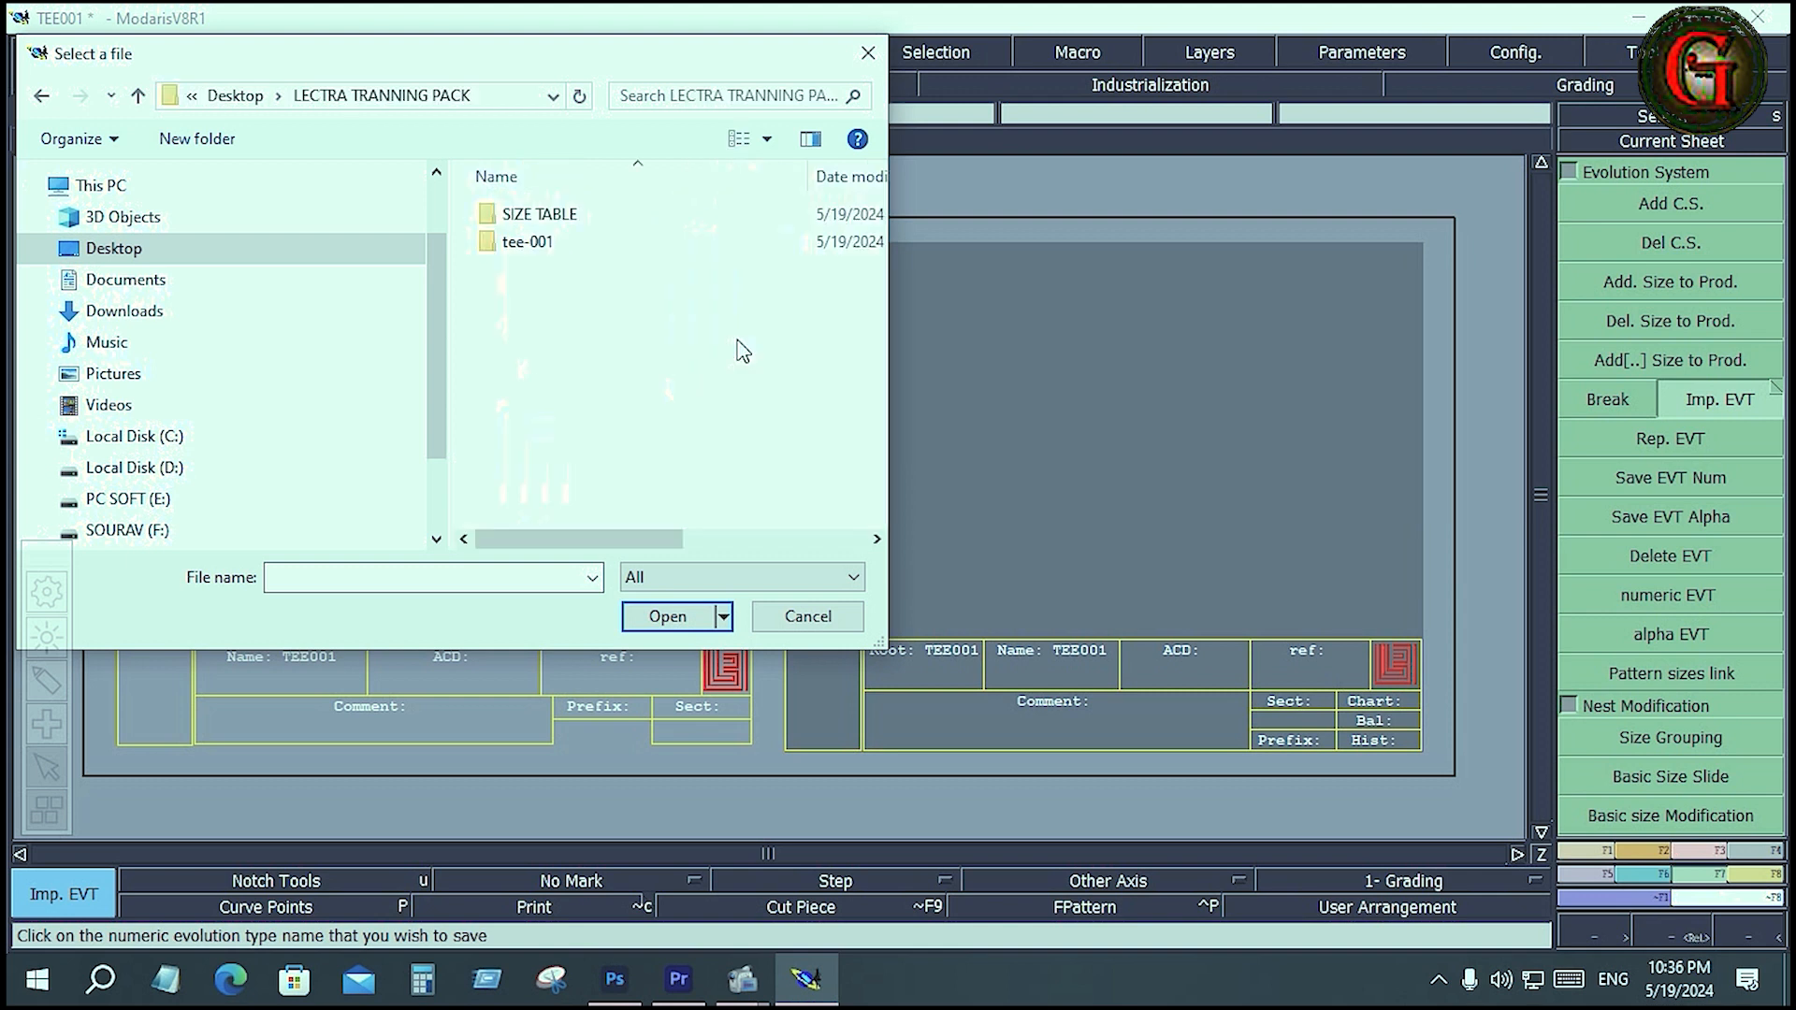
double_click(517, 222)
left_click(537, 226)
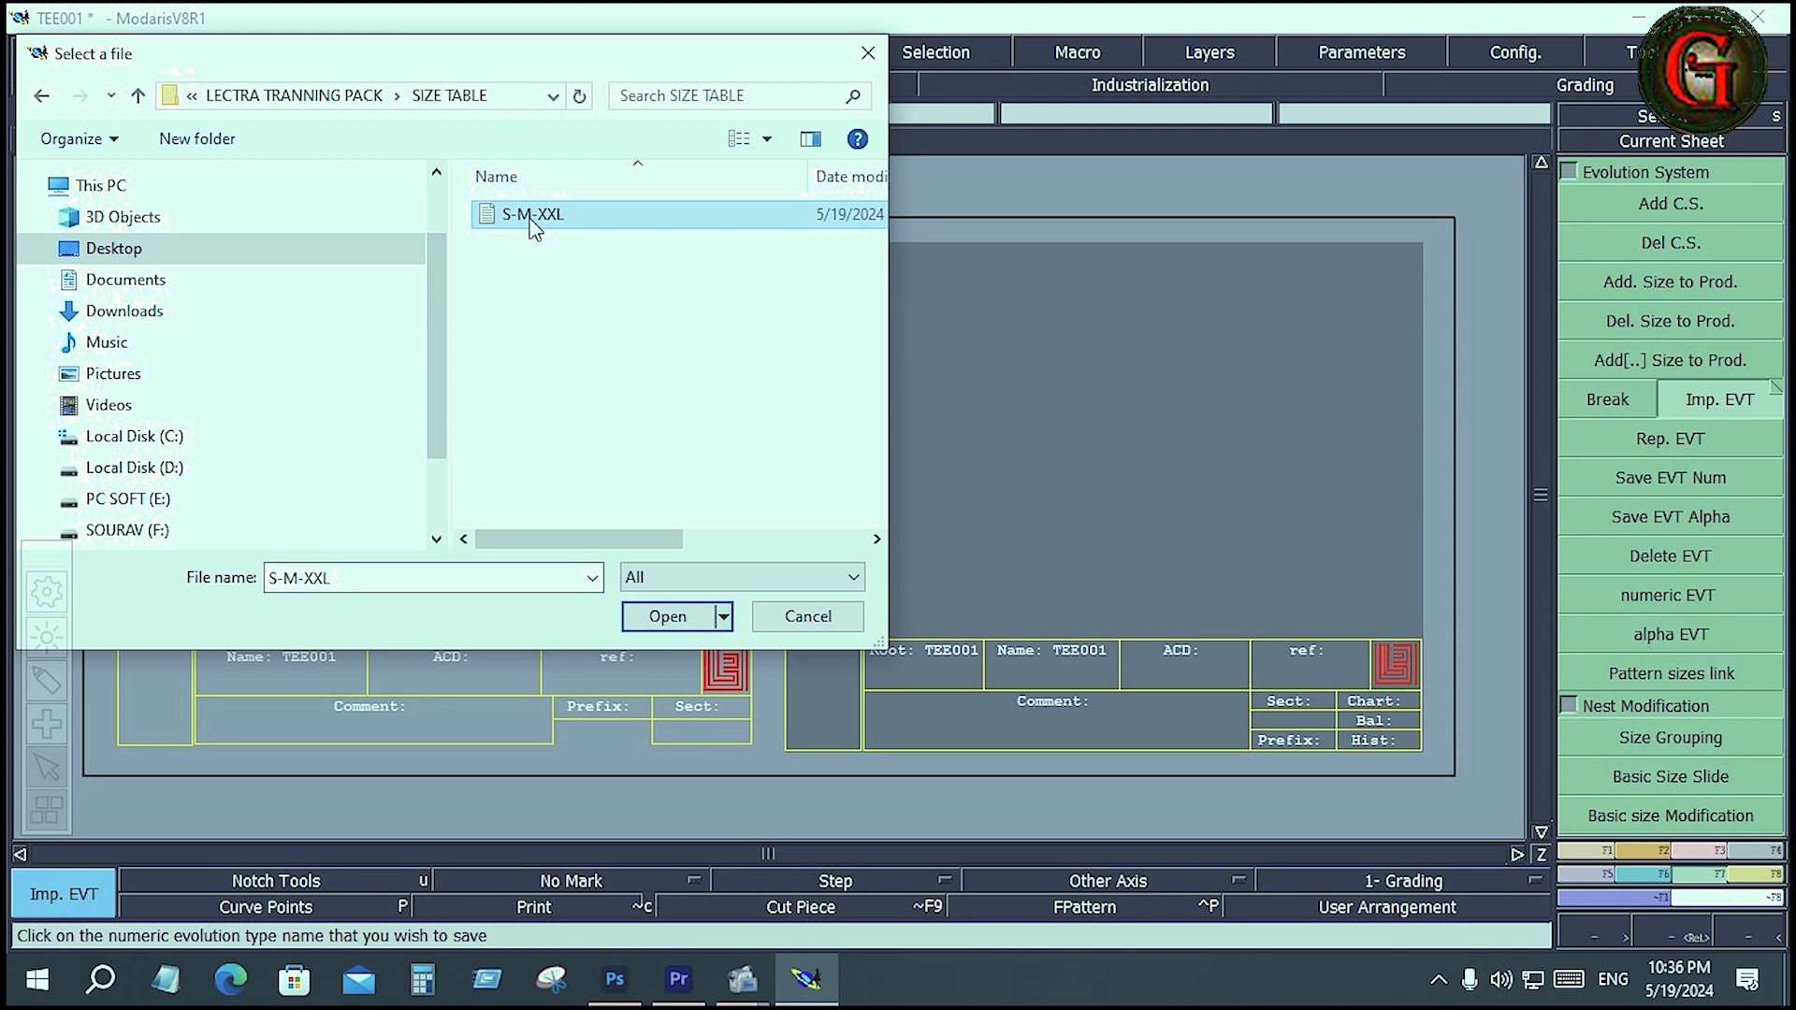
left_click(697, 615)
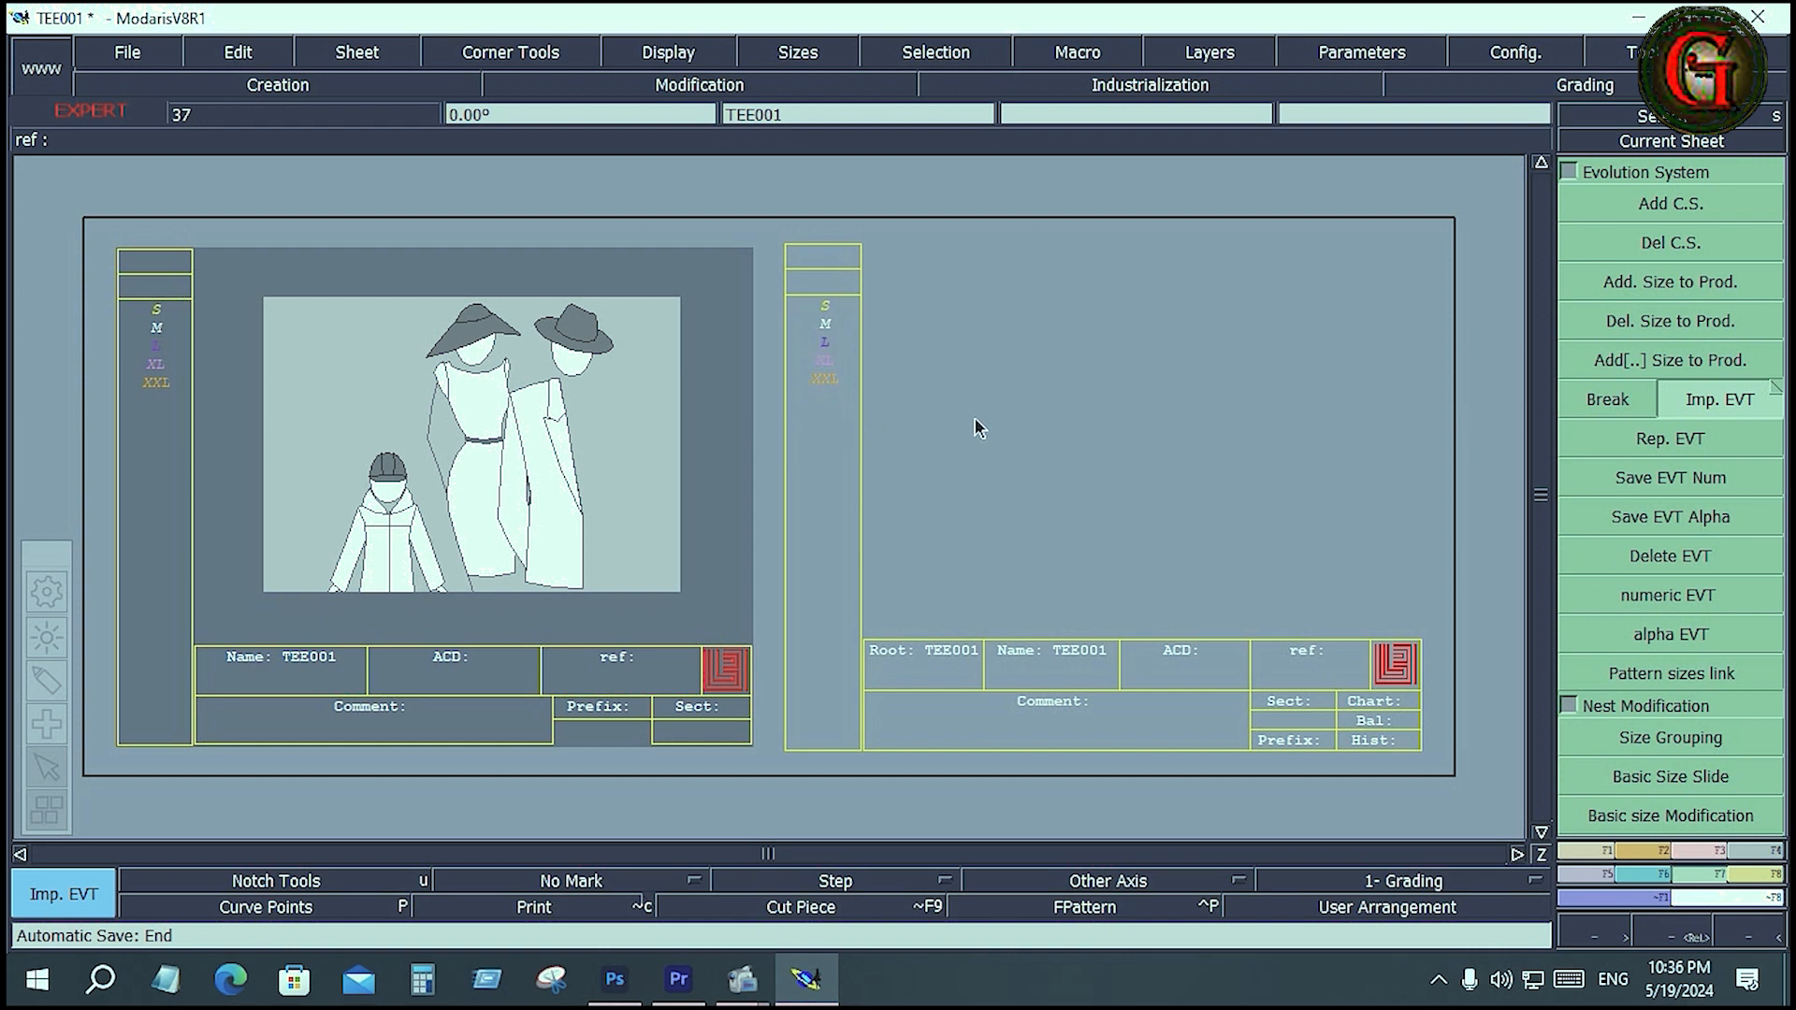
Deactivate the Imp. EVT warning message and try the import command once more, cancelling the file selection.
left_click(1771, 400)
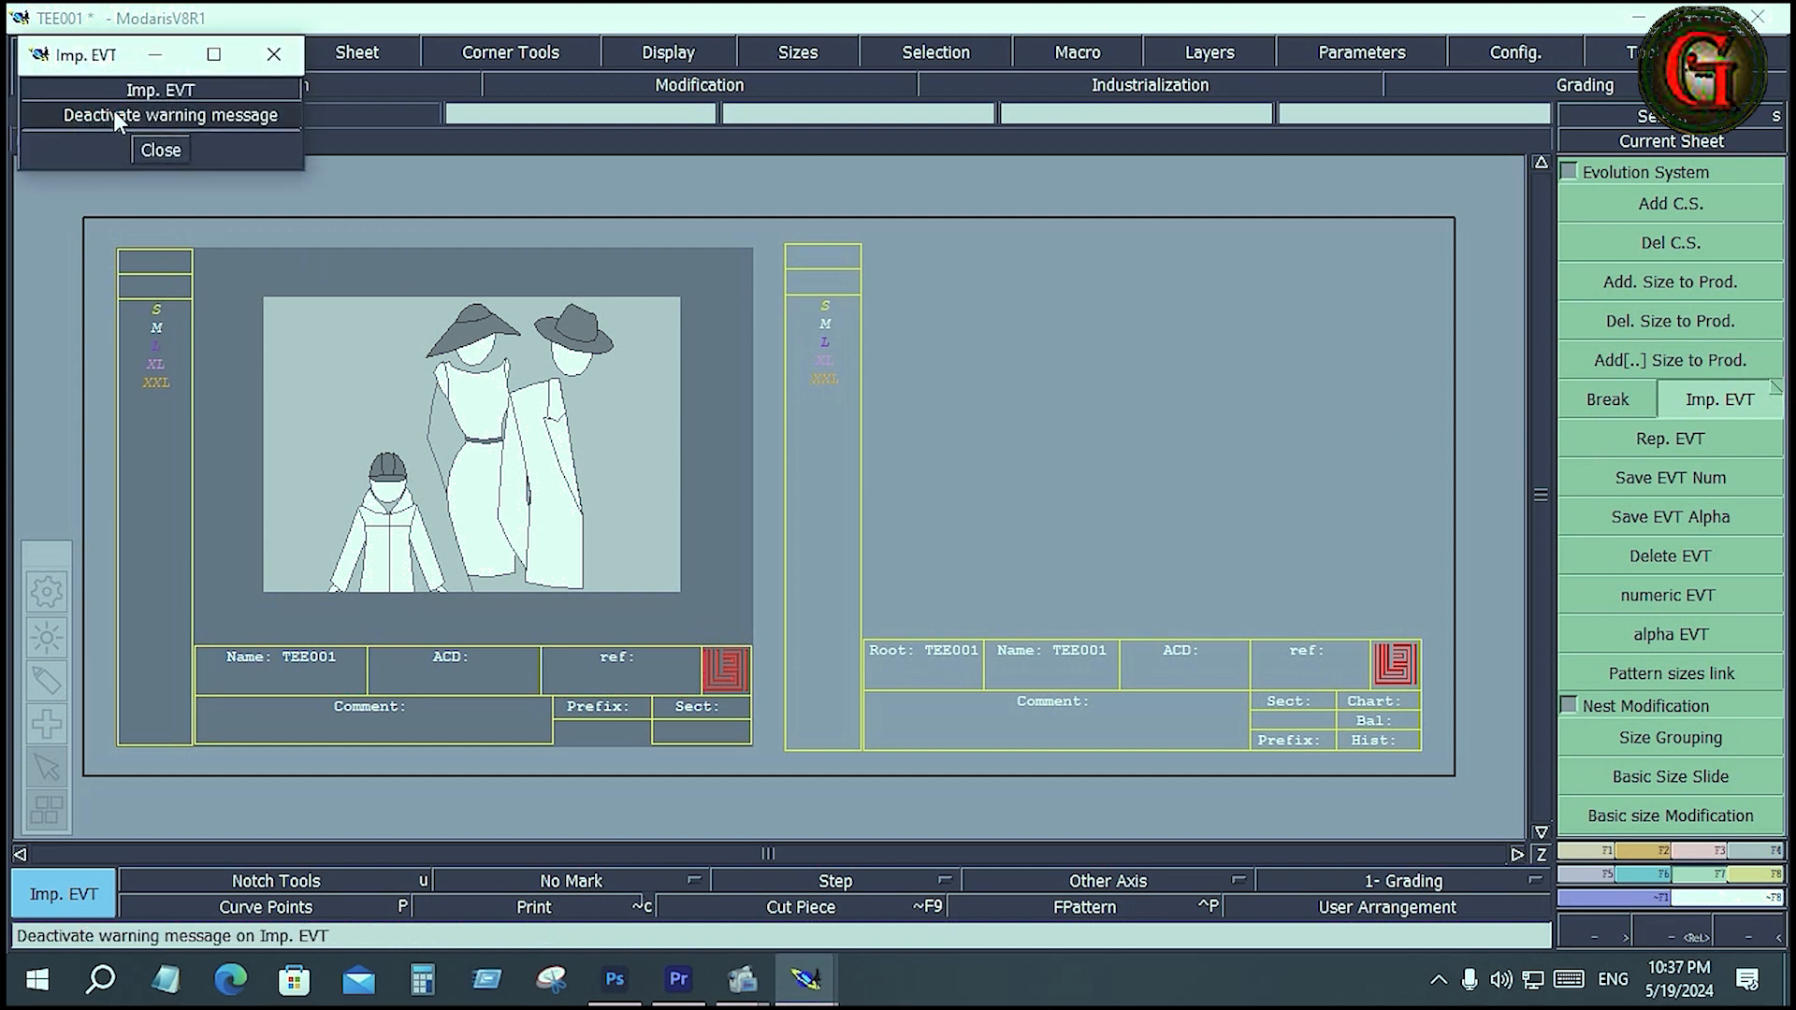
left_click(53, 114)
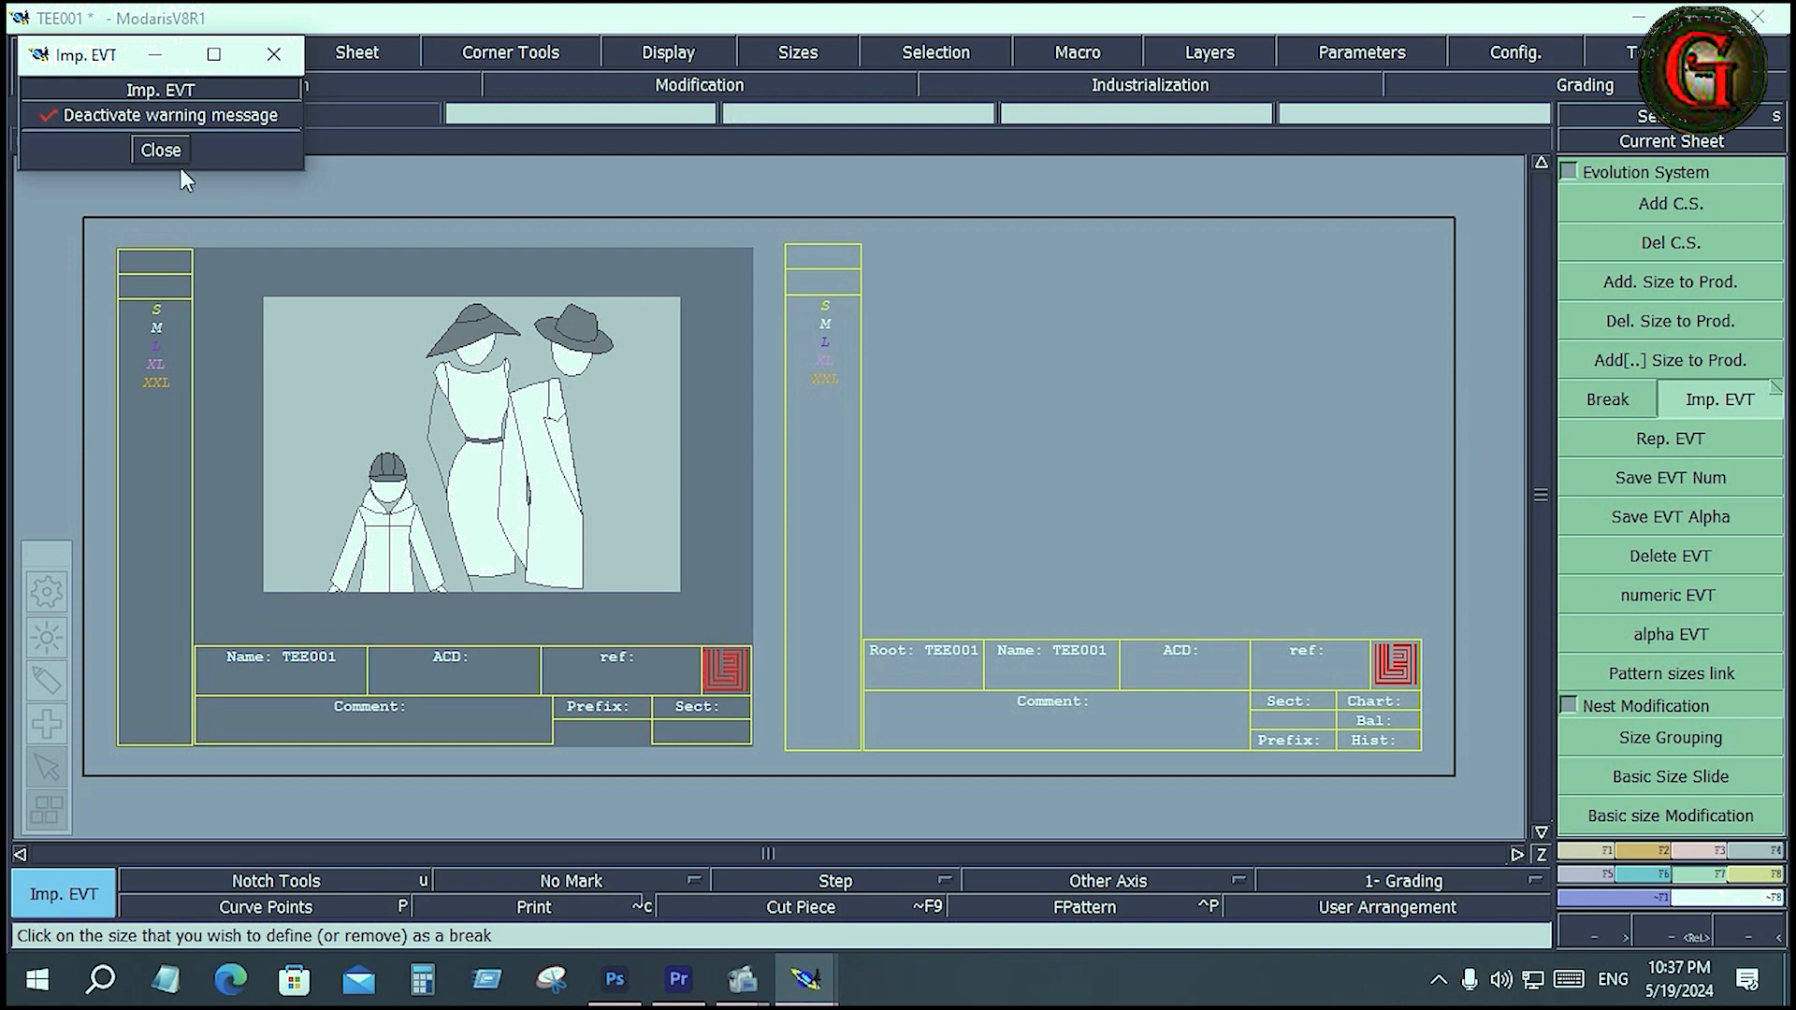
left_click(157, 152)
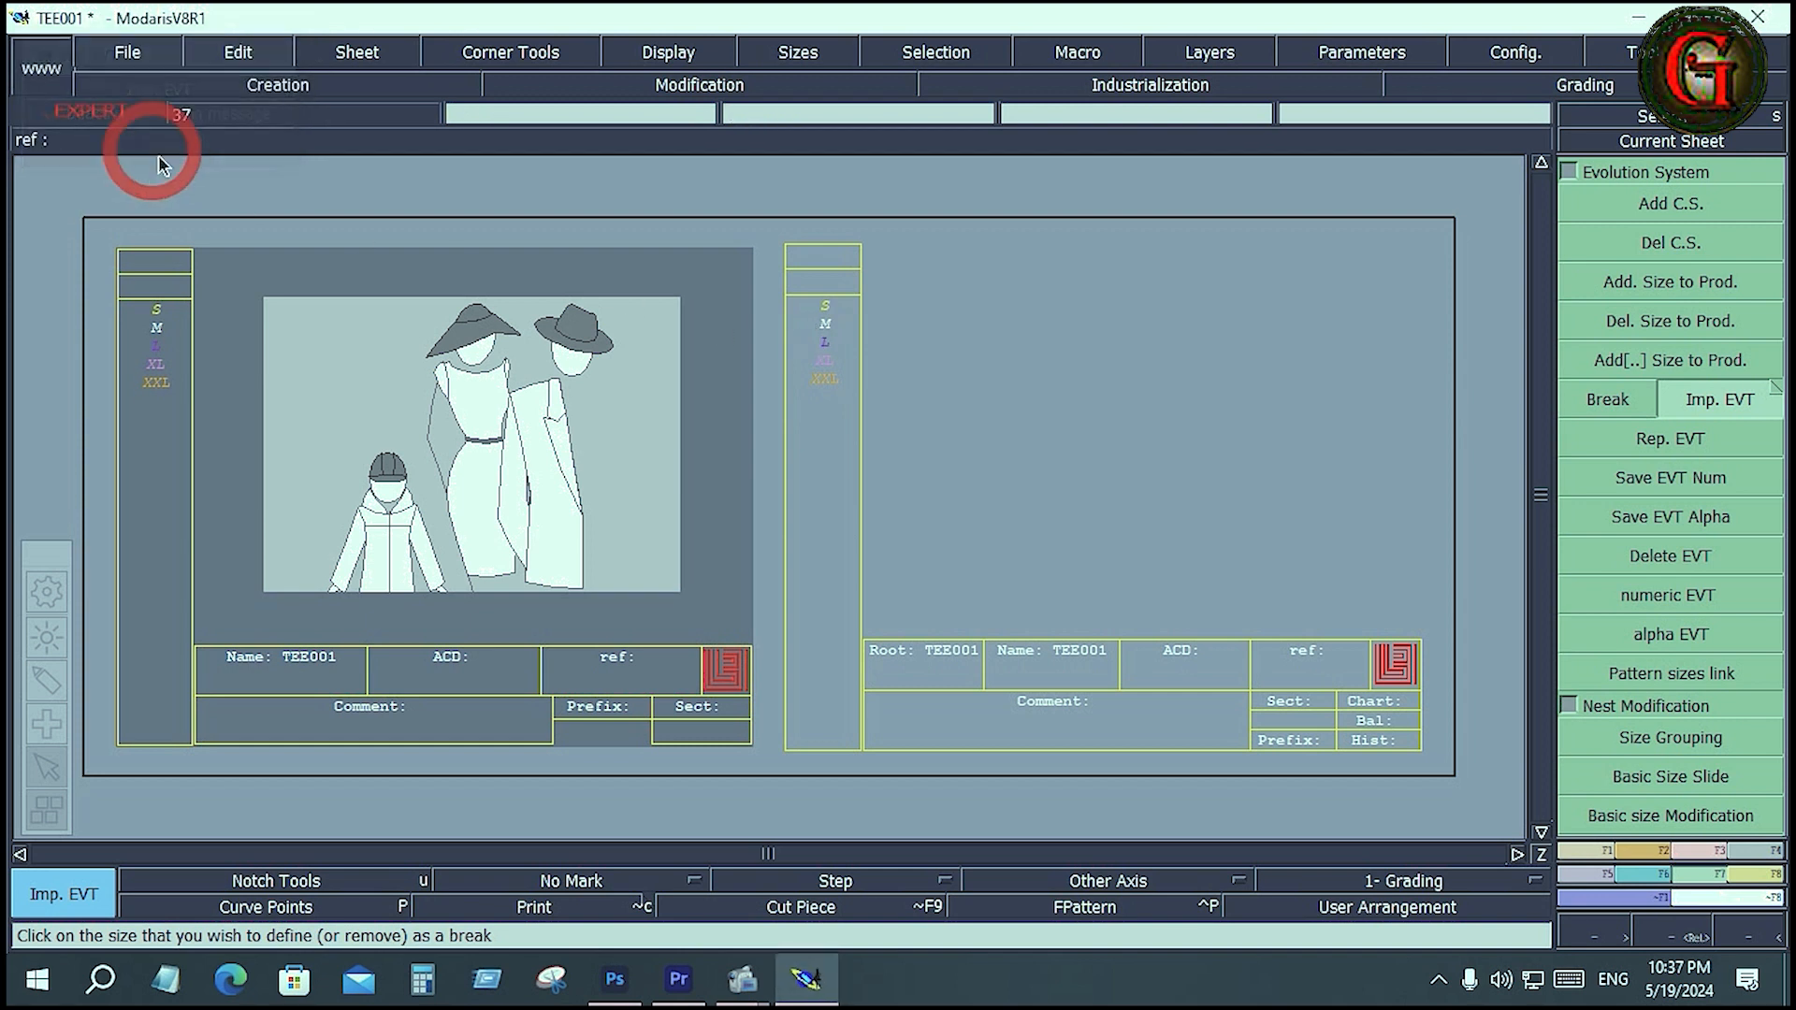
left_click(1698, 402)
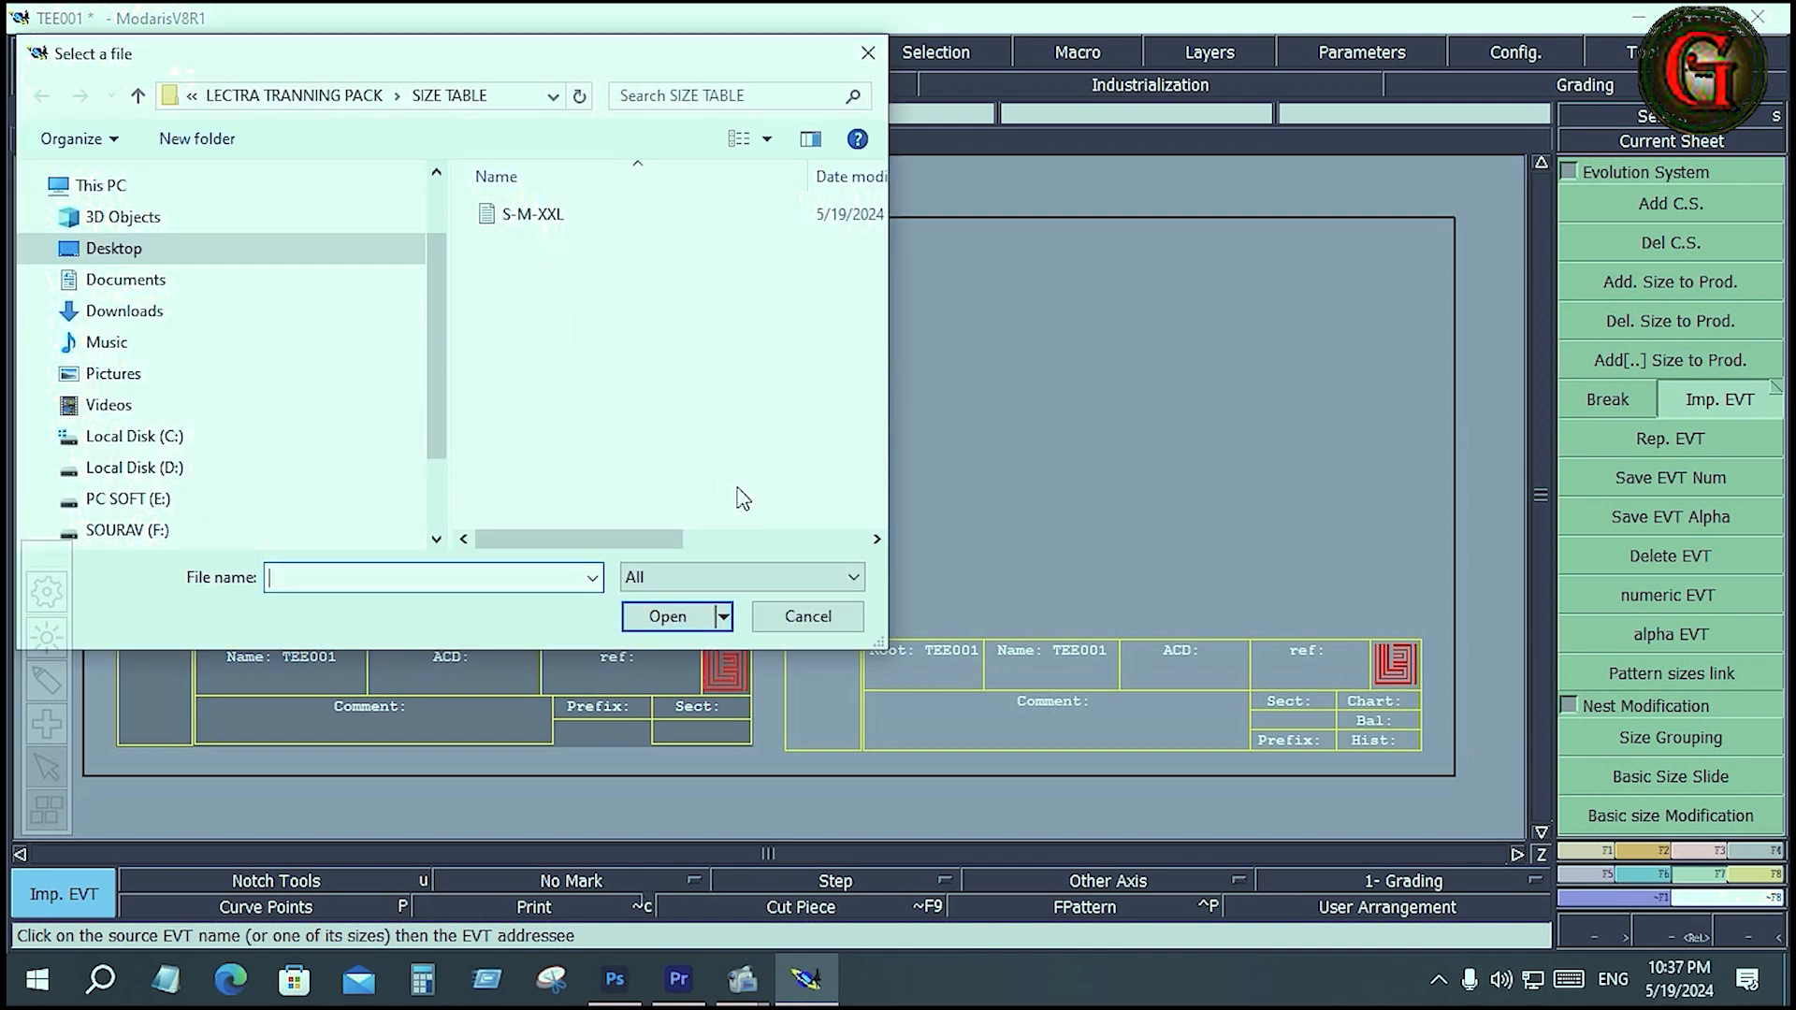
left_click(830, 617)
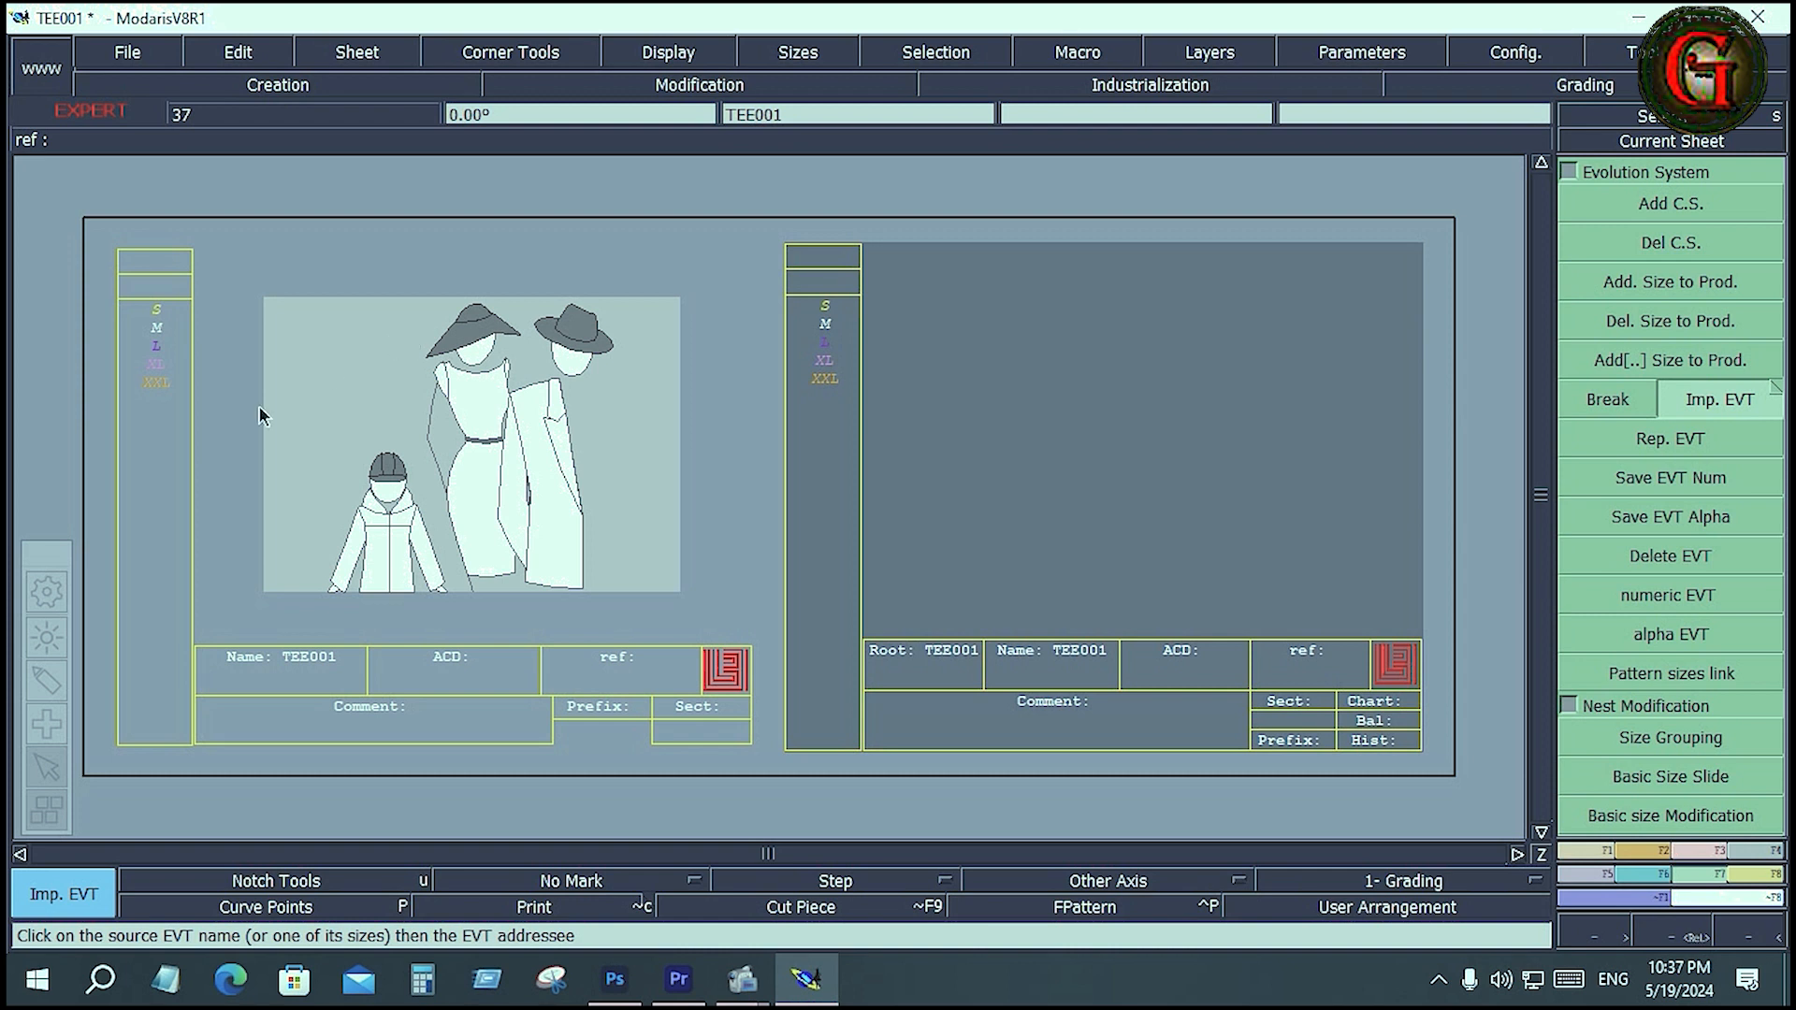
left_click(1363, 49)
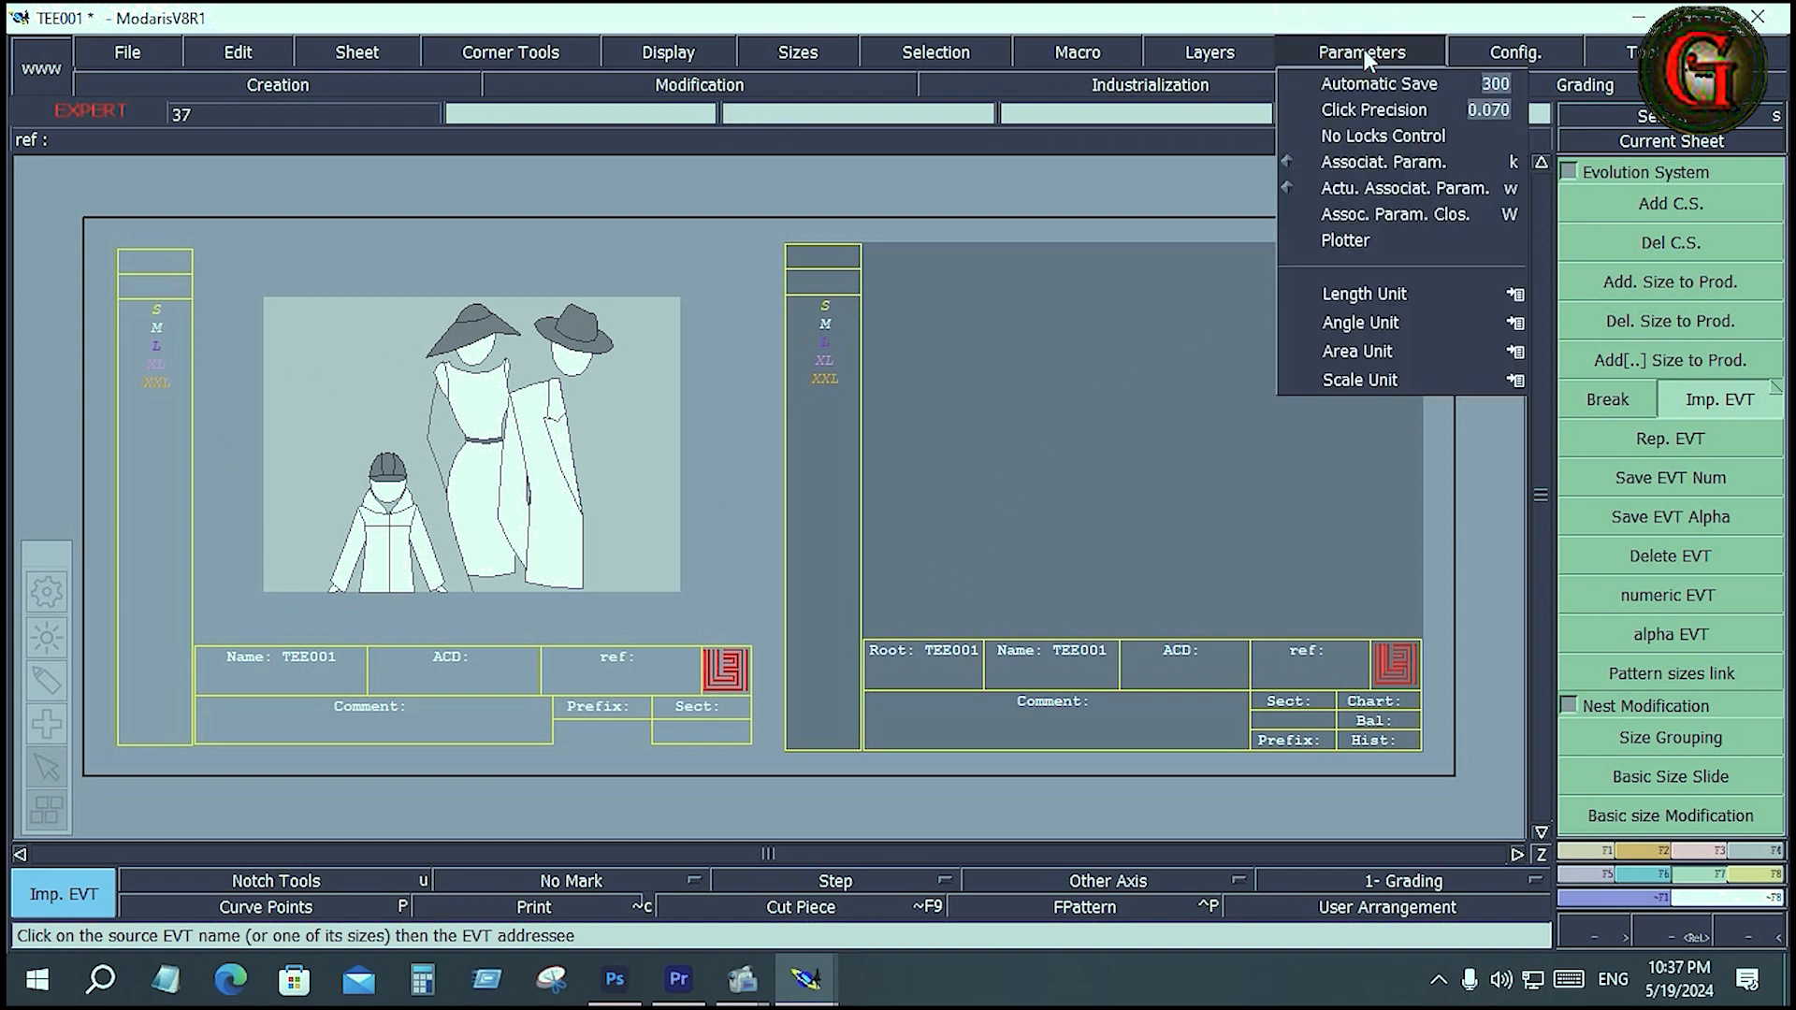
left_click(1023, 194)
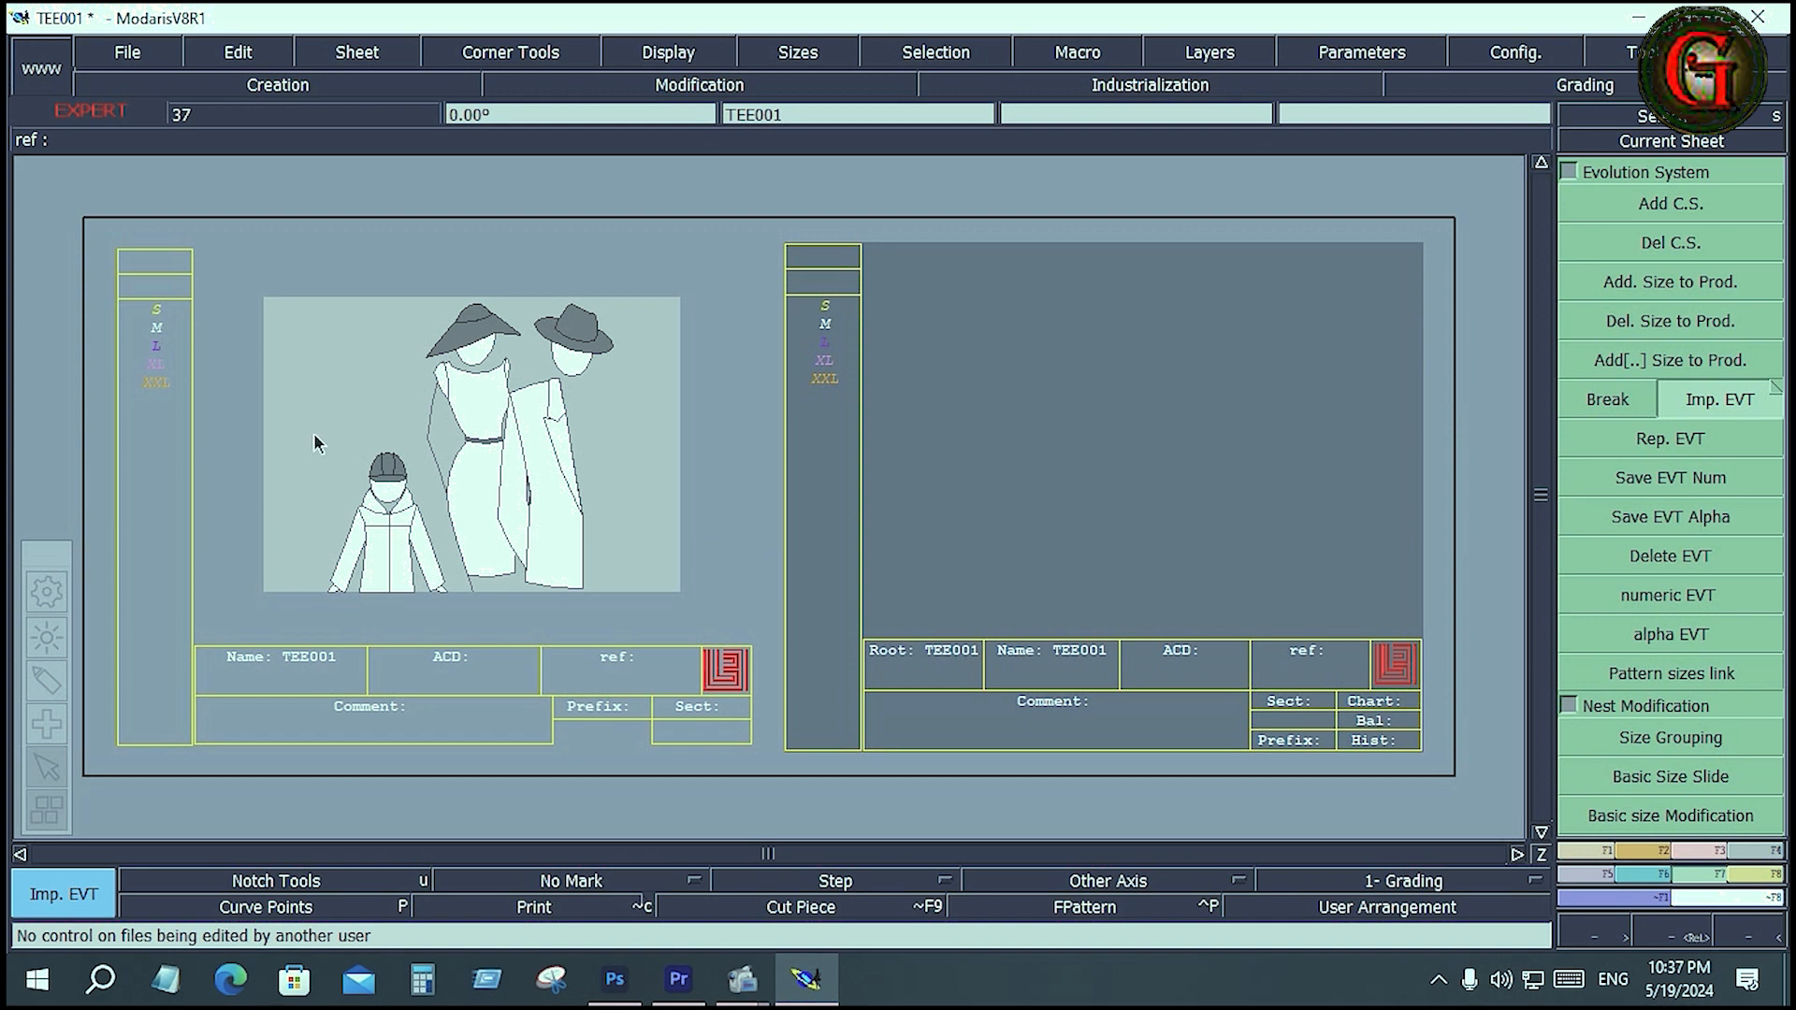
Set the Open Model access path to the tee-001 folder inside LECTRA TRANNING PACK on the Desktop.
left_click(134, 56)
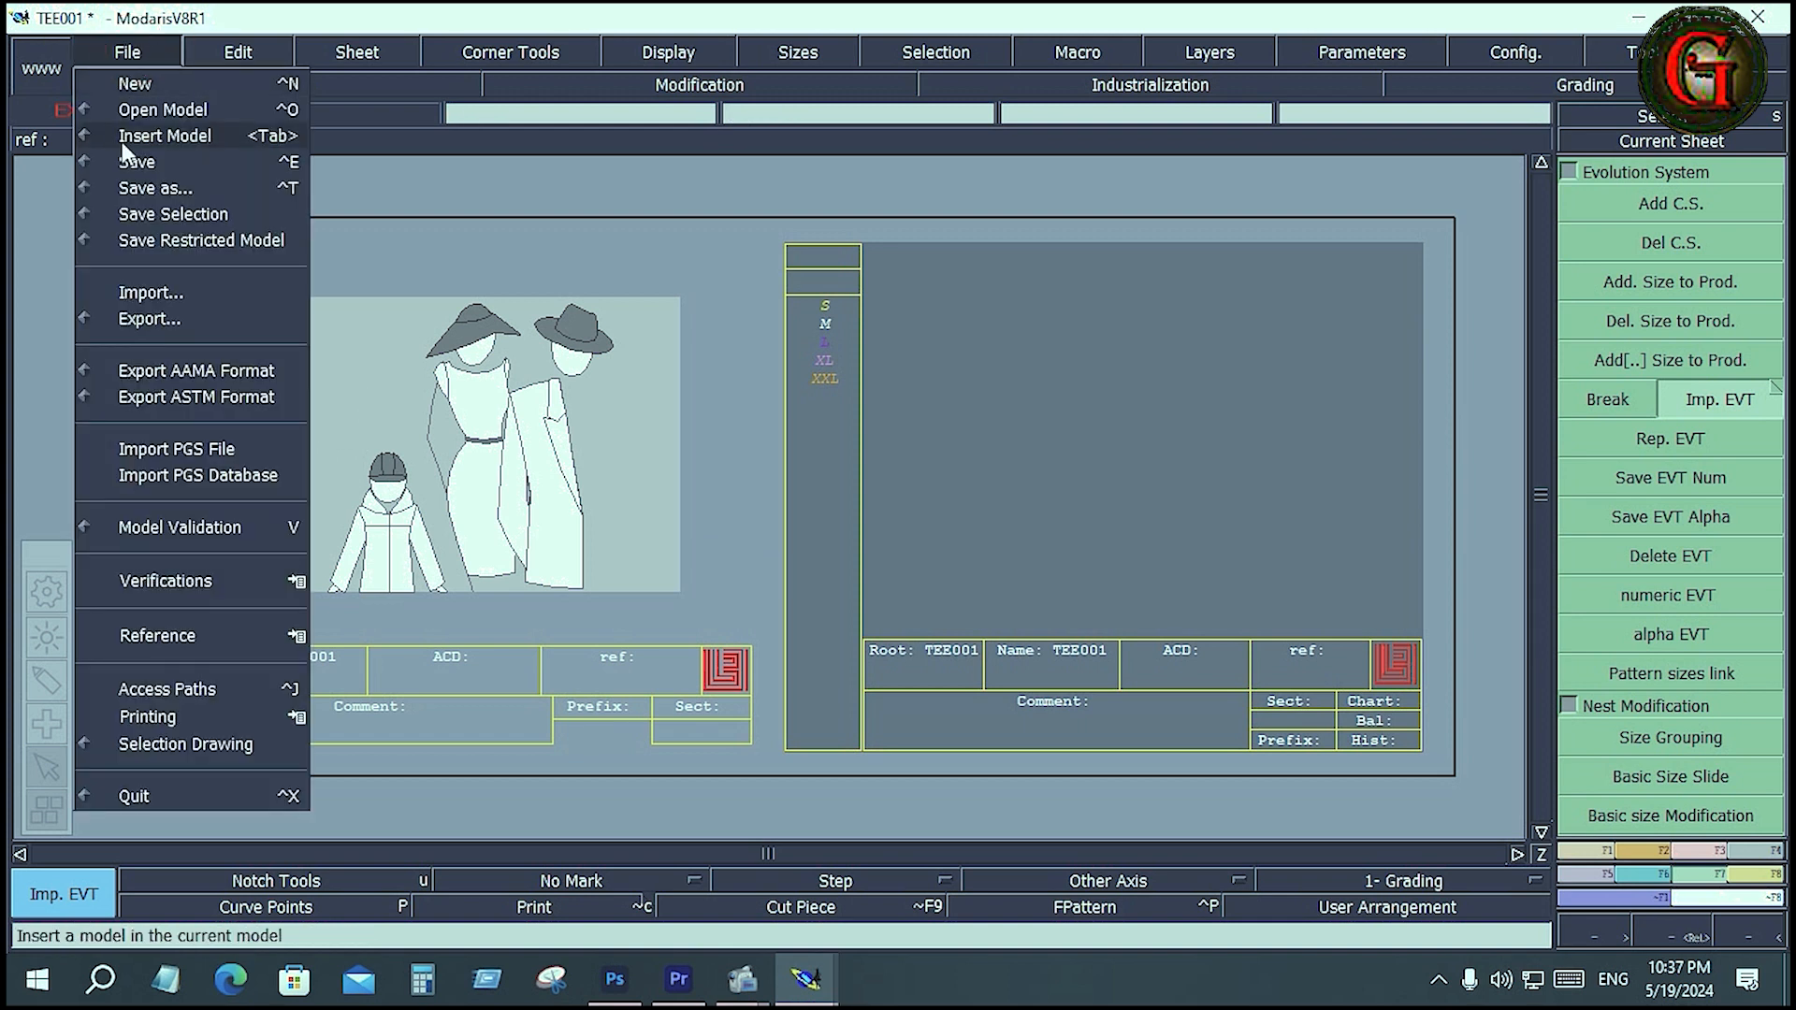
left_click(189, 686)
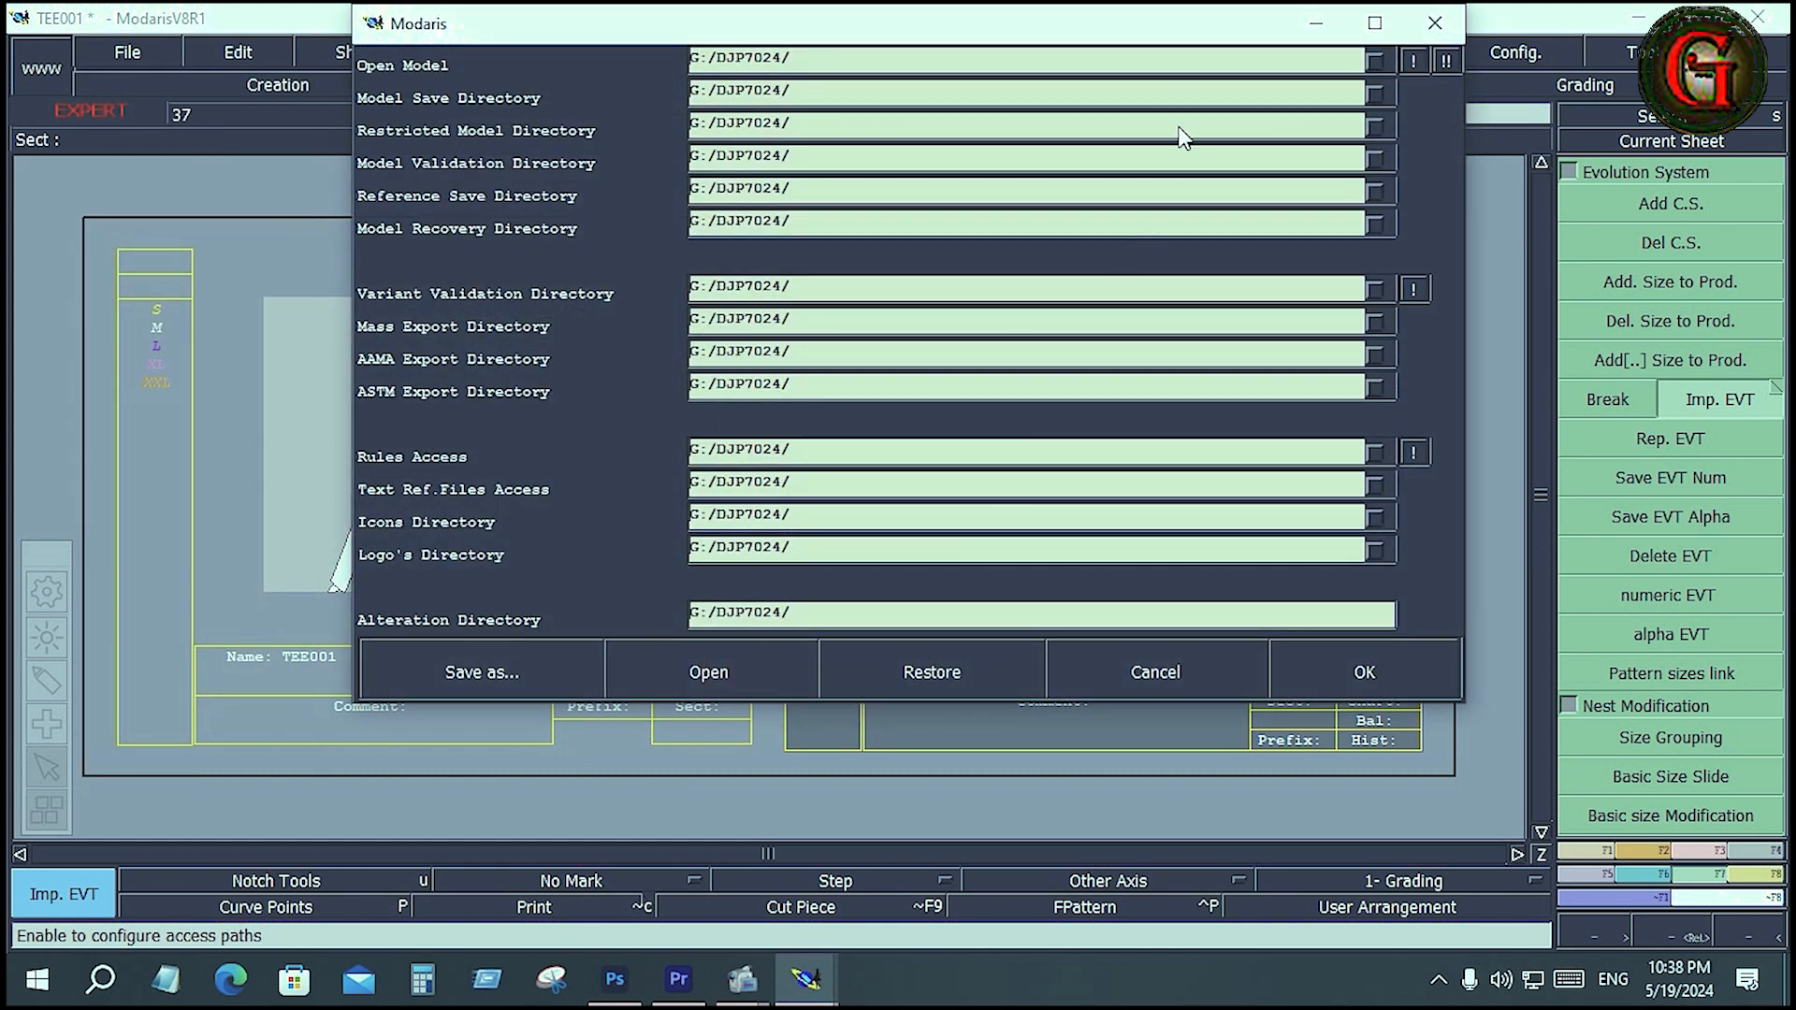
left_click(1226, 56)
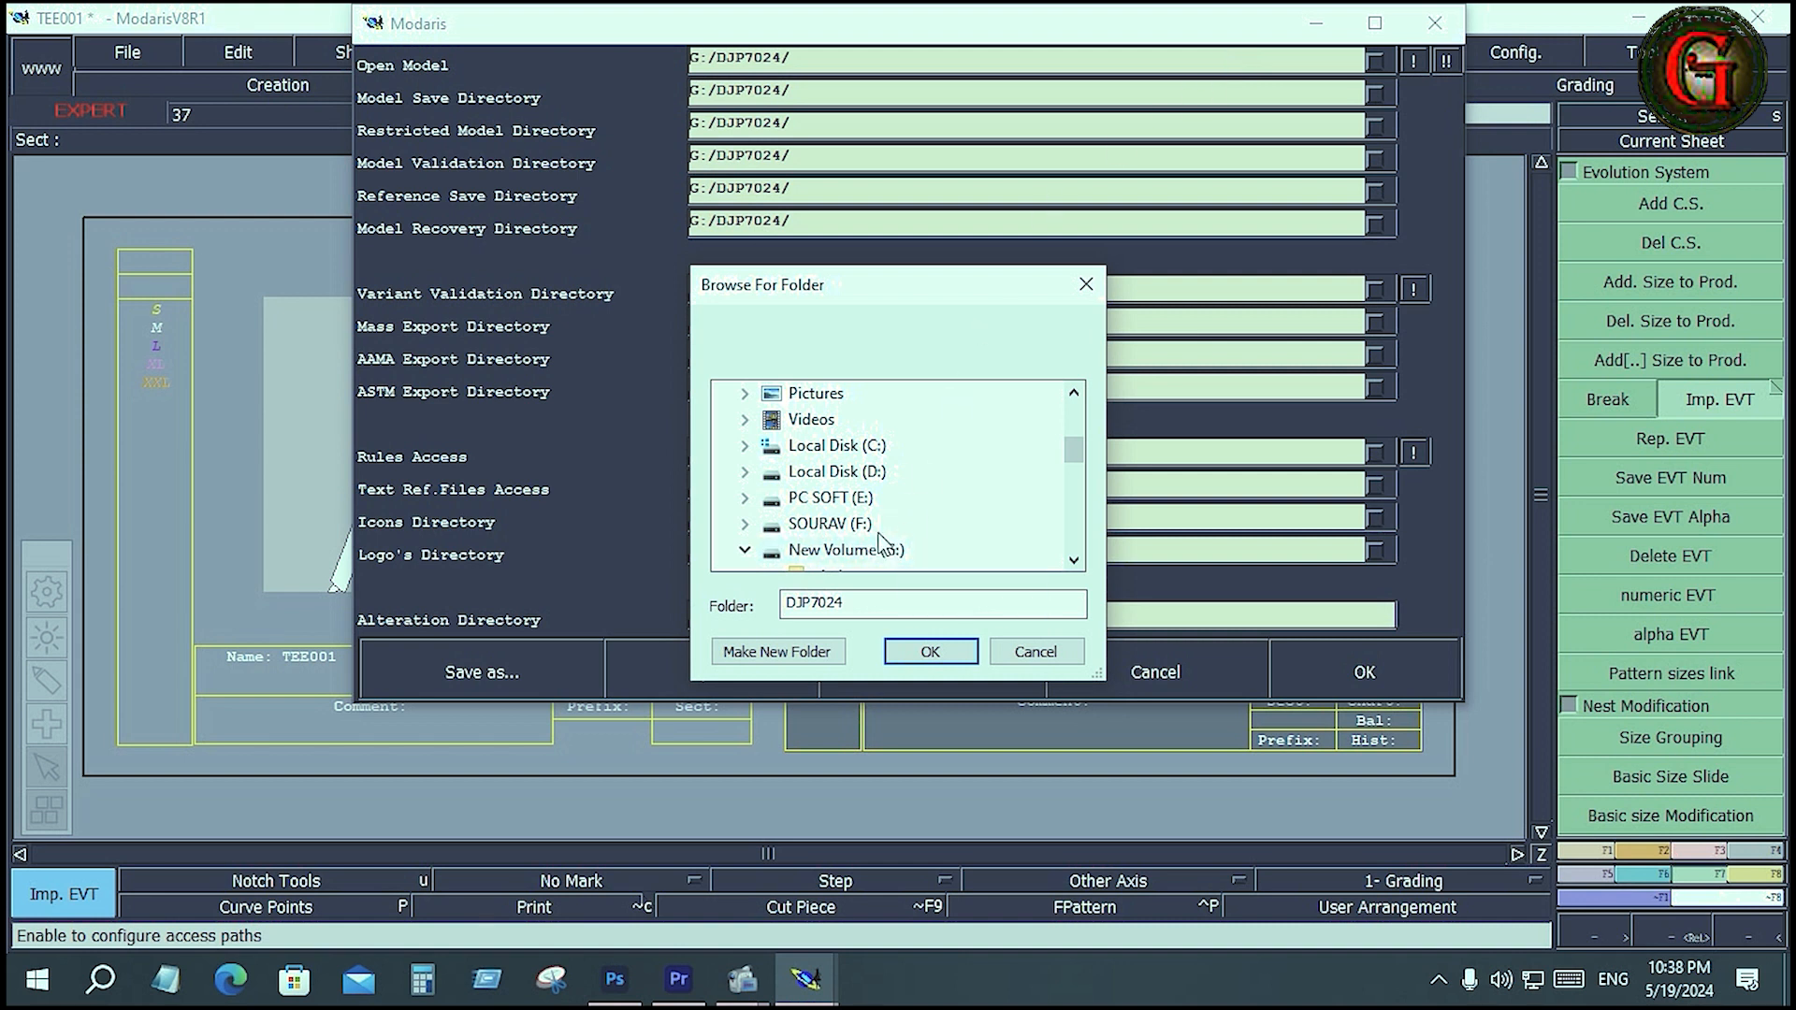
scroll(877, 541, "up", 1)
scroll(872, 529, "down", 2)
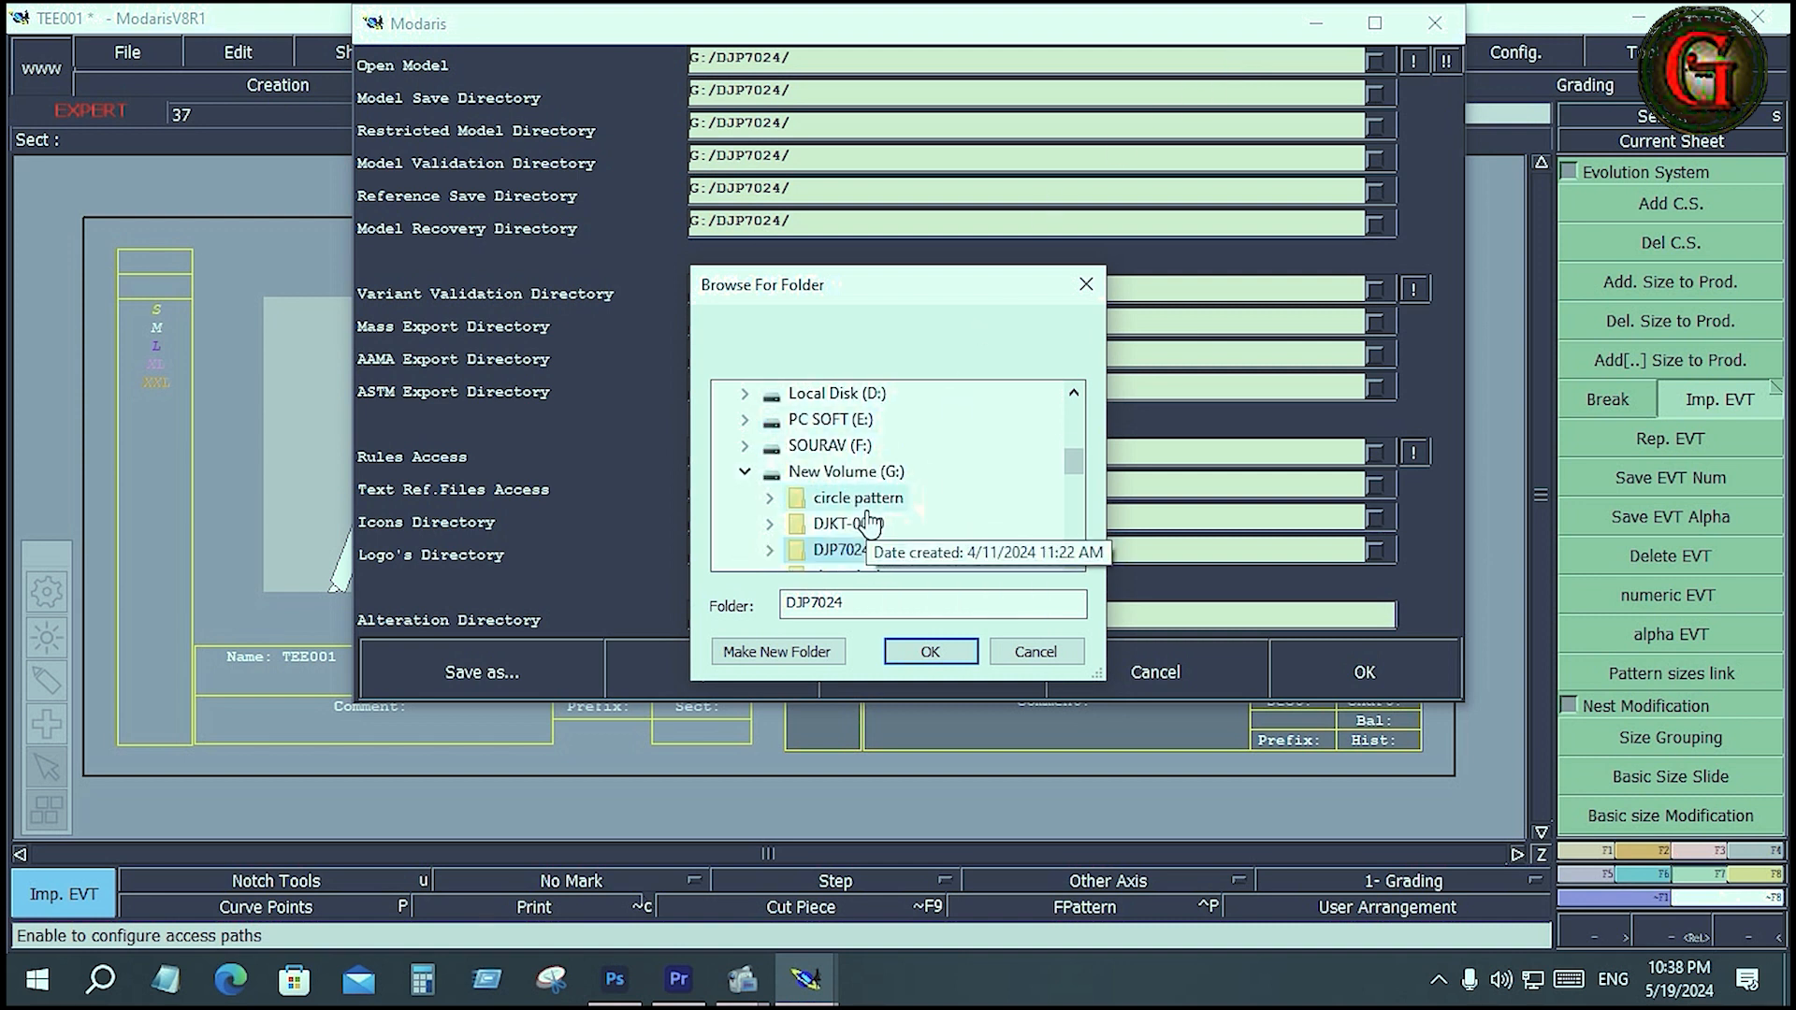
scroll(869, 524, "down", 3)
scroll(964, 518, "down", 1)
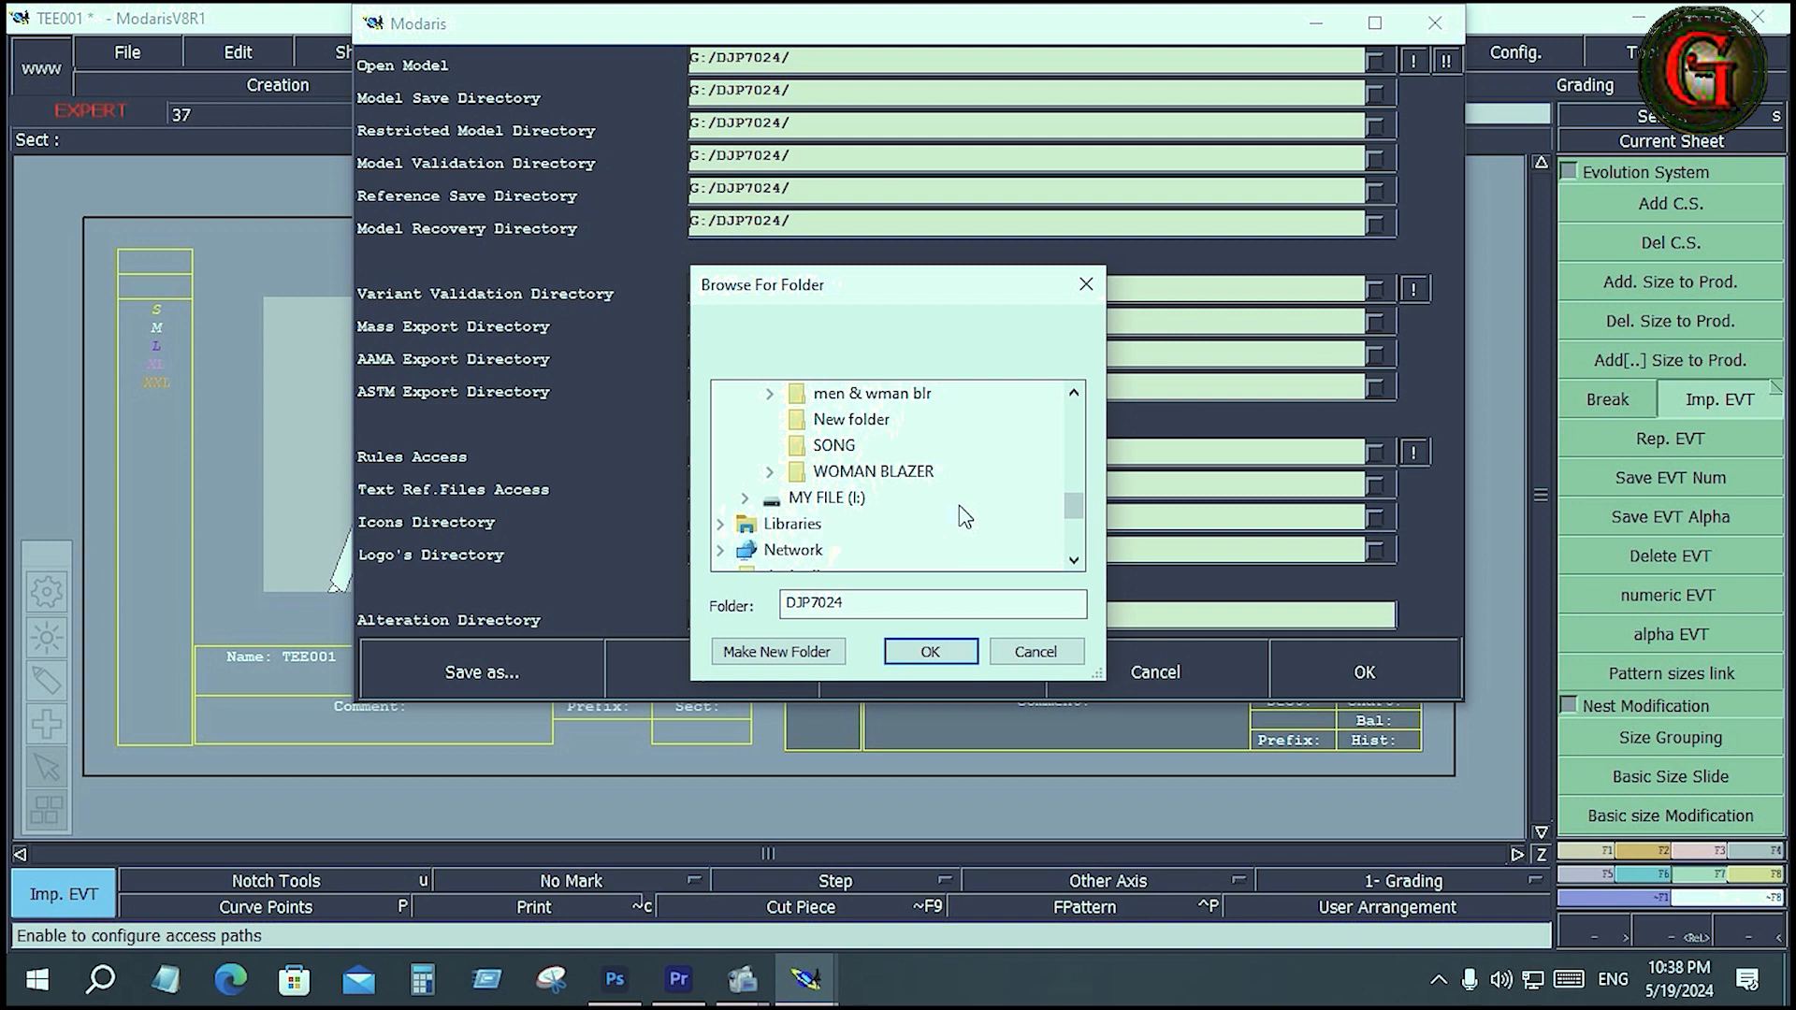
scroll(964, 518, "down", 2)
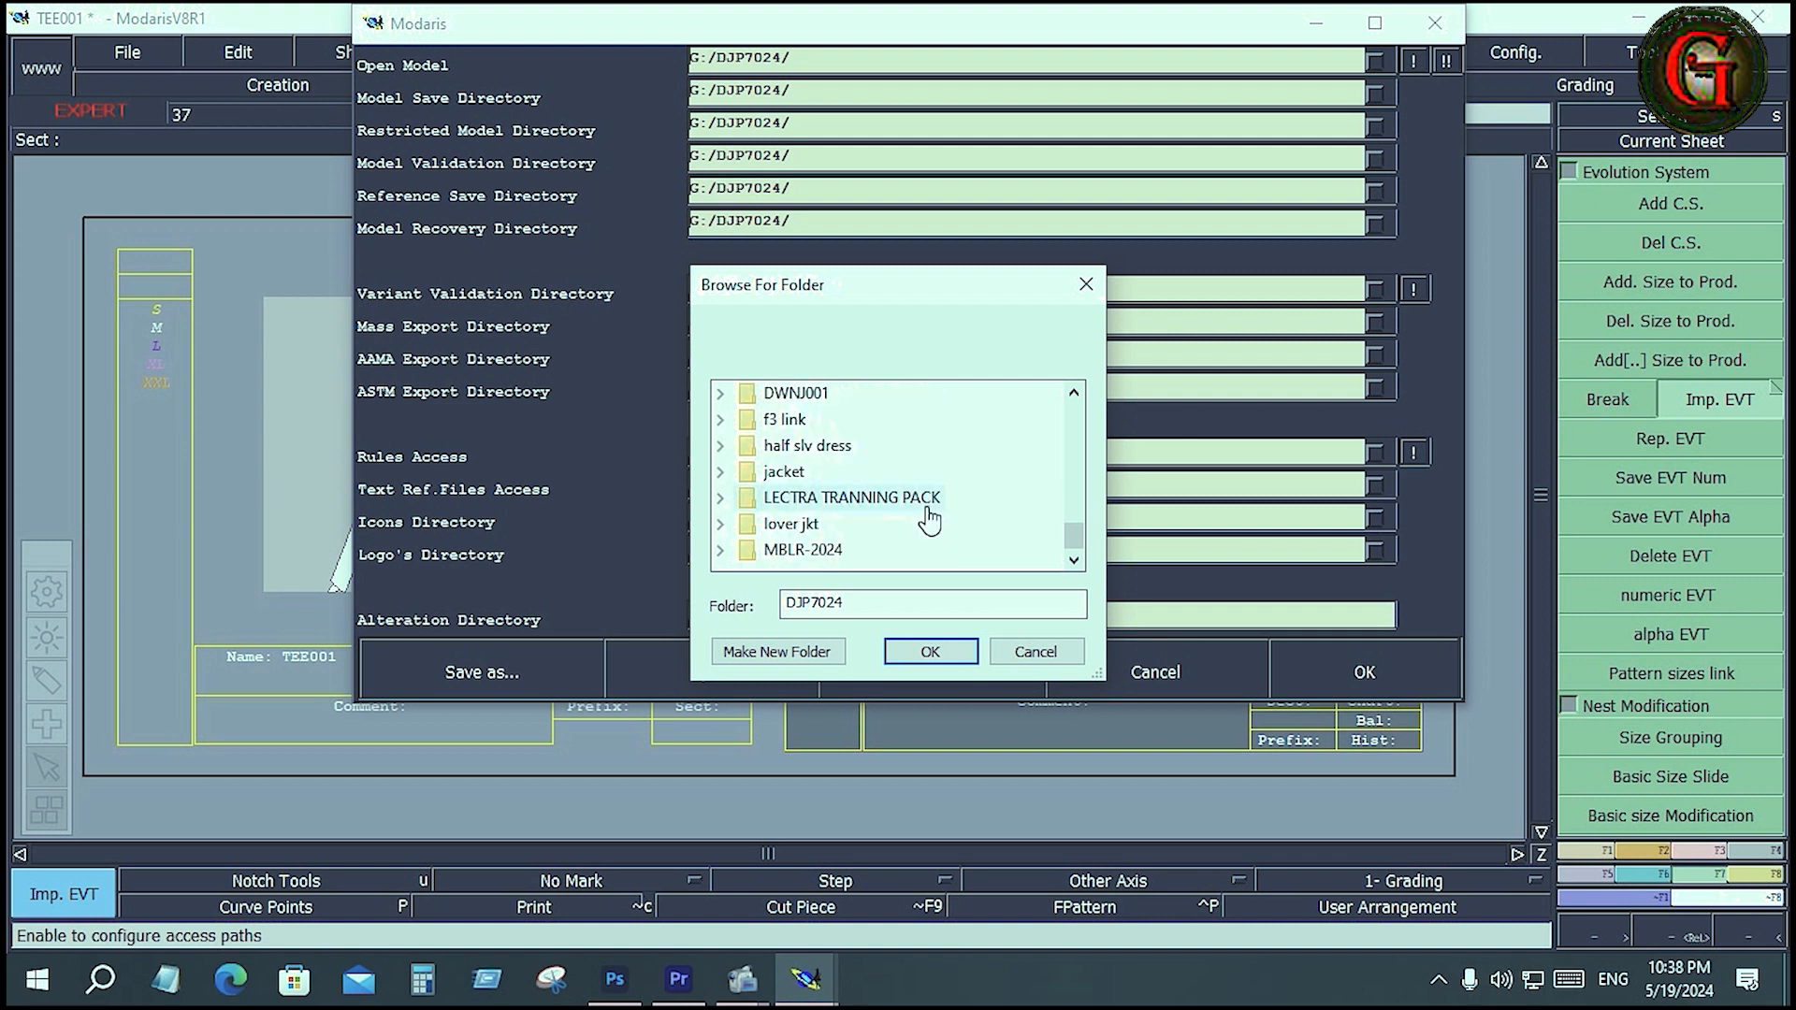
left_click(835, 502)
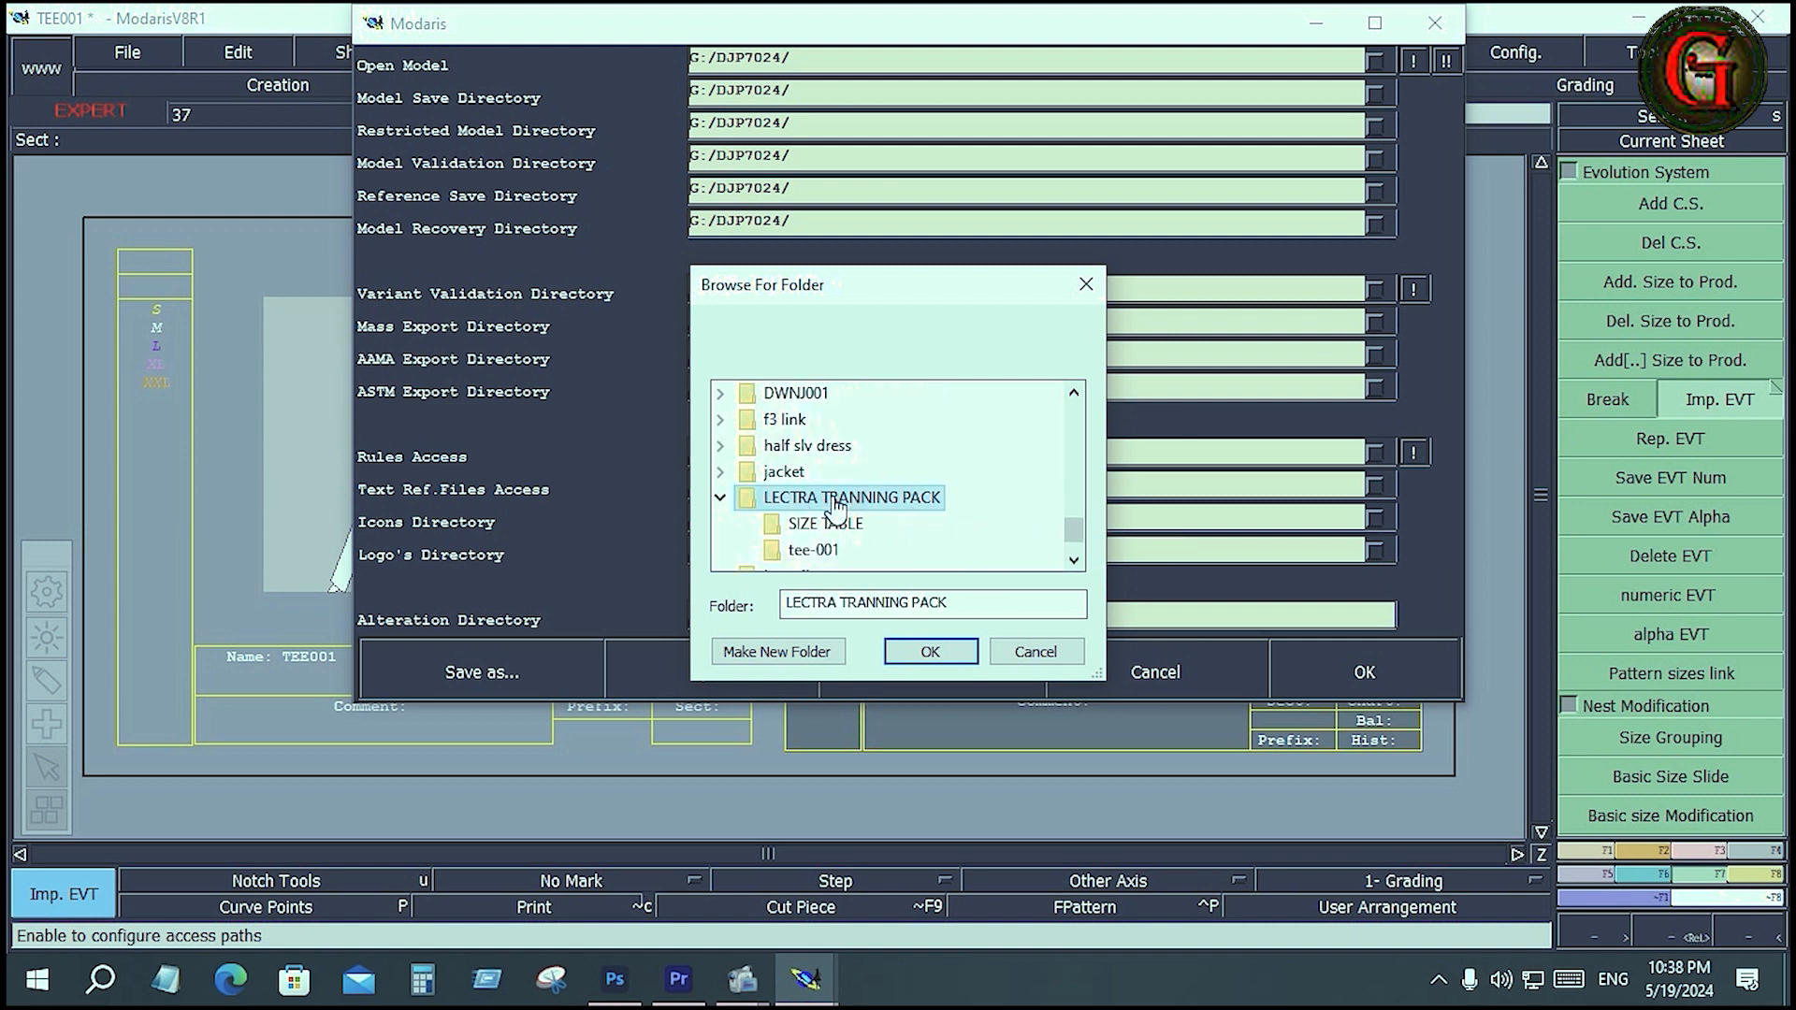
left_click(812, 552)
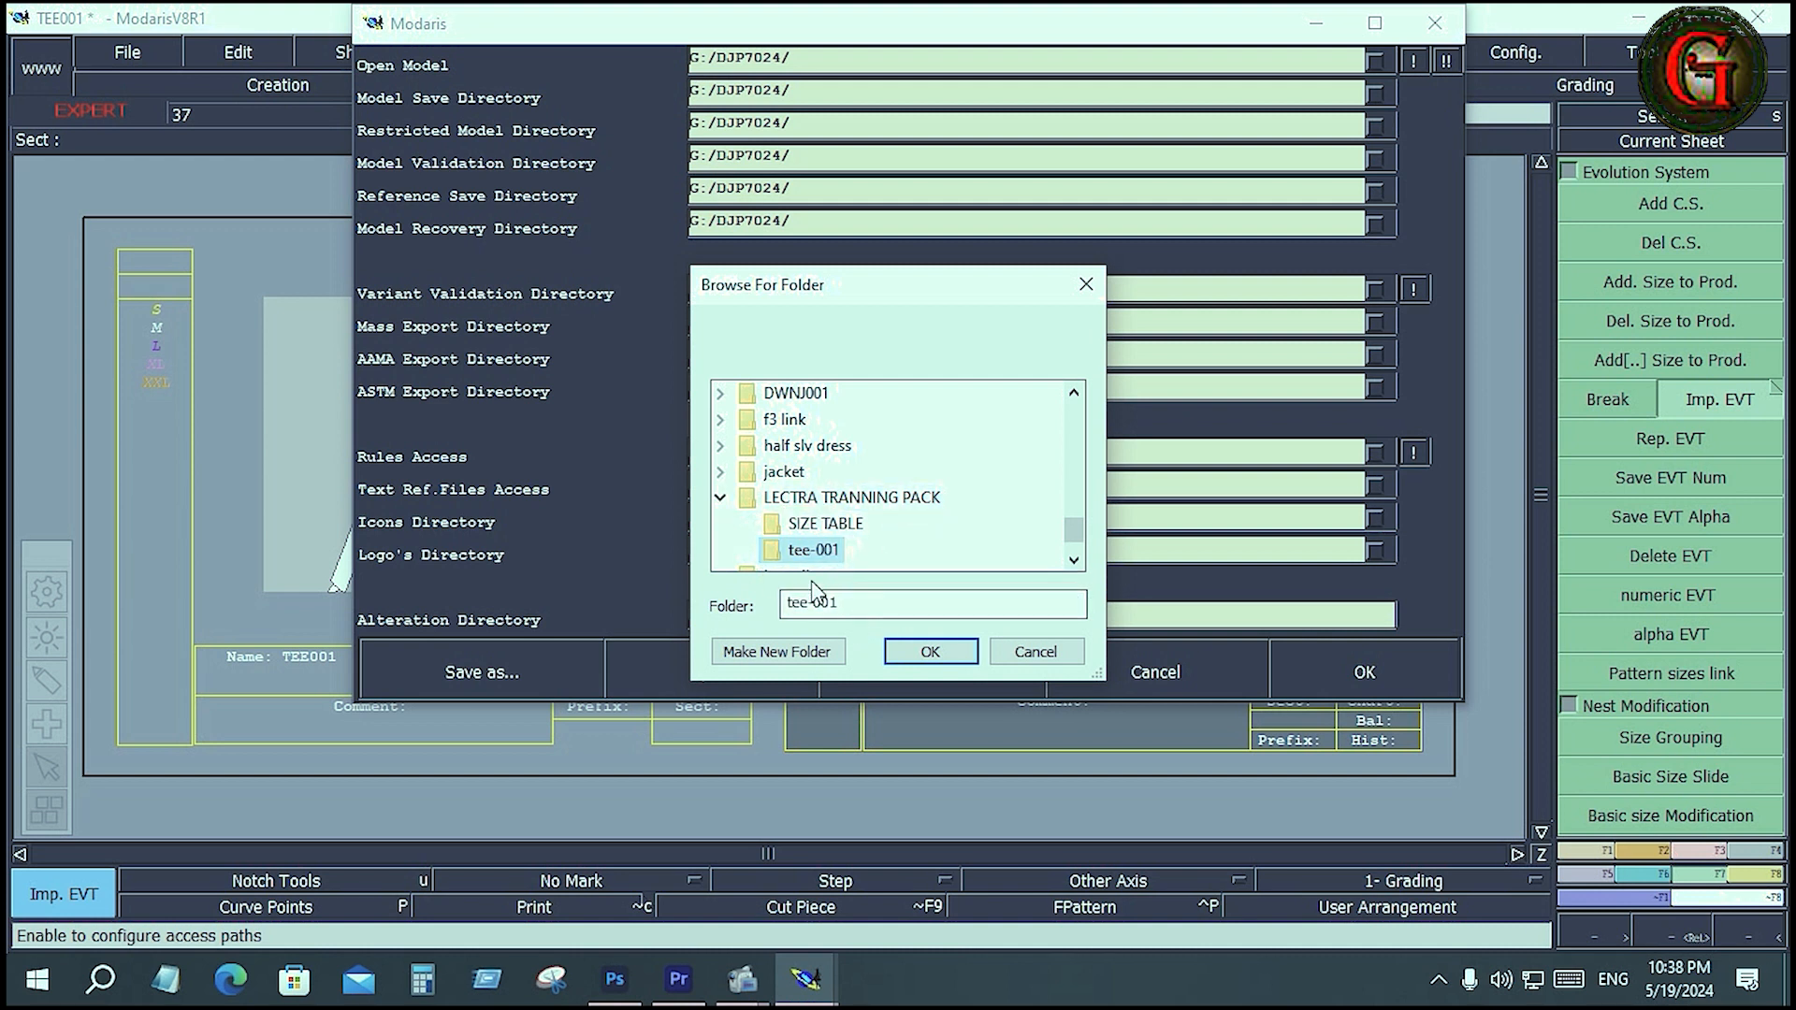
left_click(923, 654)
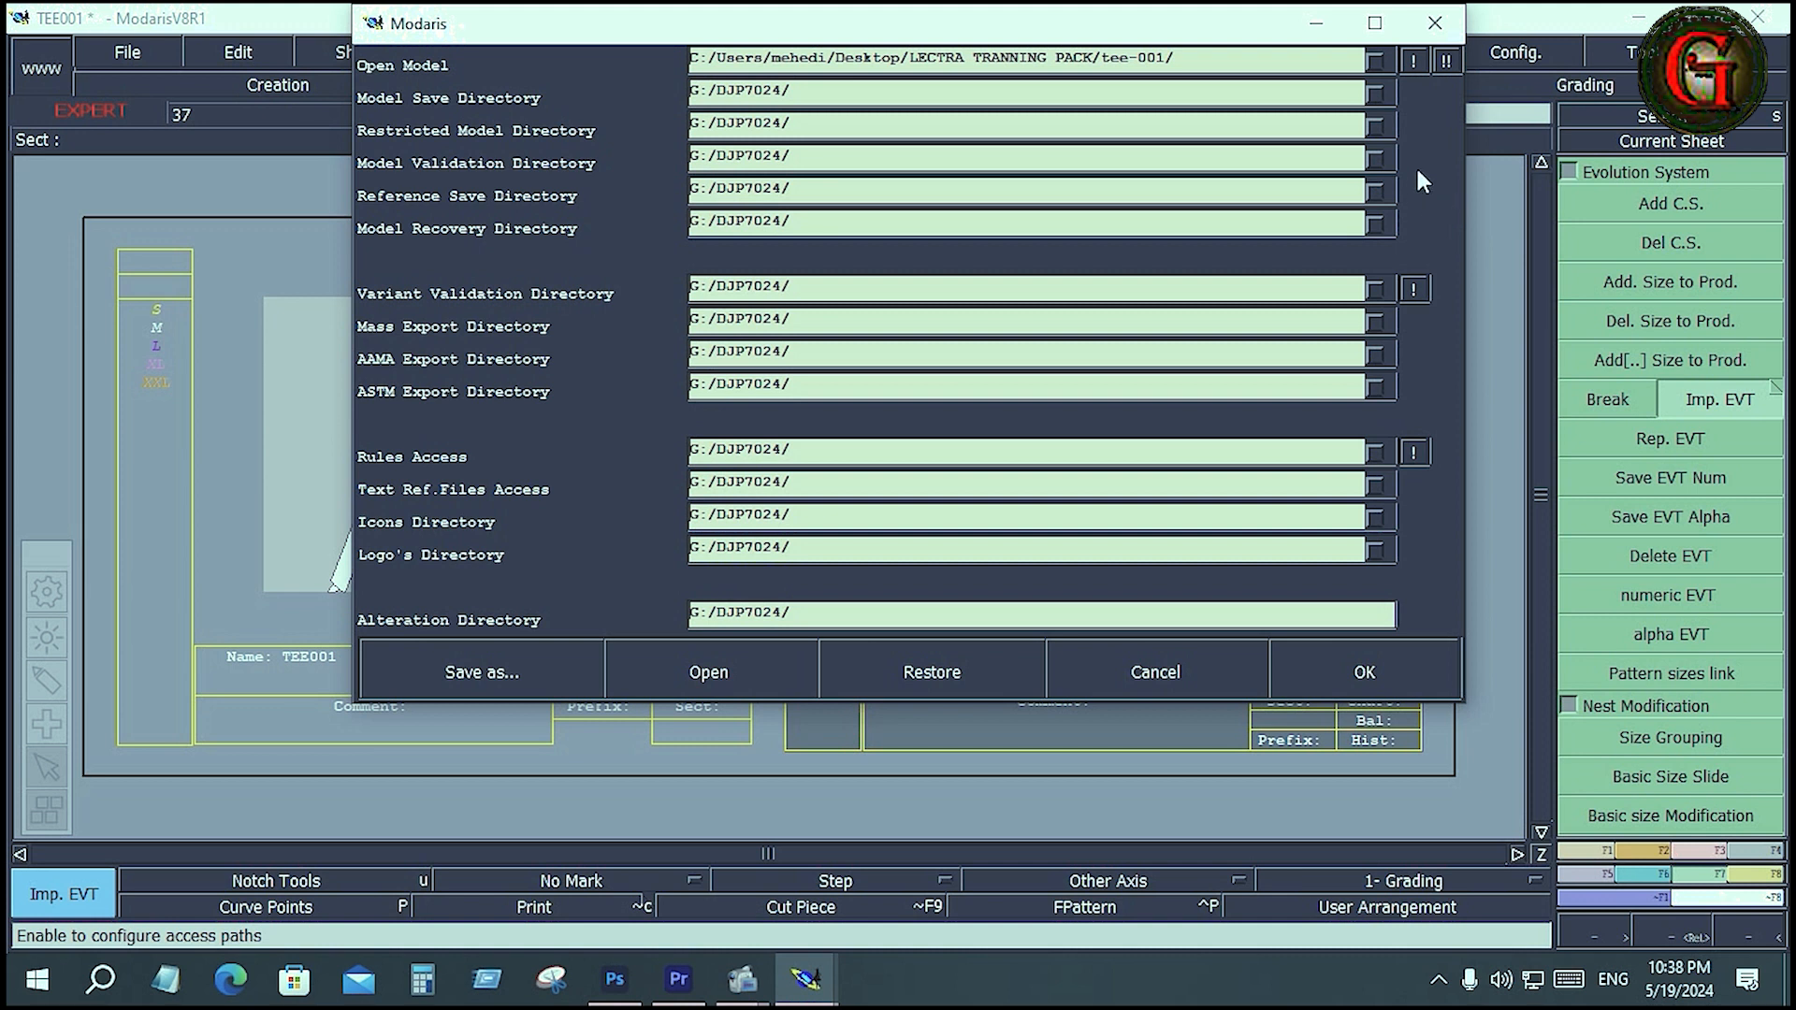
Apply the tee-001 path to all the other access directories and confirm the access paths.
left_click(1446, 61)
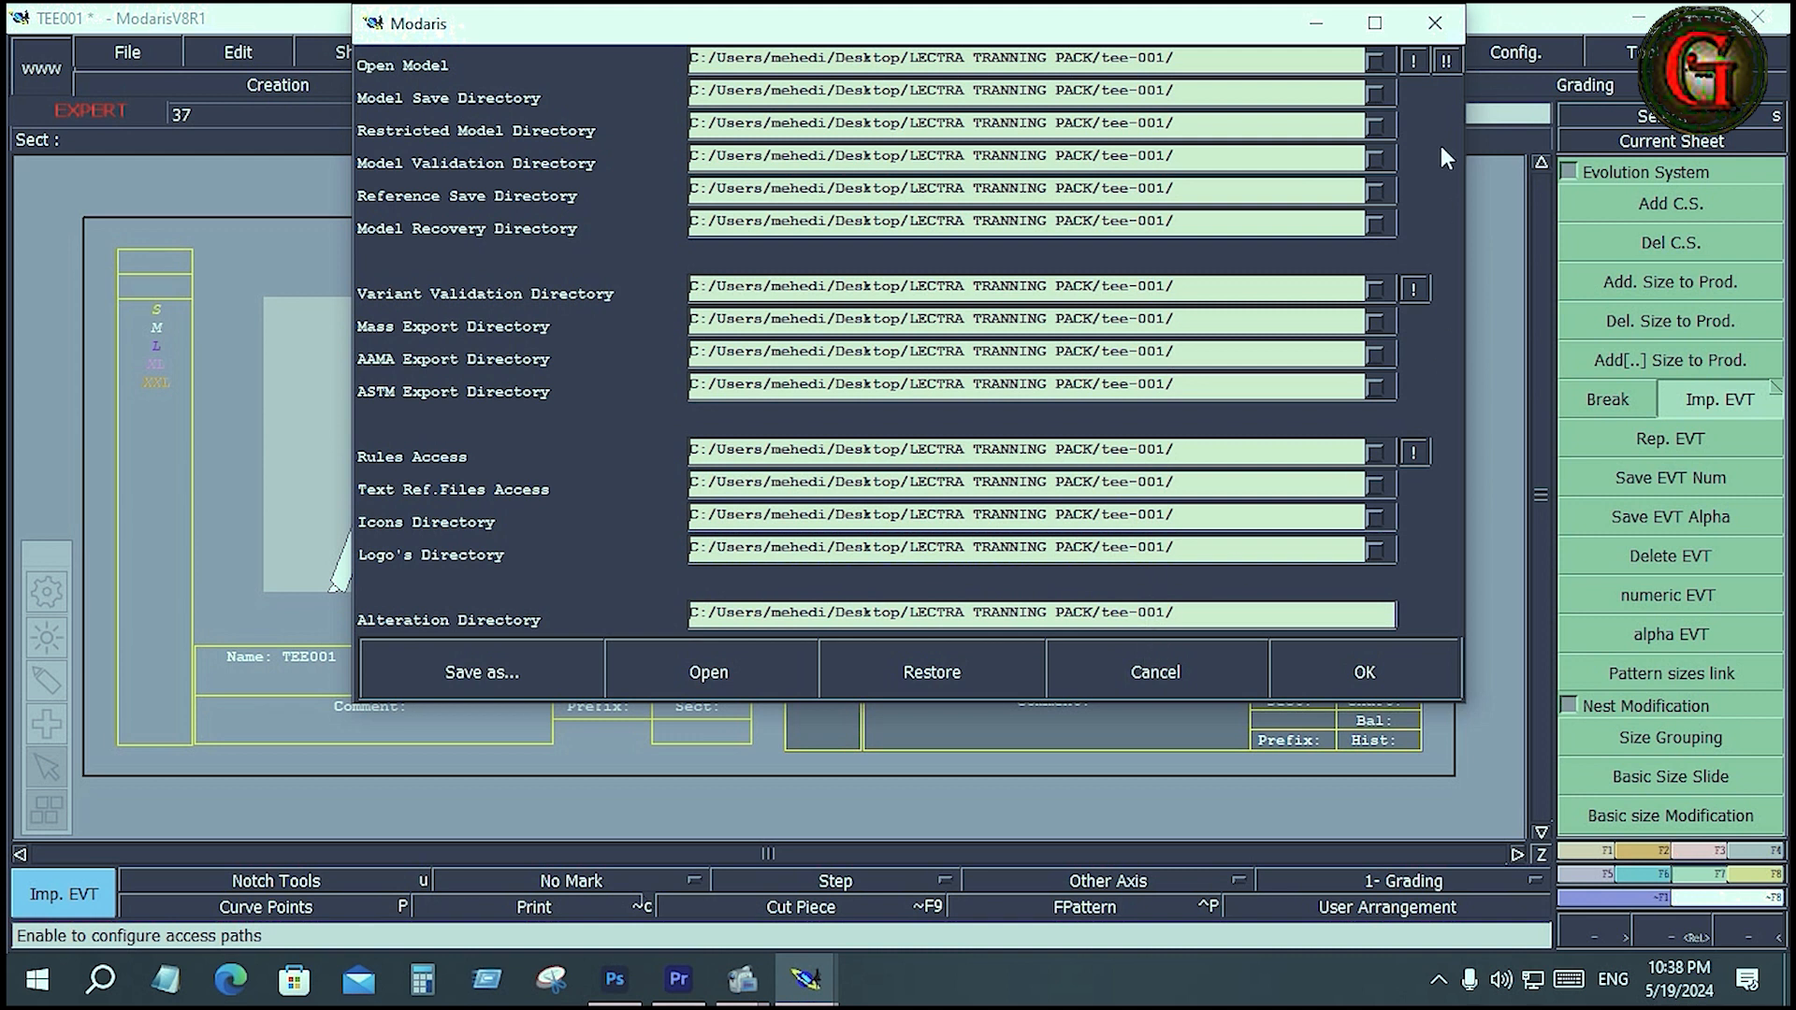
left_click(1416, 59)
left_click(1413, 288)
left_click(1377, 676)
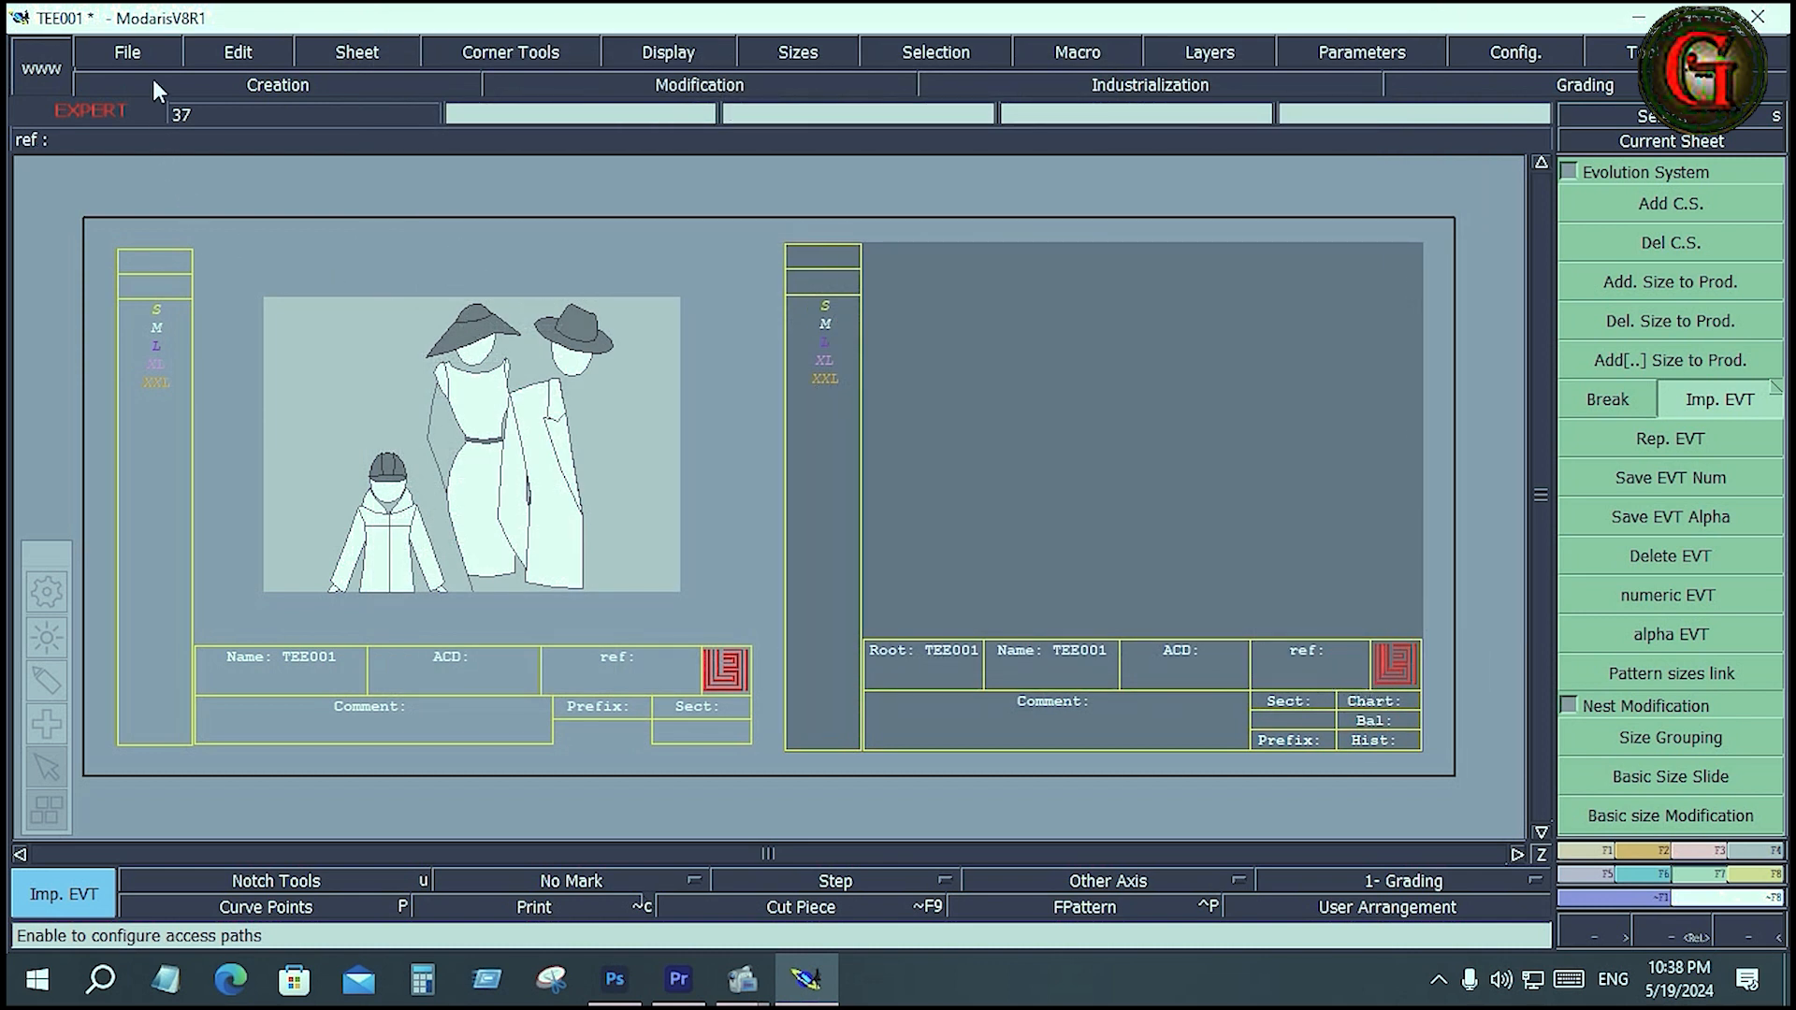
Save the TEE001 model in the save directory, then save it again over the existing file.
left_click(131, 48)
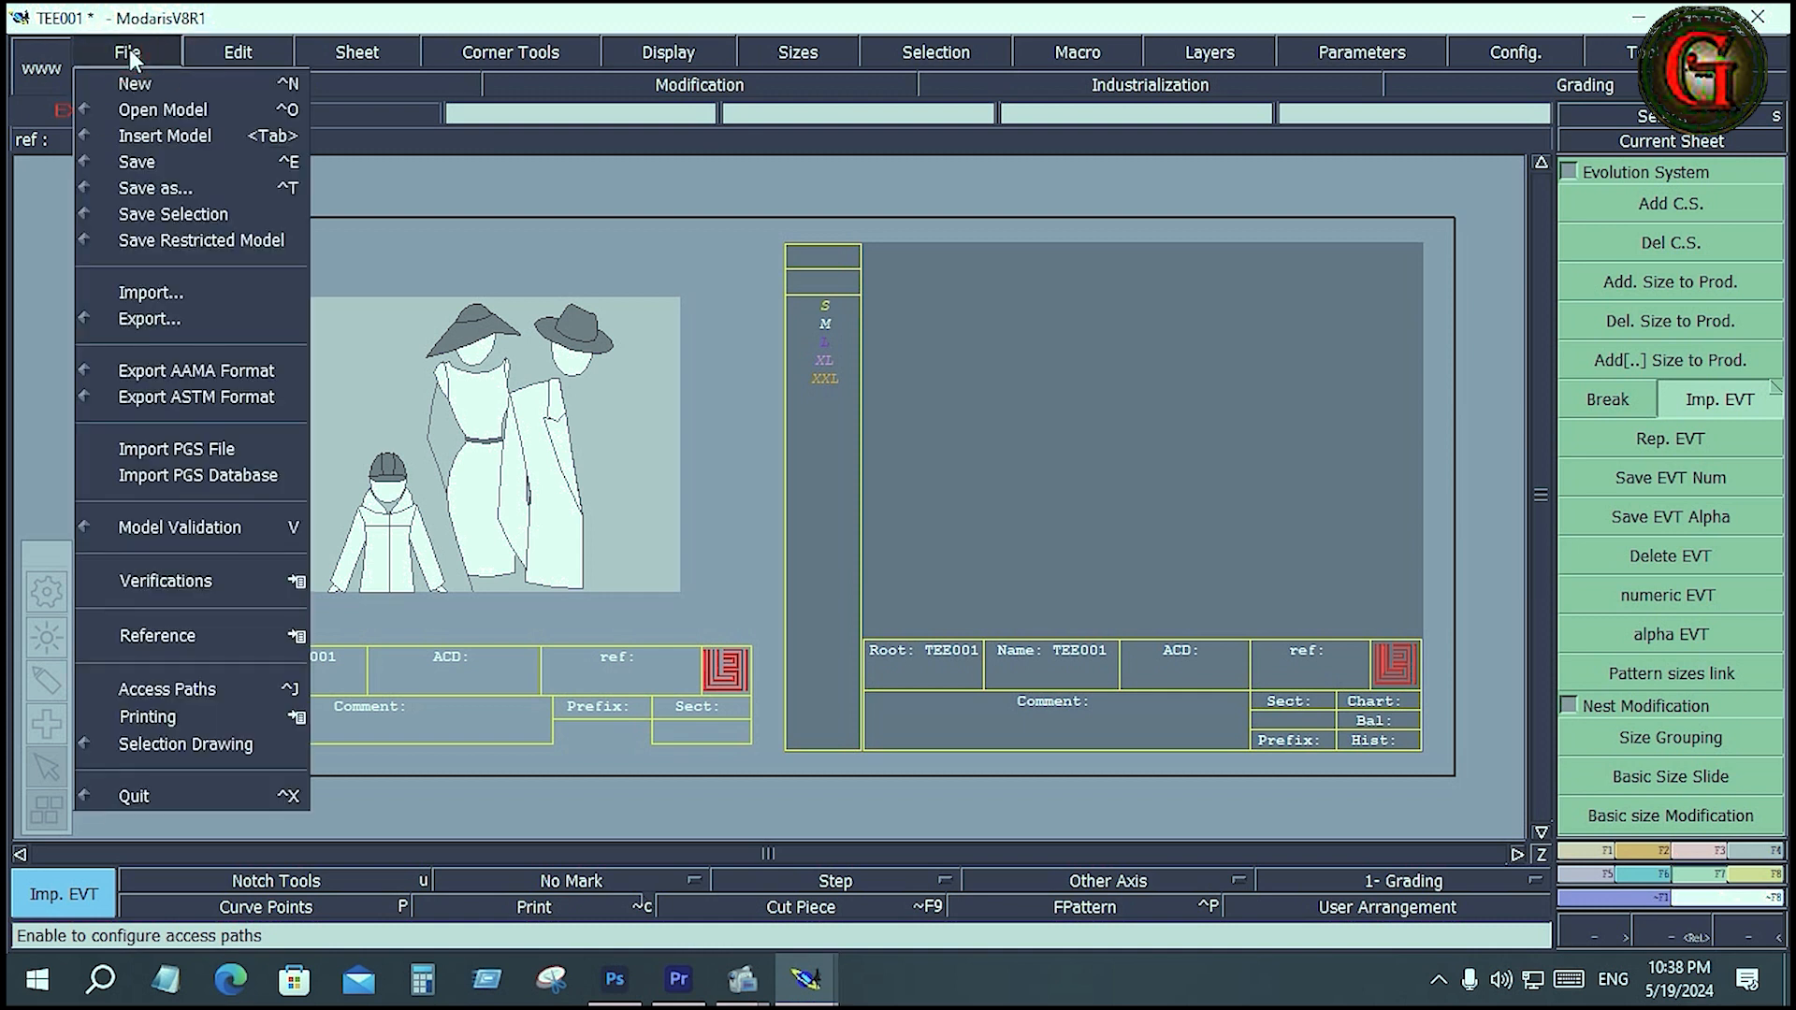
left_click(144, 162)
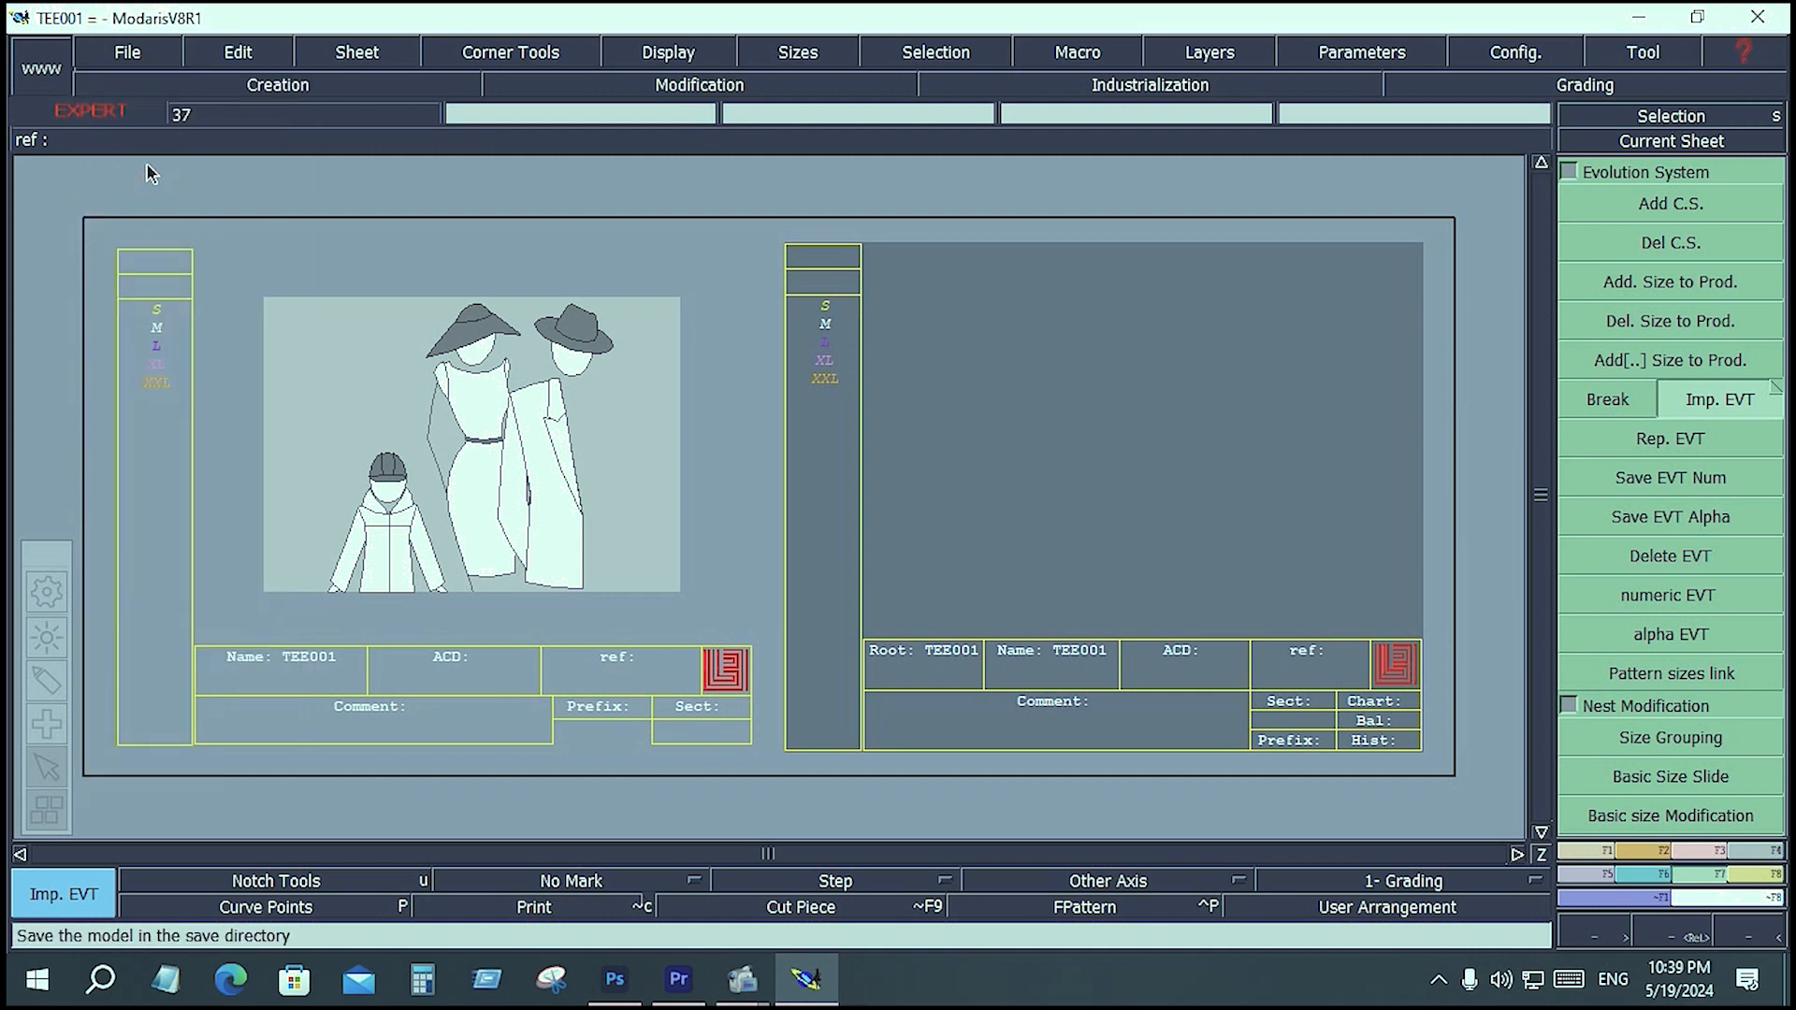
left_click(137, 58)
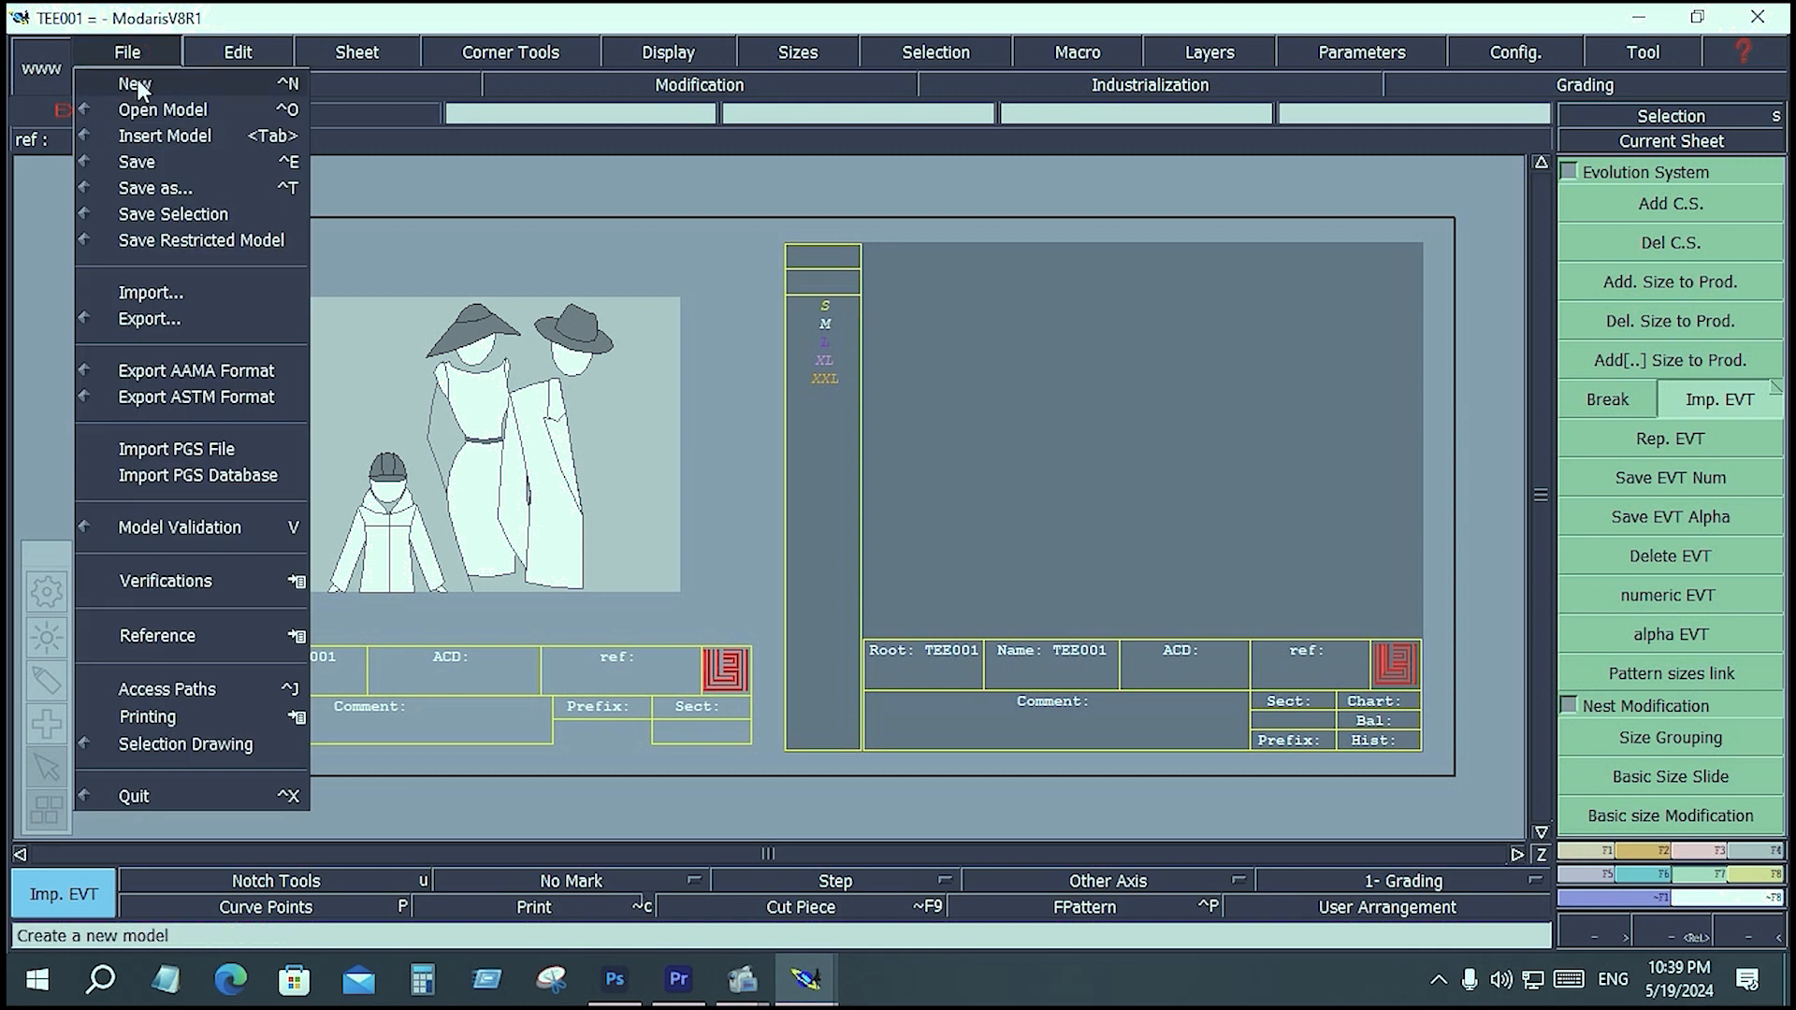
left_click(151, 164)
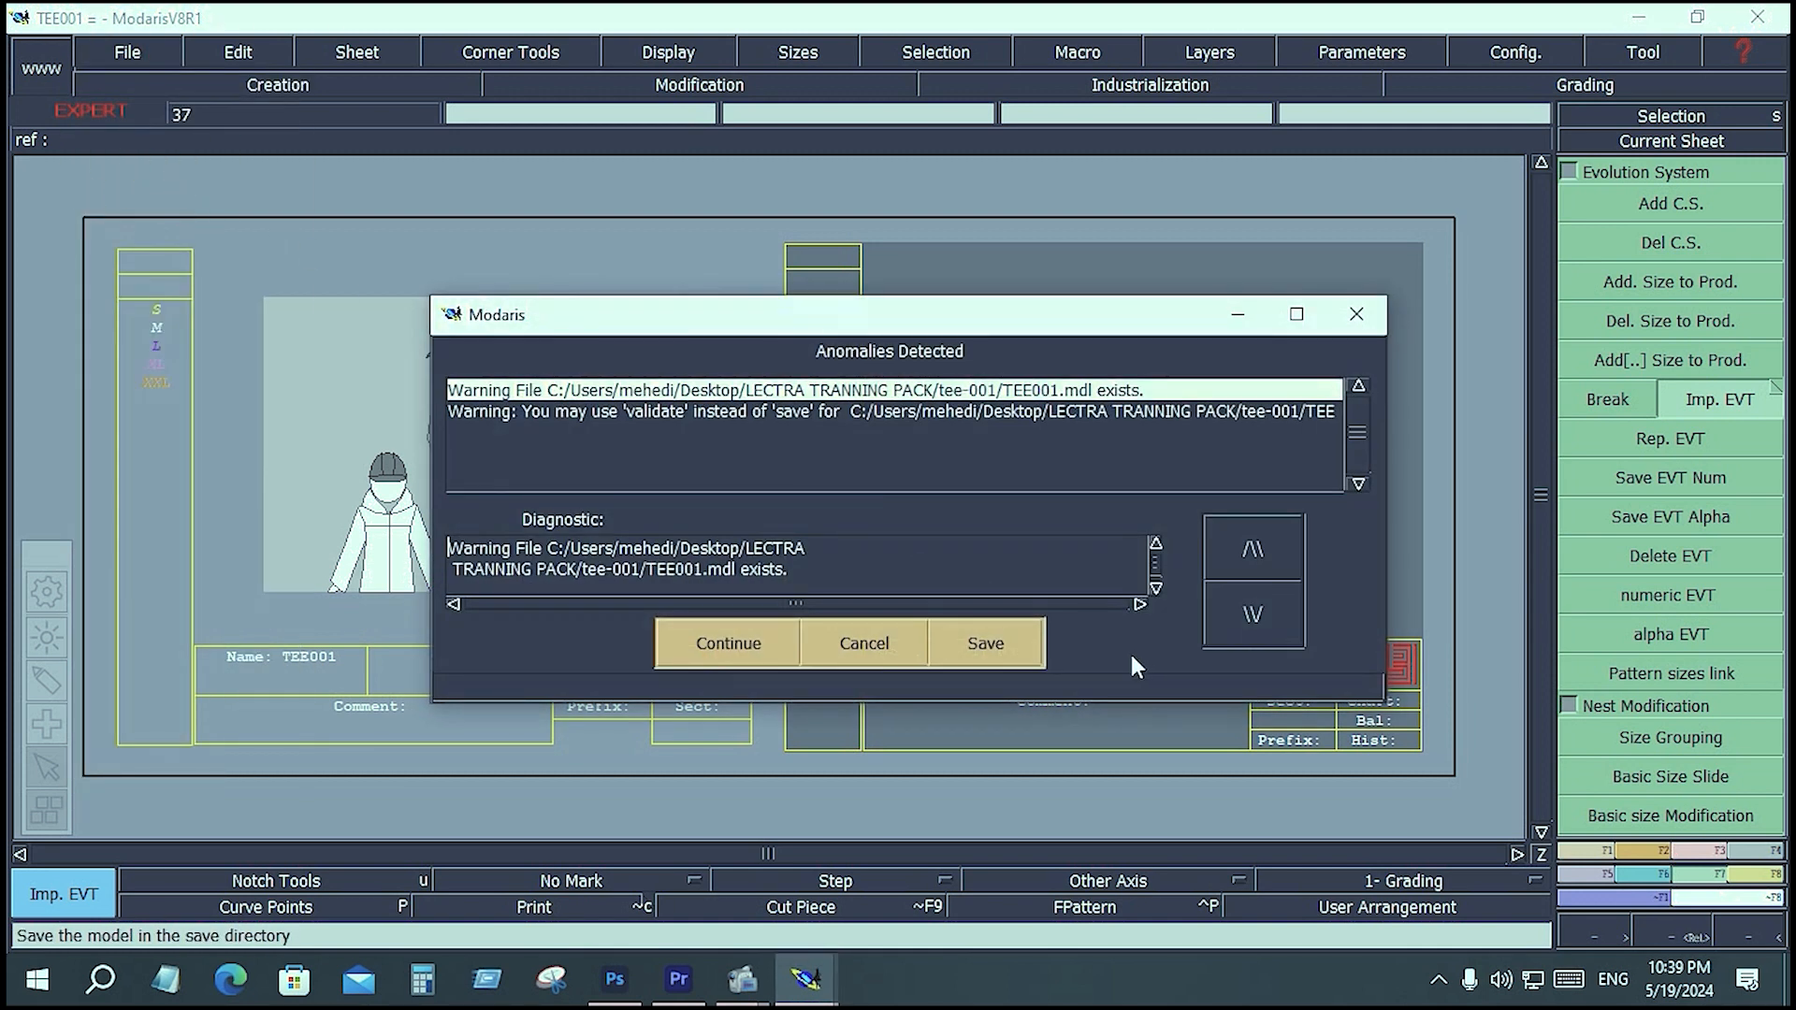
left_click(728, 643)
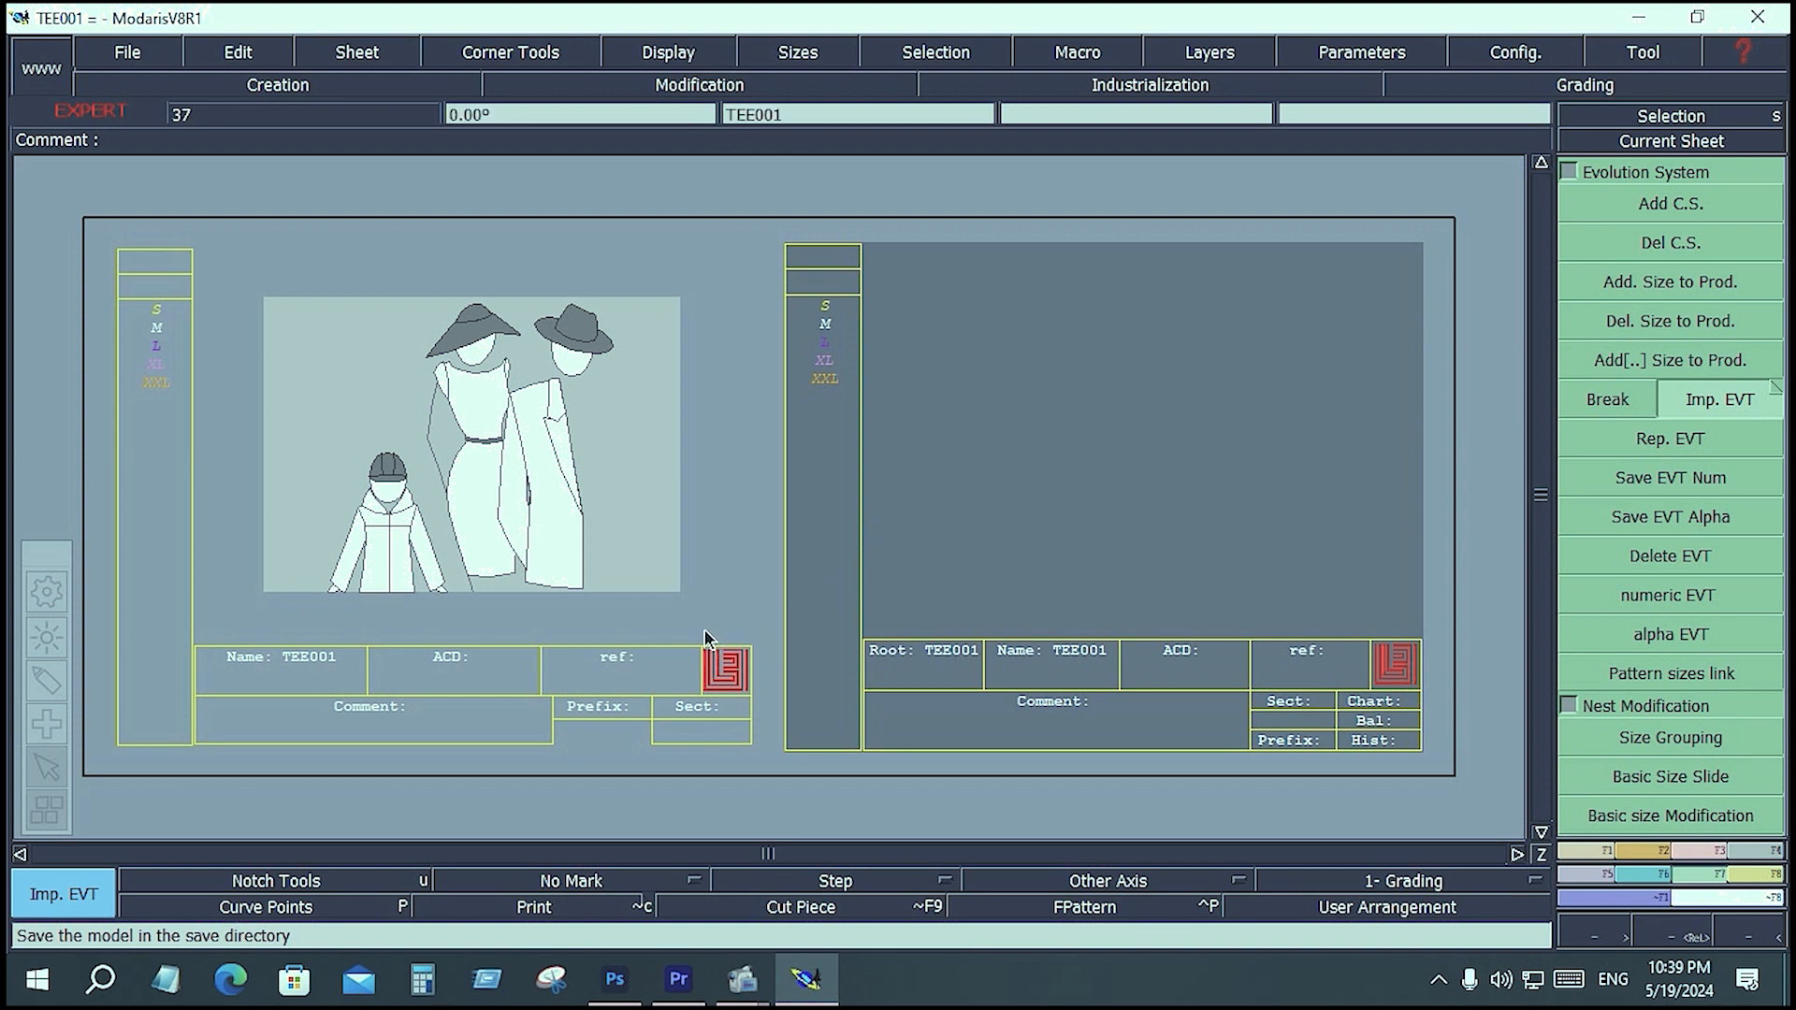
Open the saved TEE001 model from the tee-001 folder.
left_click(133, 58)
left_click(170, 112)
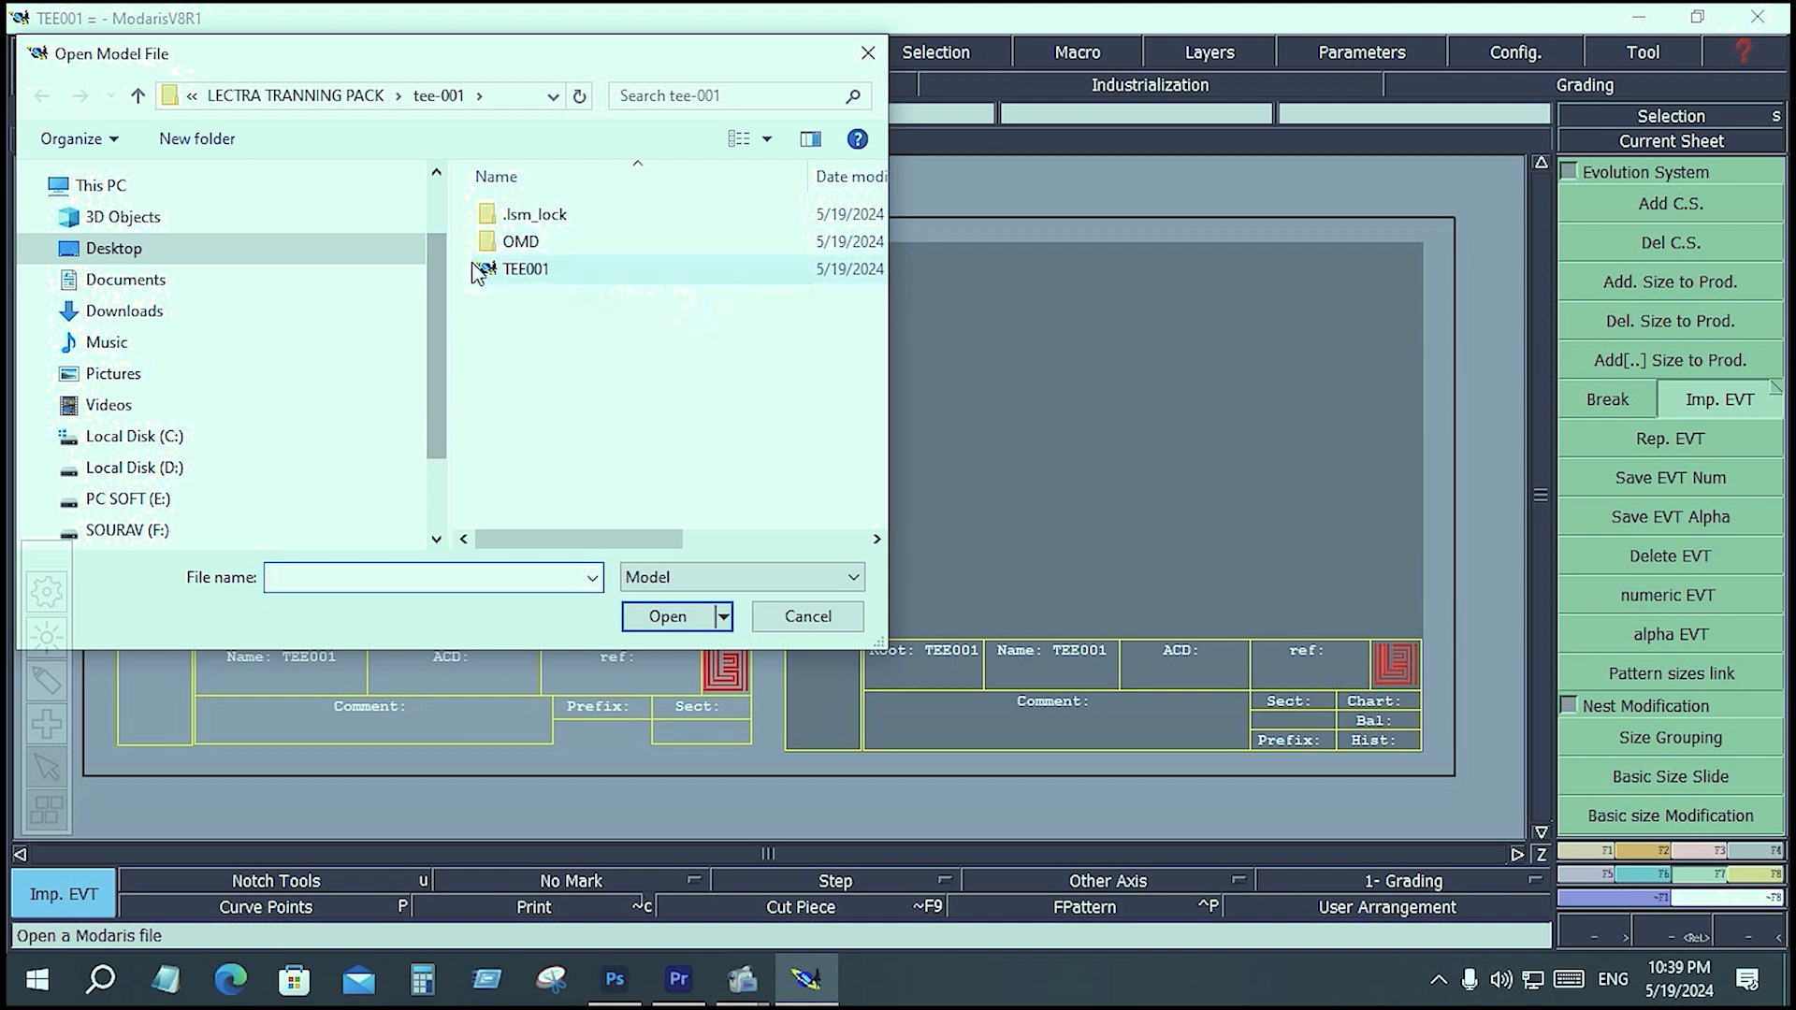
double_click(526, 272)
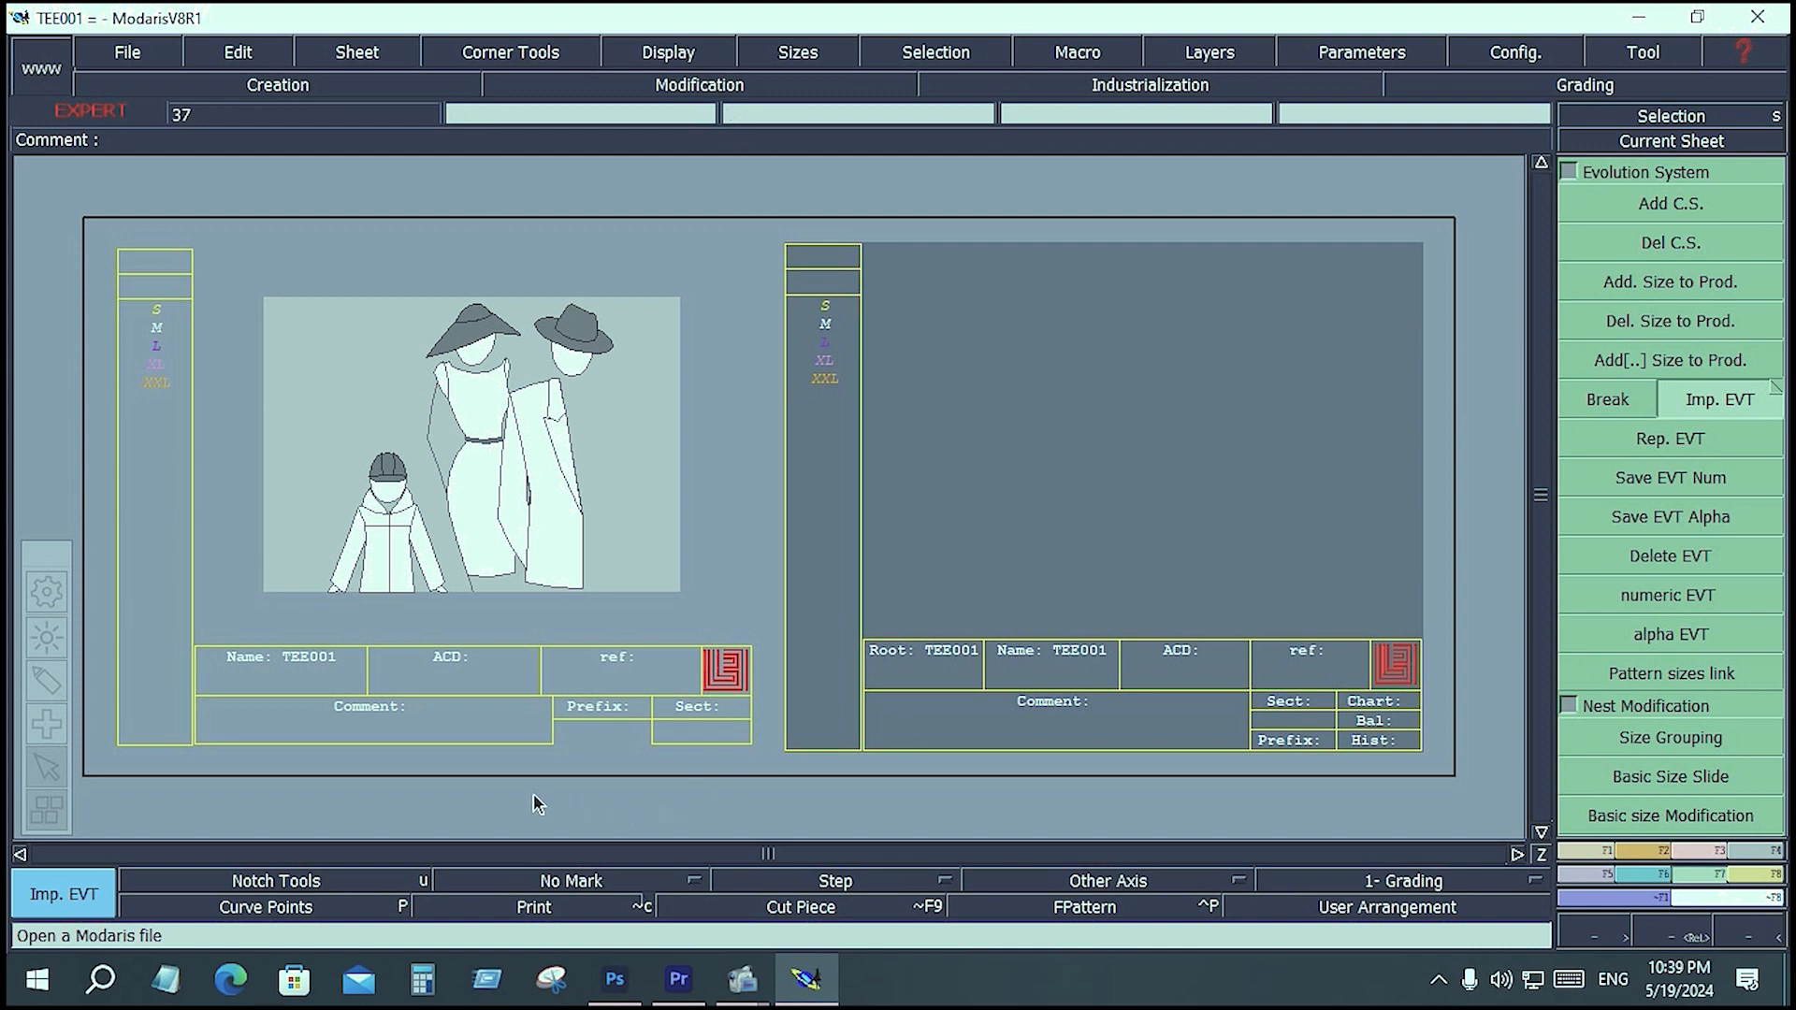
Reopen the TEE001 model file stored in the tee-001 folder of LECTRA TRANNING PACK.
left_click(121, 53)
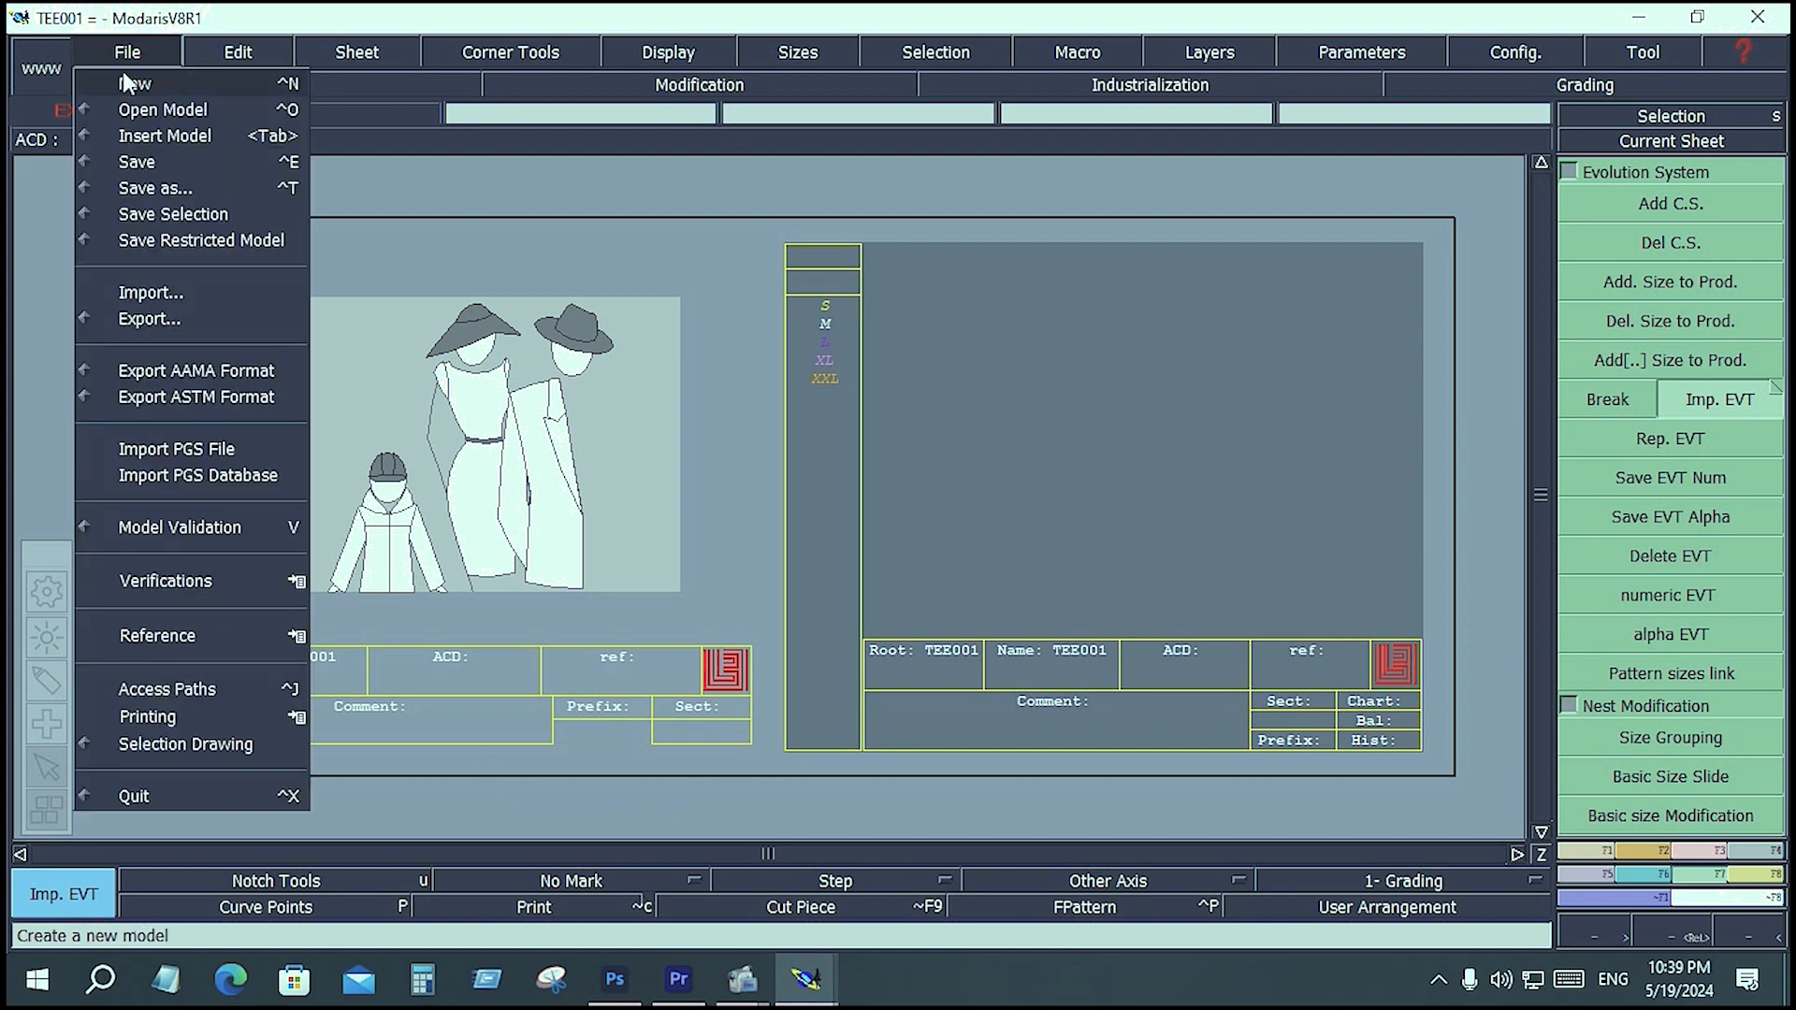
left_click(162, 115)
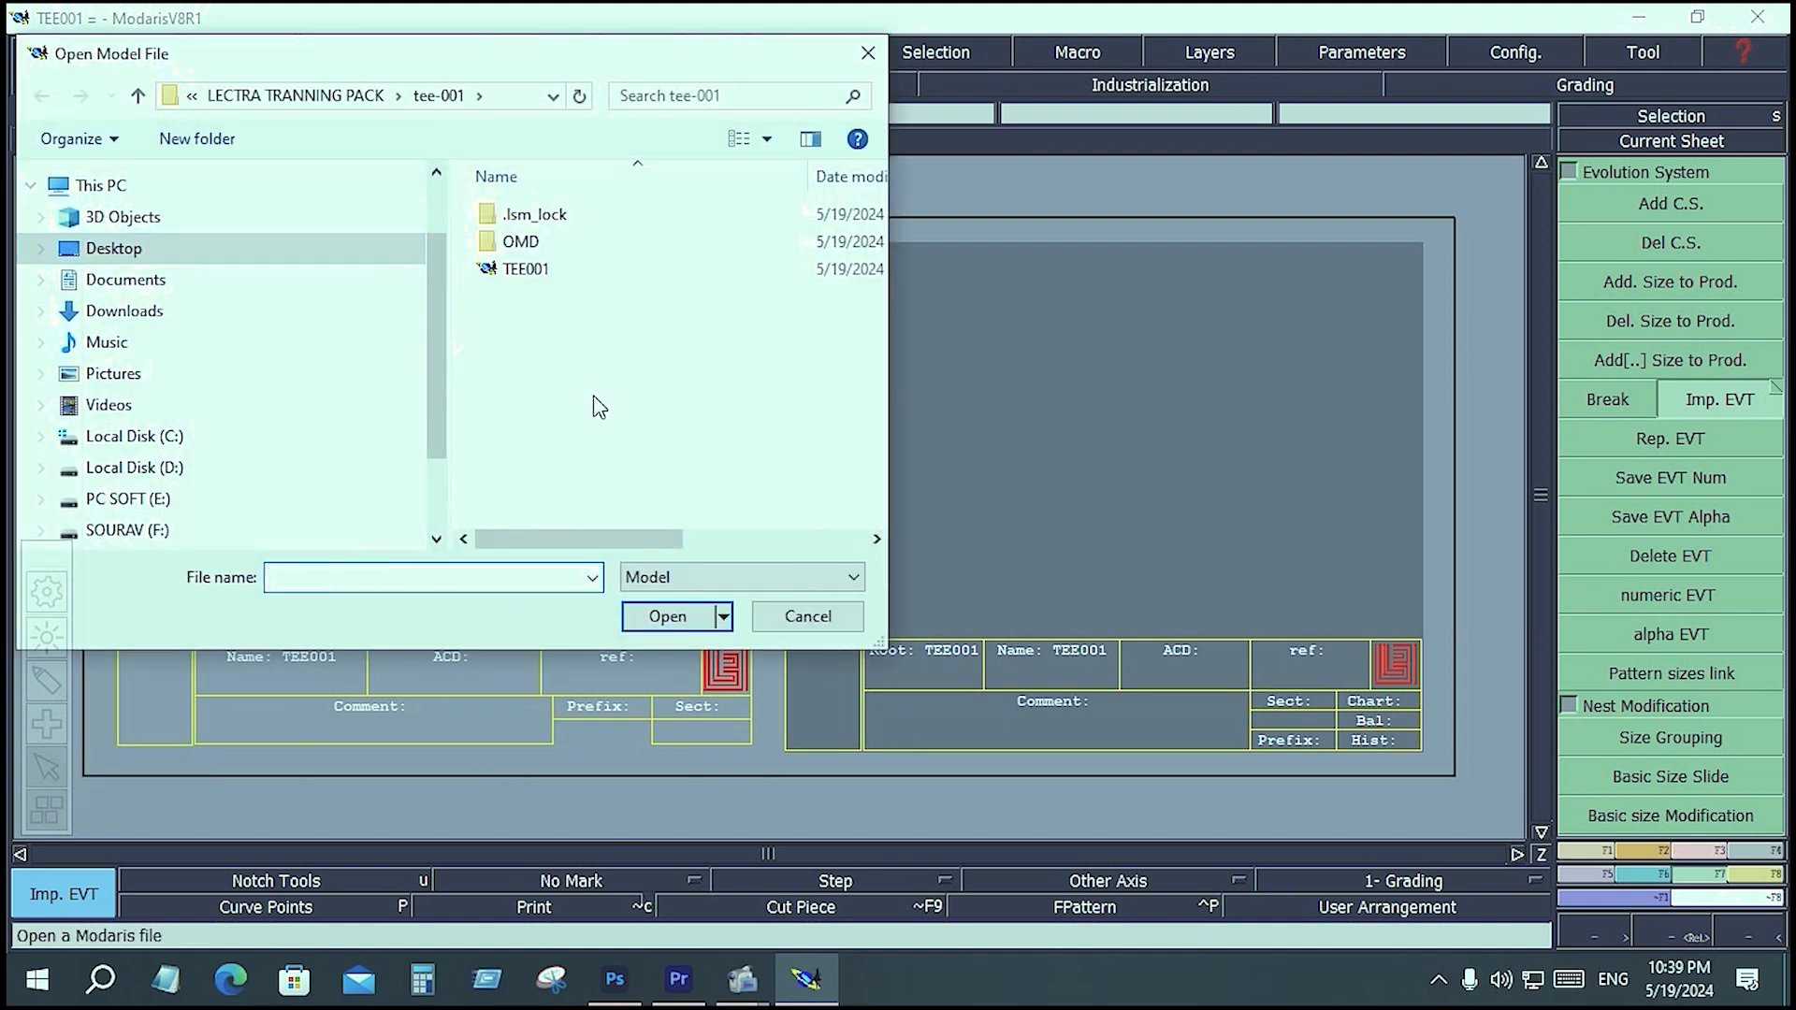
left_click(522, 269)
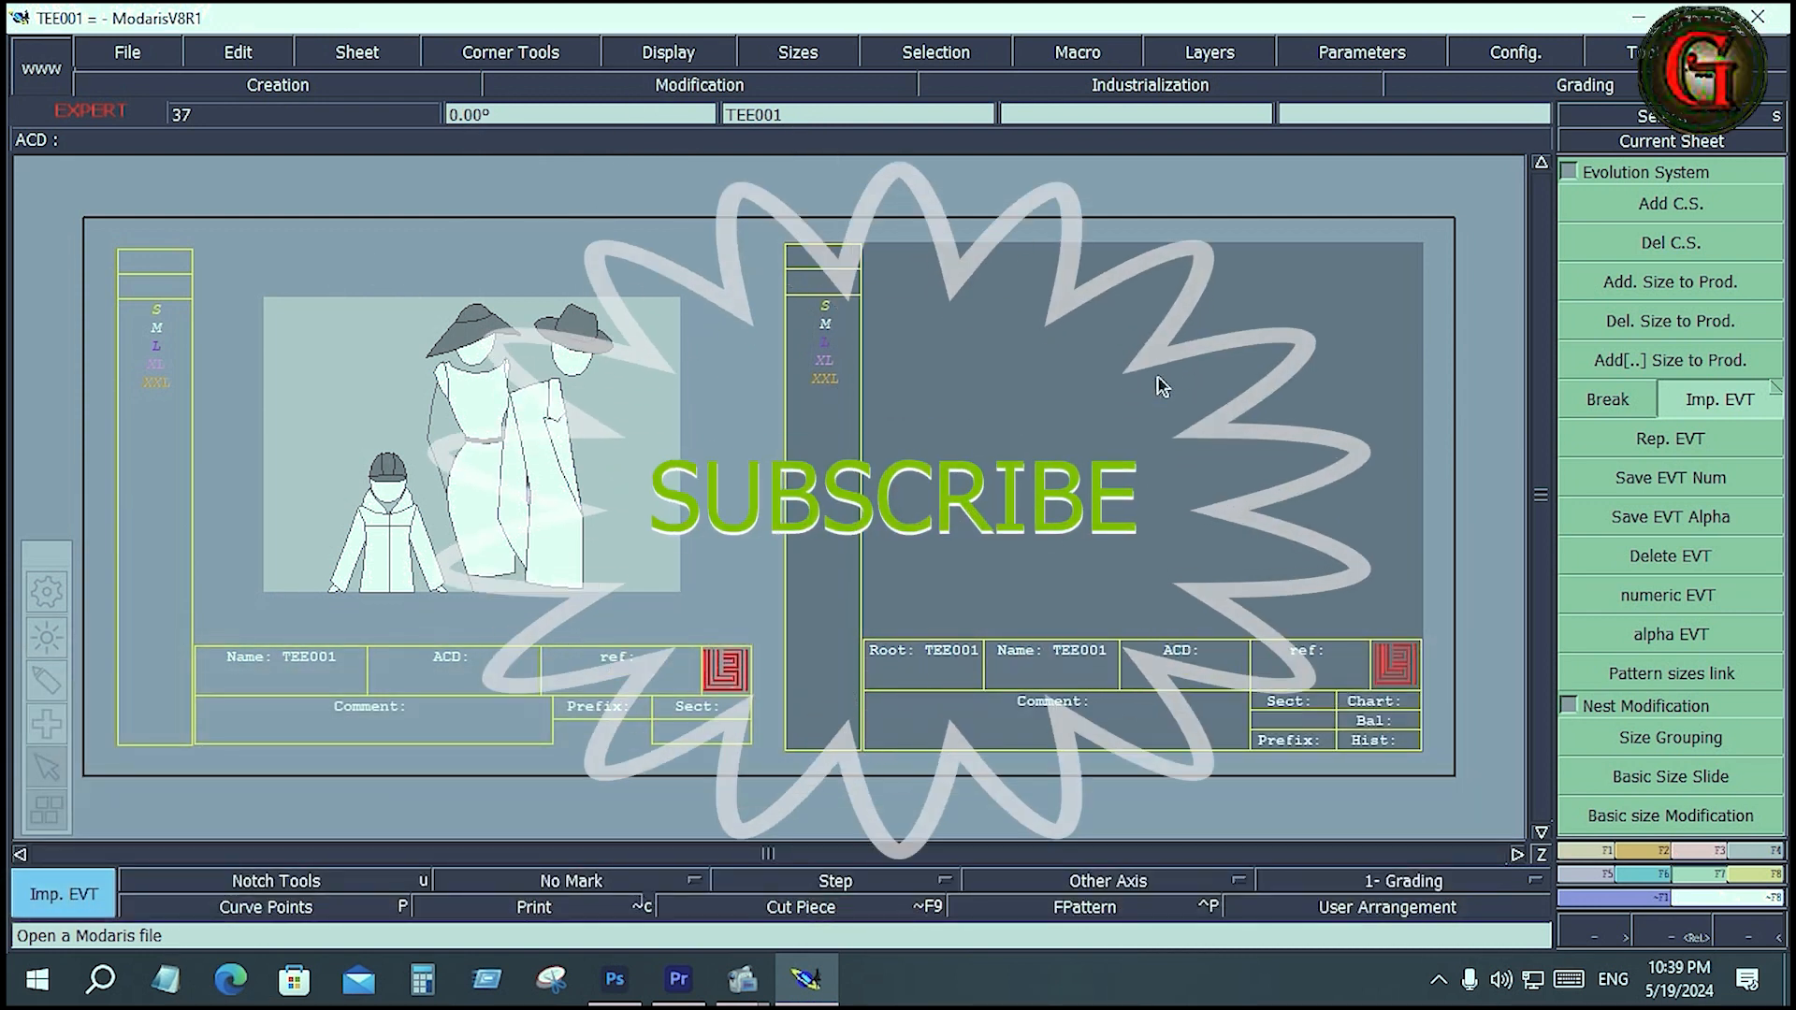
Set the length unit parameter to cm.
left_click(1354, 51)
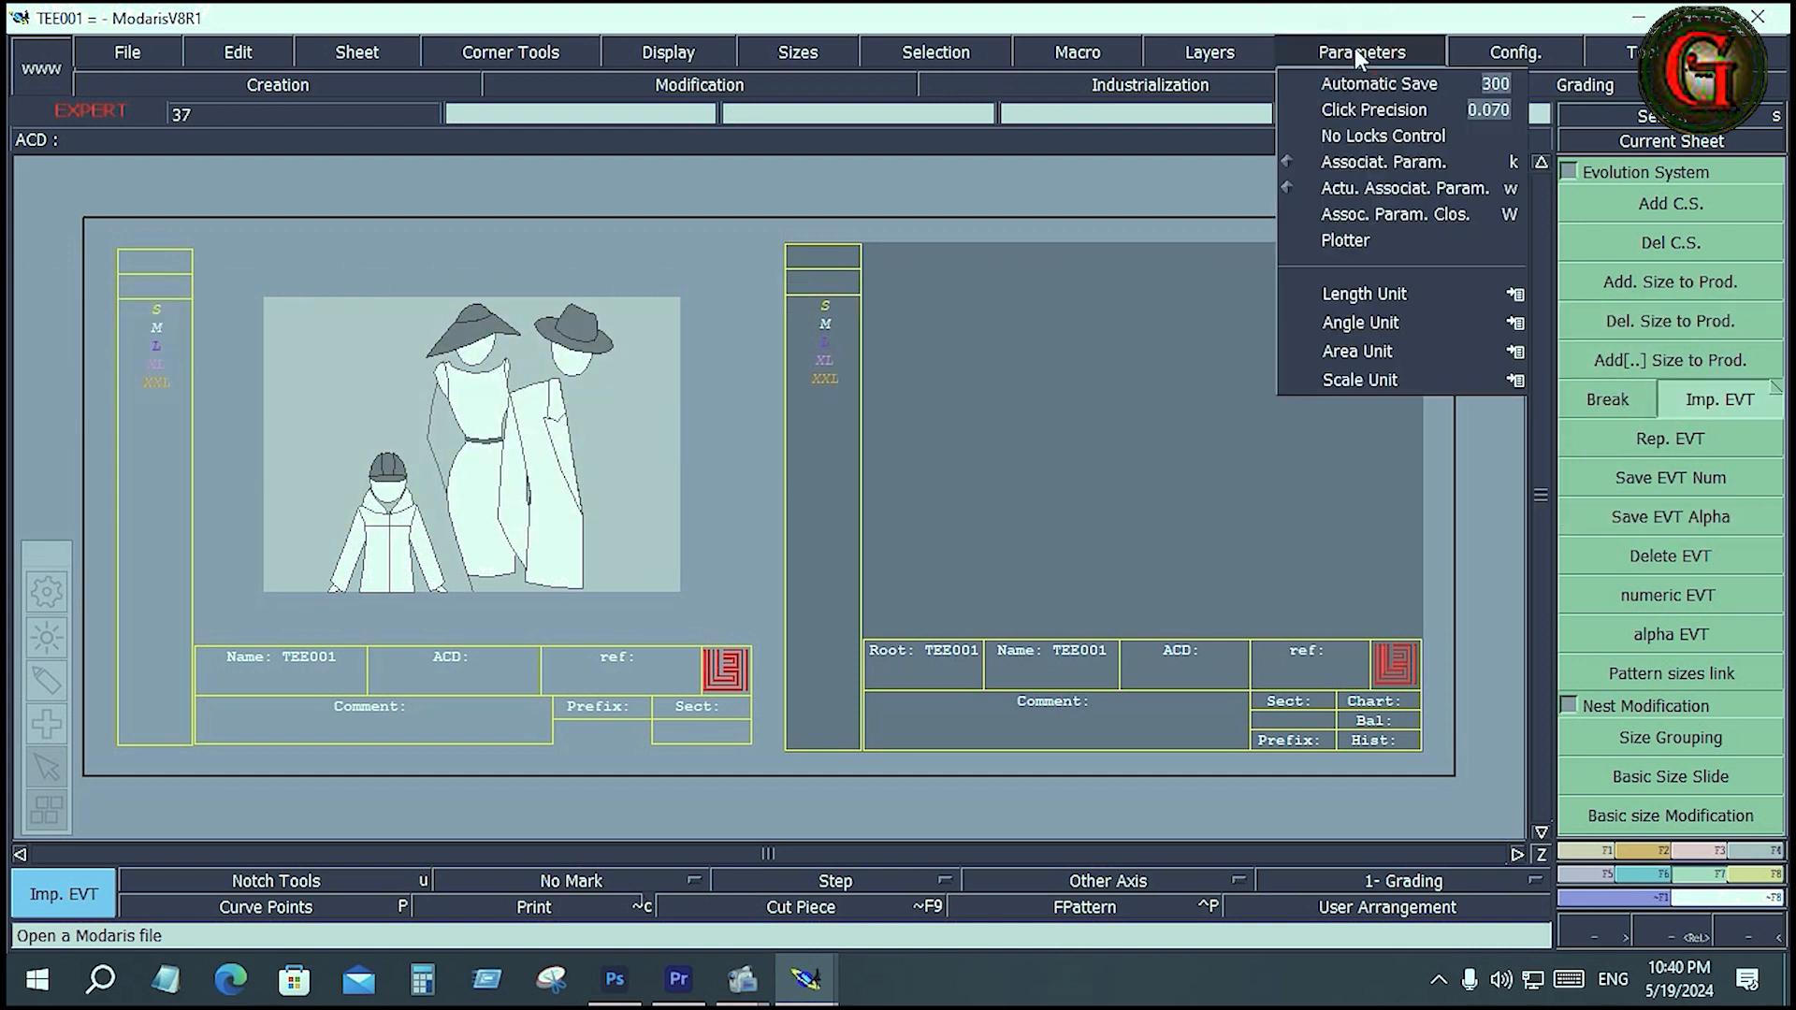
left_click(1515, 296)
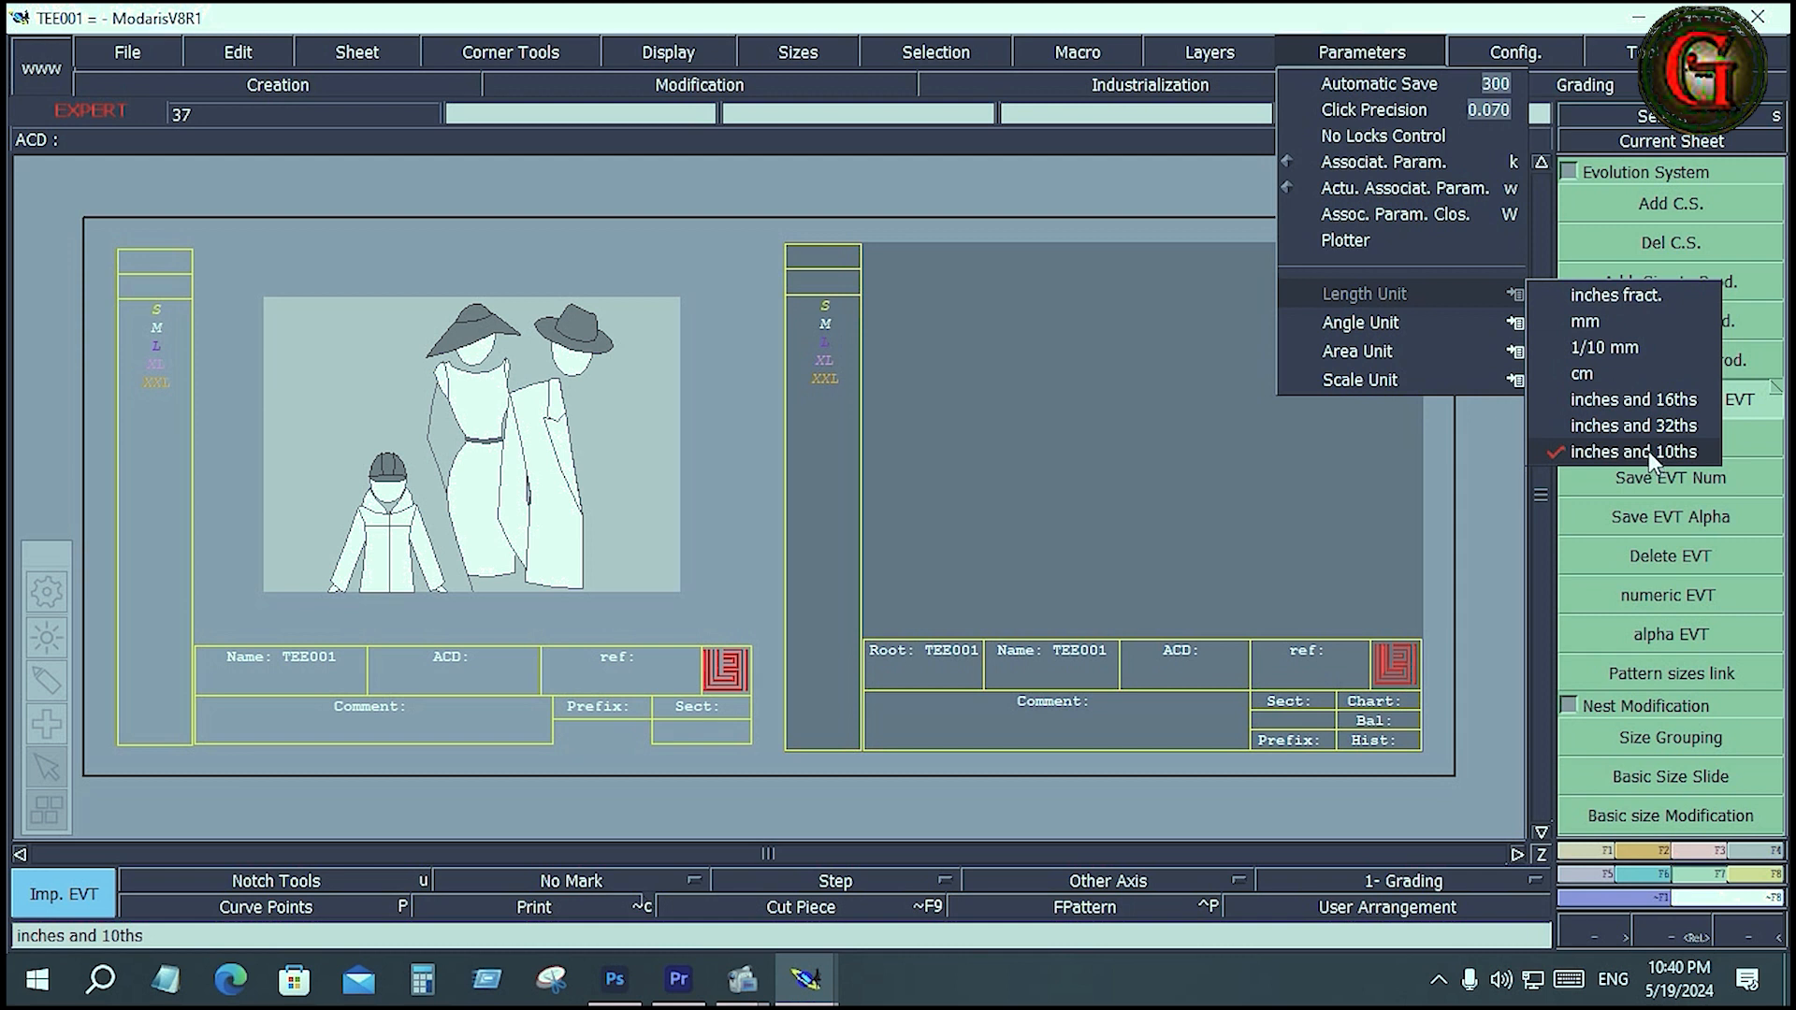
left_click(1583, 373)
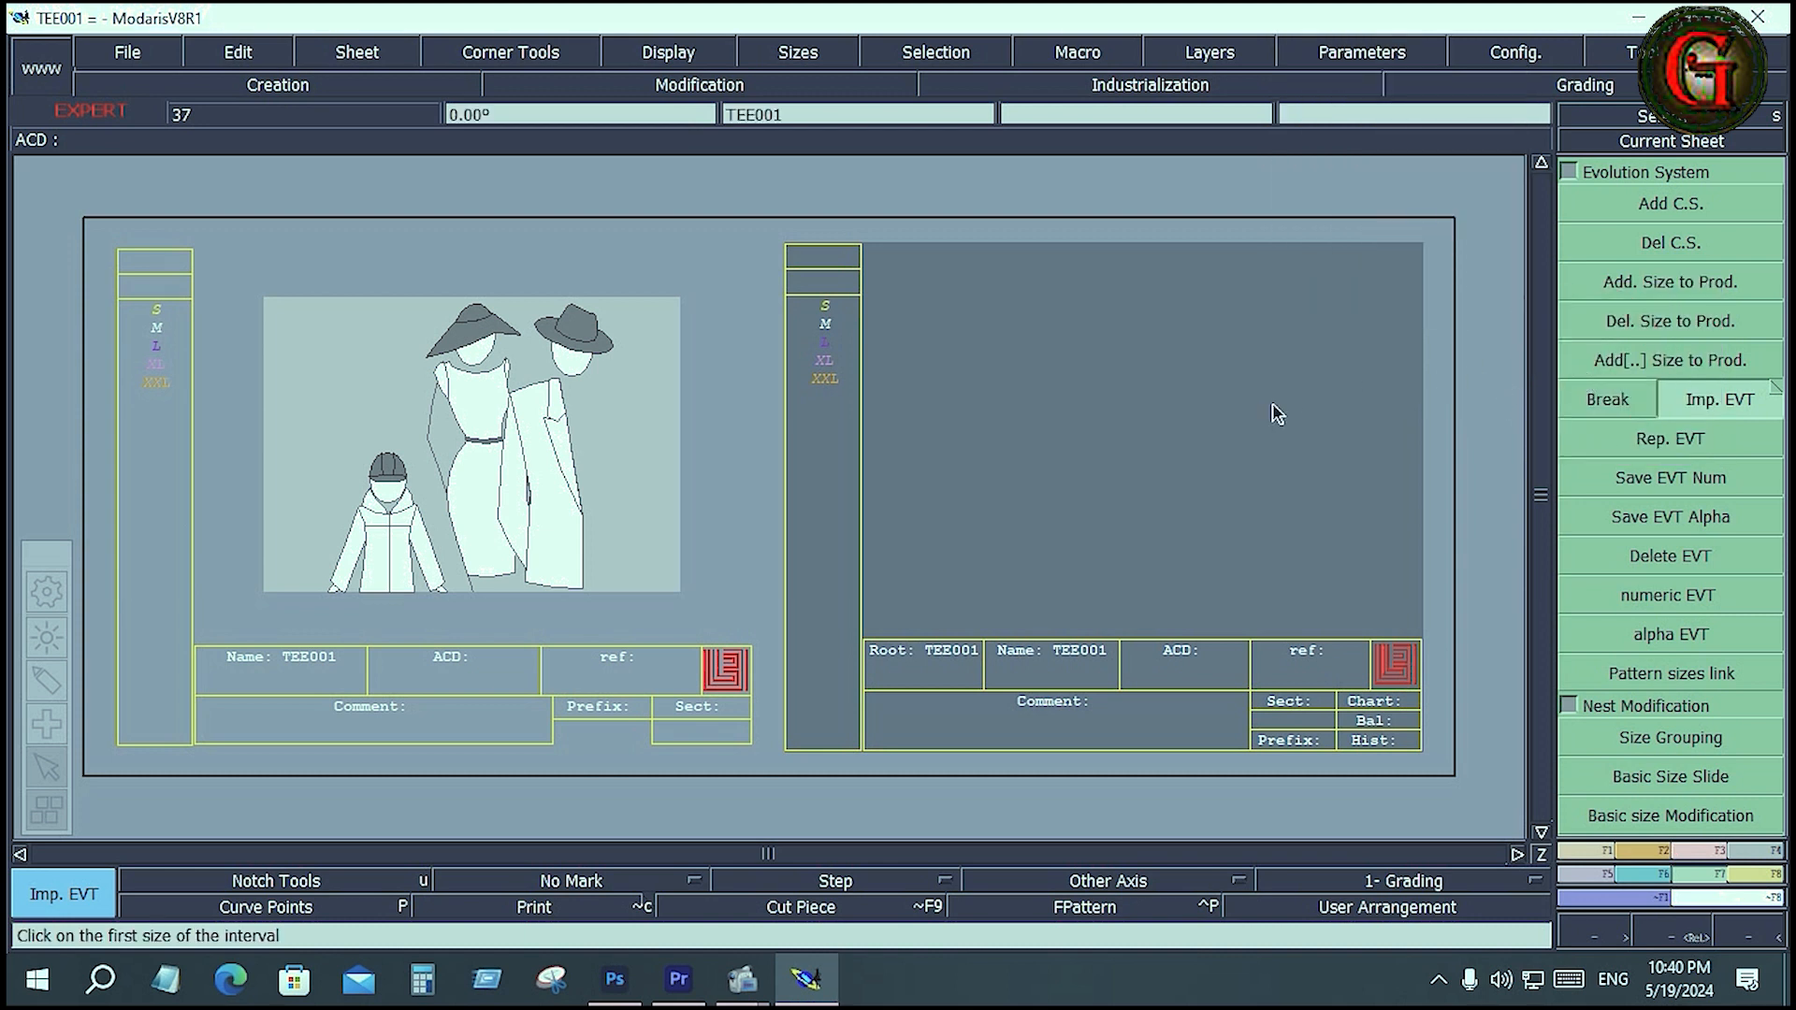
Set the scale unit parameter to % Scale.
left_click(1371, 49)
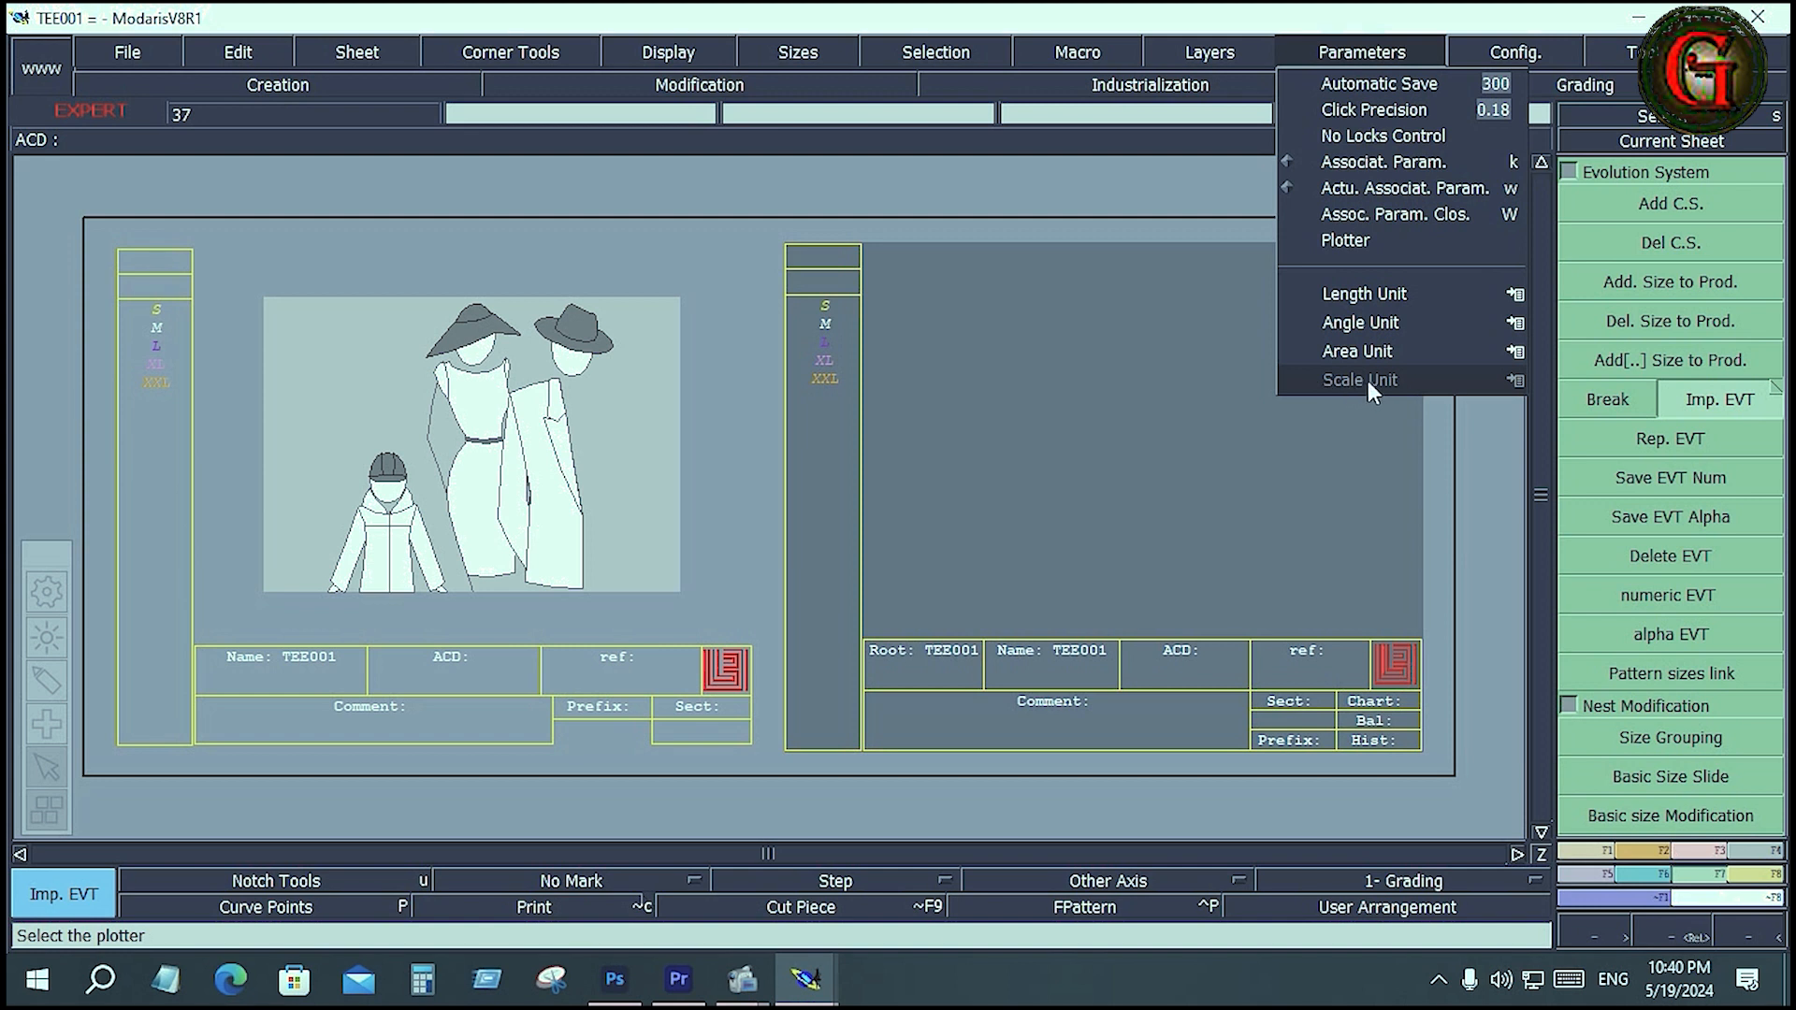
left_click(1519, 379)
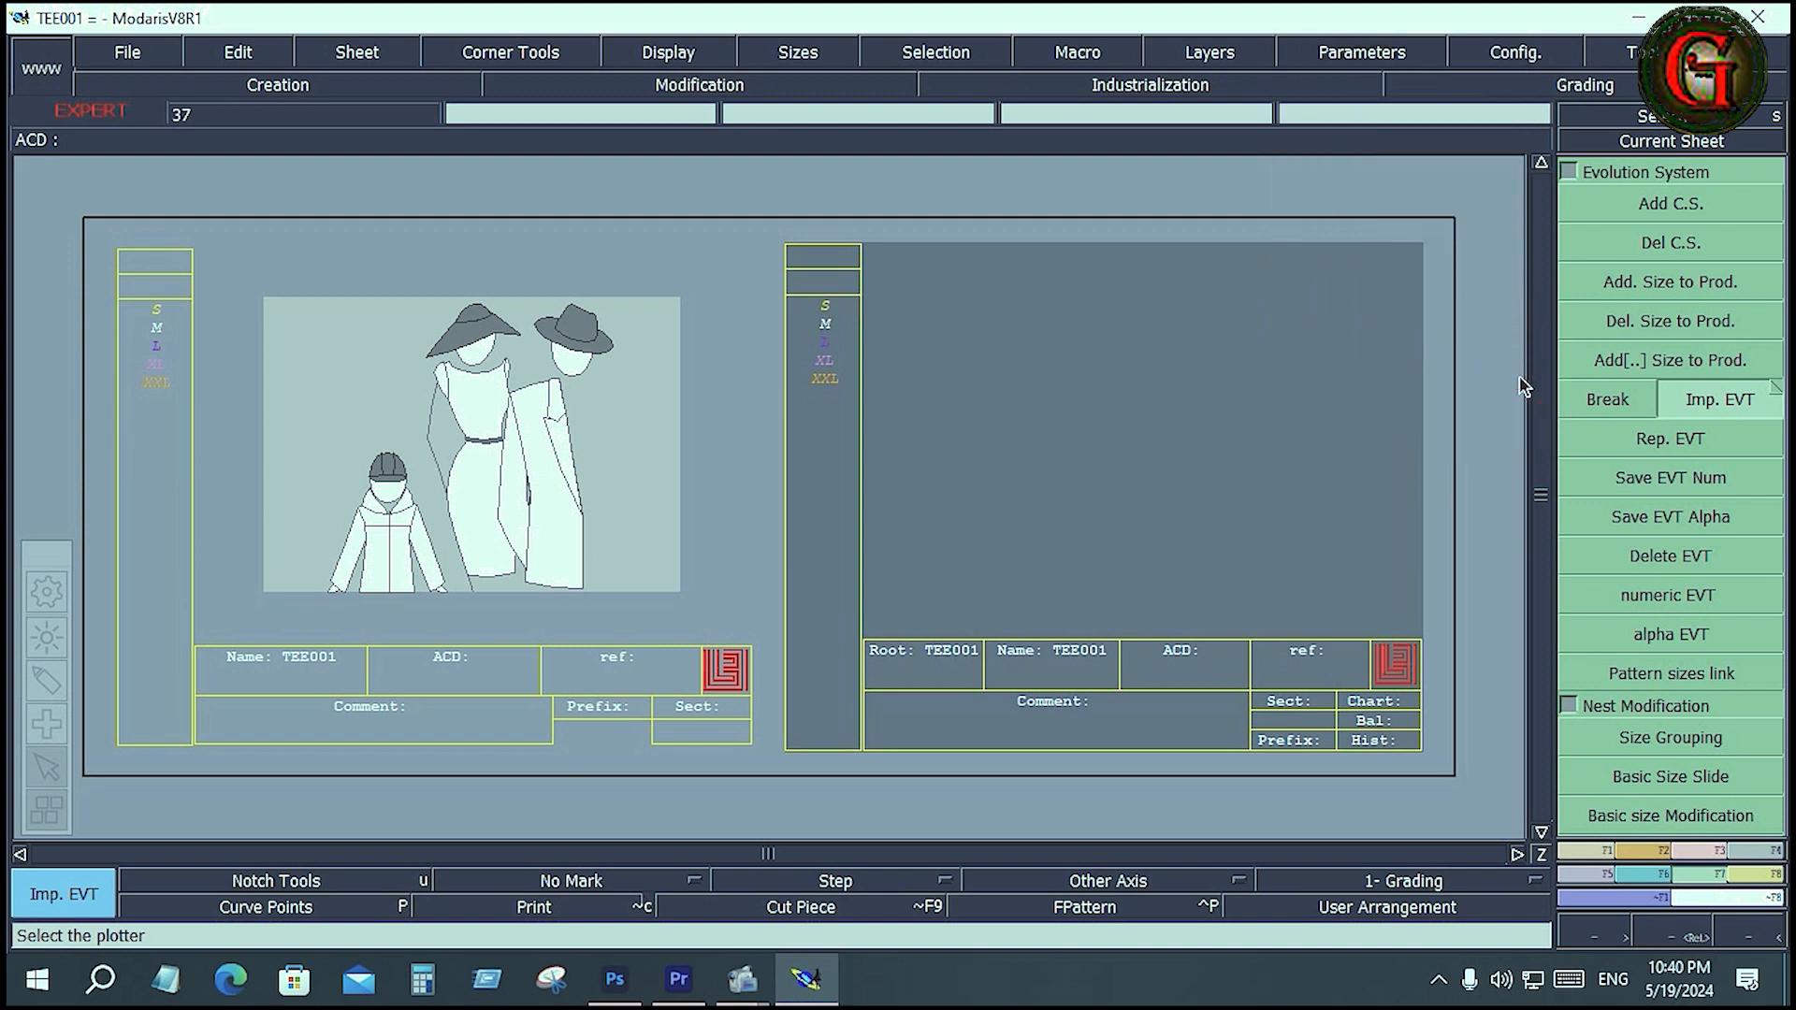
left_click(1372, 49)
mouse_move(1506, 379)
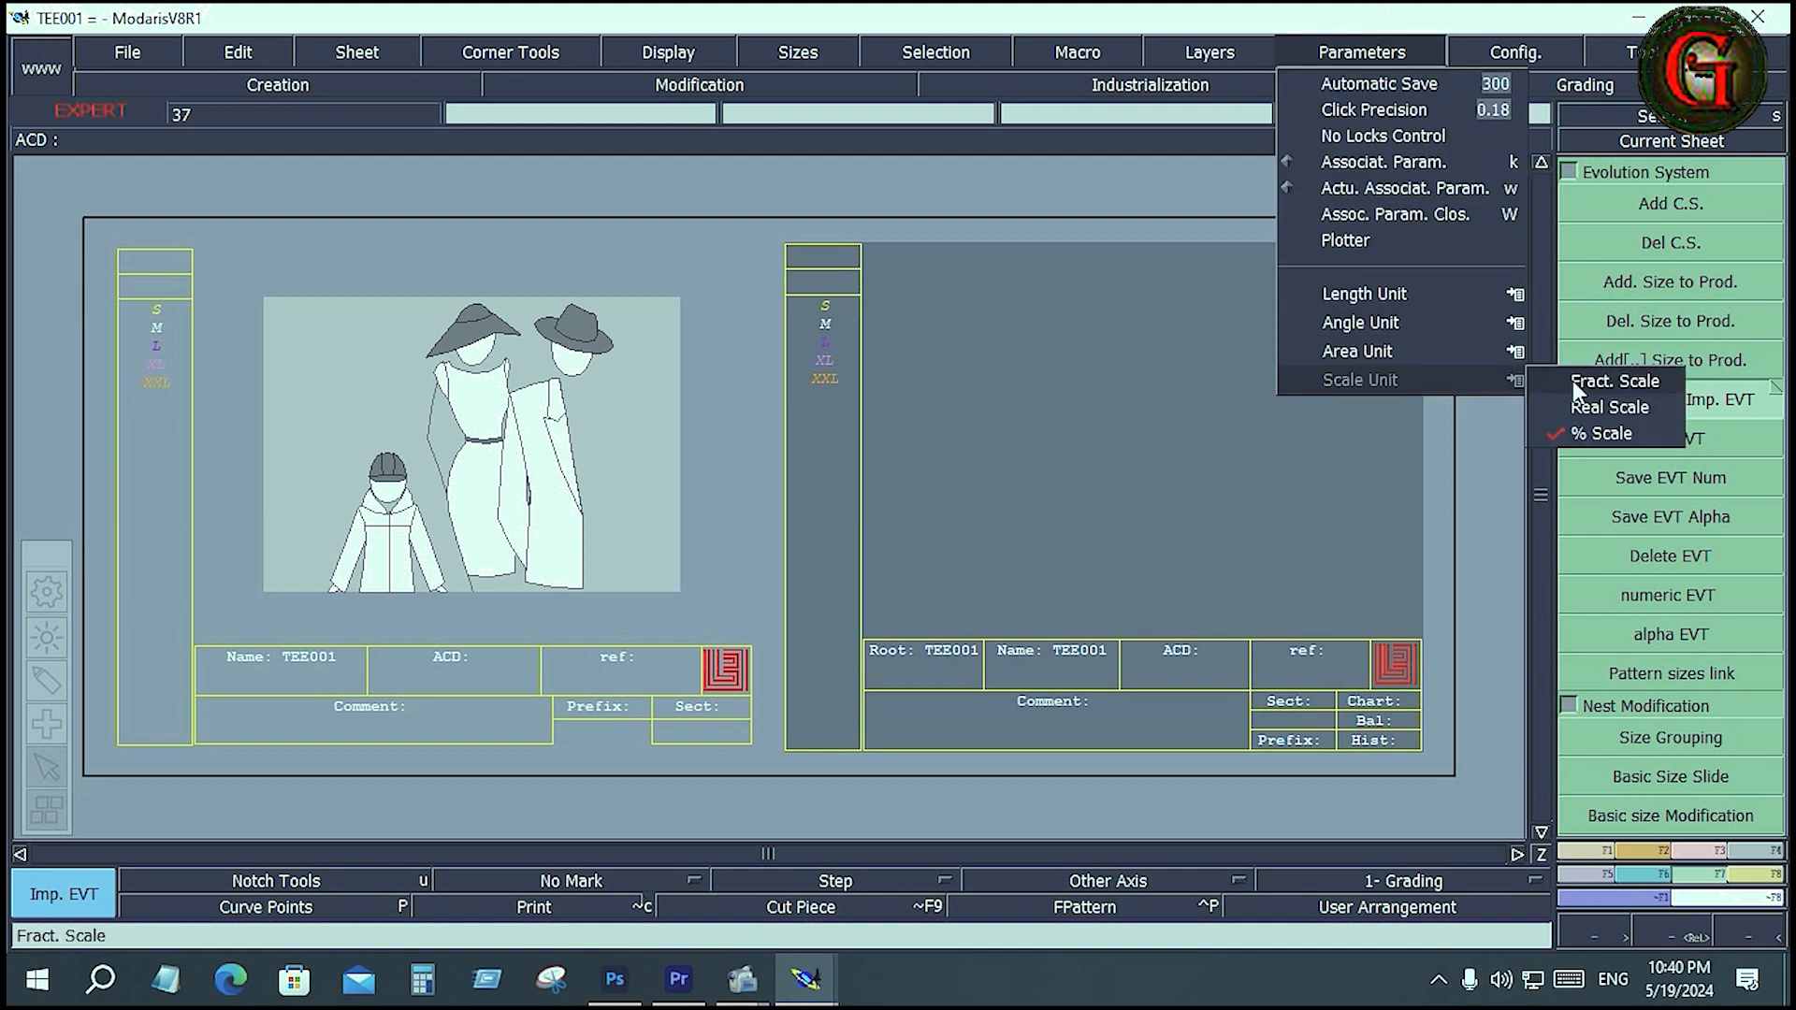
left_click(1598, 434)
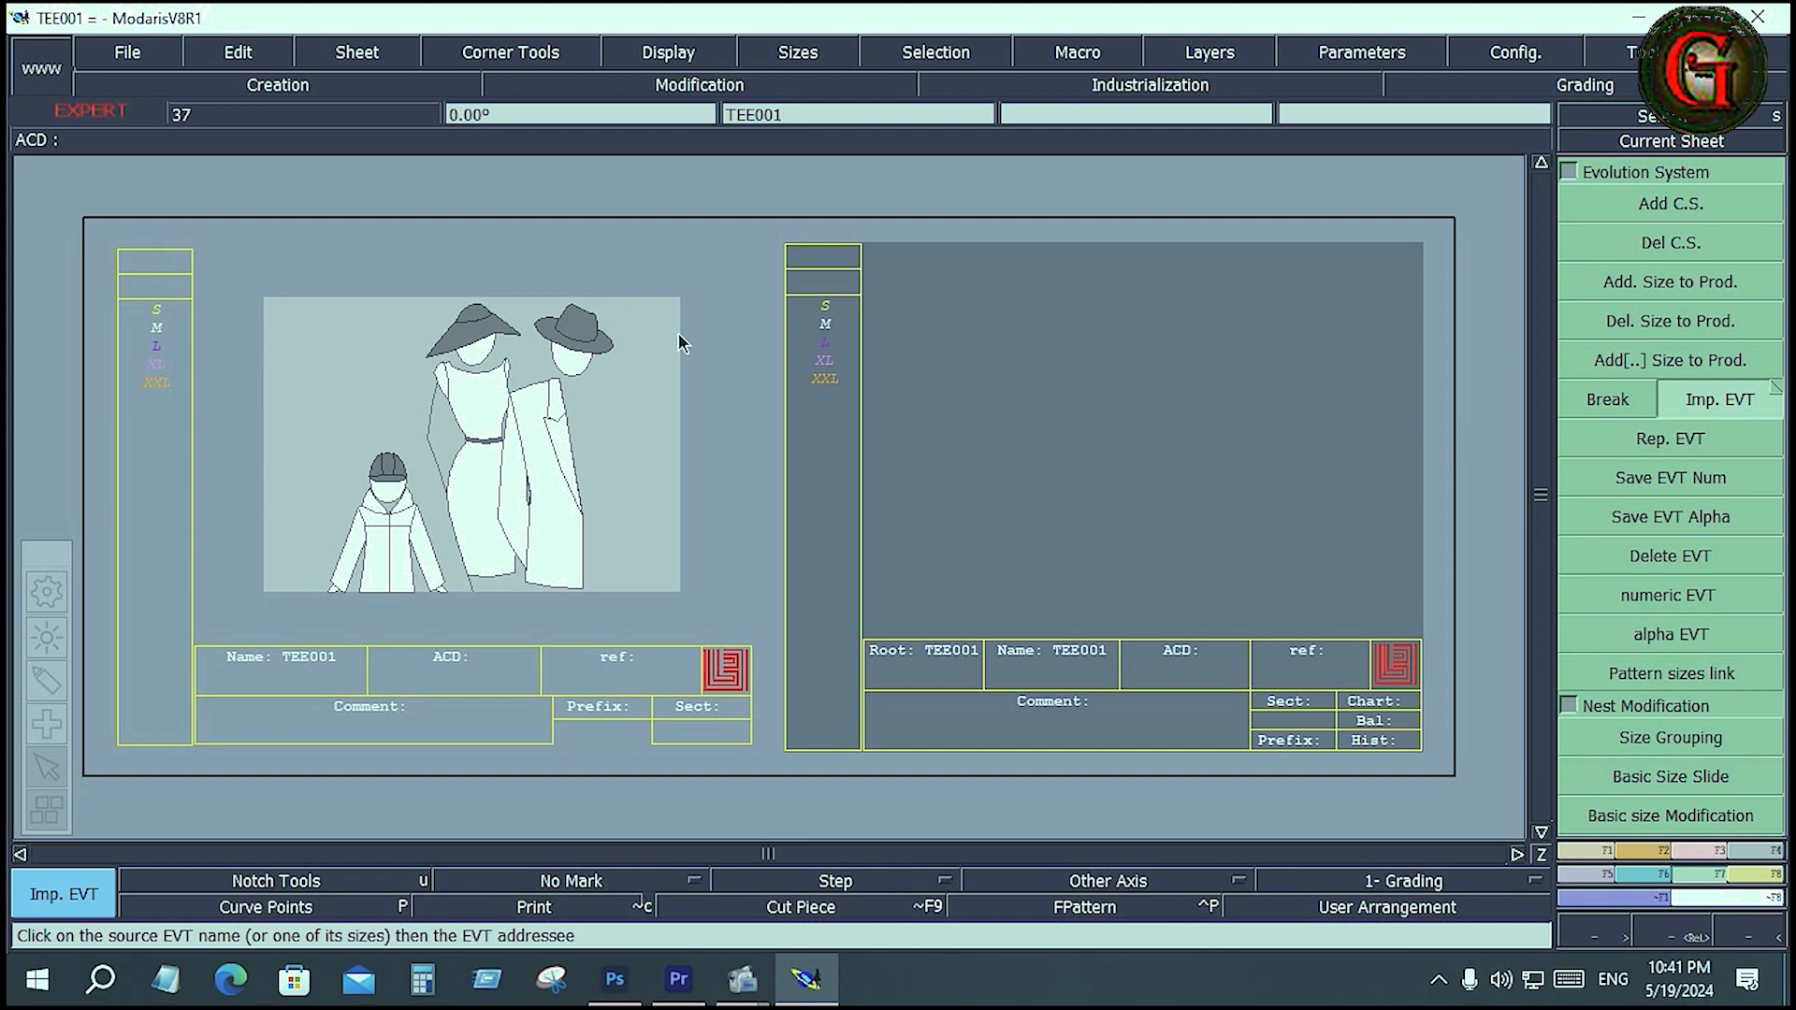
left_click(137, 53)
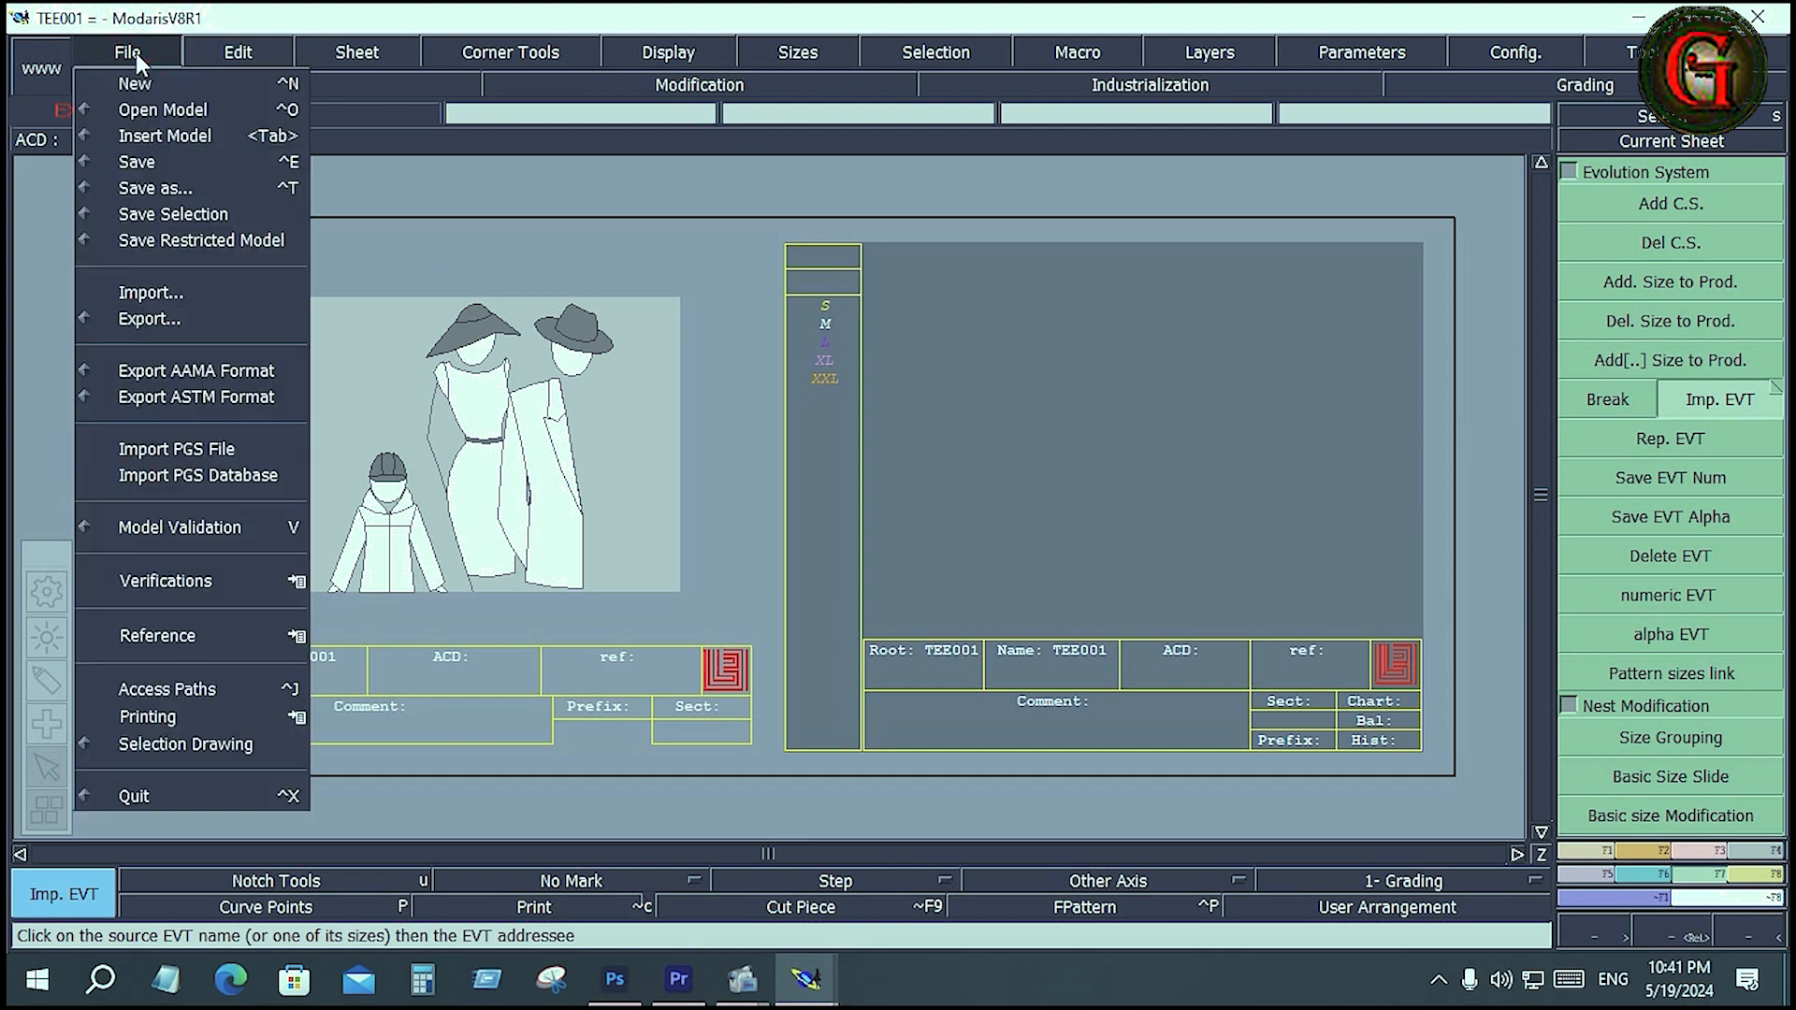
left_click(735, 245)
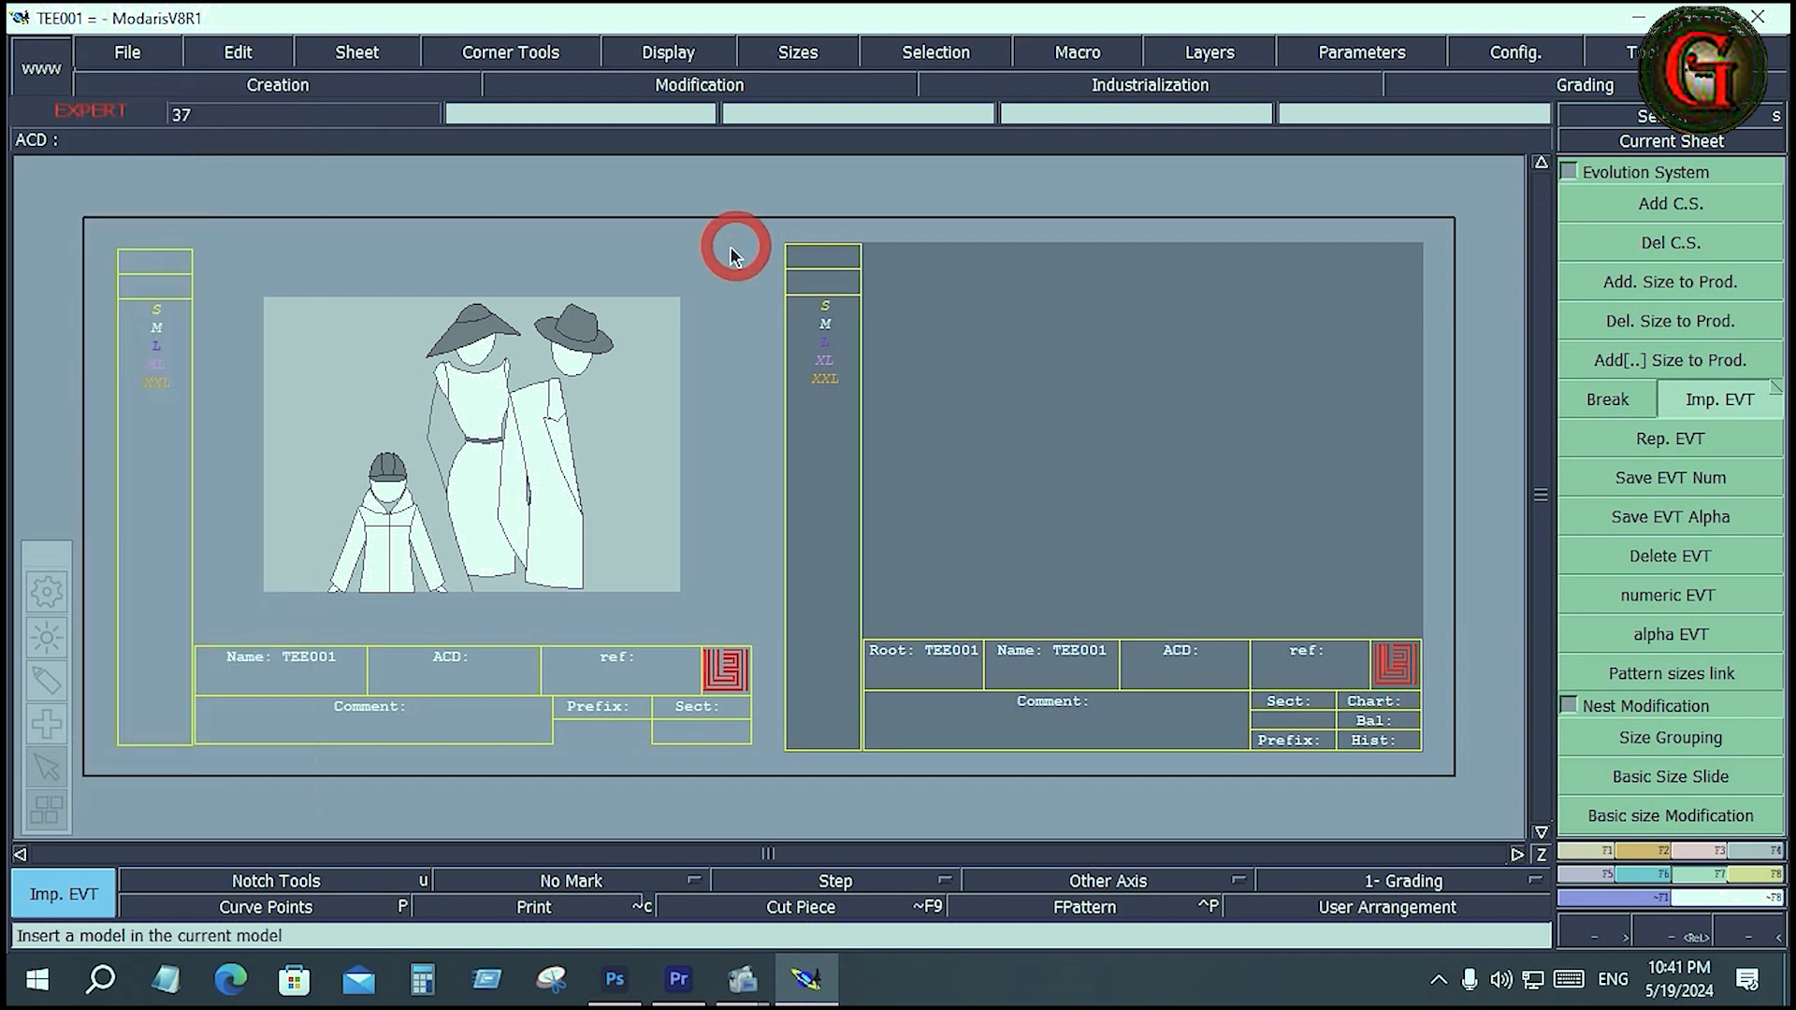
left_click(671, 55)
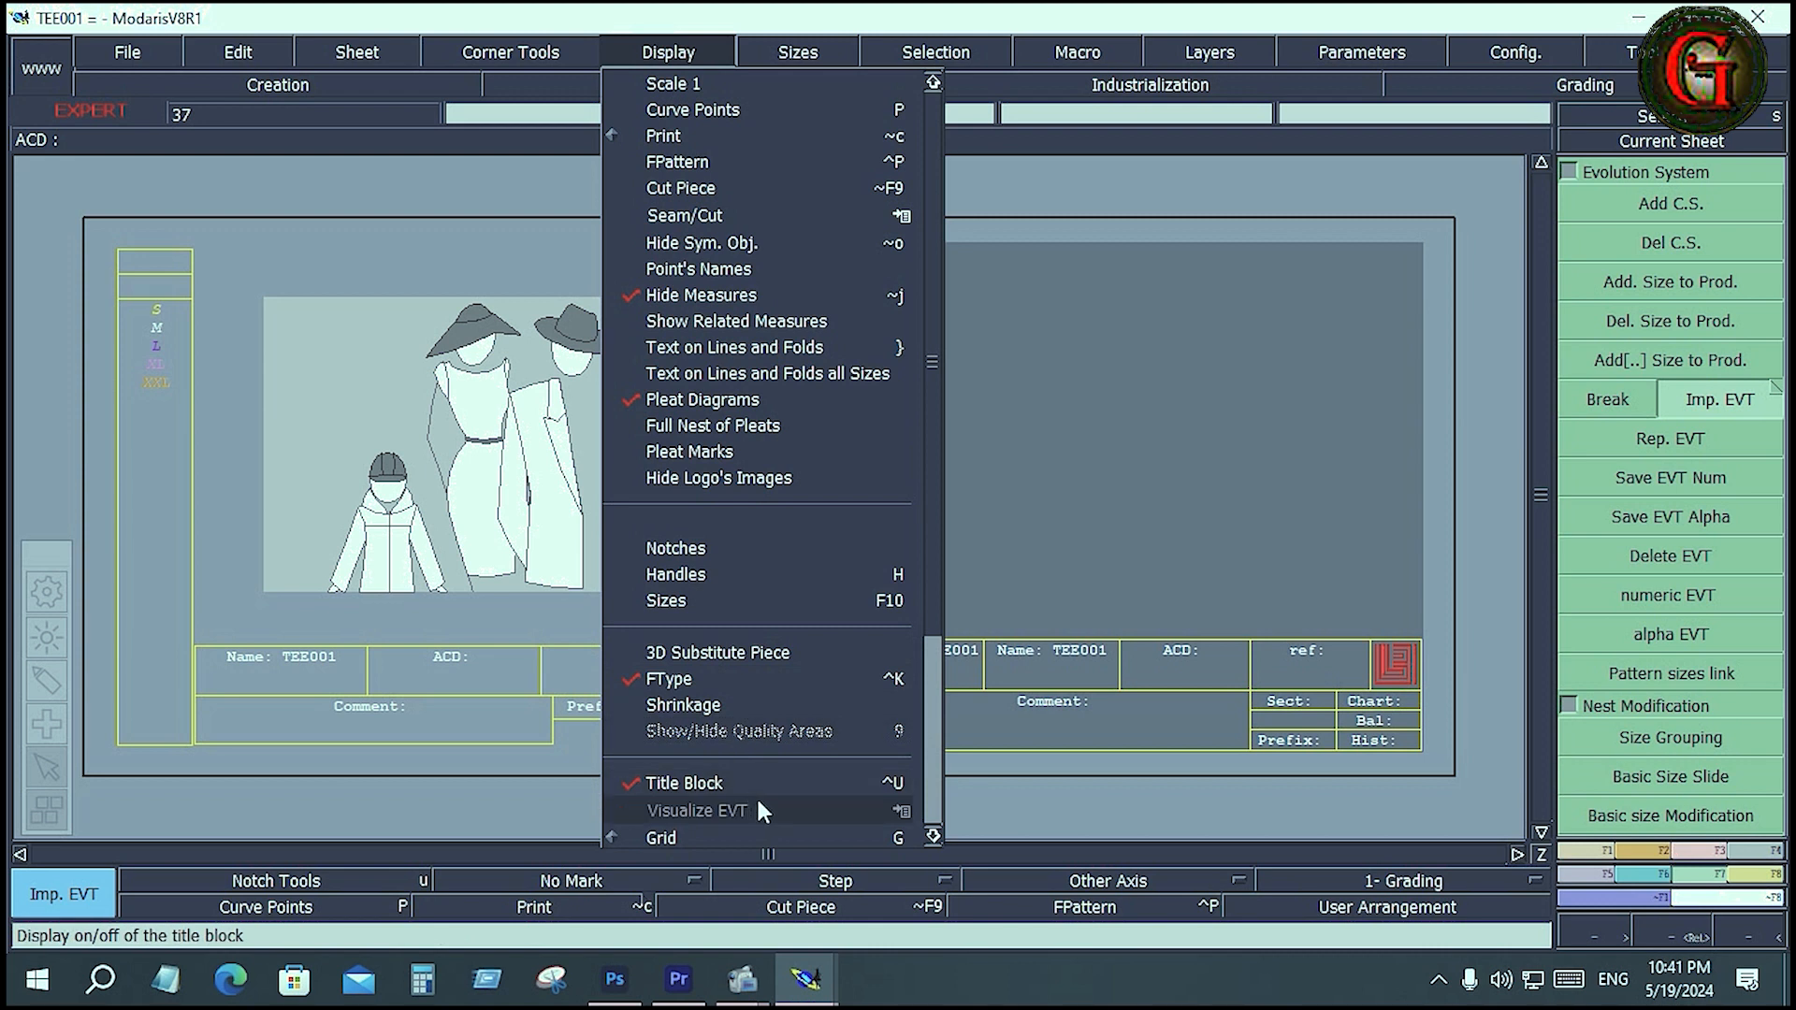
left_click(1229, 479)
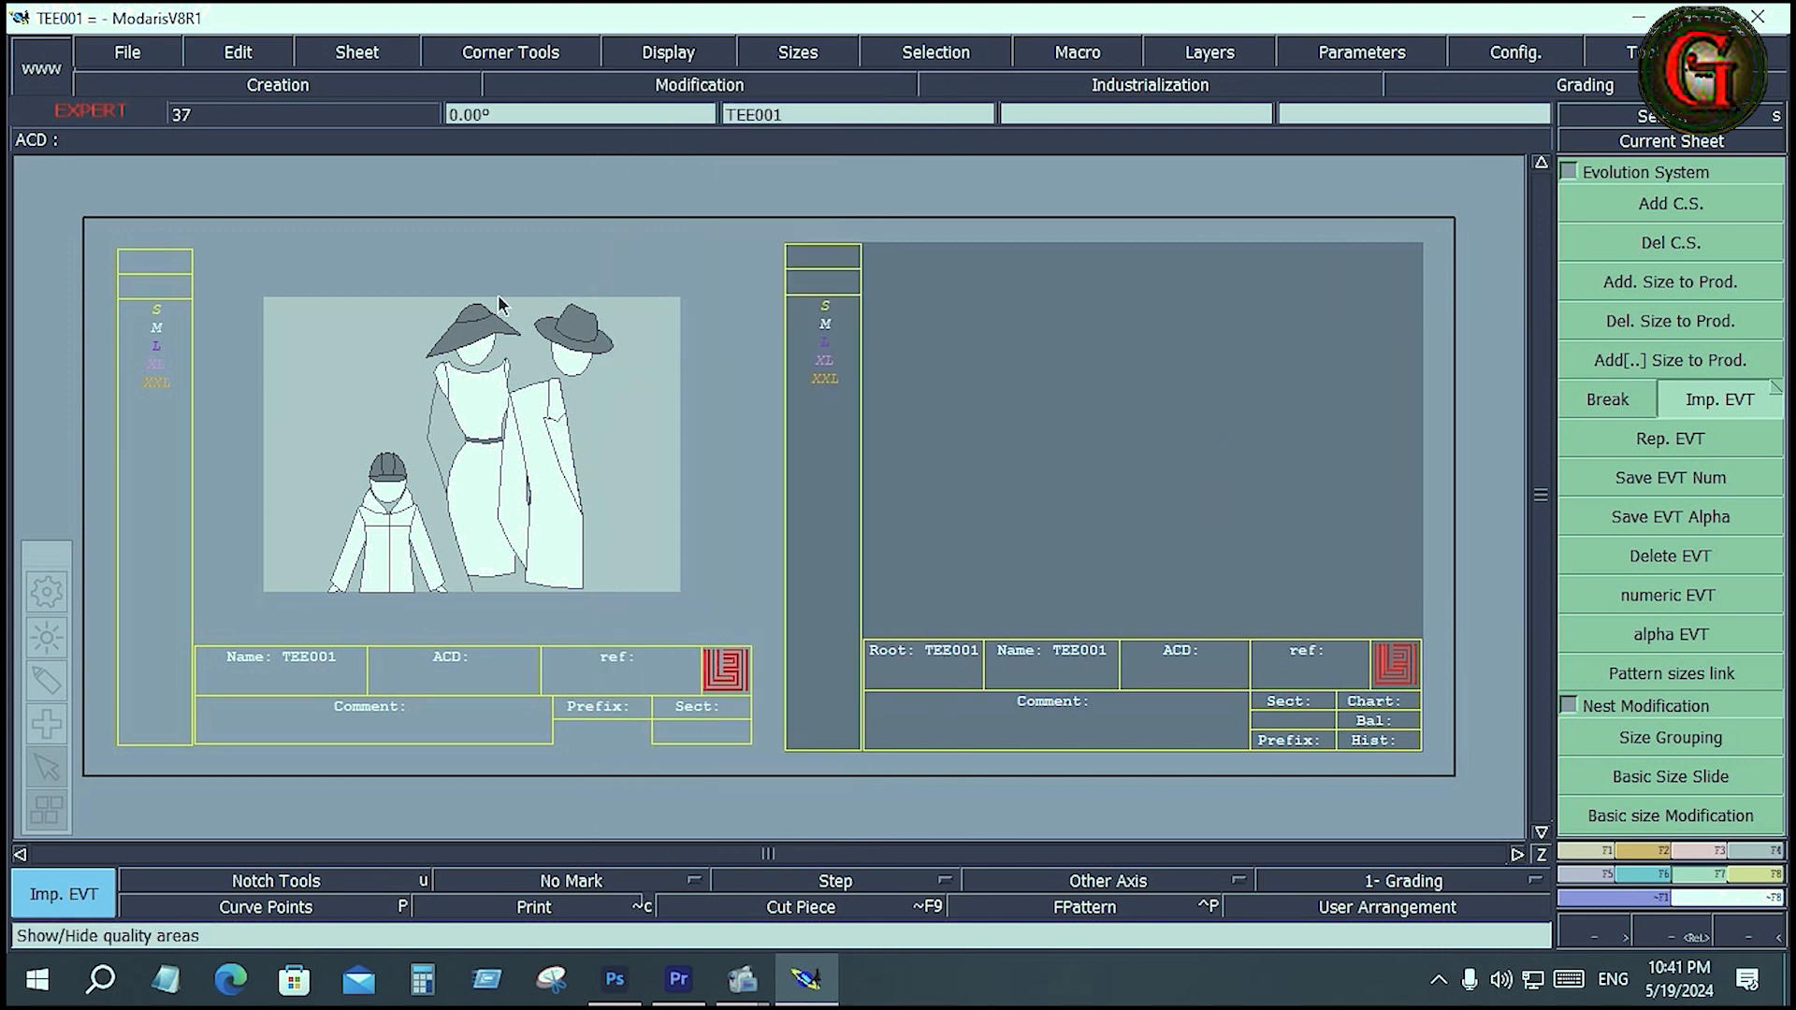
left_click(127, 51)
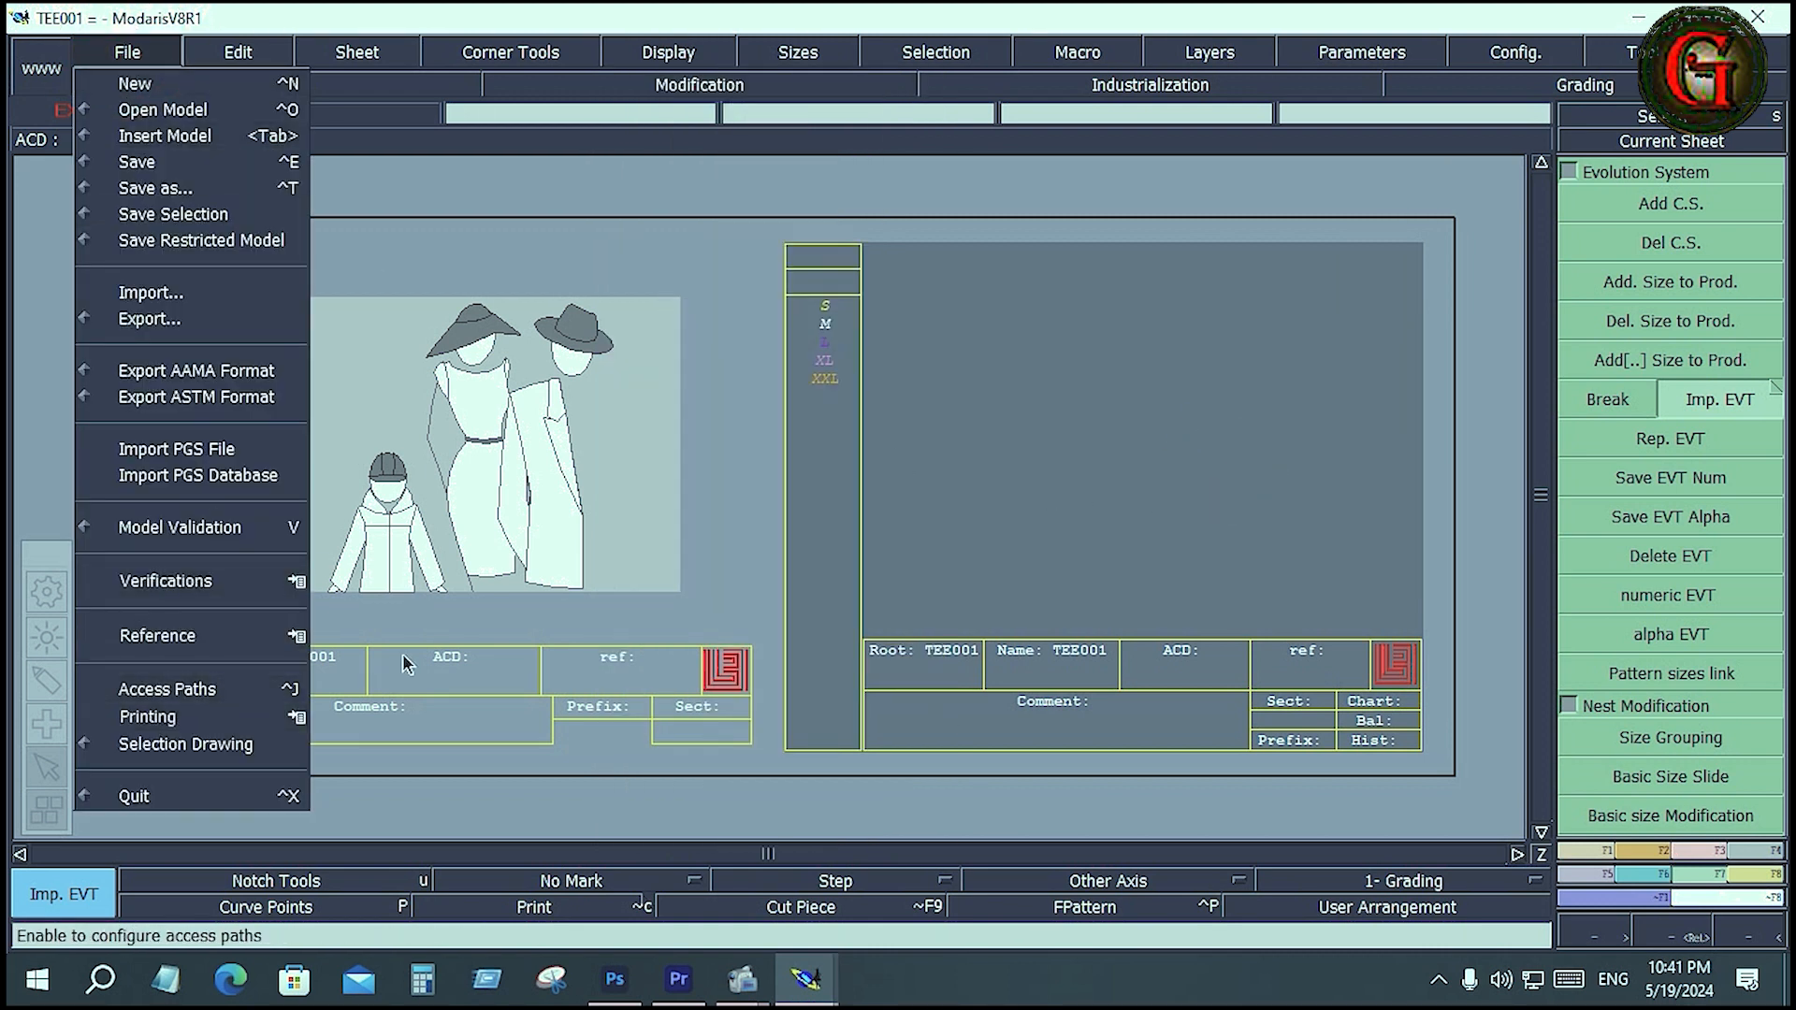
left_click(1049, 491)
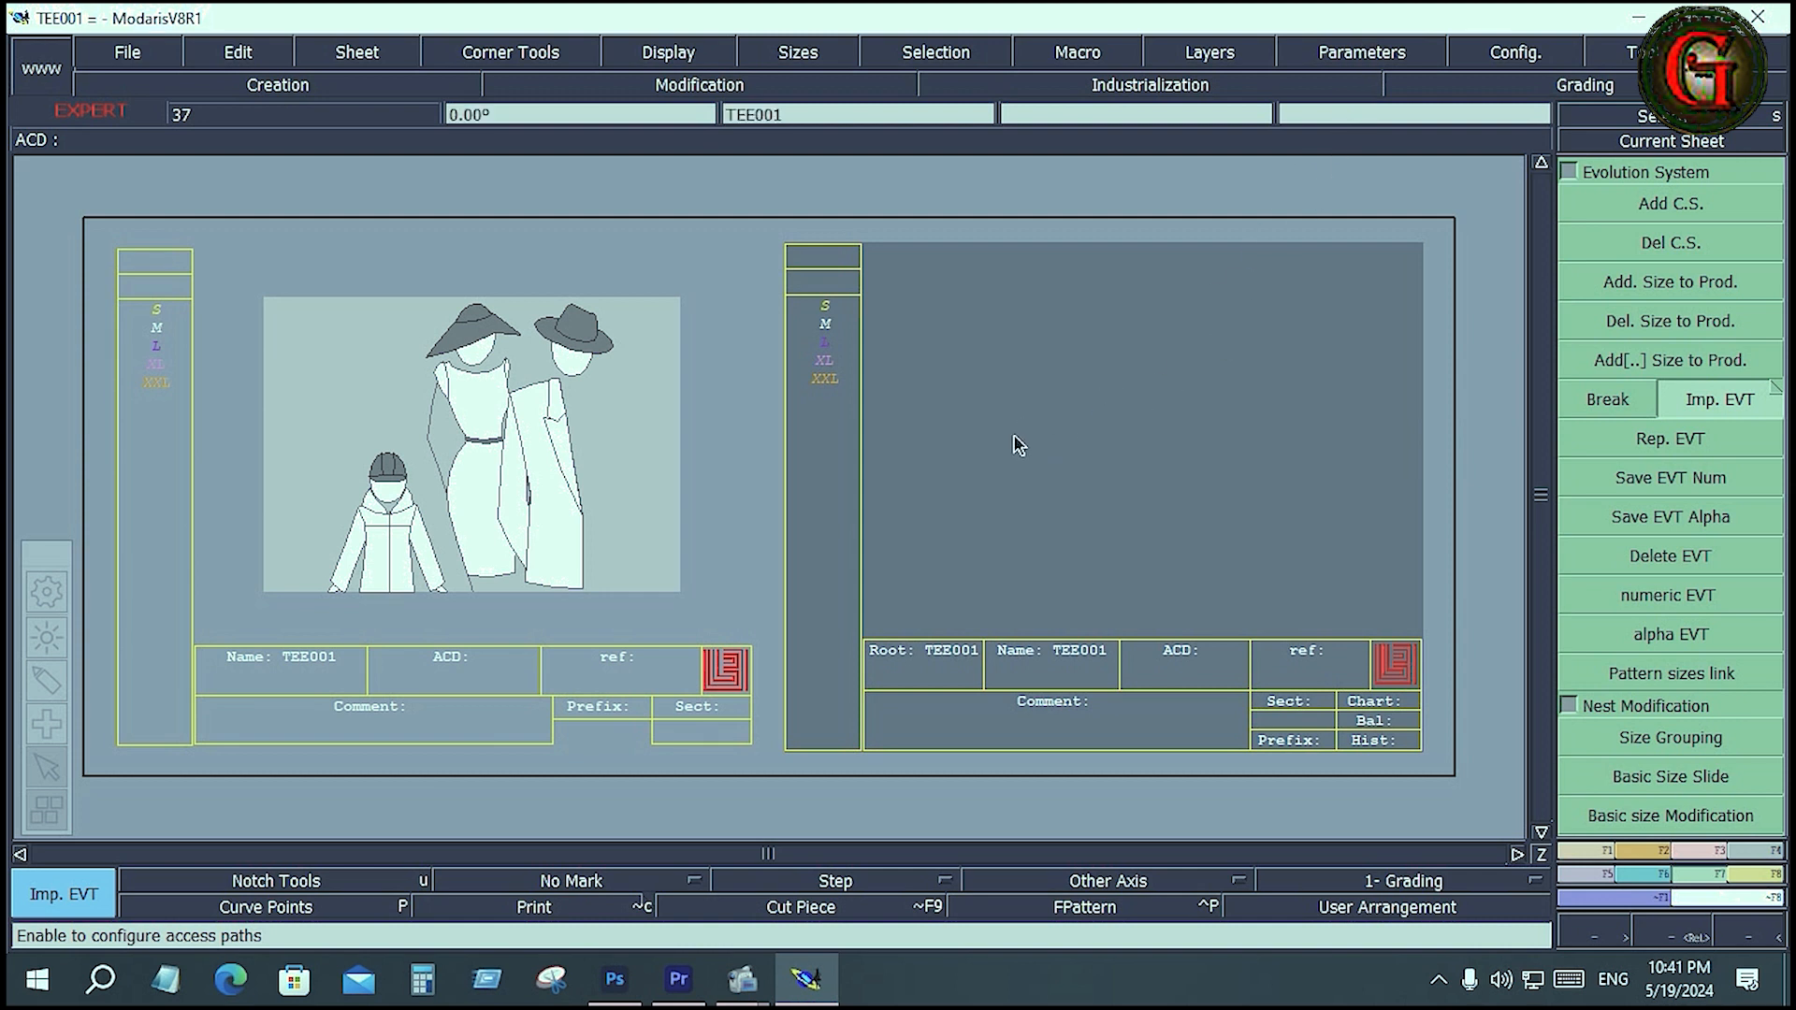
Save the TEE001 model in the save directory.
left_click(137, 54)
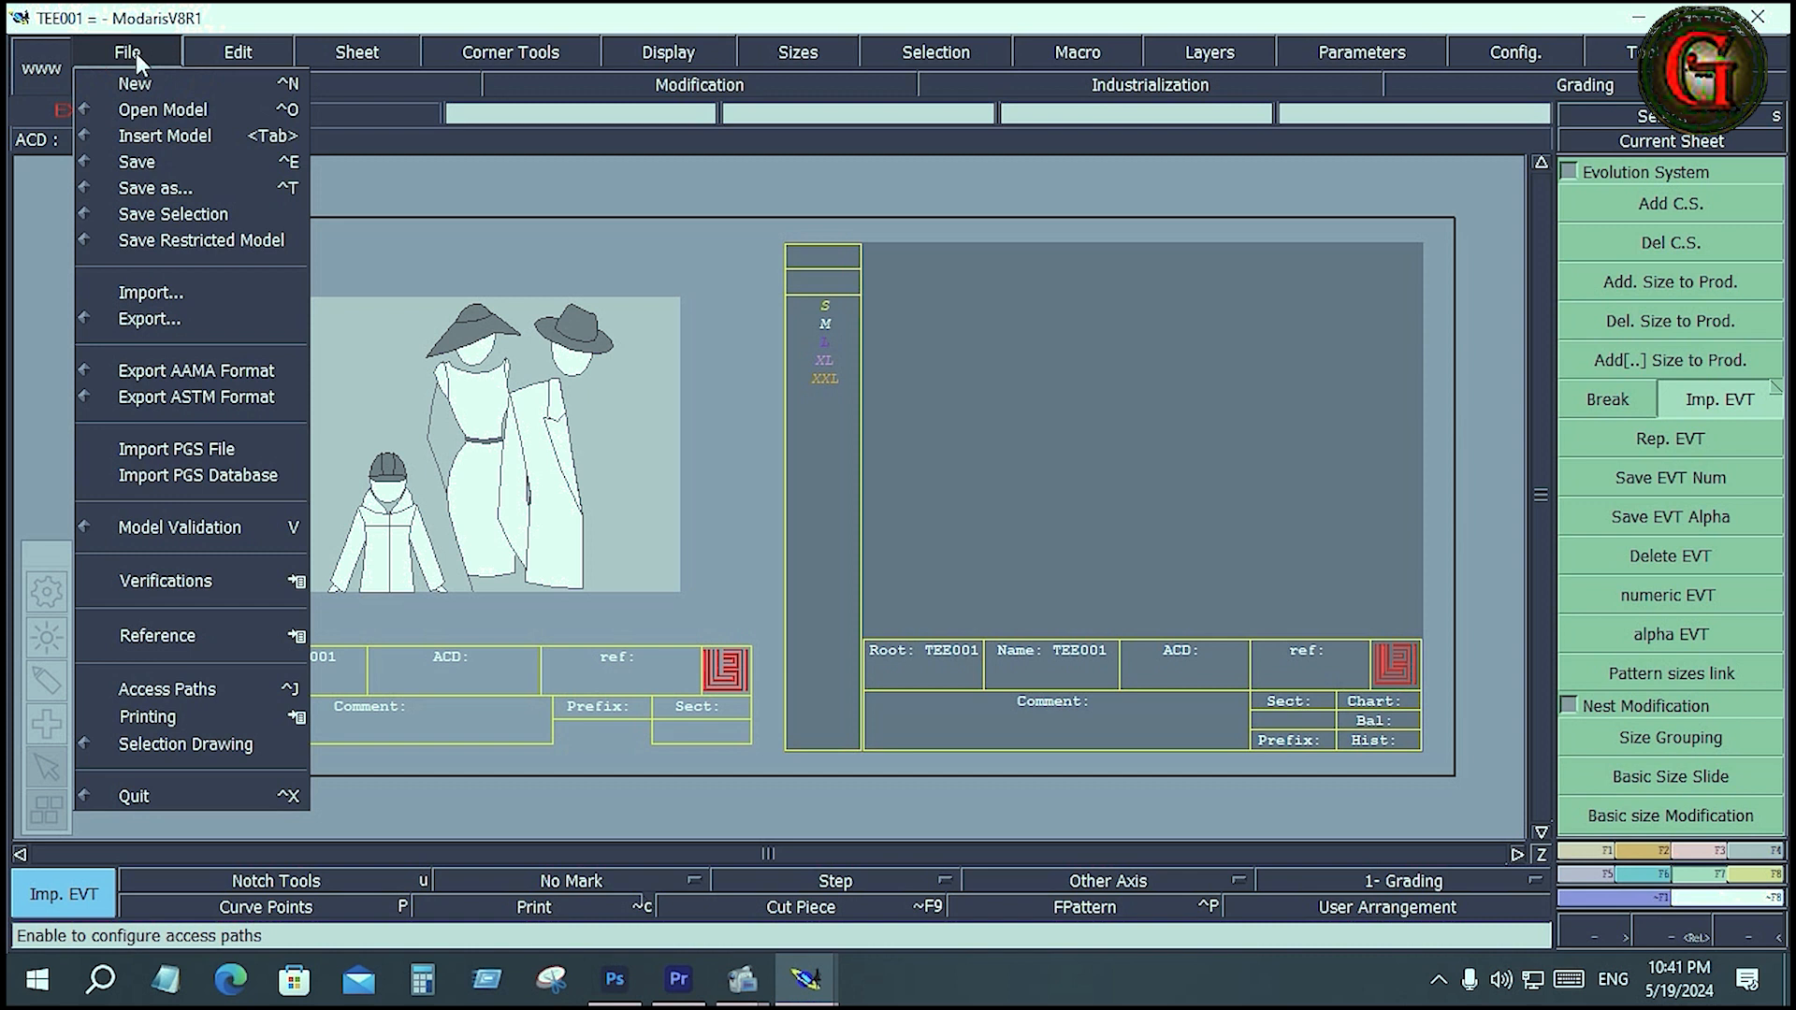
left_click(155, 165)
left_click(726, 646)
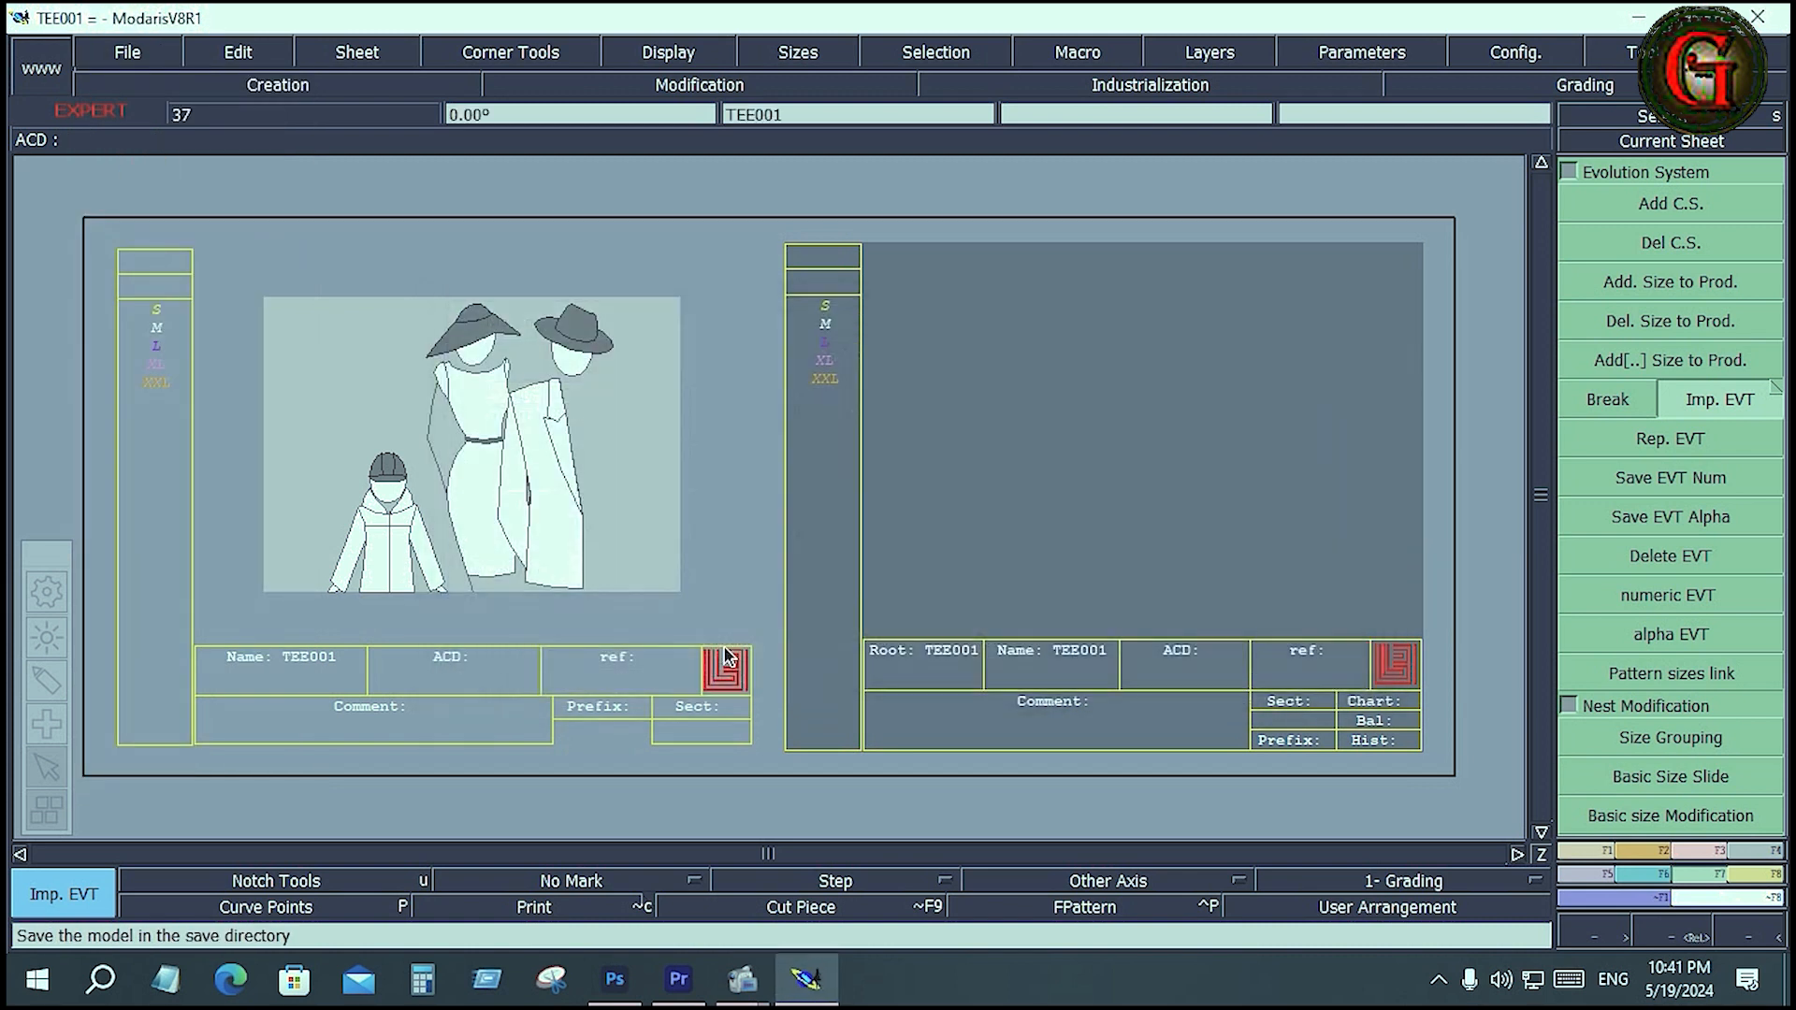
Check the saved TEE001 file in the tee-001 folder without opening it.
left_click(132, 50)
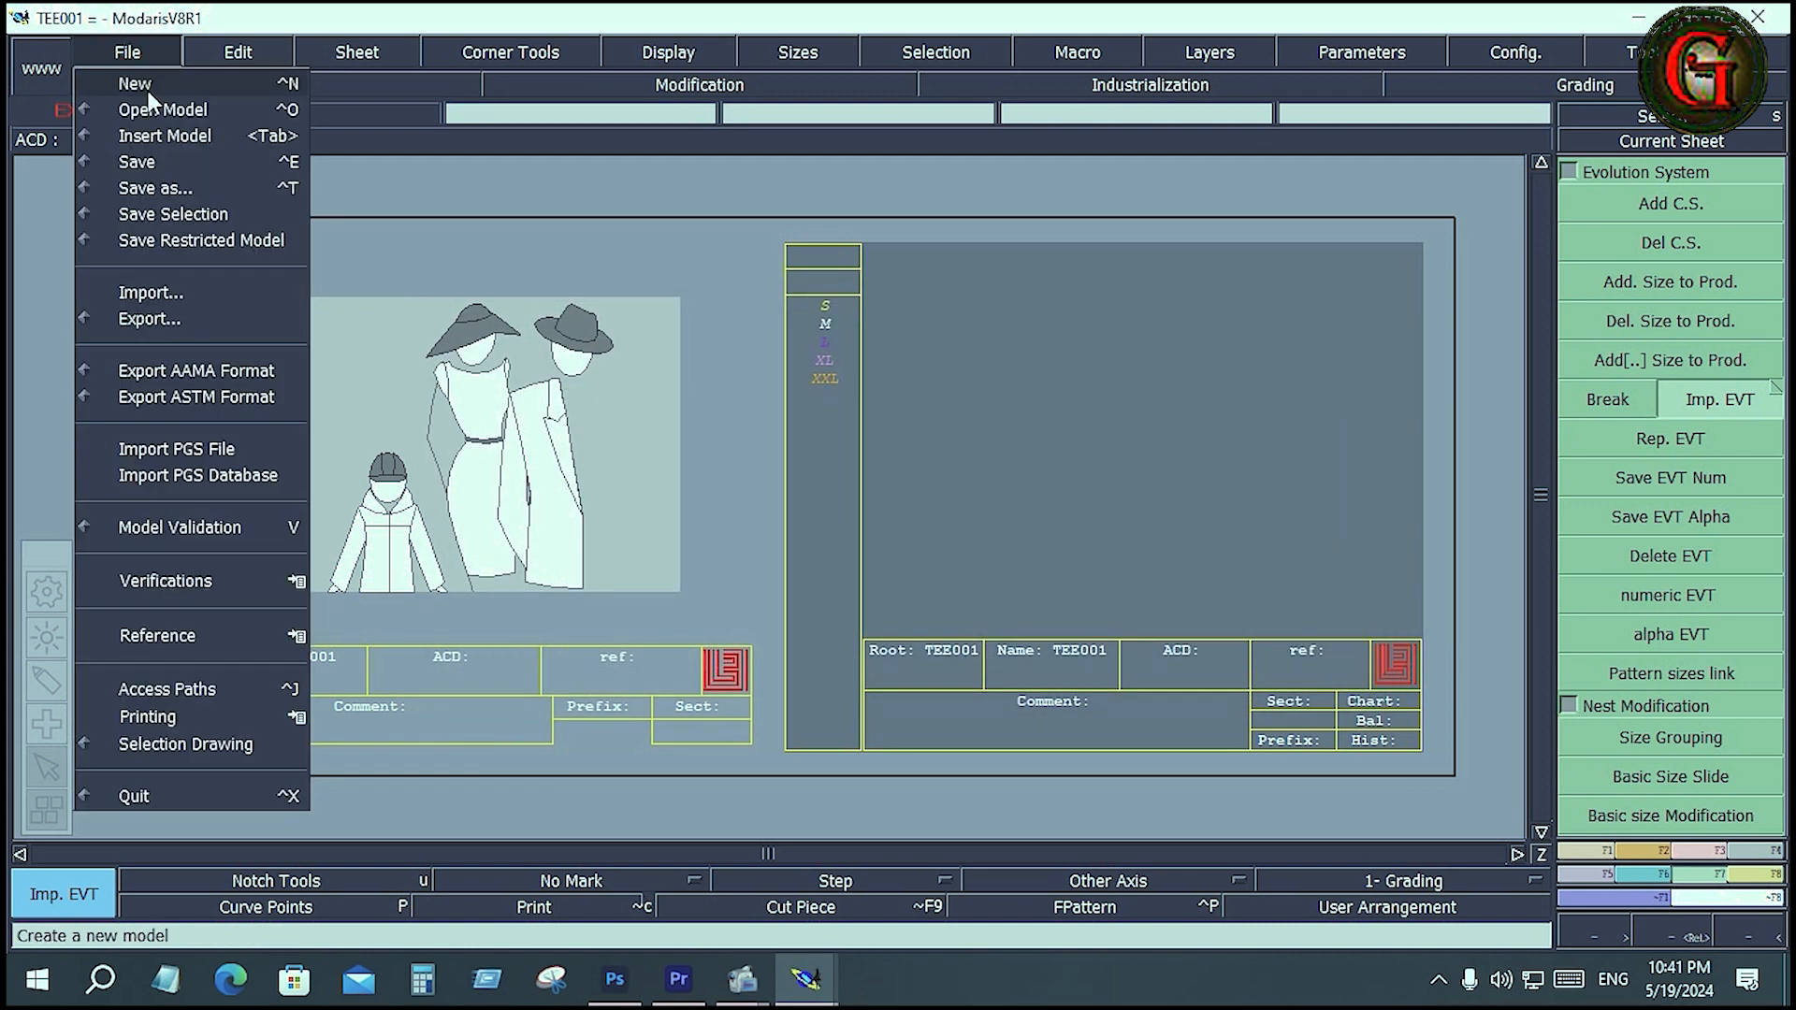
left_click(155, 108)
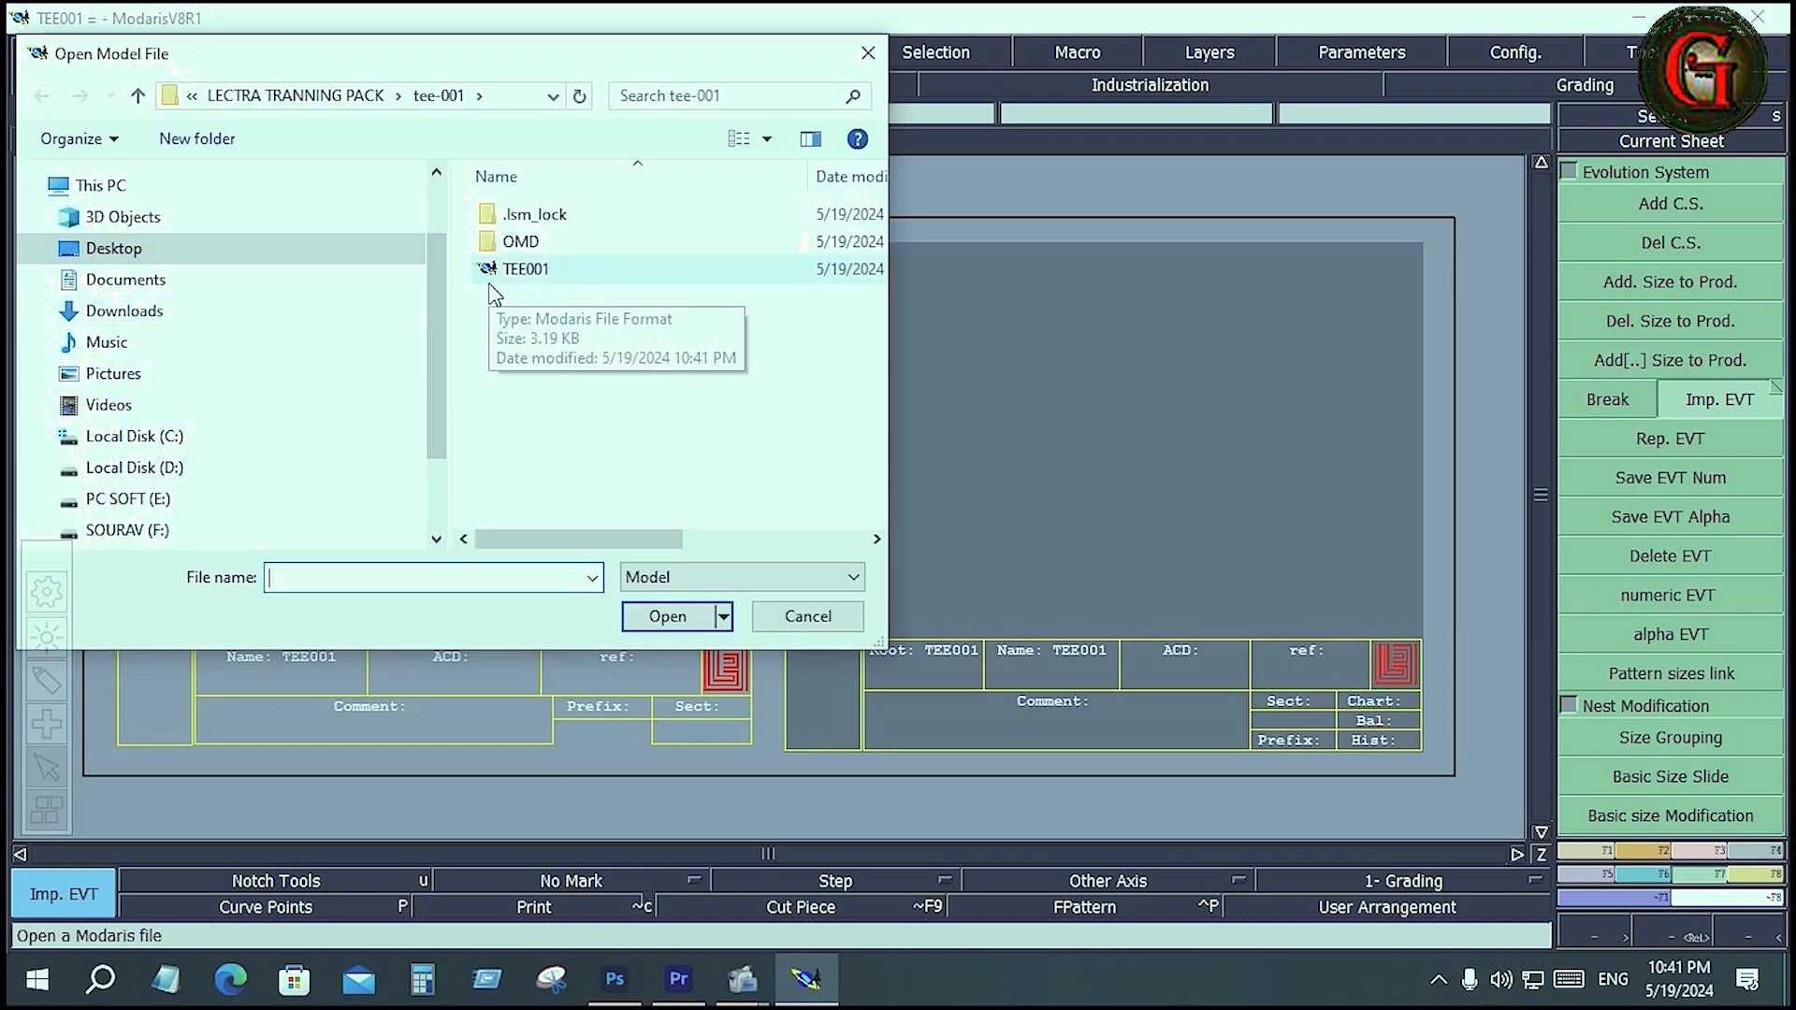
left_click(835, 636)
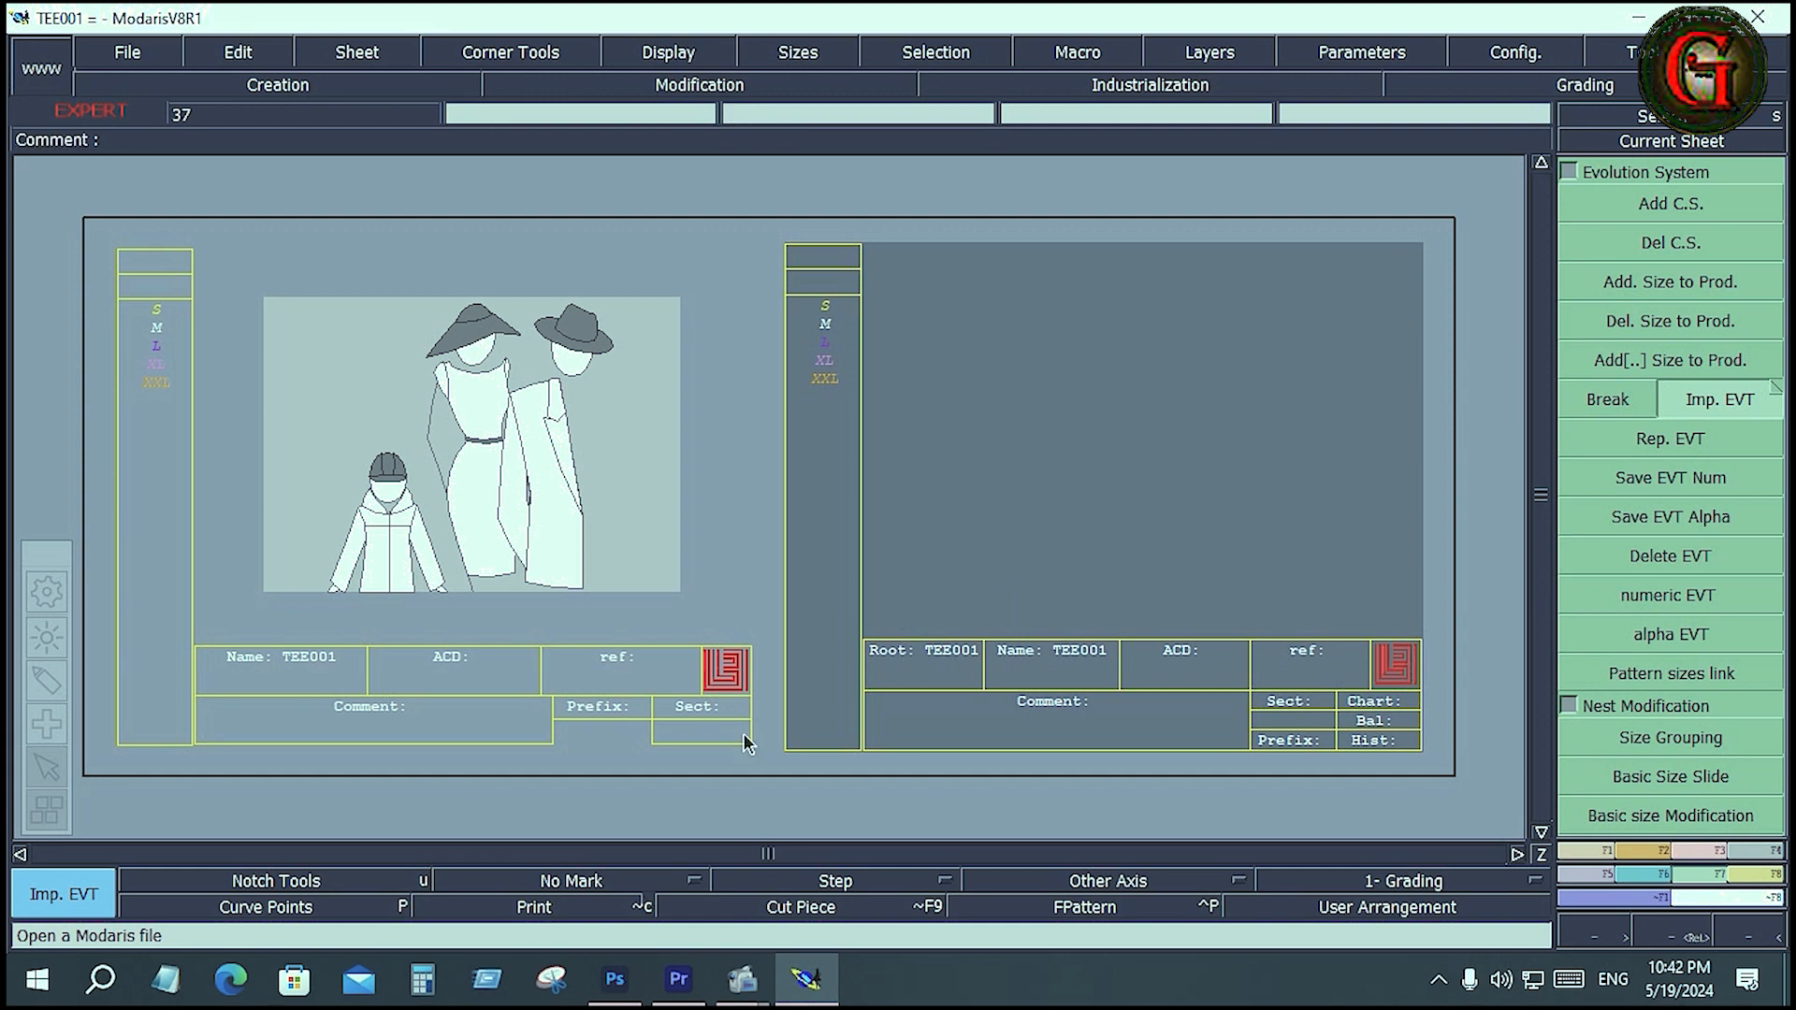
left_click(260, 426)
left_click(1331, 533)
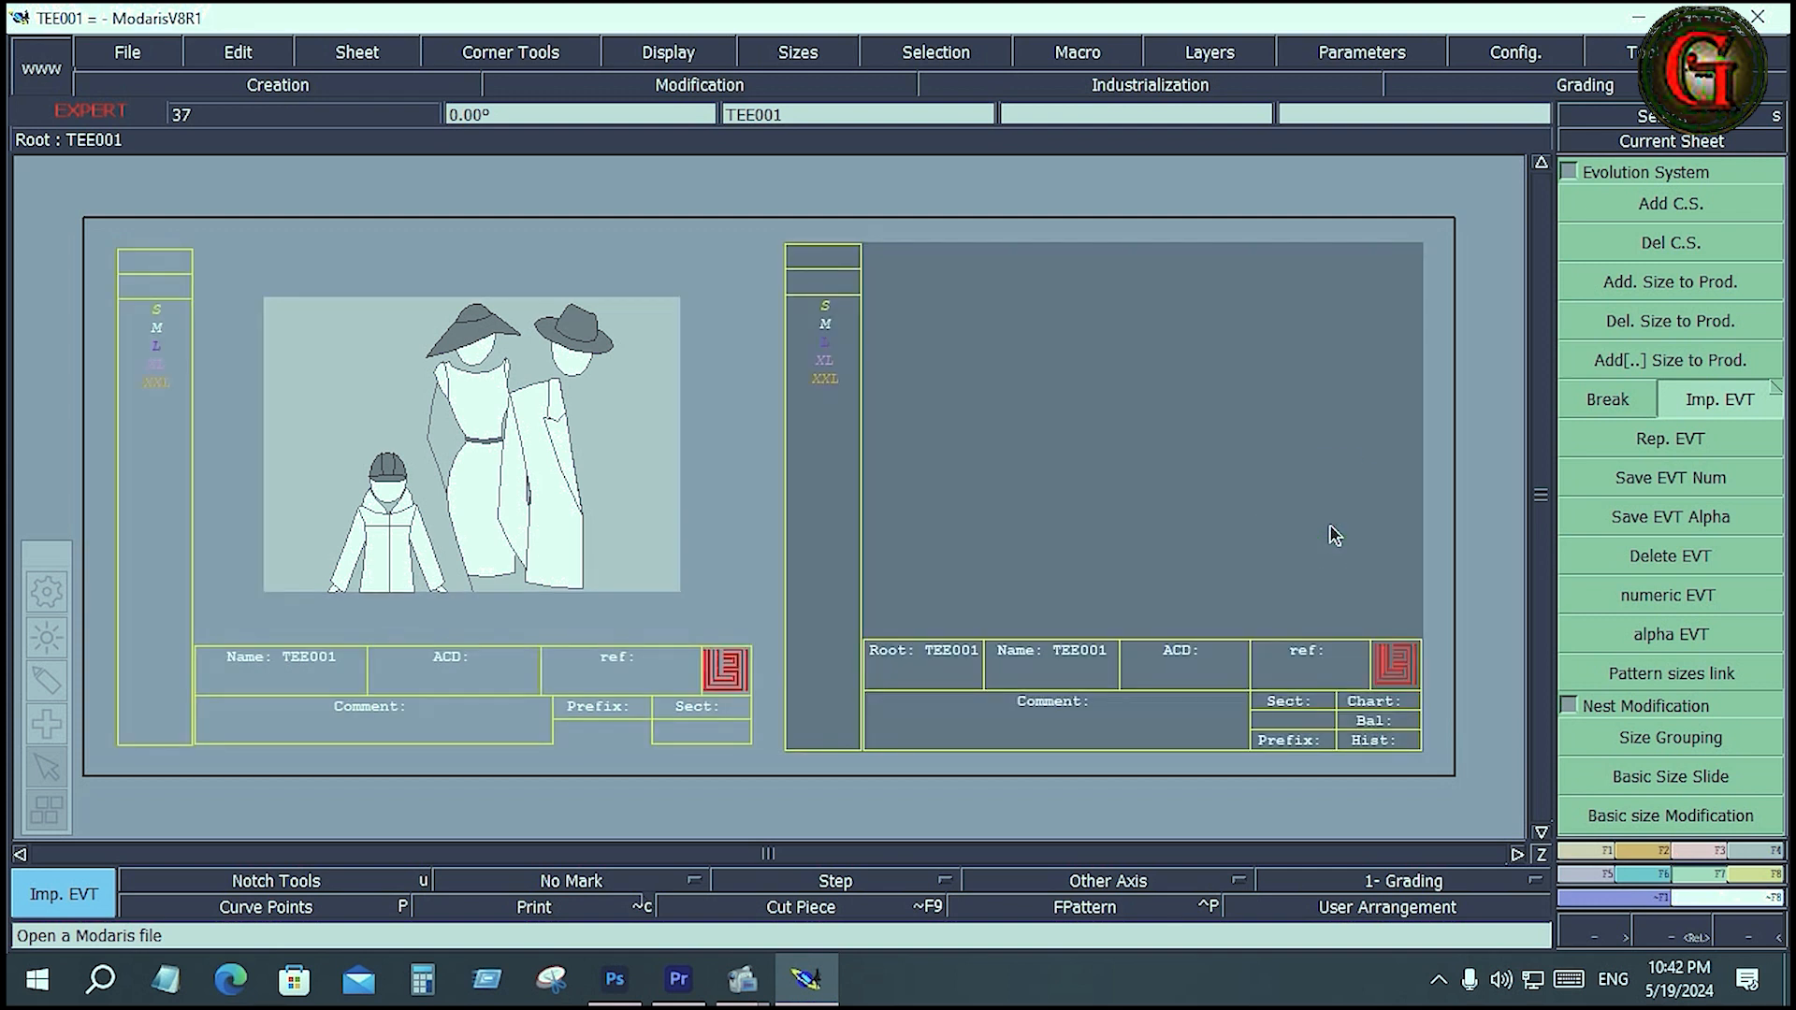
Create two new blank sheets and arrange all the sheets on the desk.
left_click(380, 52)
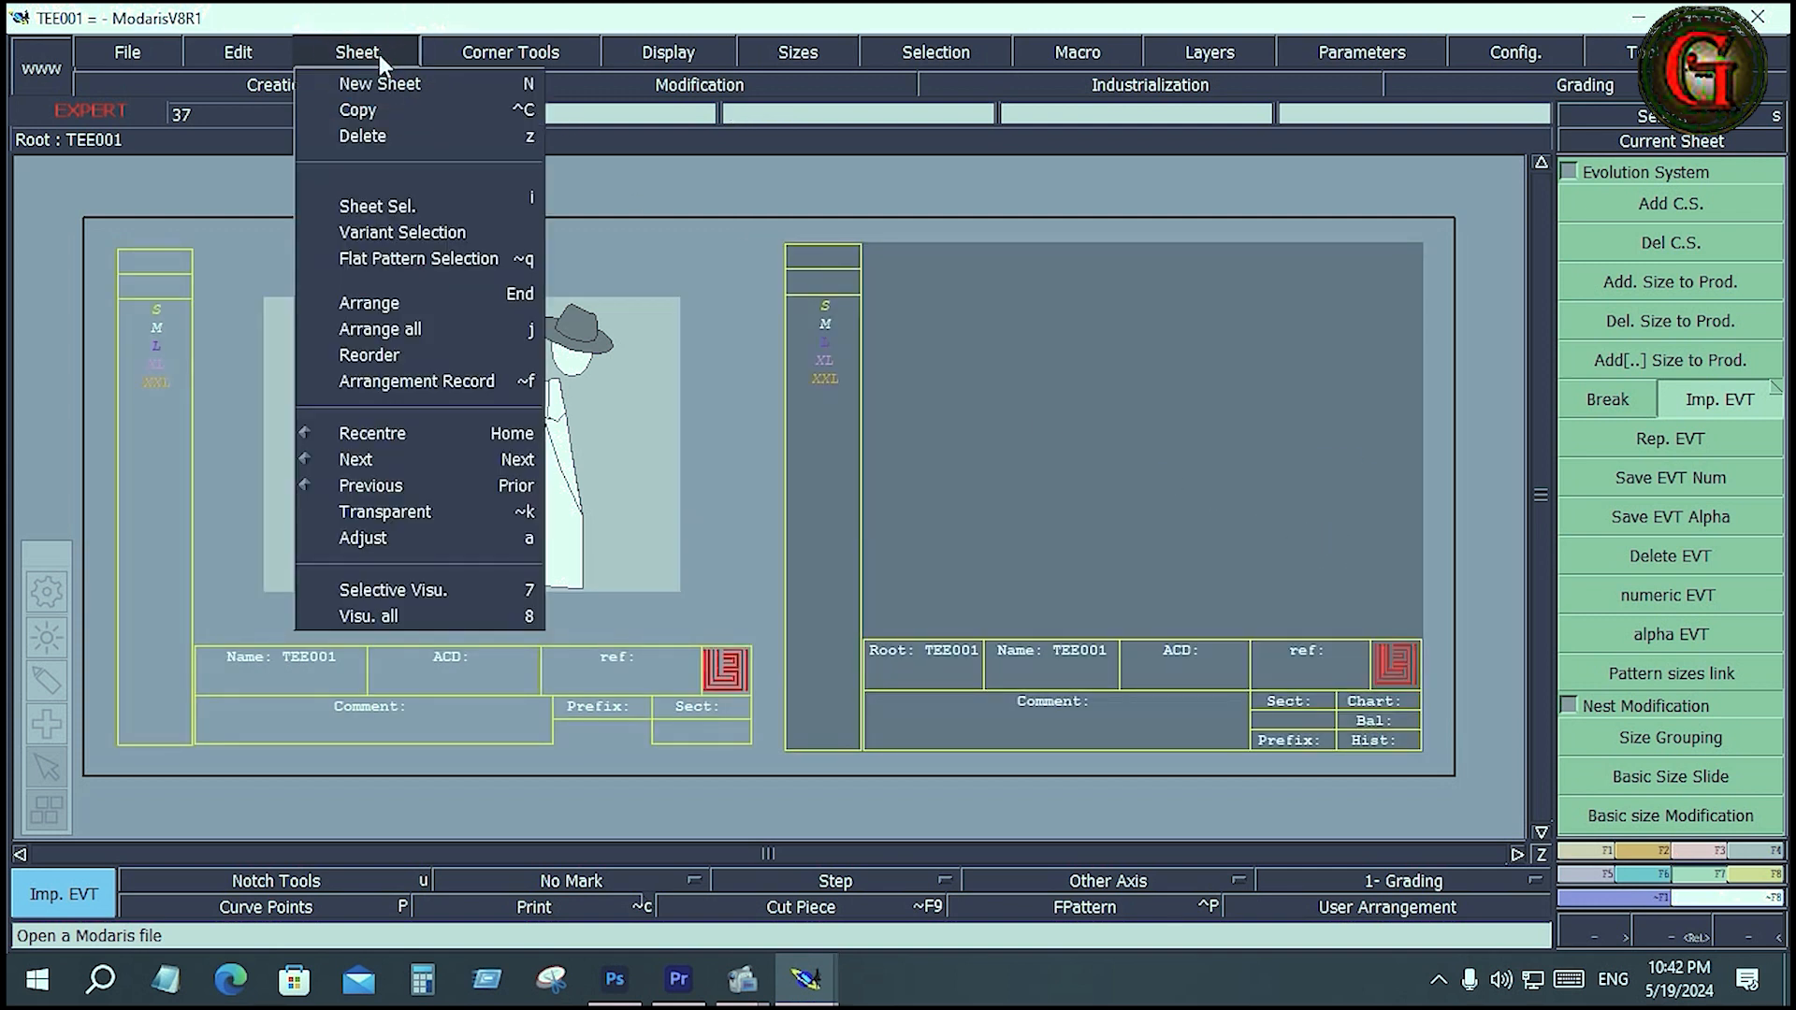
left_click(380, 76)
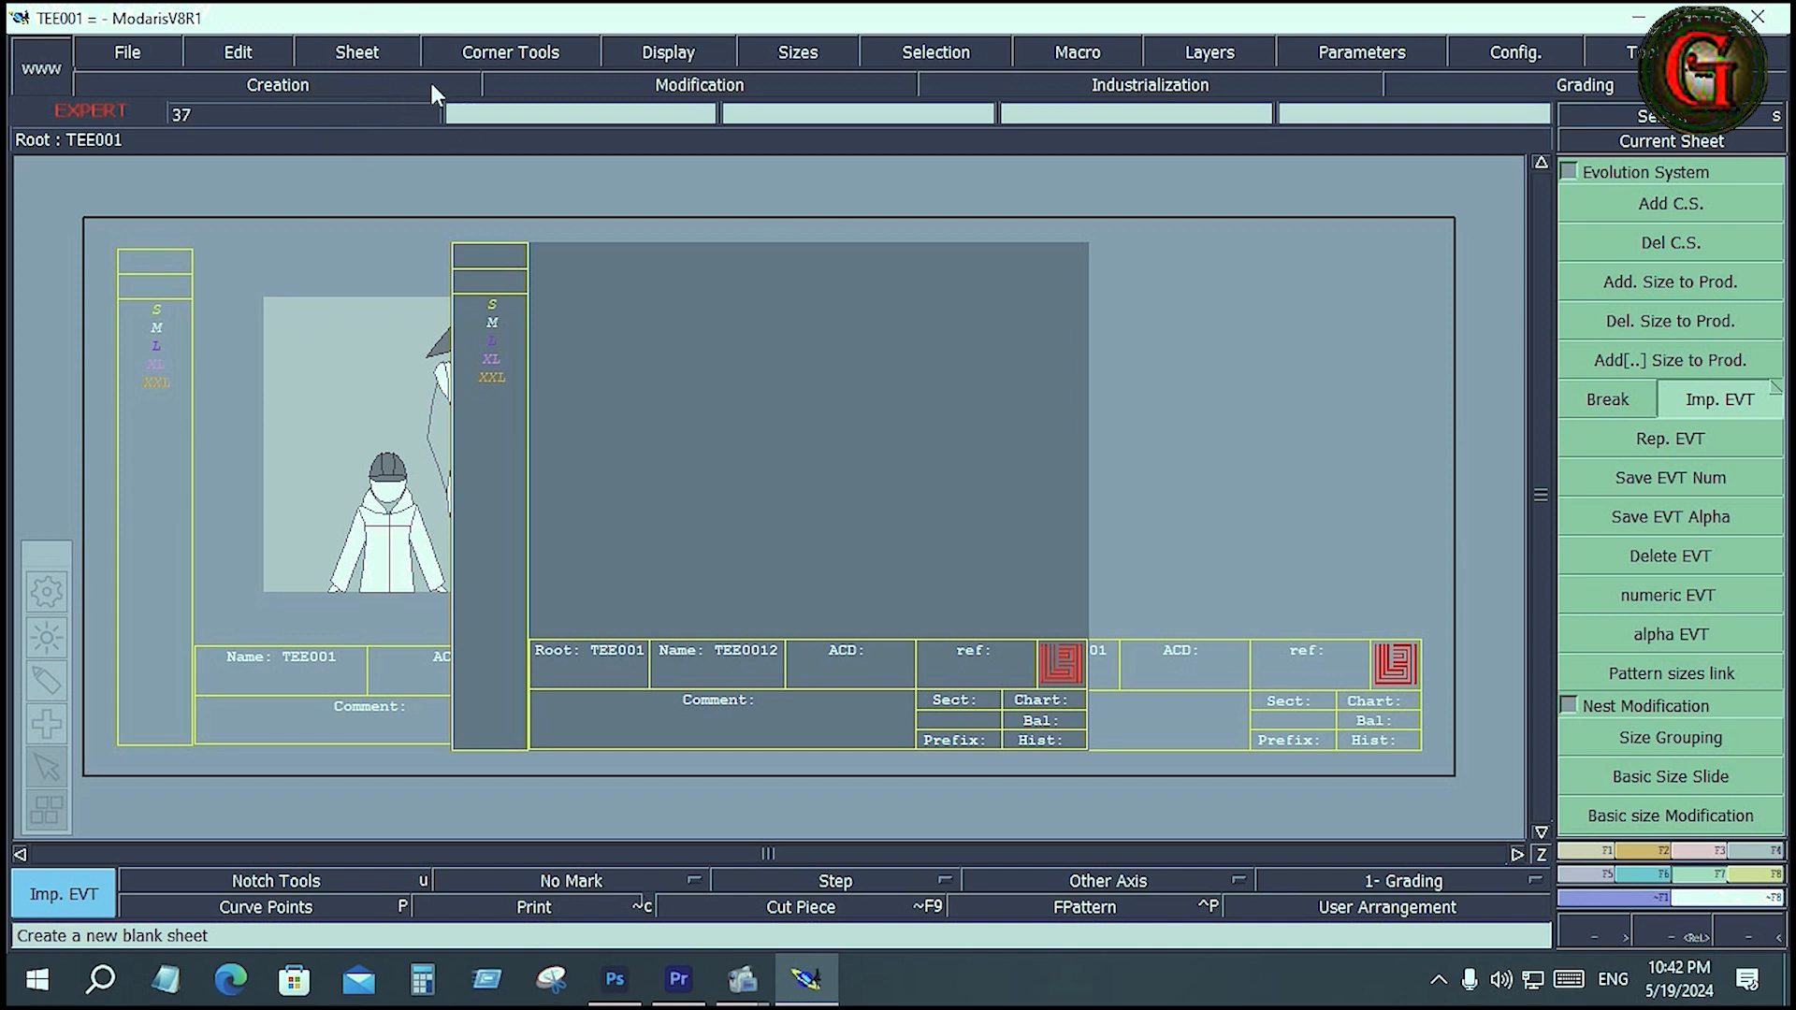
left_click(380, 52)
left_click(379, 74)
key("j")
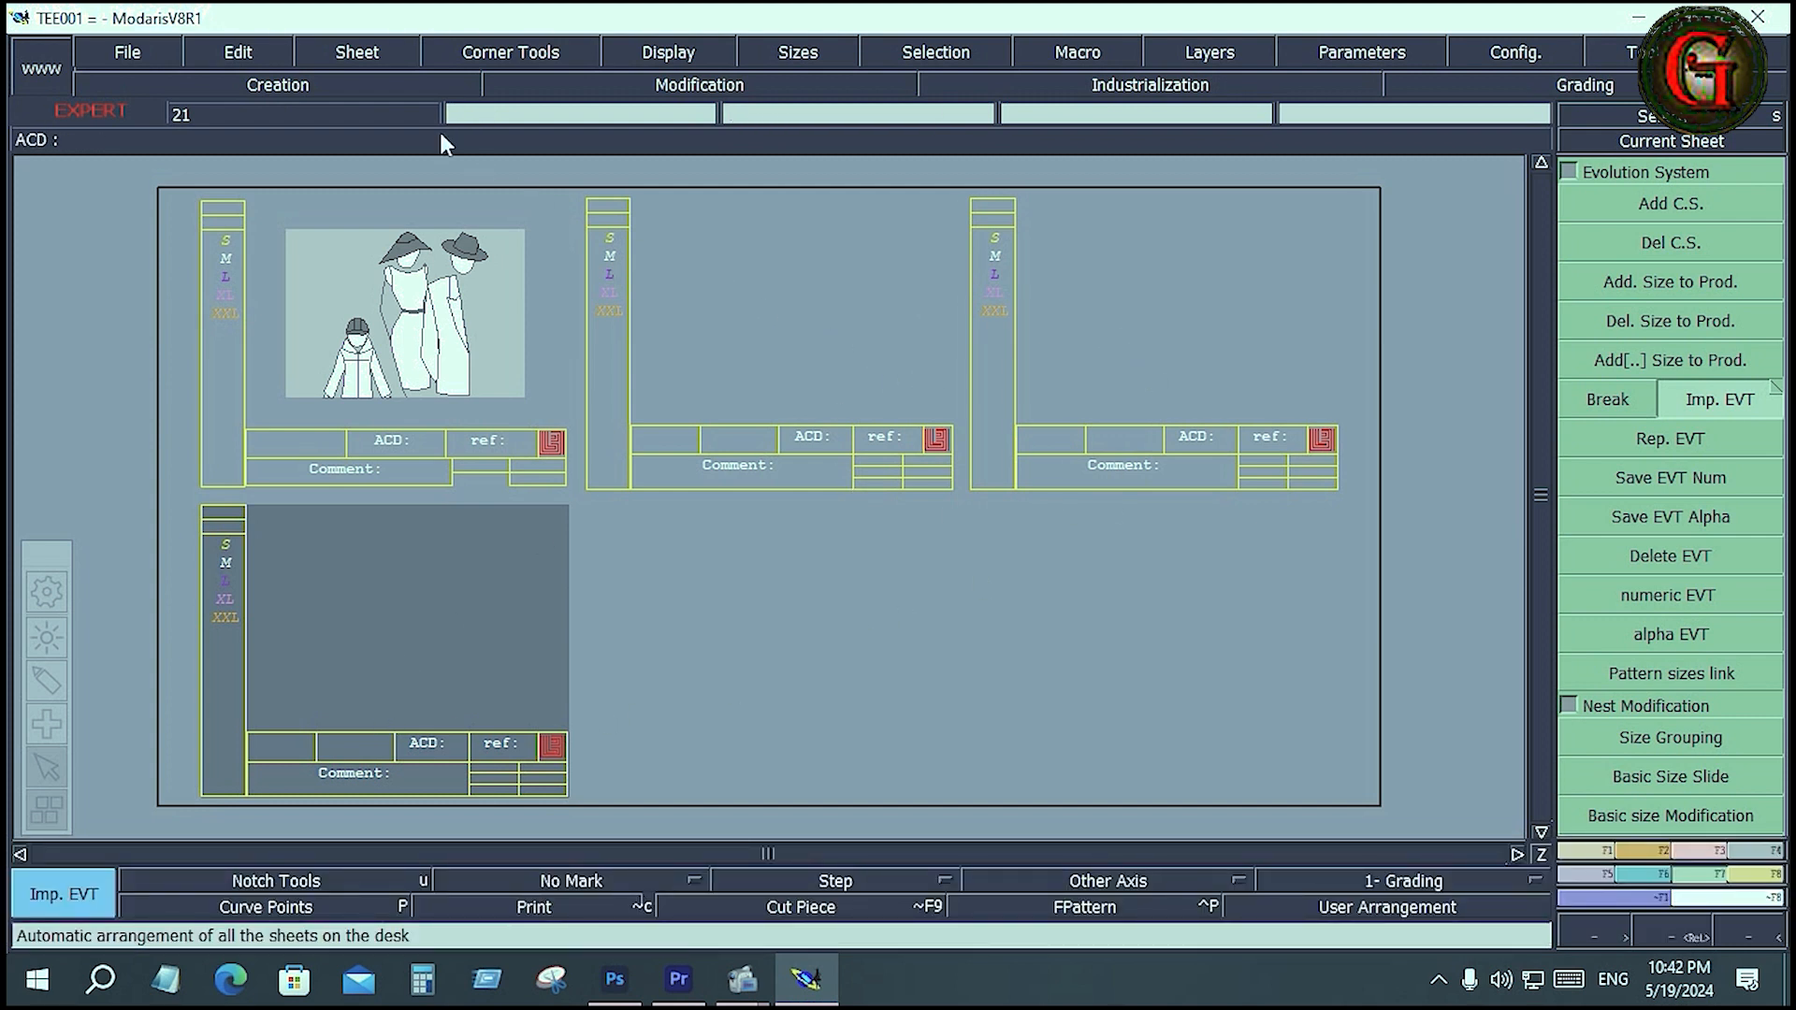
Delete all the blank sheets and try to delete the TEE001 model sheet as well.
left_click(371, 52)
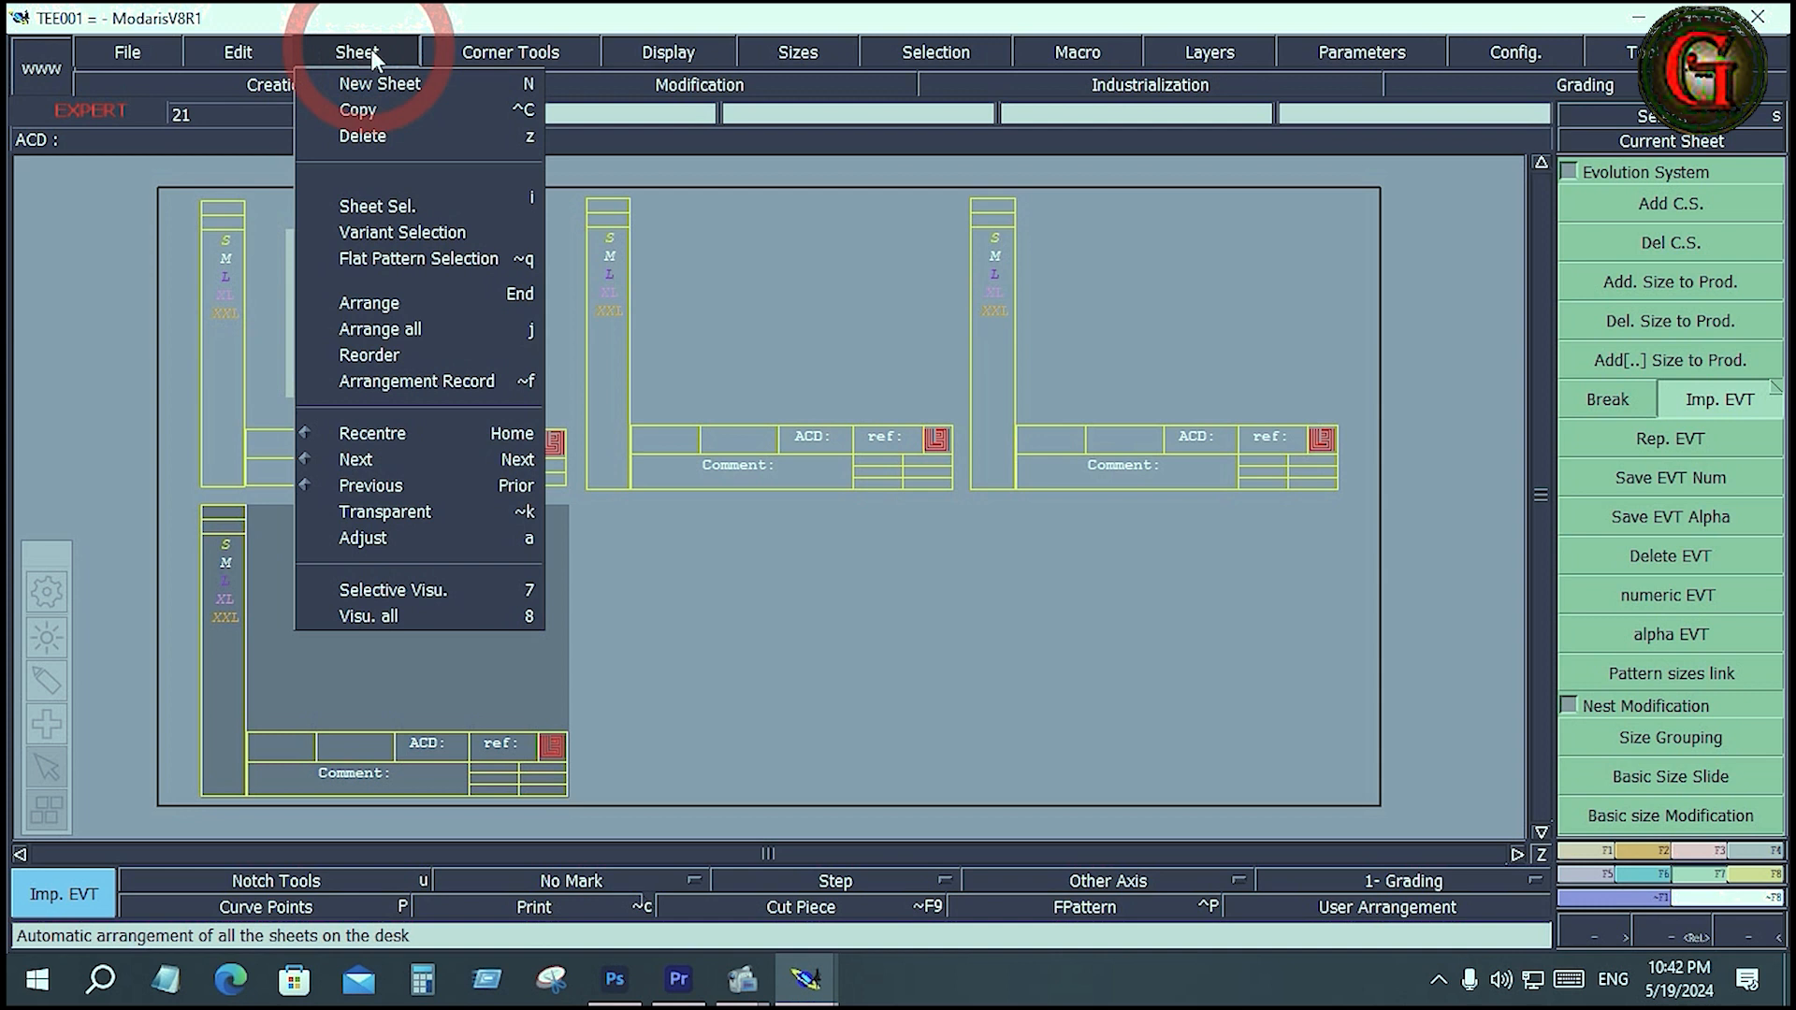
left_click(379, 138)
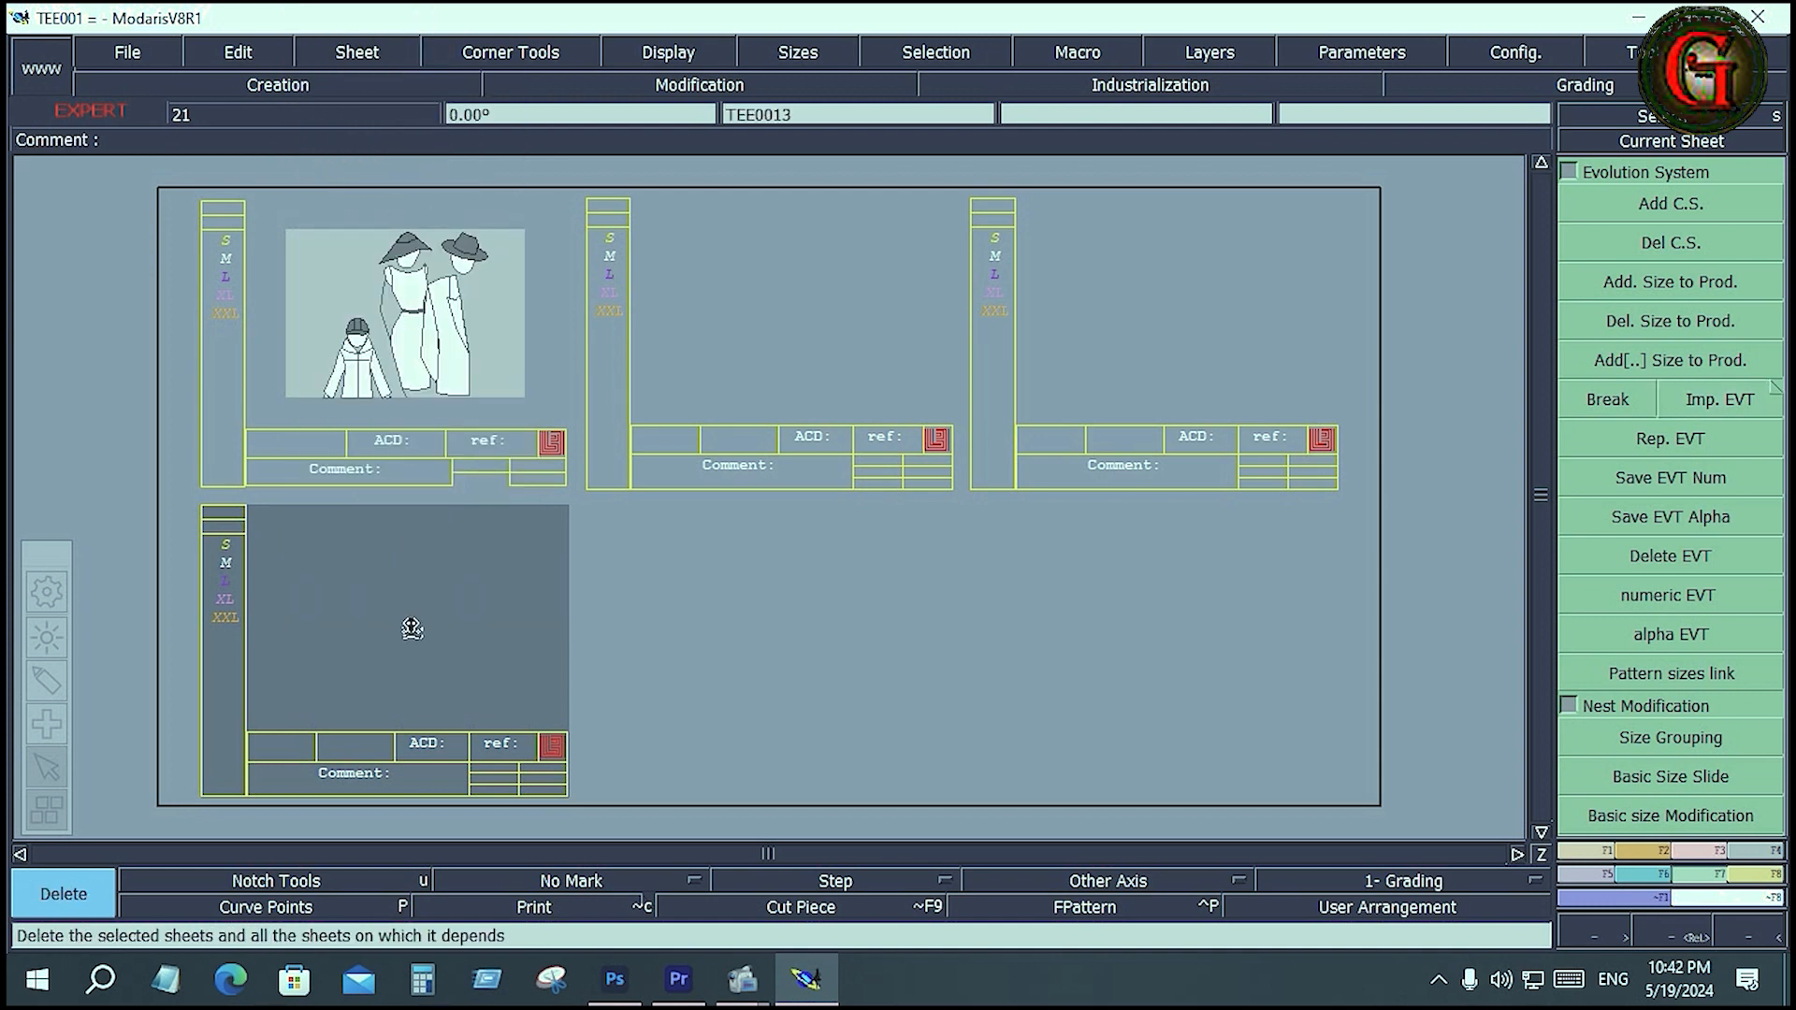
left_click(411, 628)
left_click(821, 350)
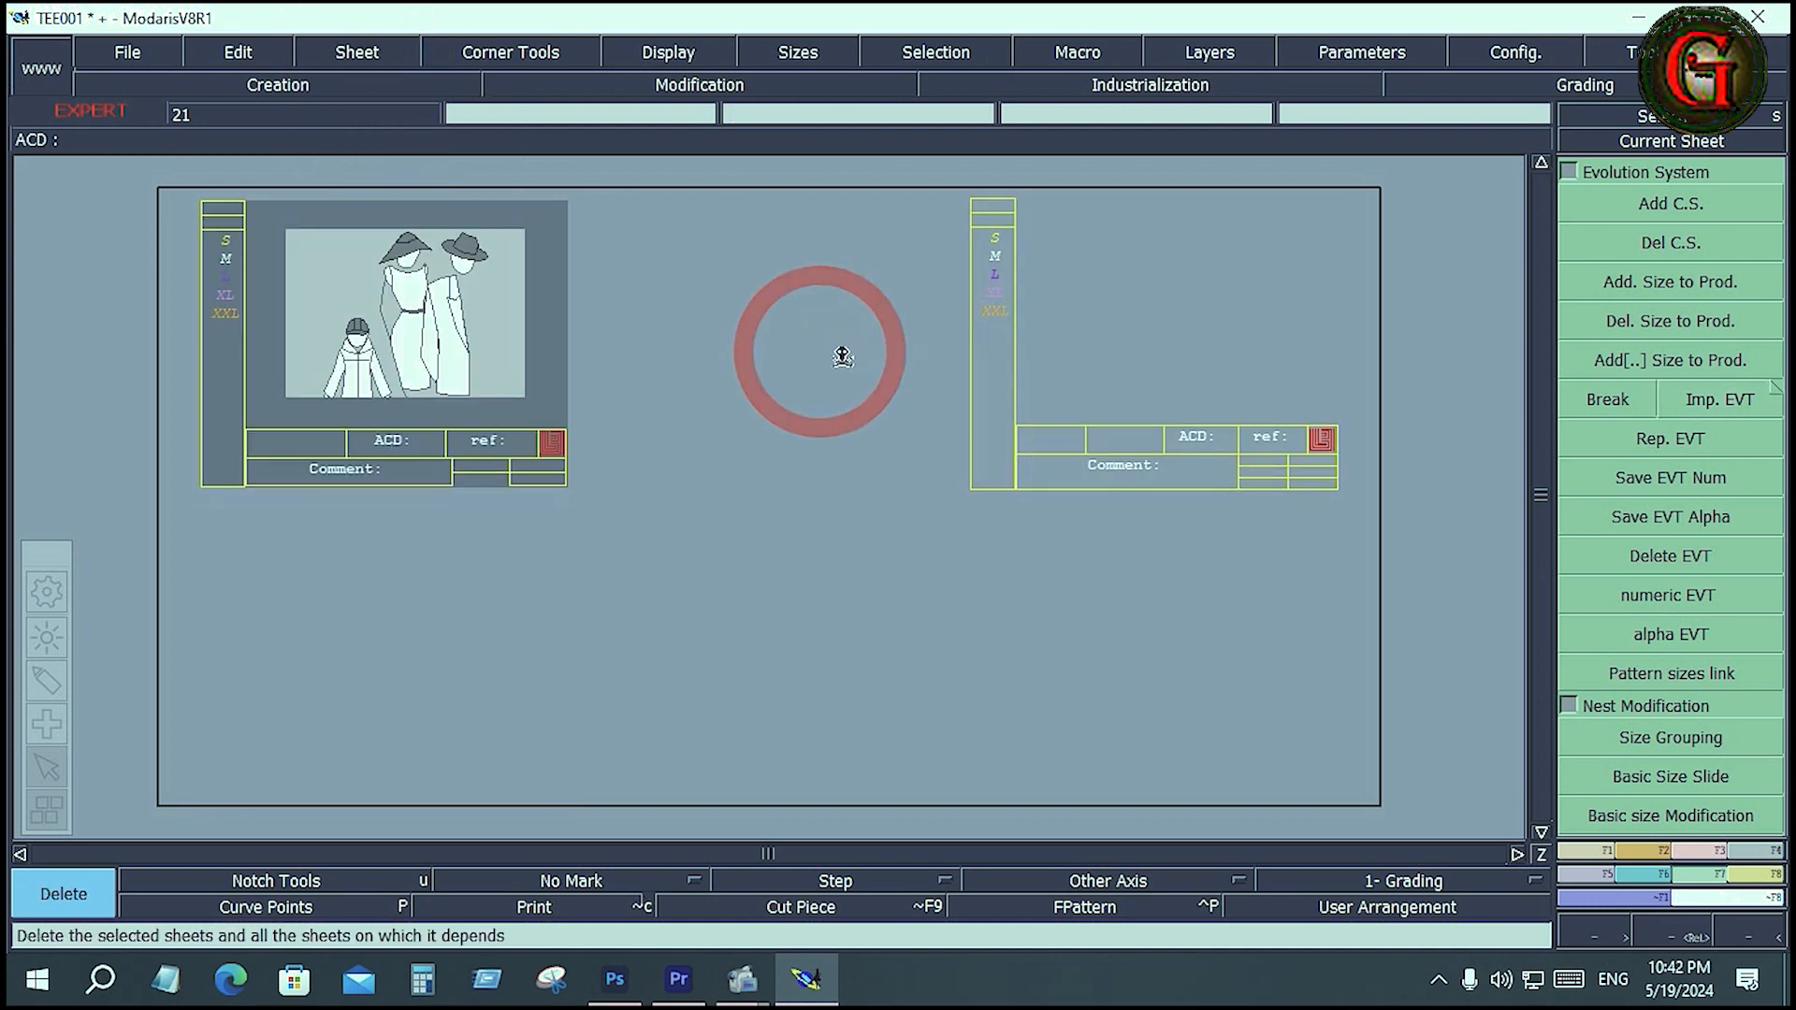
left_click(1101, 319)
left_click(359, 362)
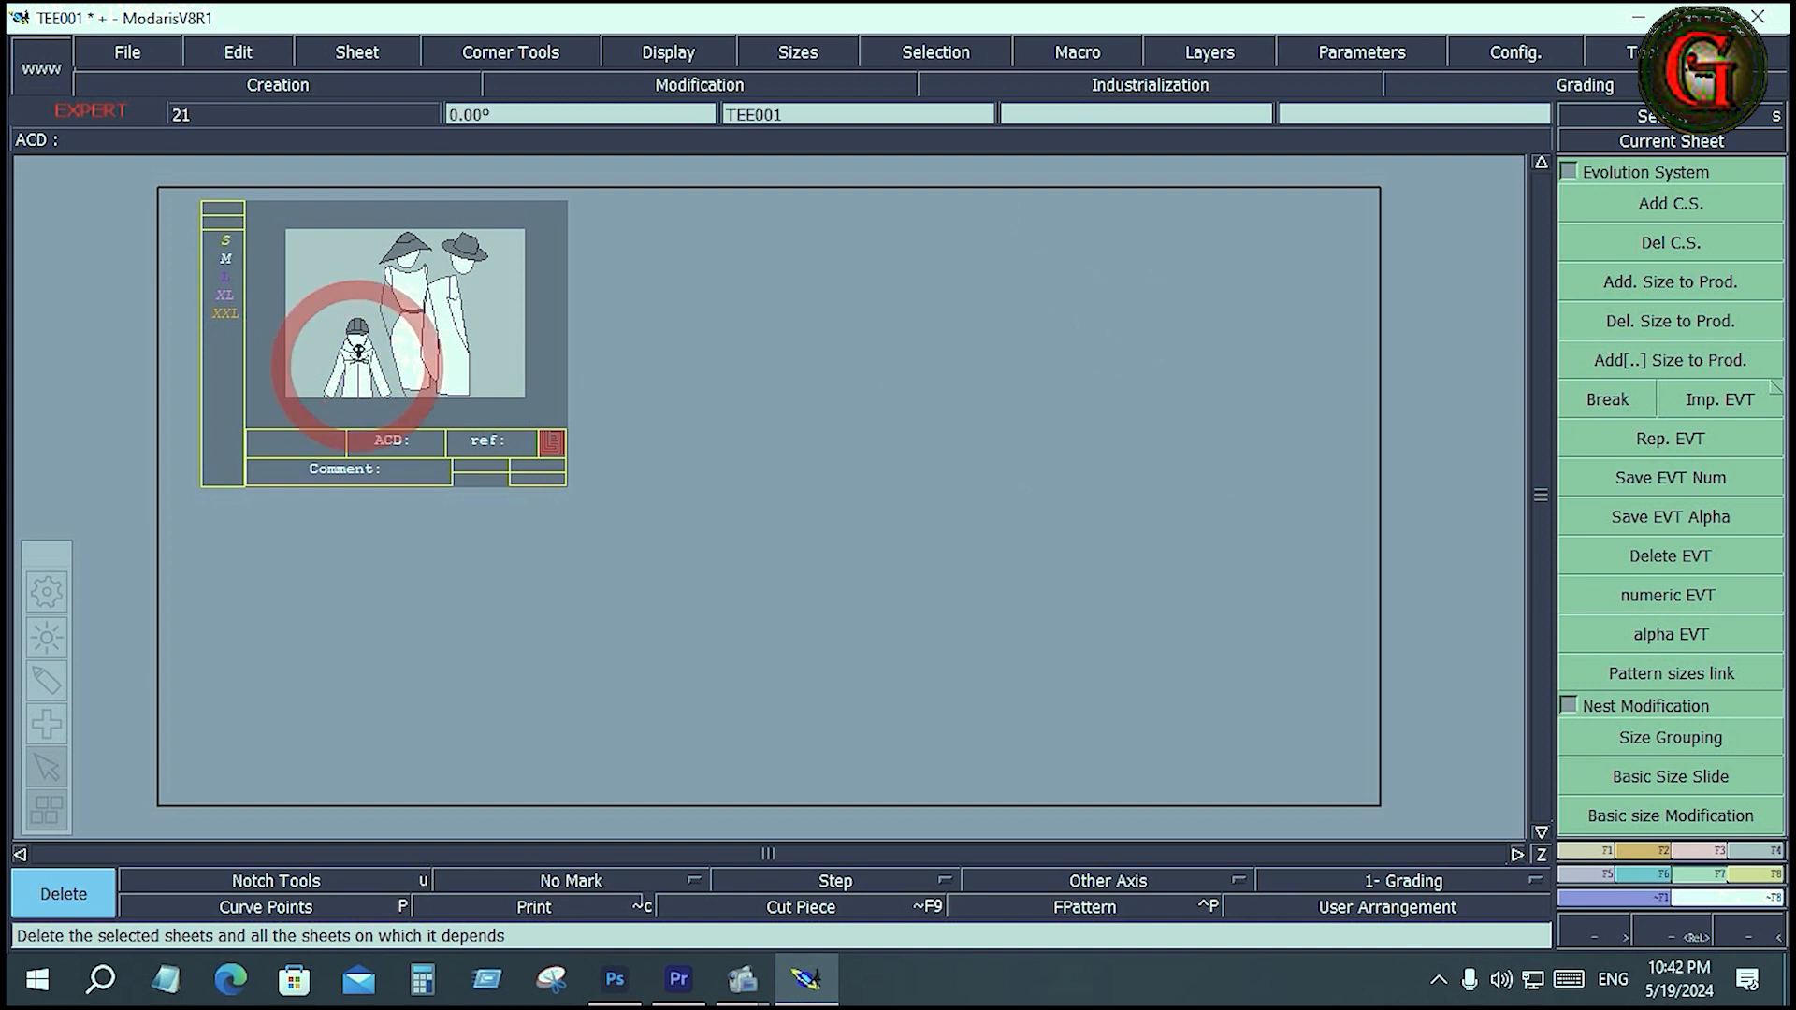
left_click(460, 335)
left_click(396, 317)
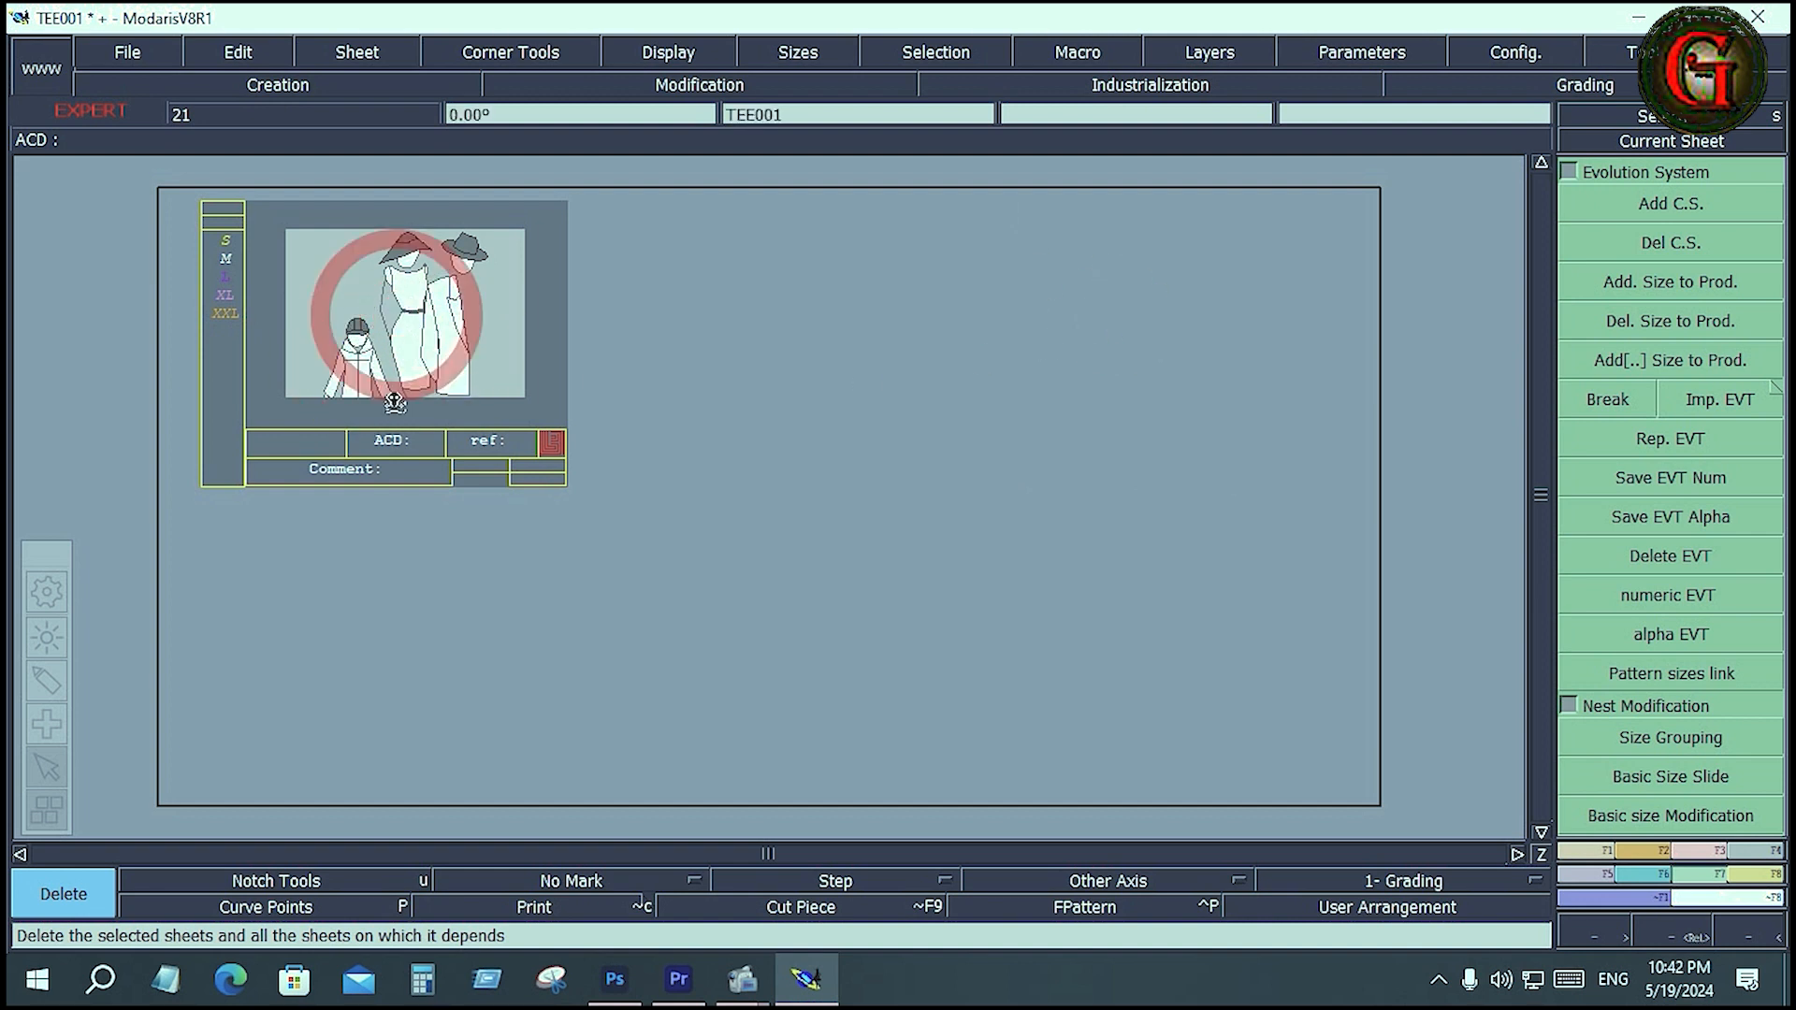
Create one new blank sheet and arrange it beside the TEE001 model sheet.
left_click(368, 51)
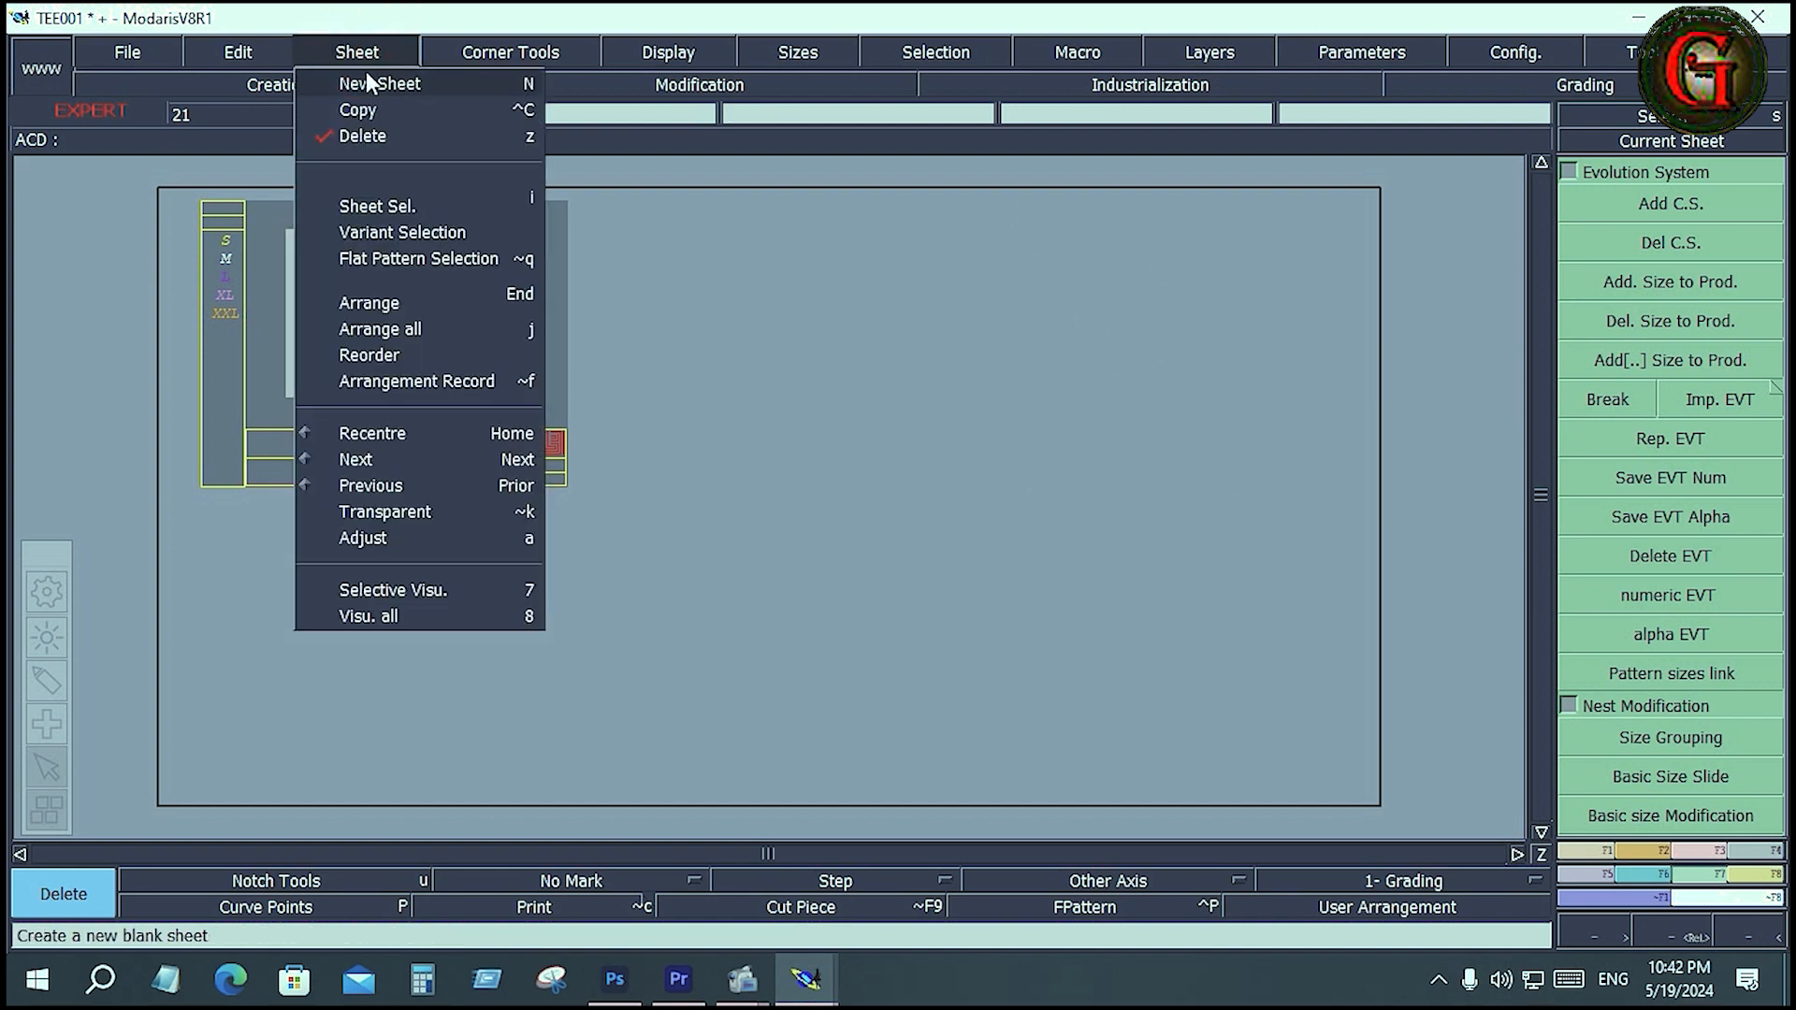
left_click(364, 73)
left_click(786, 433)
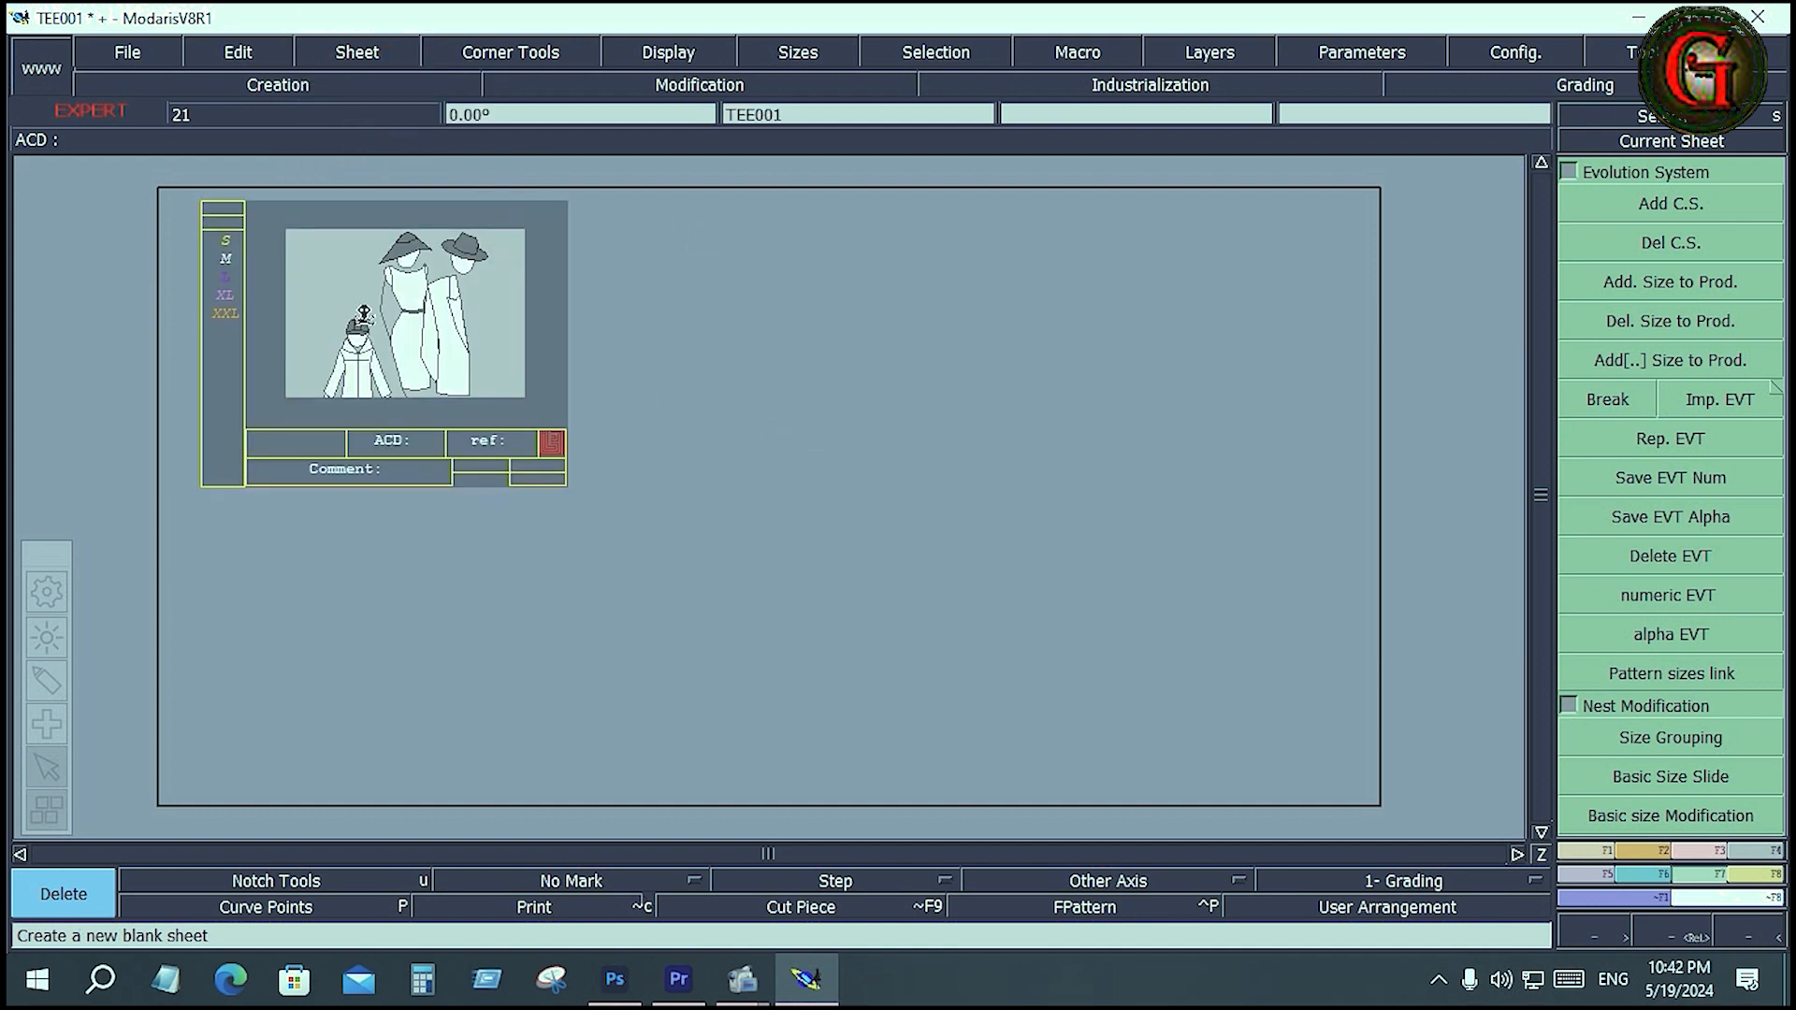
key("j")
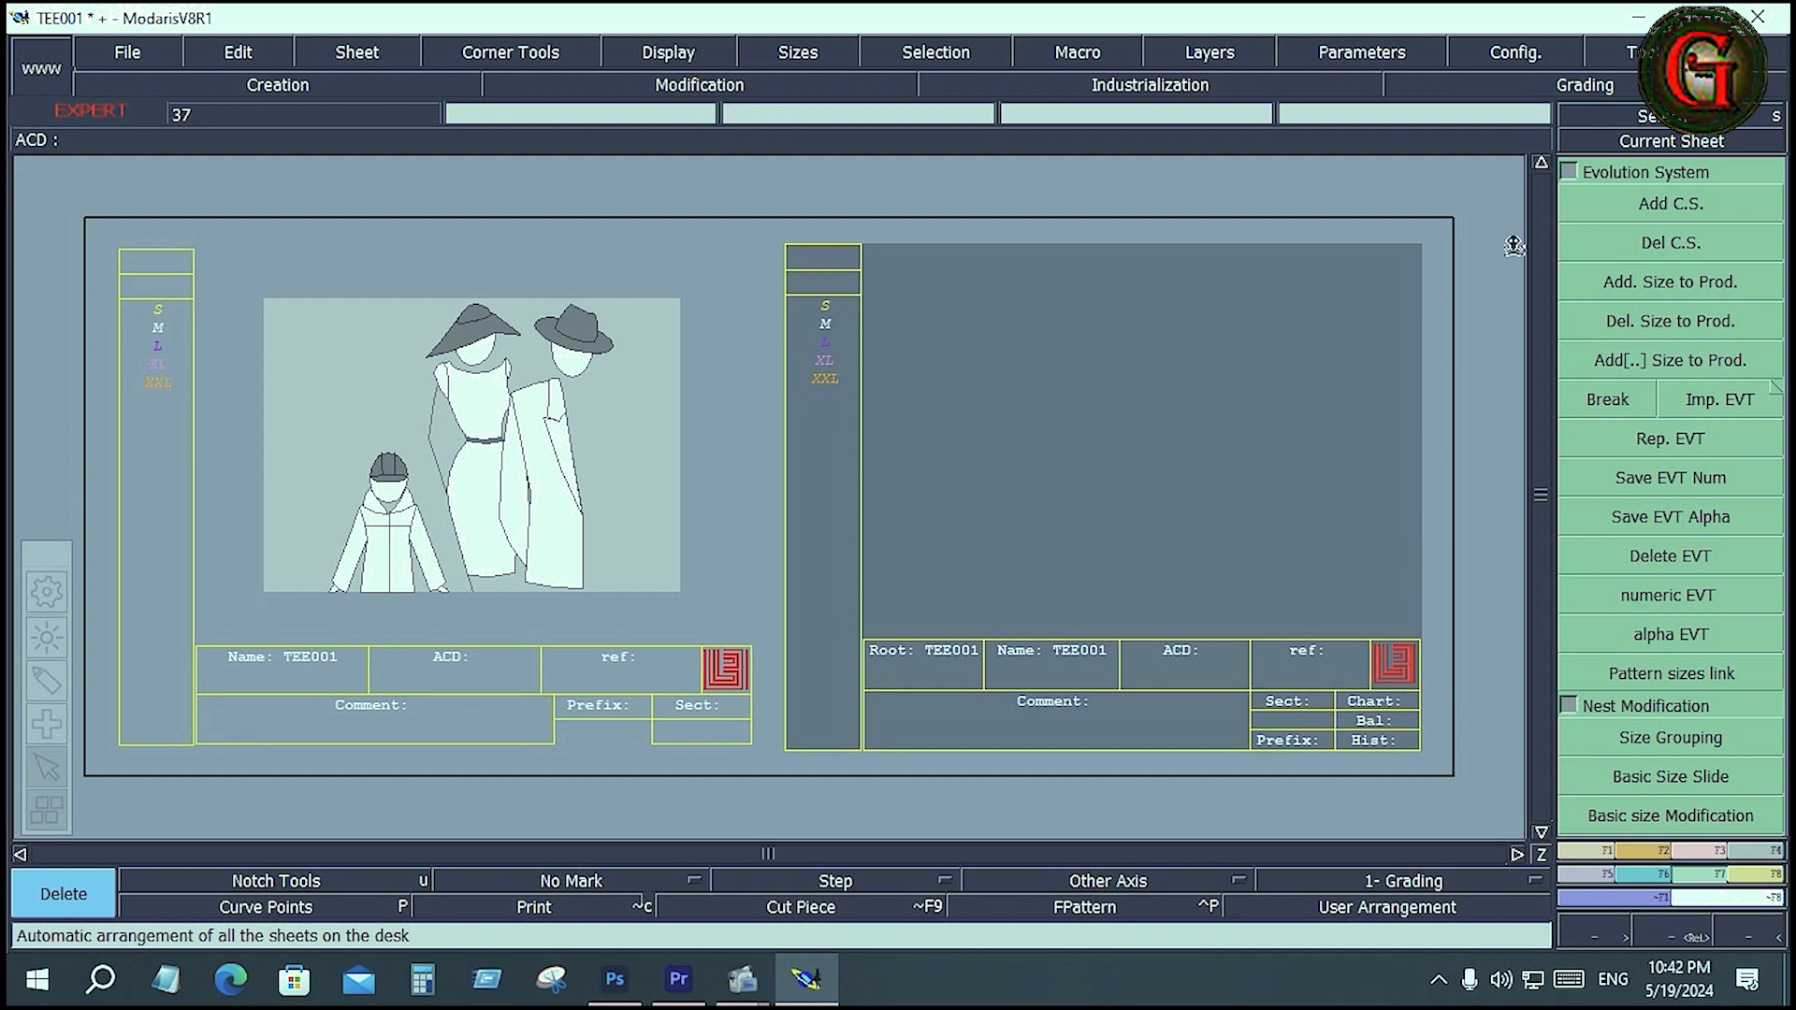
Switch to the Windows desktop and open the LECTRA TRANNING PACK folder.
left_click(1637, 19)
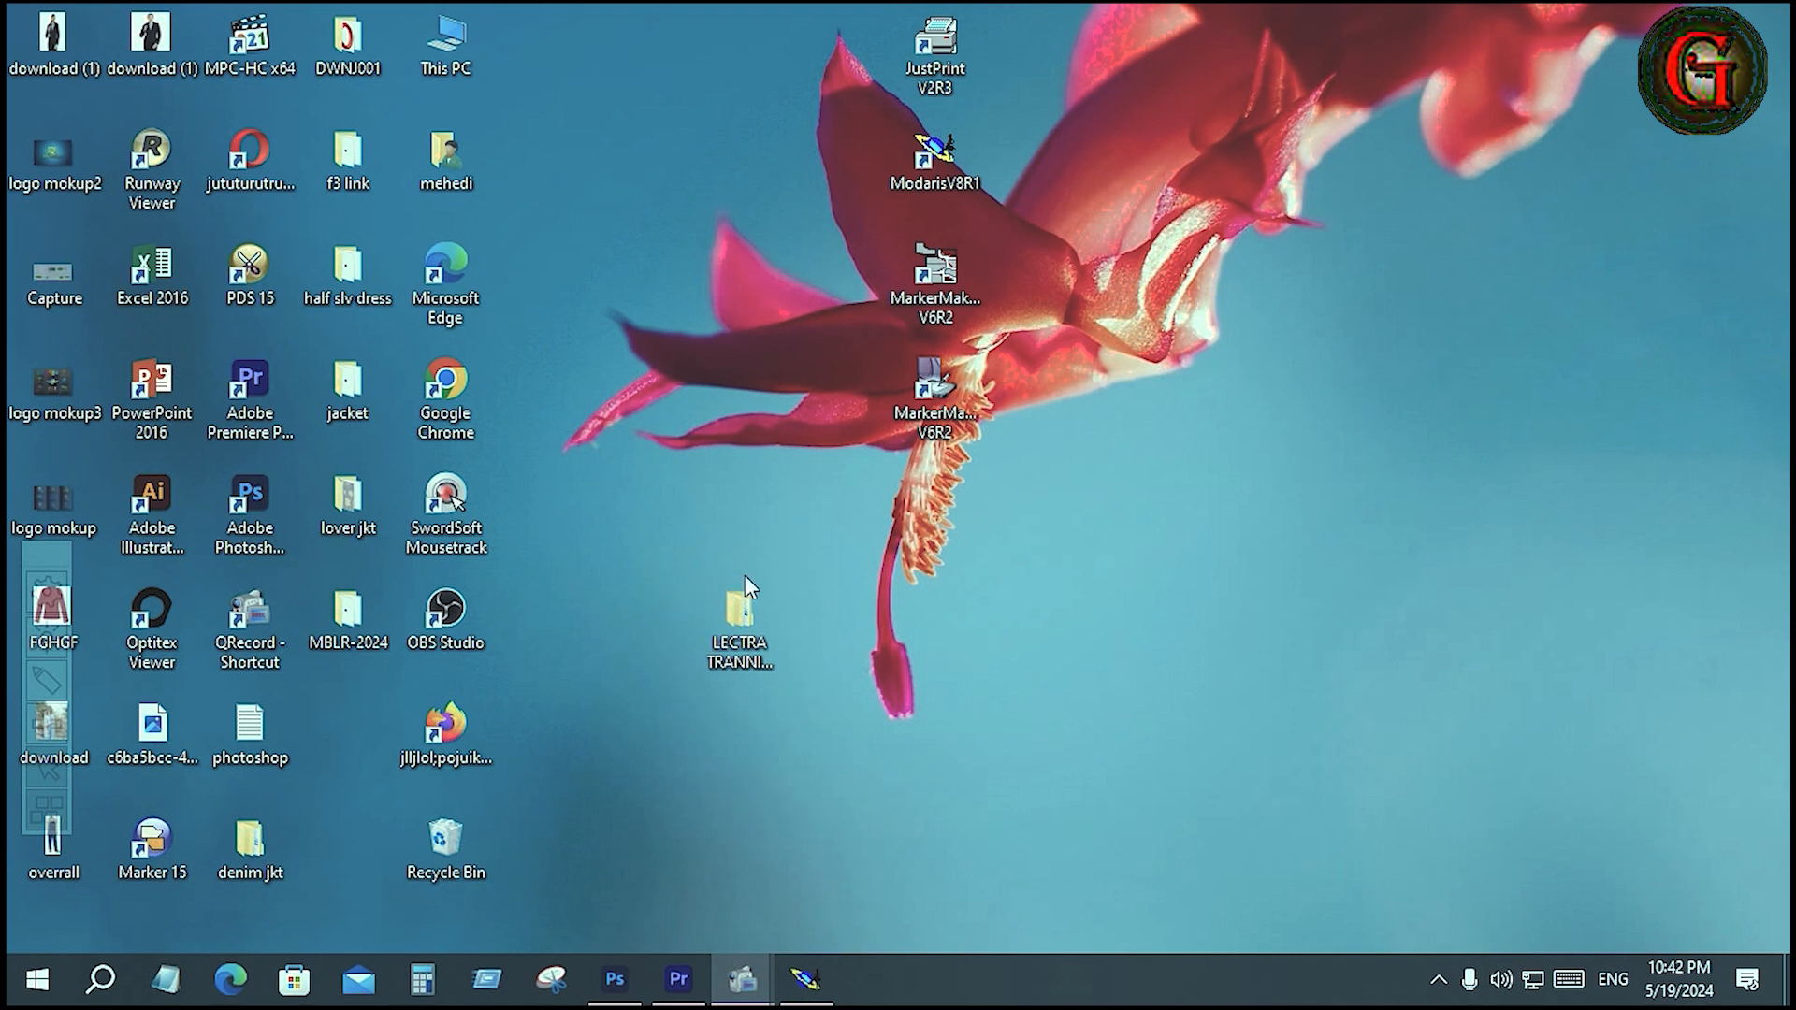
double_click(739, 606)
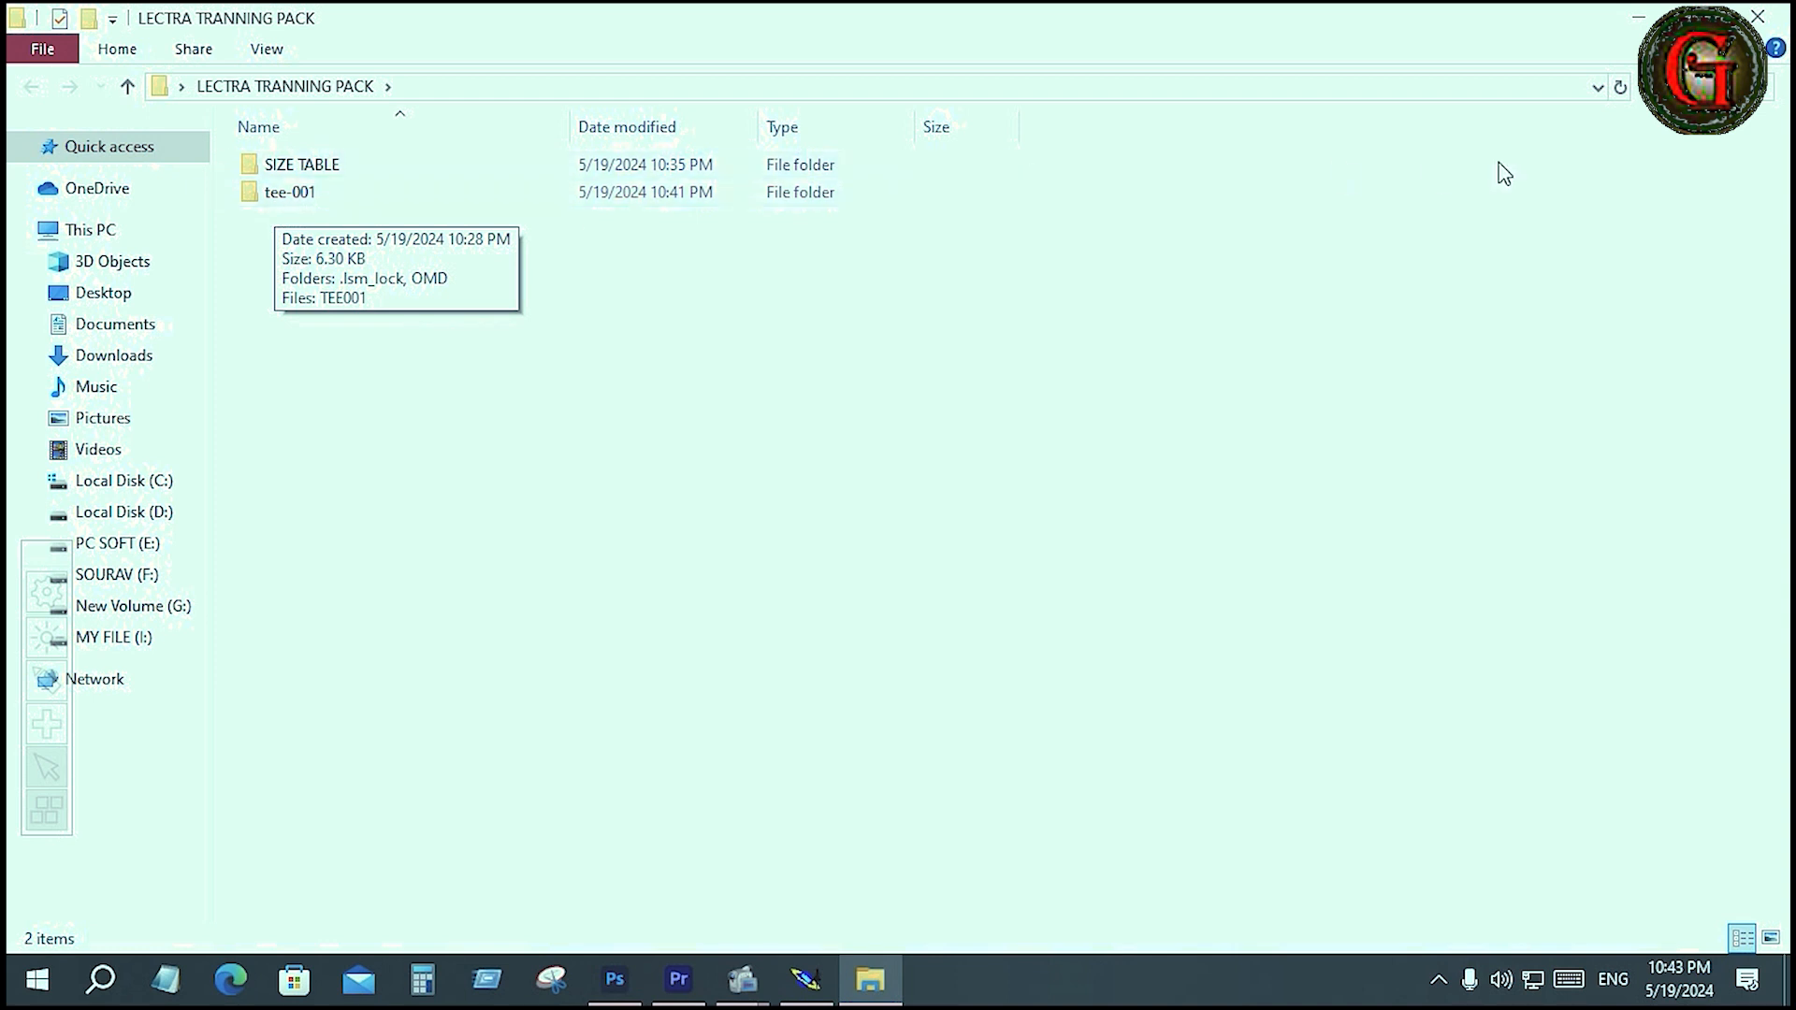
Switch back to Modaris and create a new model named TEE001 without saving the current one.
left_click(1637, 16)
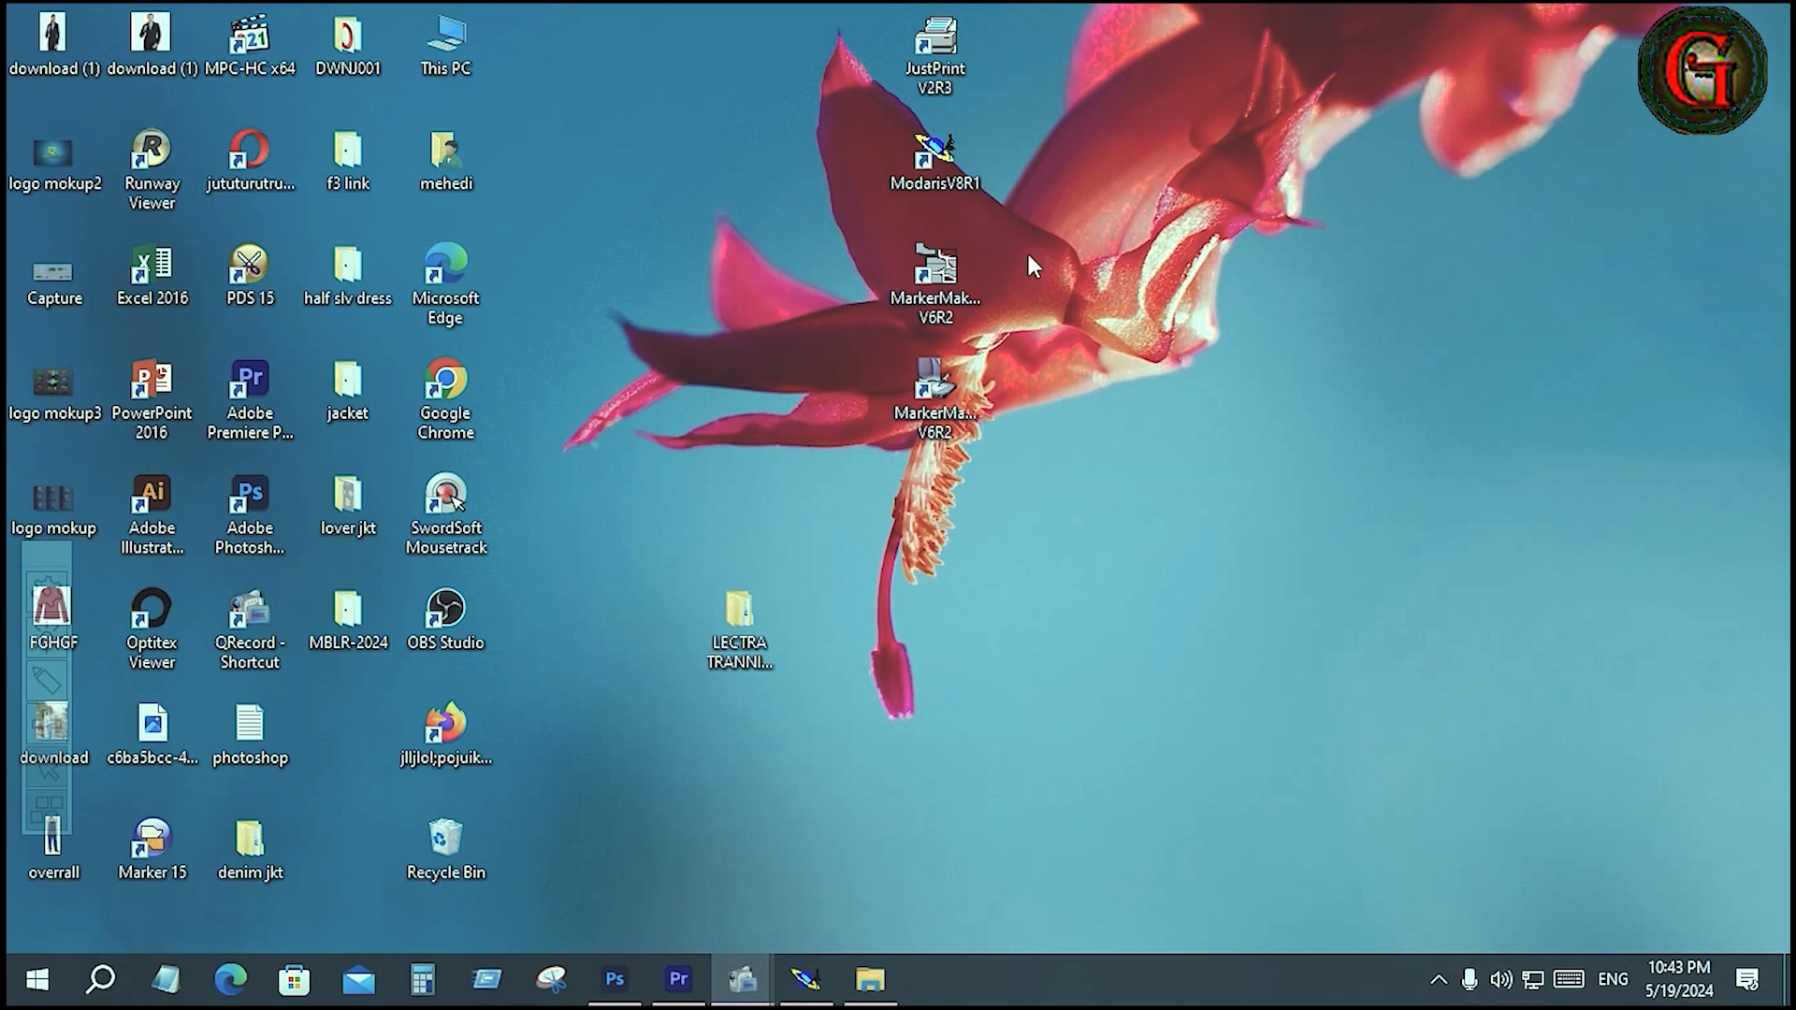
double_click(926, 159)
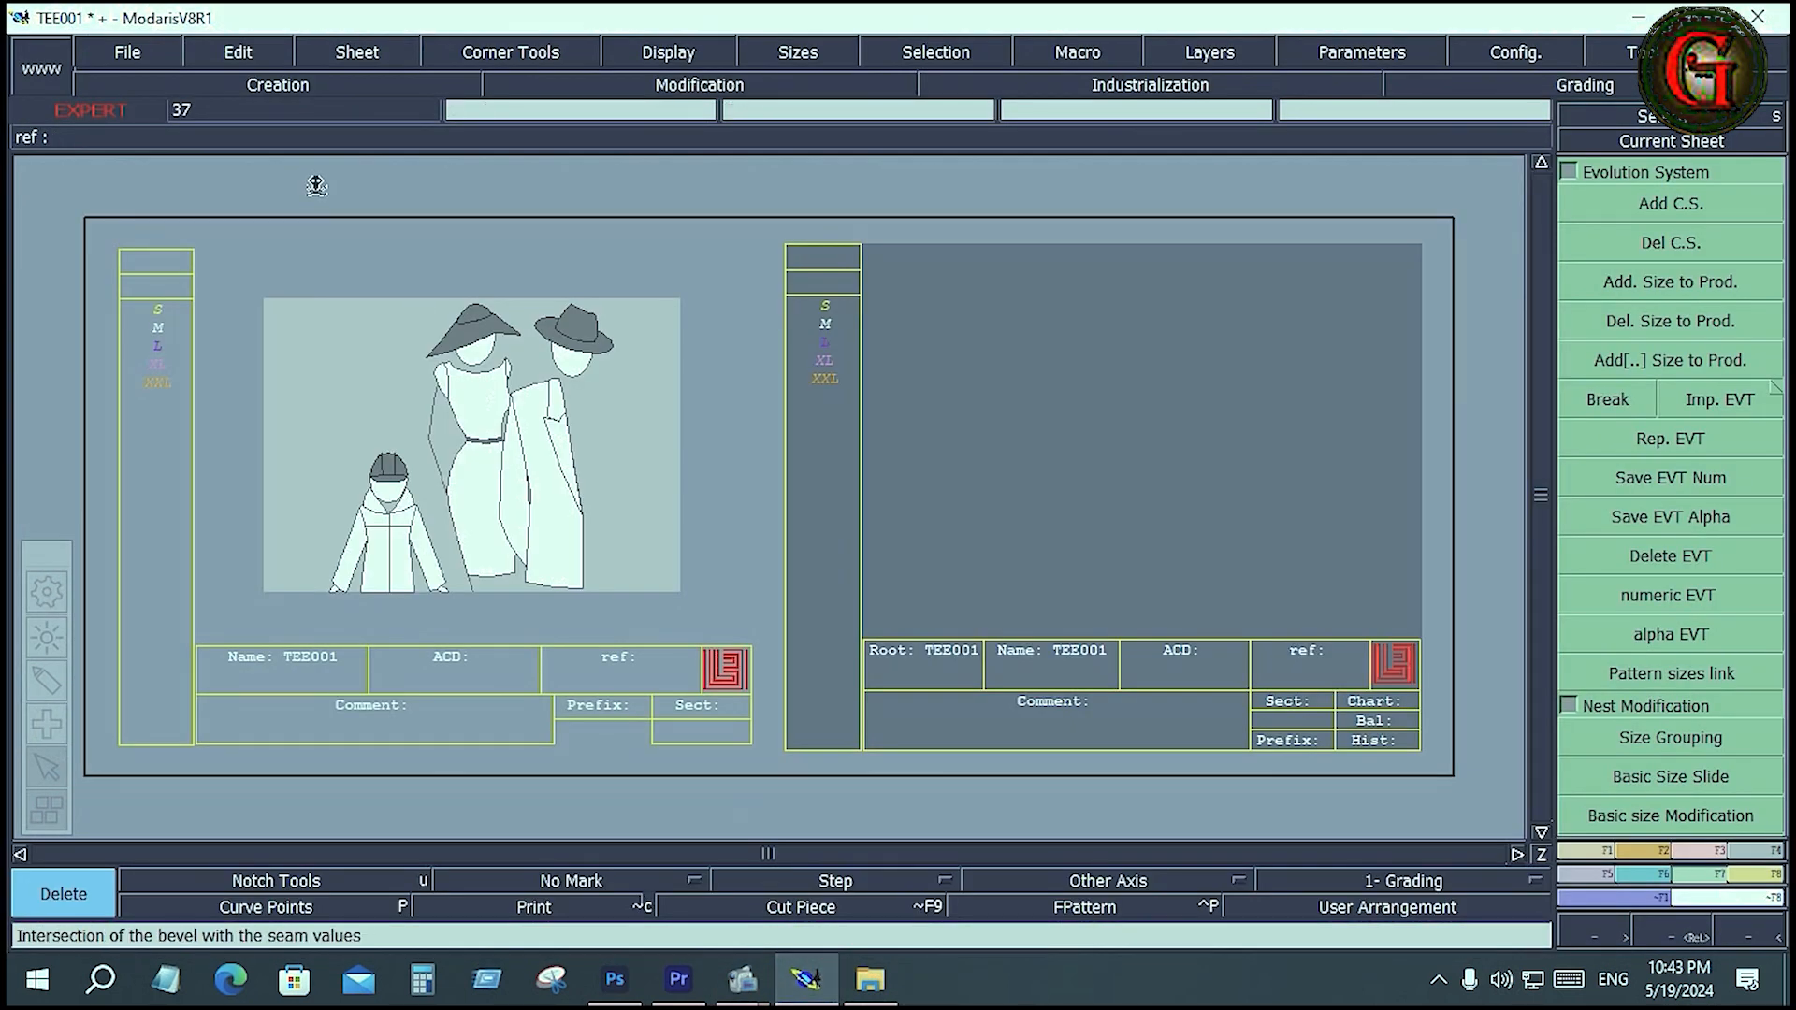
left_click(139, 55)
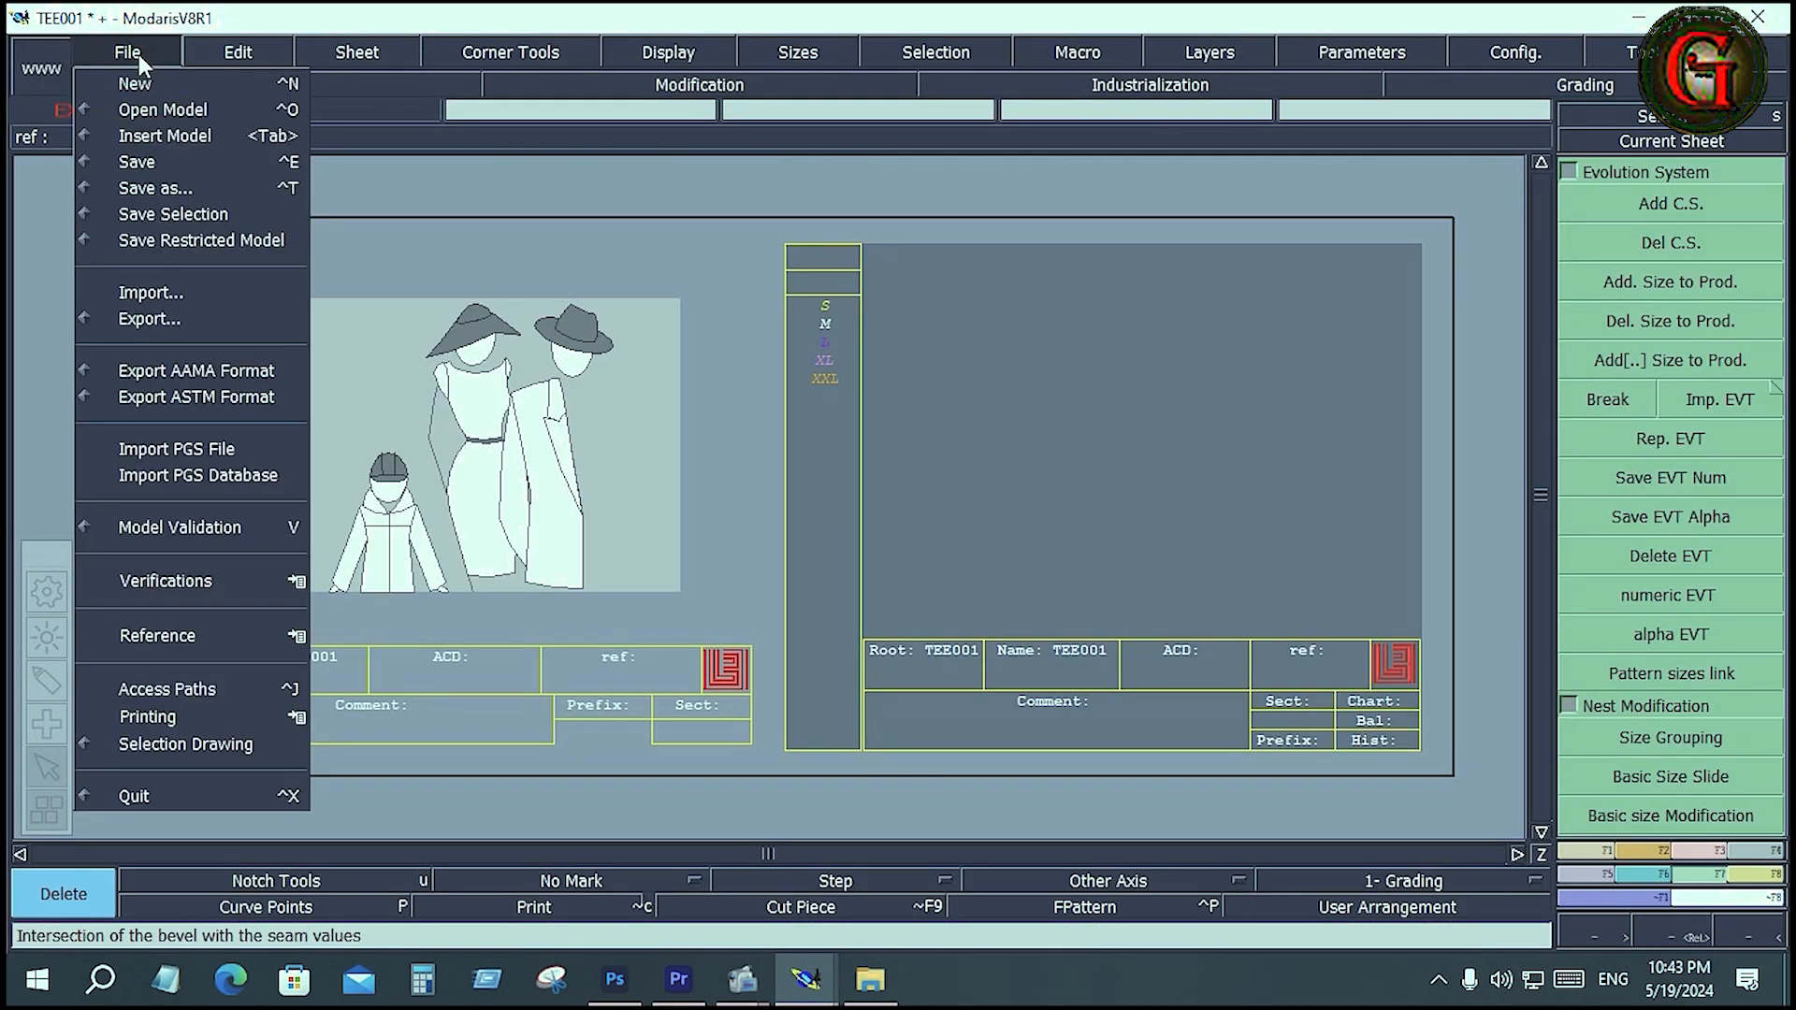
left_click(143, 84)
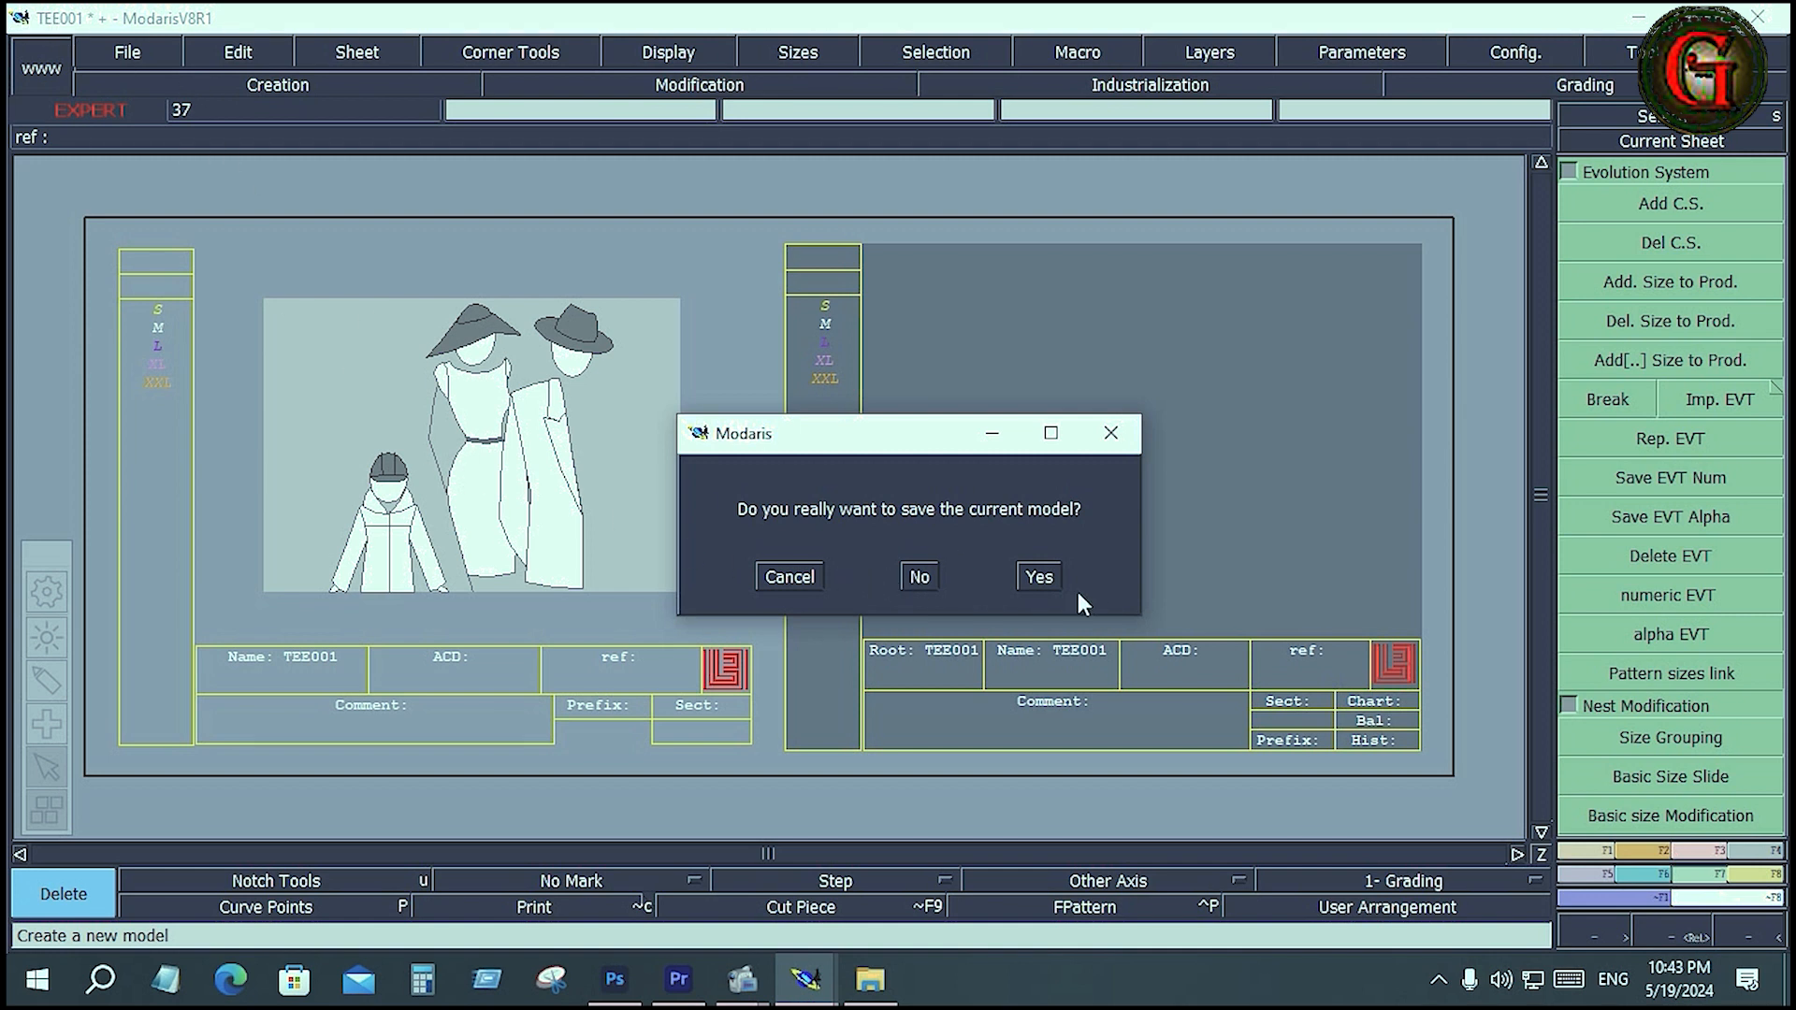
left_click(924, 577)
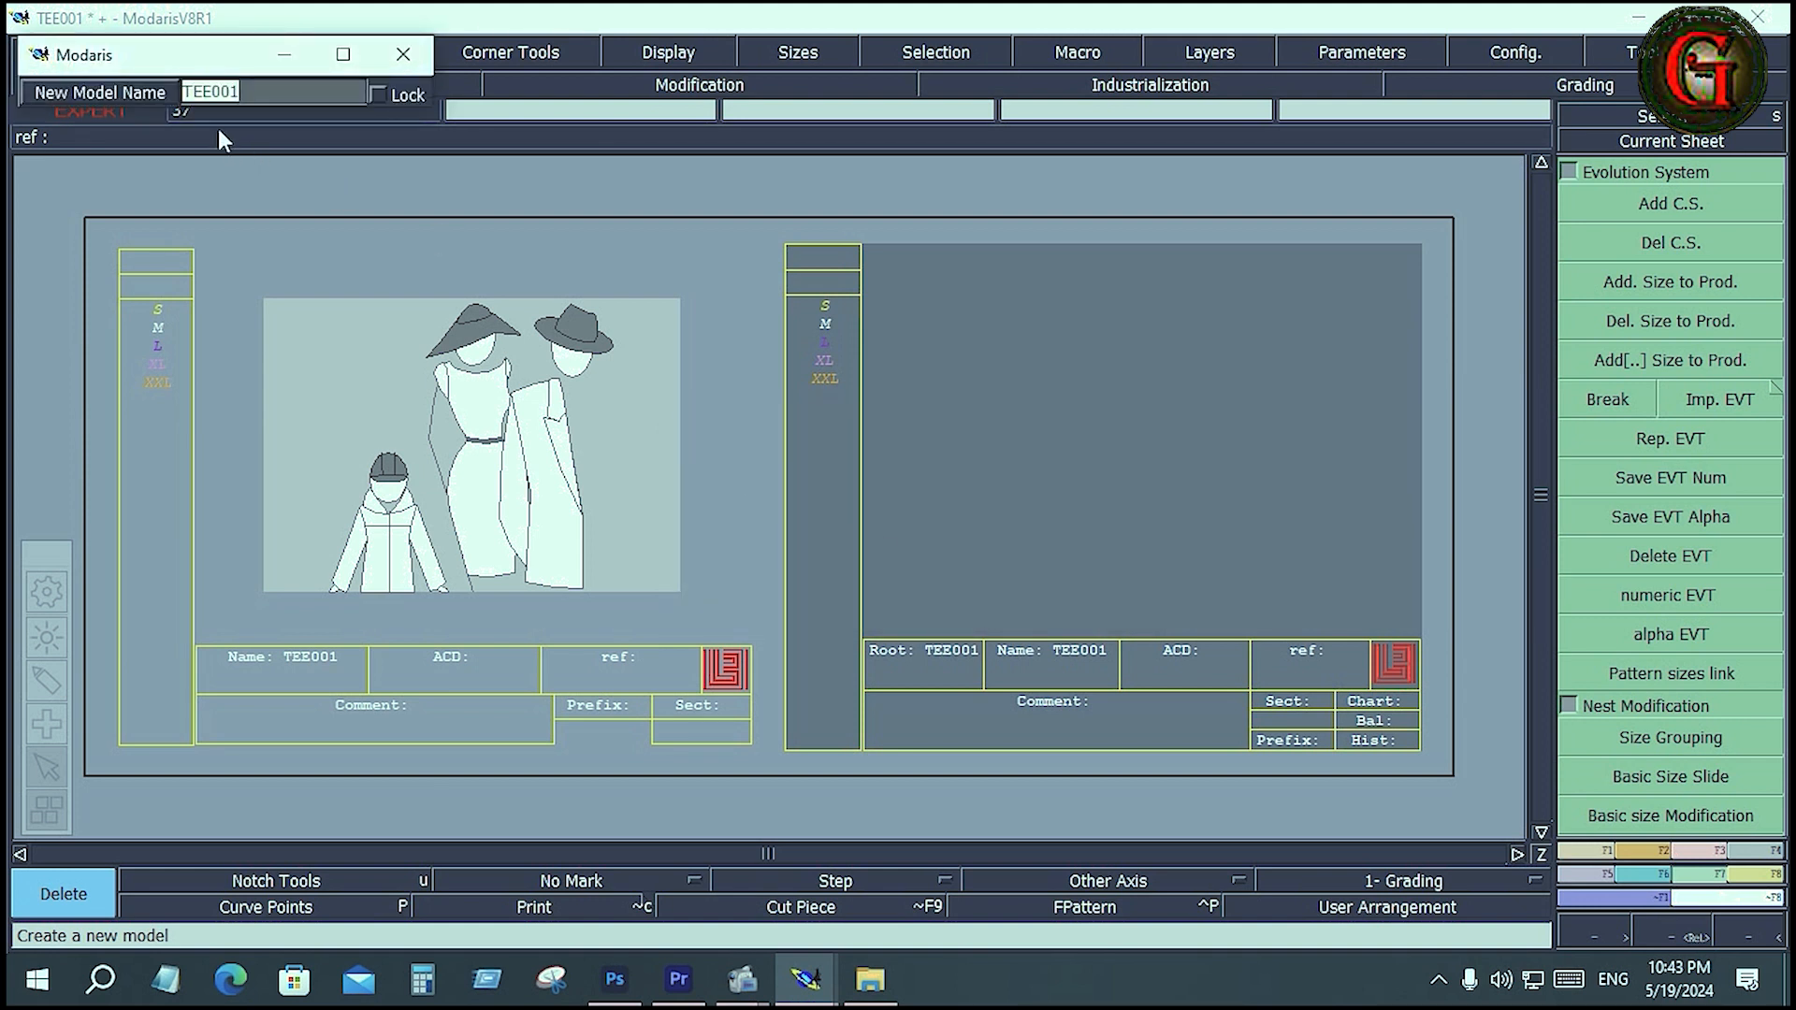
left_click(249, 92)
key("Return")
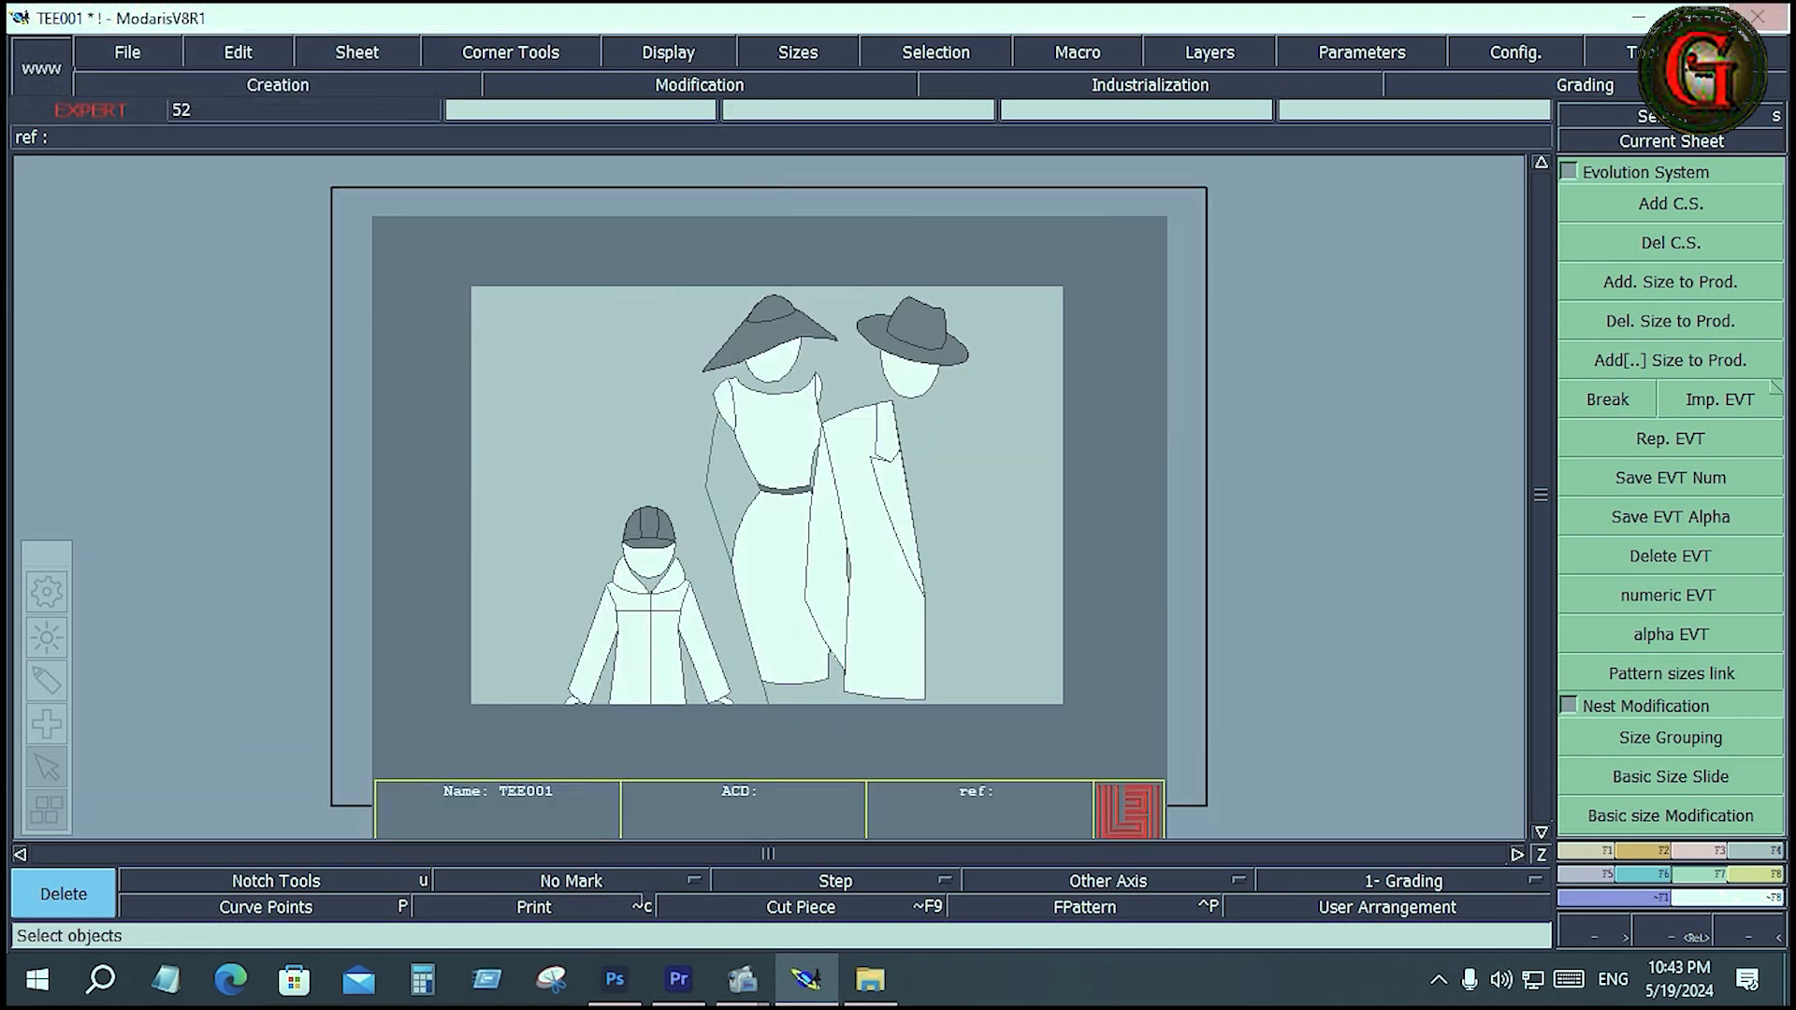
Close Modaris, agreeing to save the current model, and start the program again from the desktop.
left_click(1758, 16)
left_click(1058, 552)
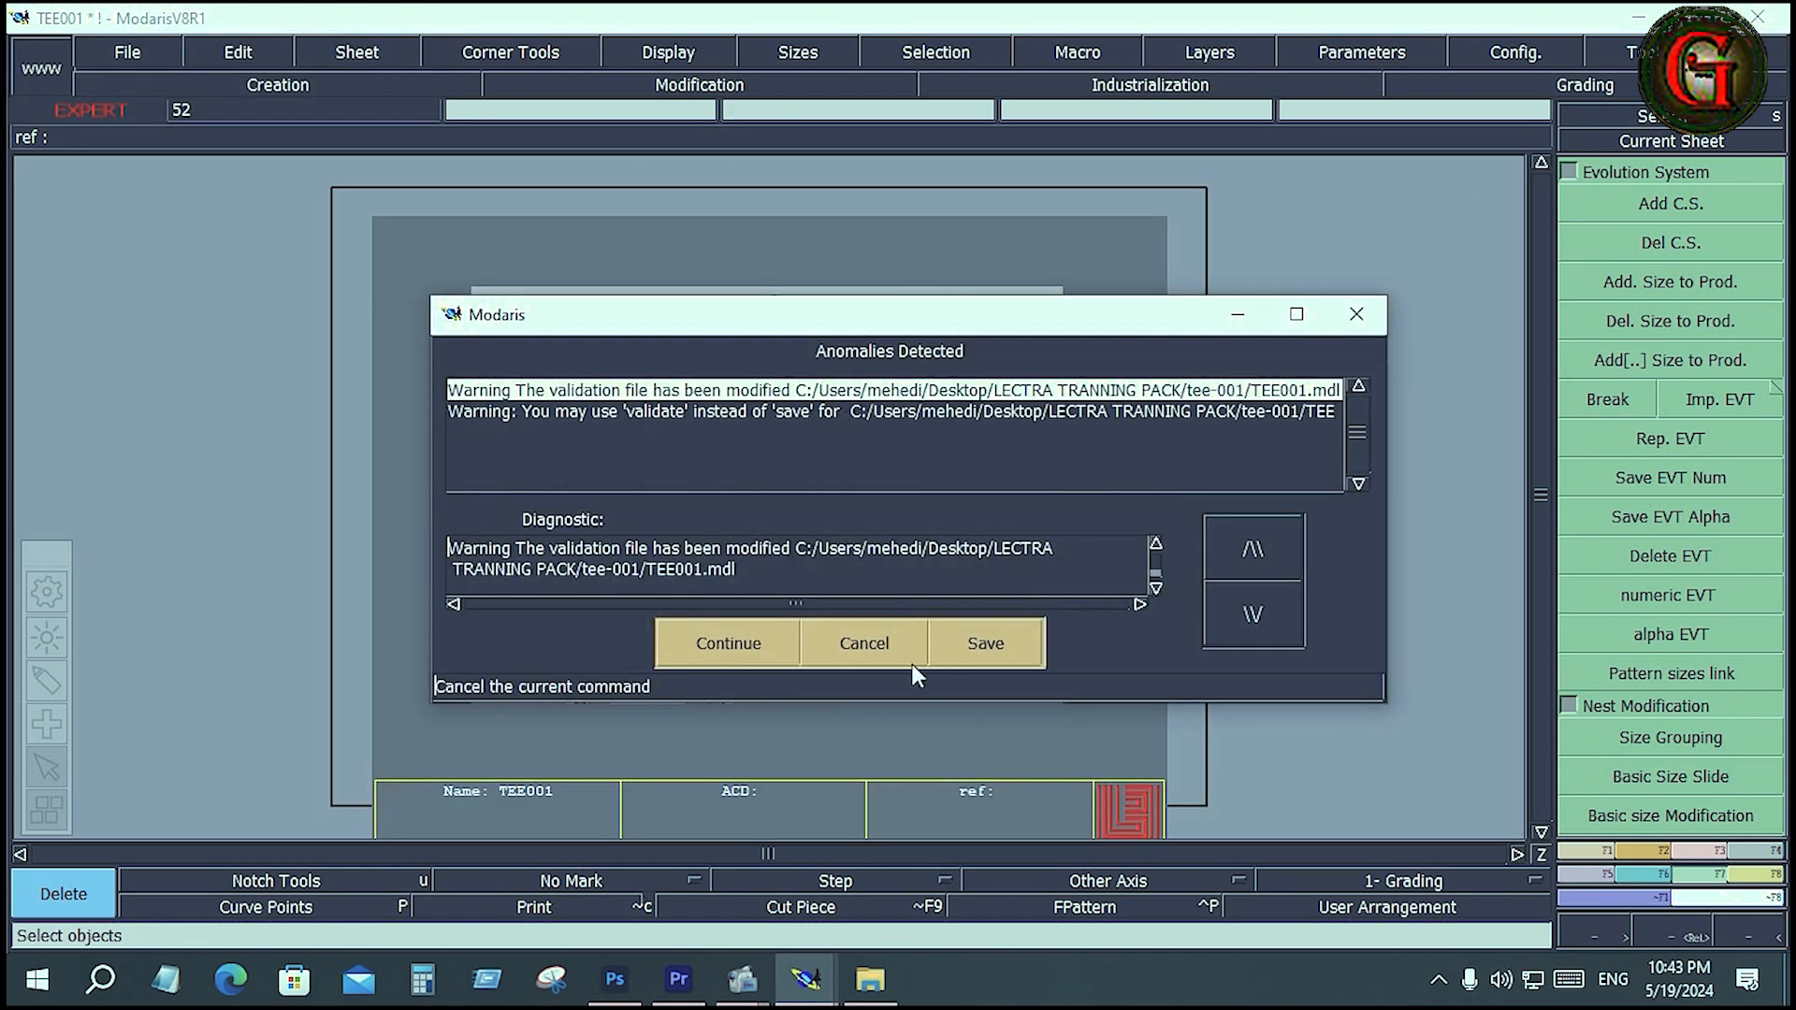
left_click(706, 634)
left_click(1000, 560)
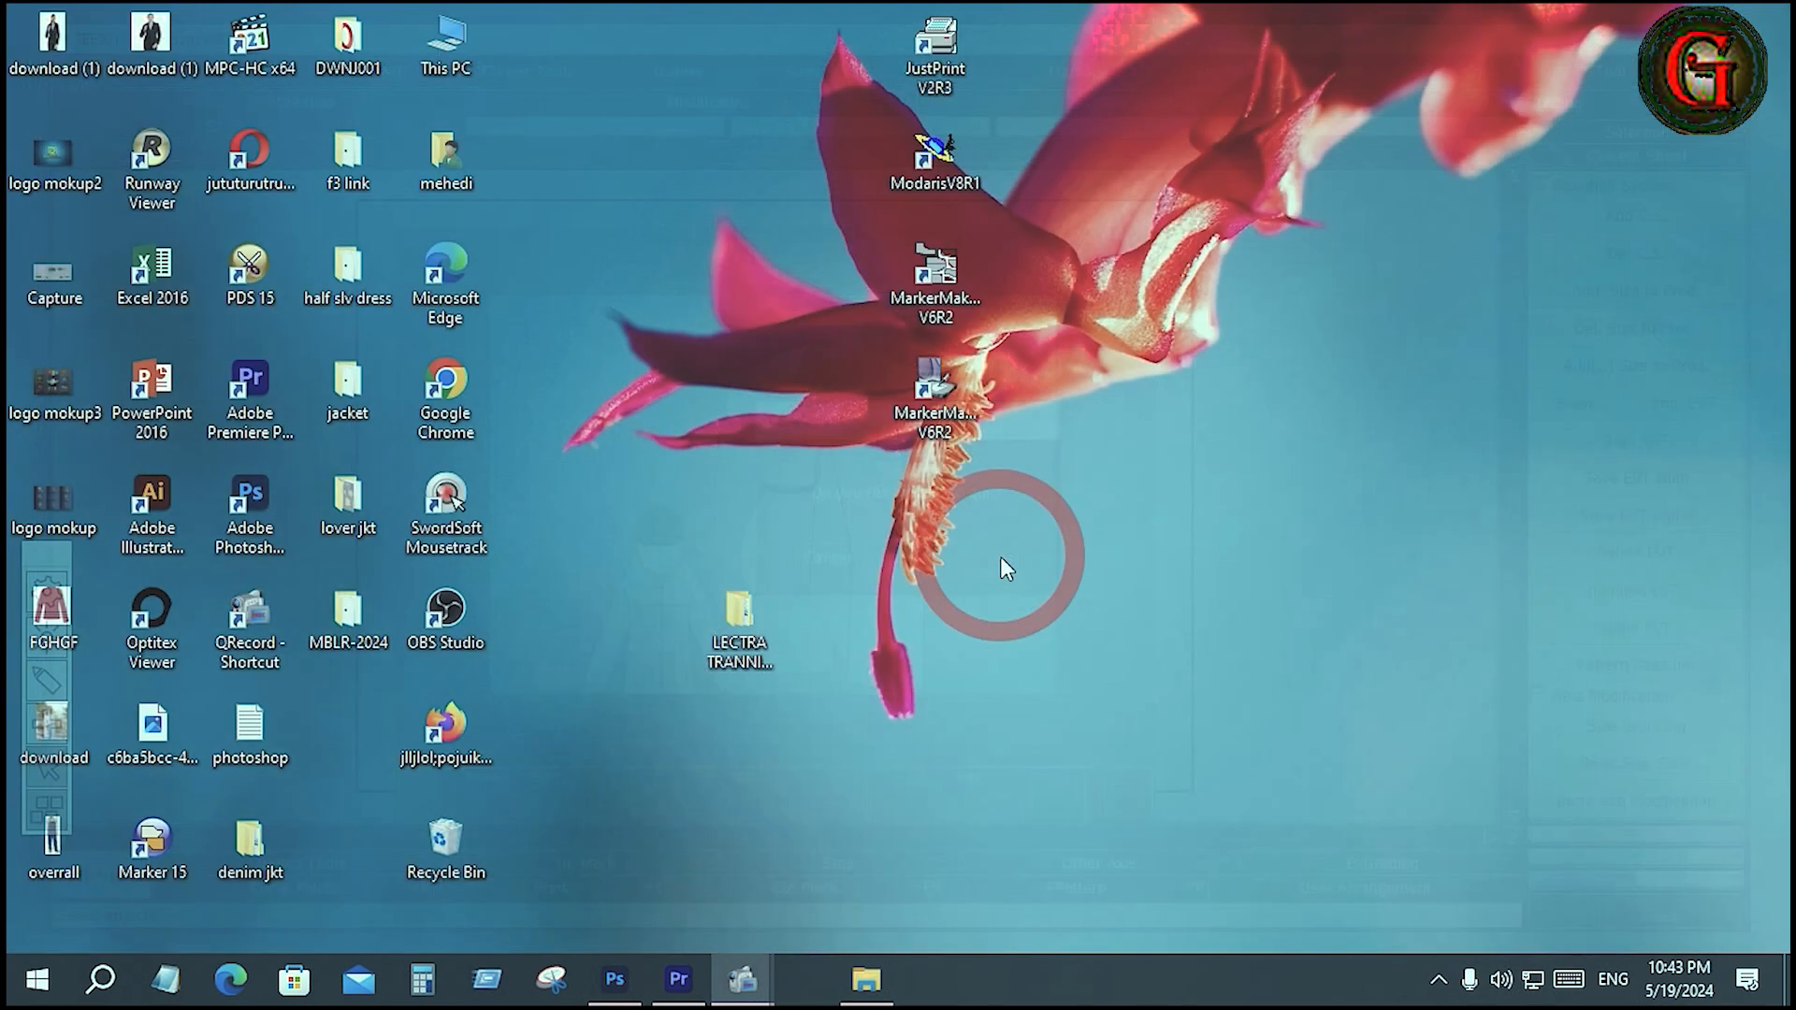
double_click(940, 161)
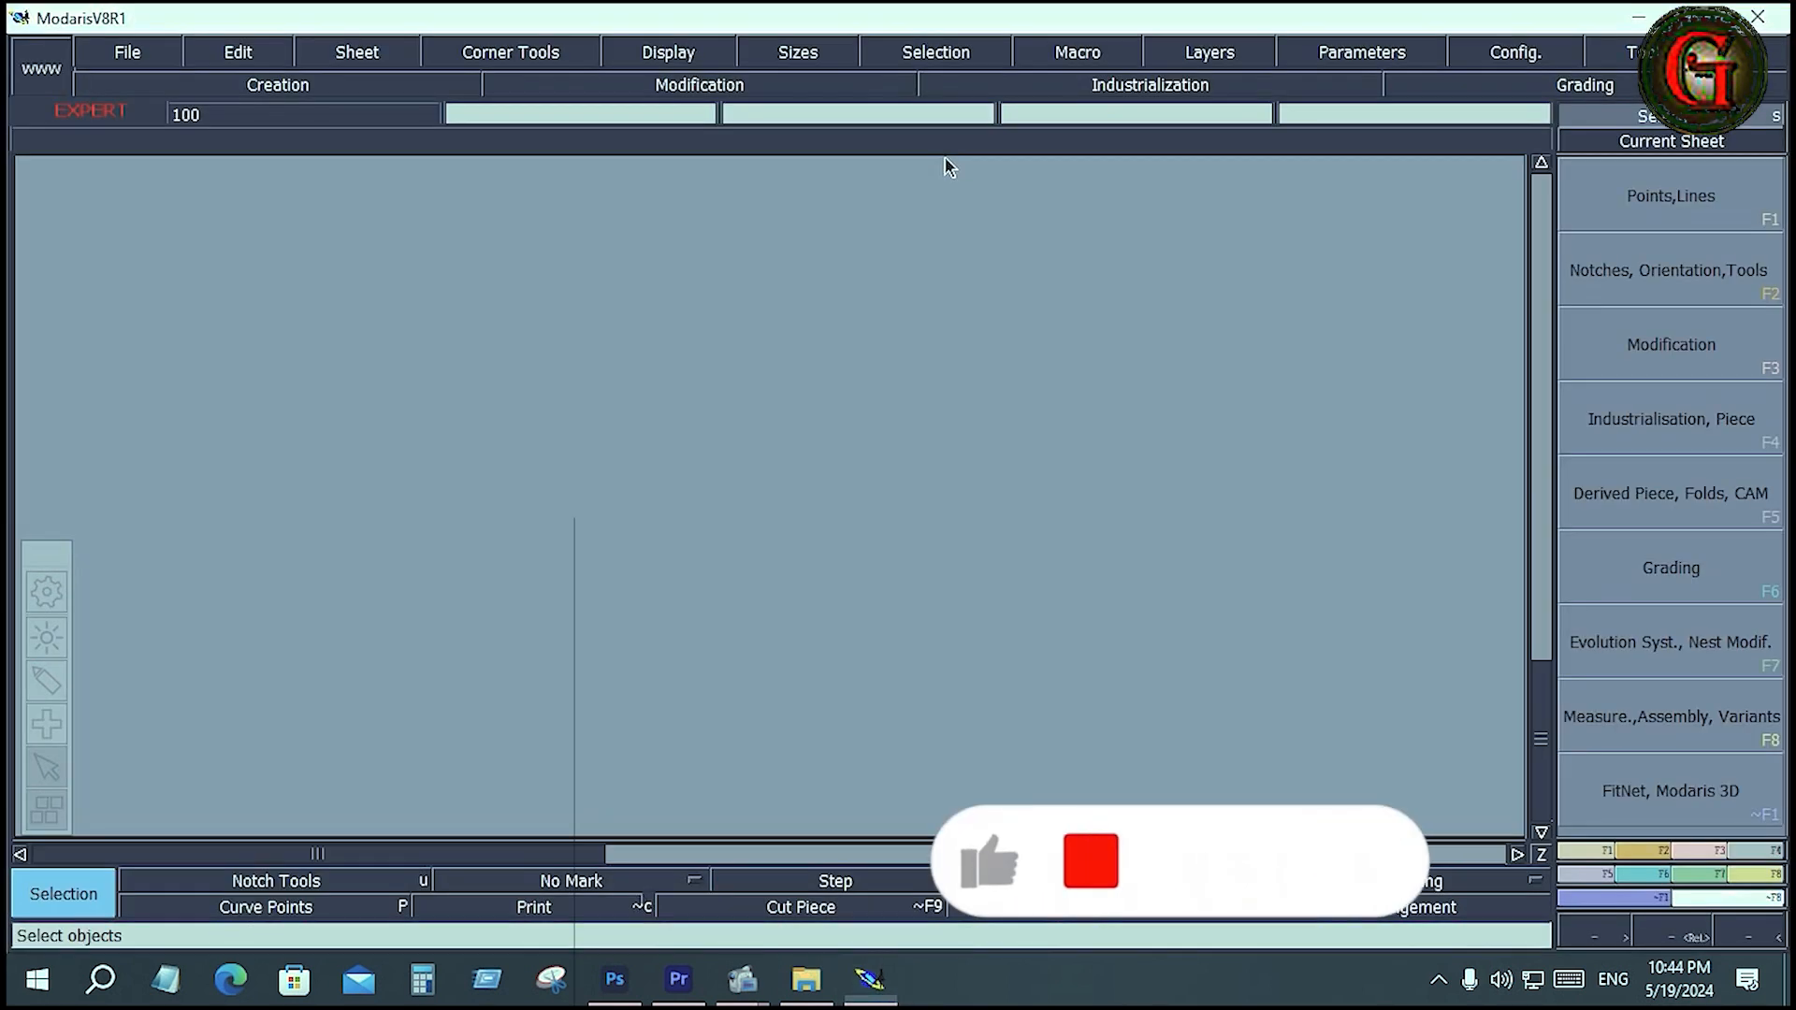
Create a new model named TEE01.
left_click(137, 52)
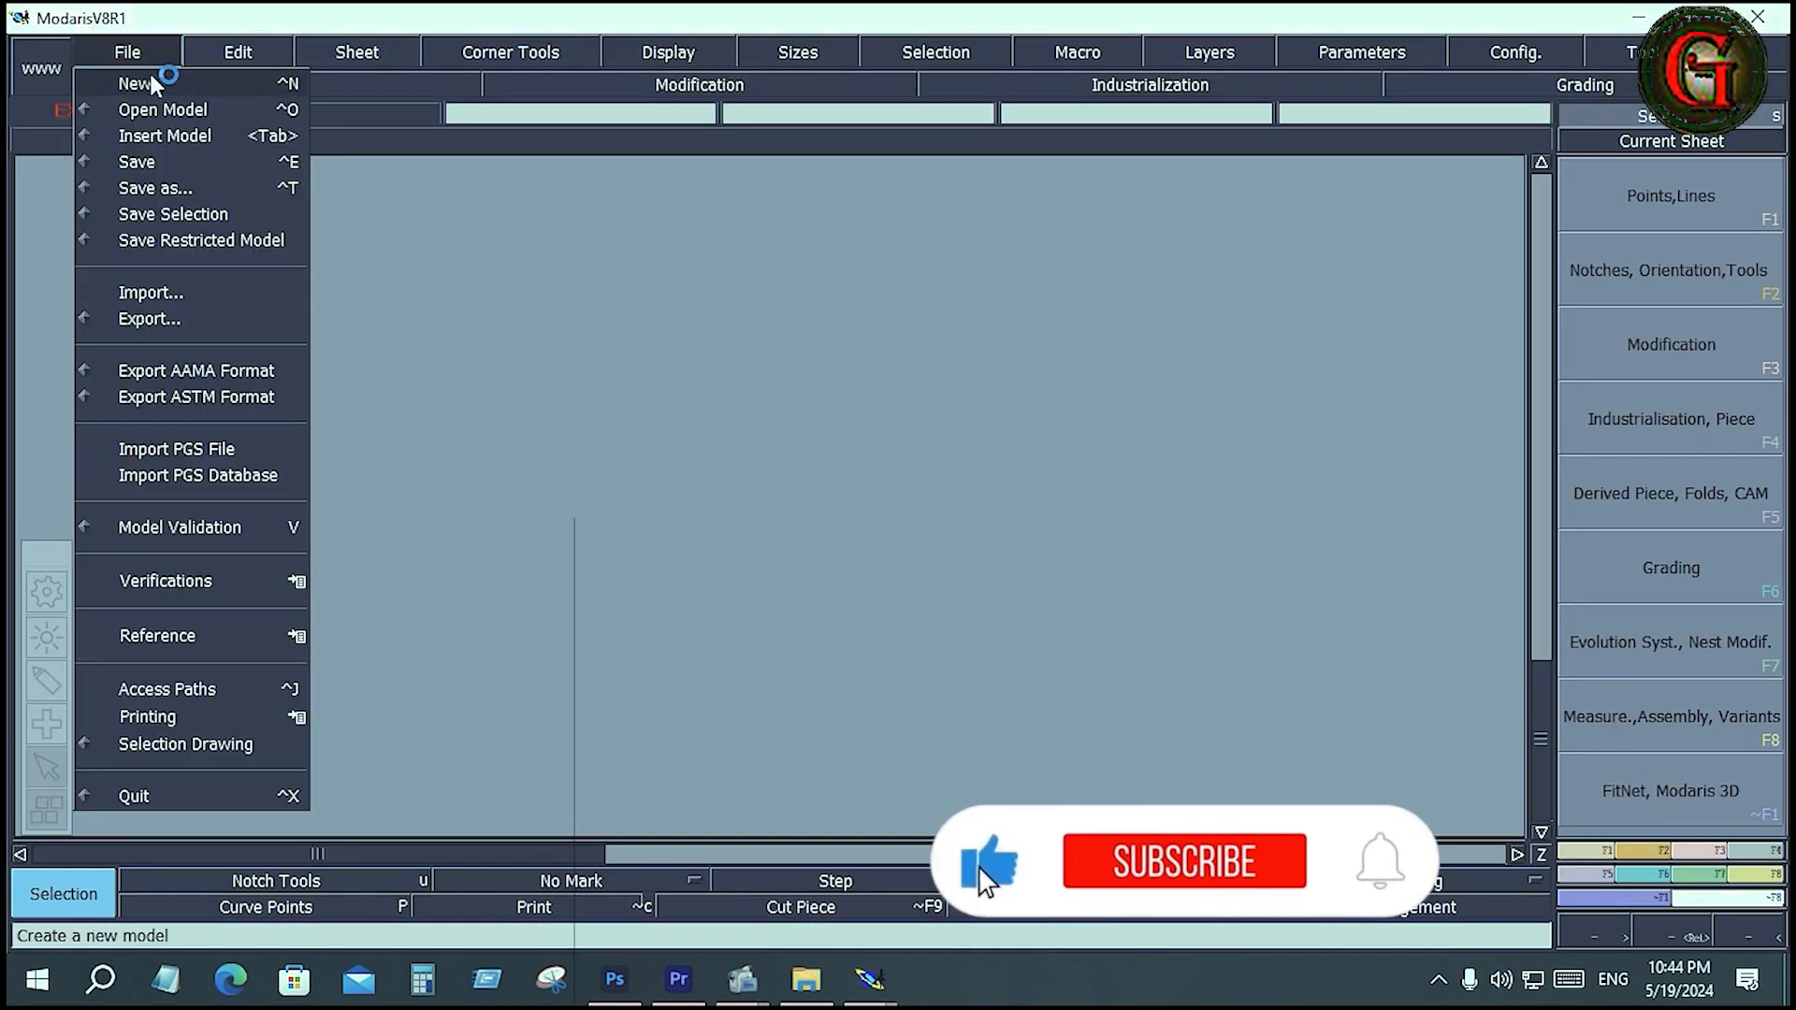
left_click(153, 83)
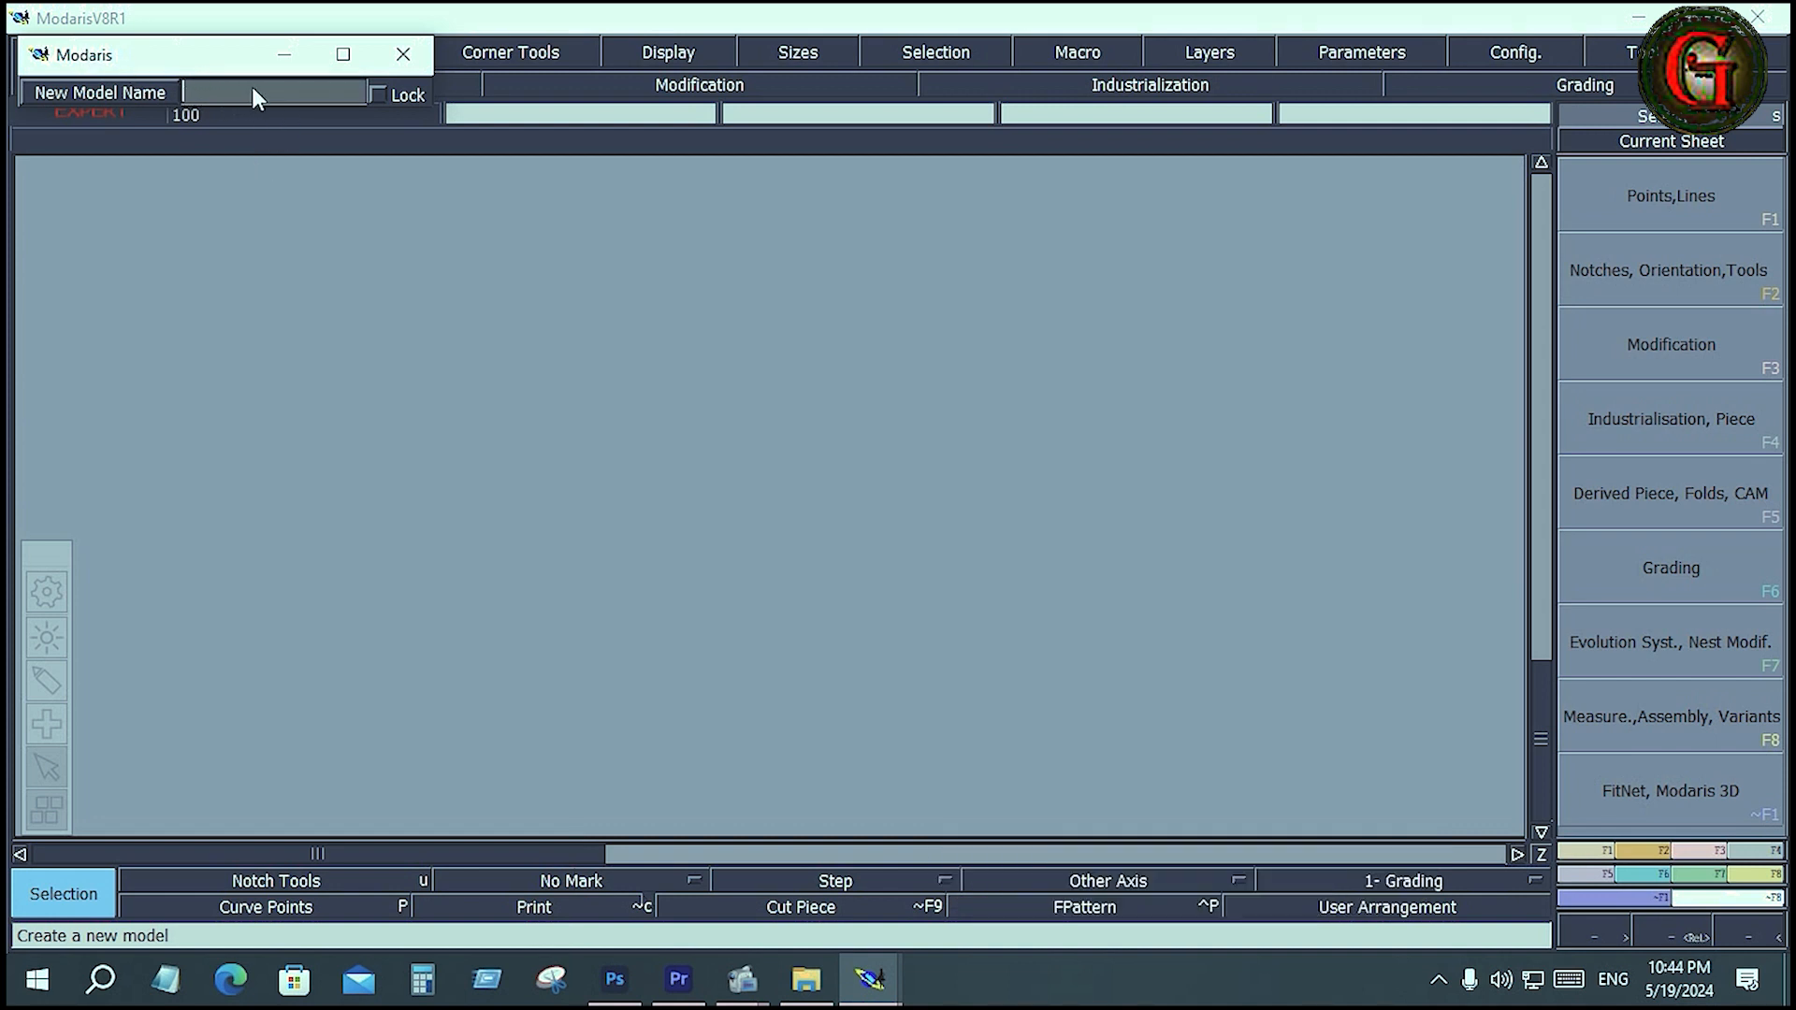
type("TEE")
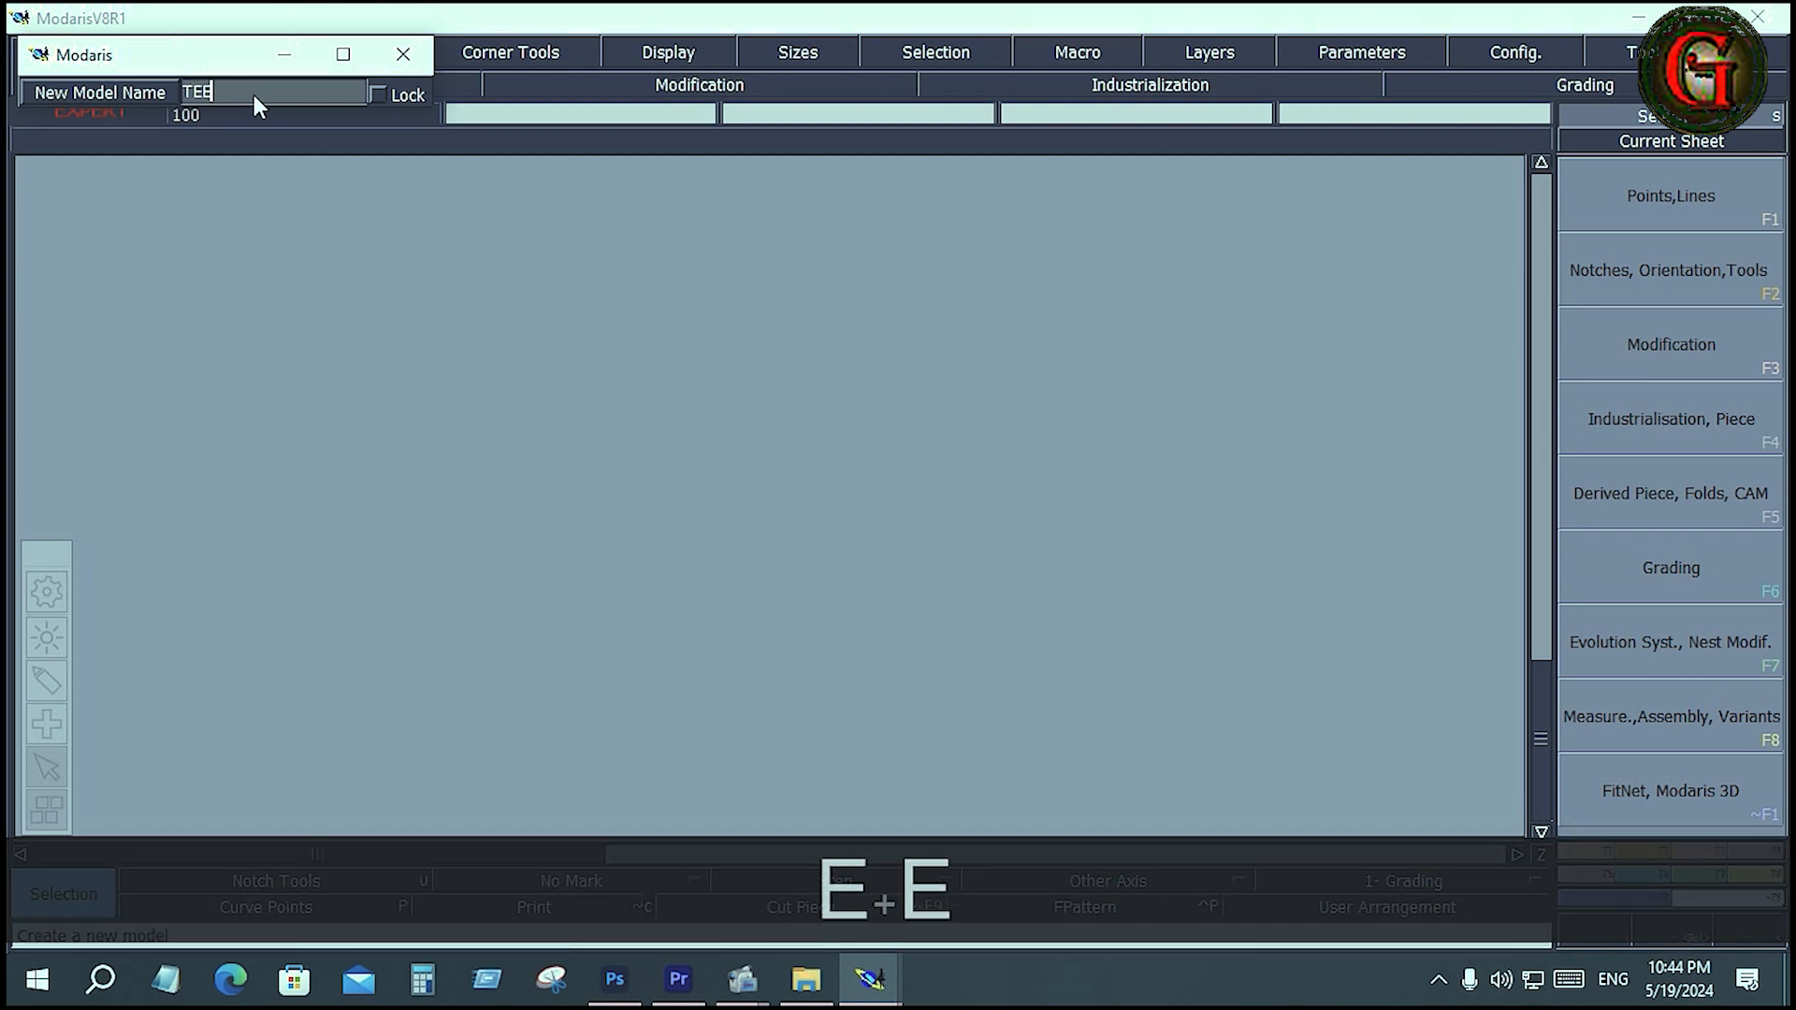
type("0")
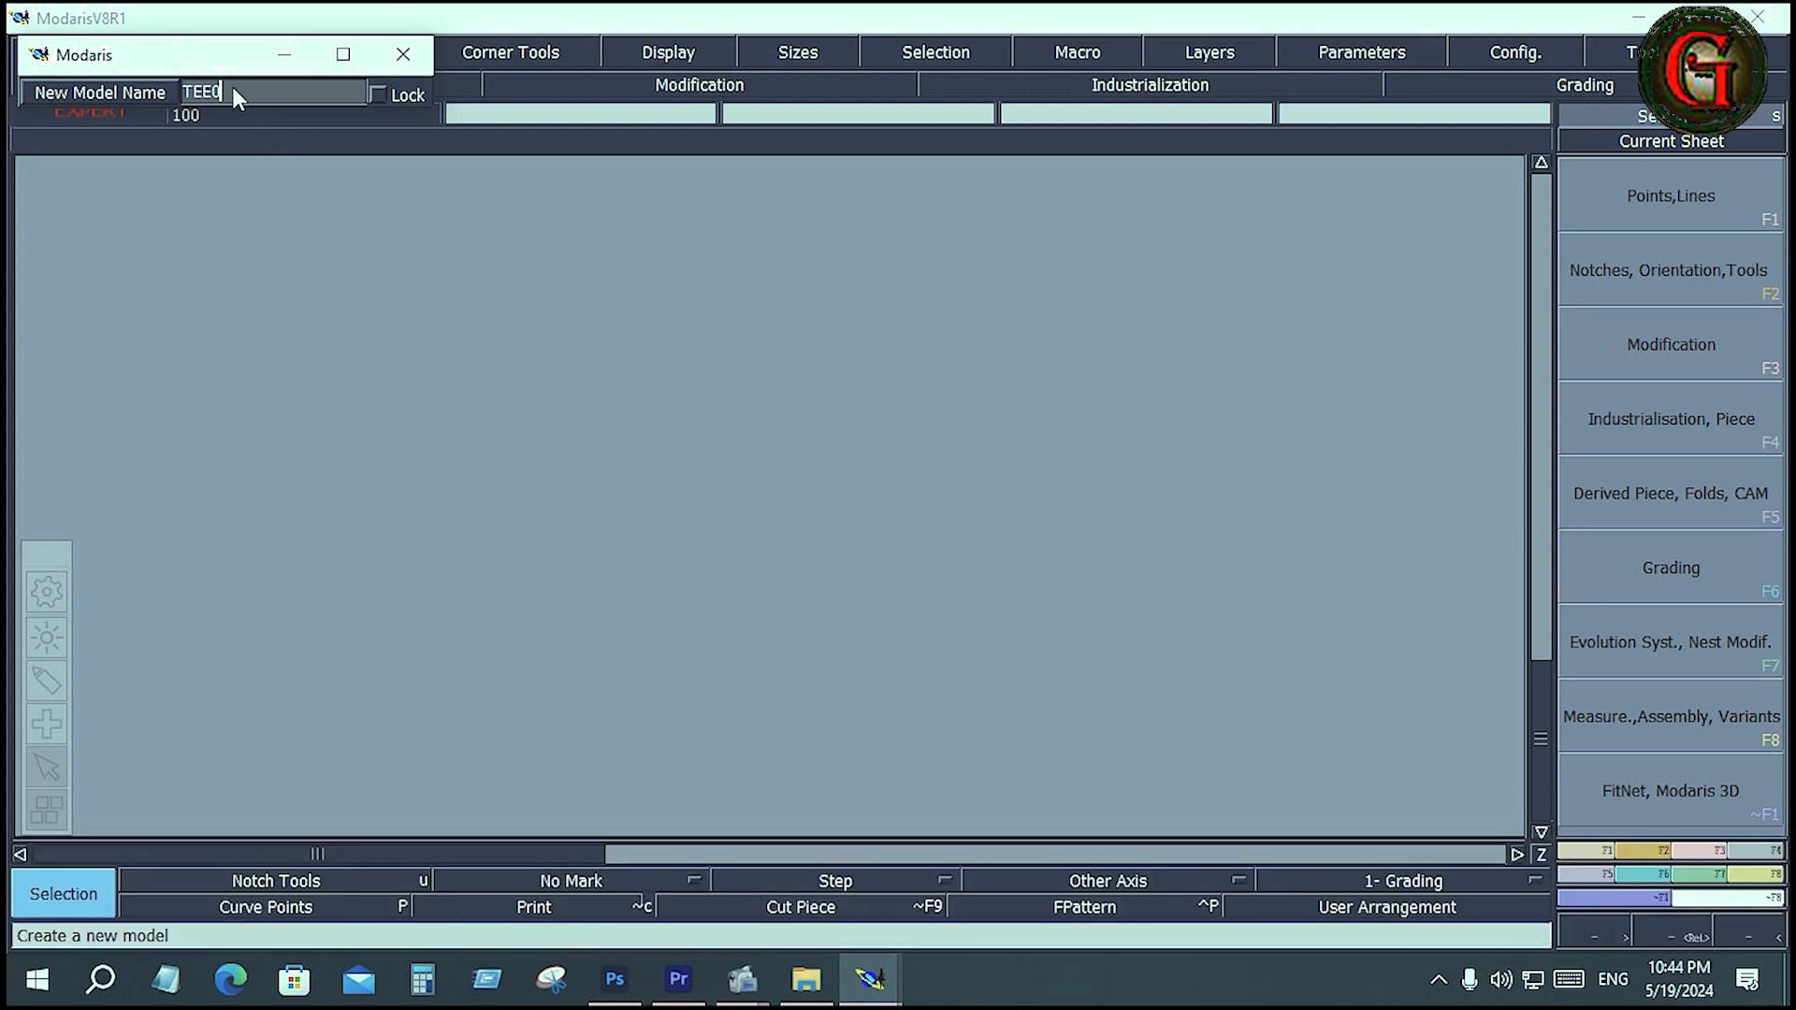
type("1111")
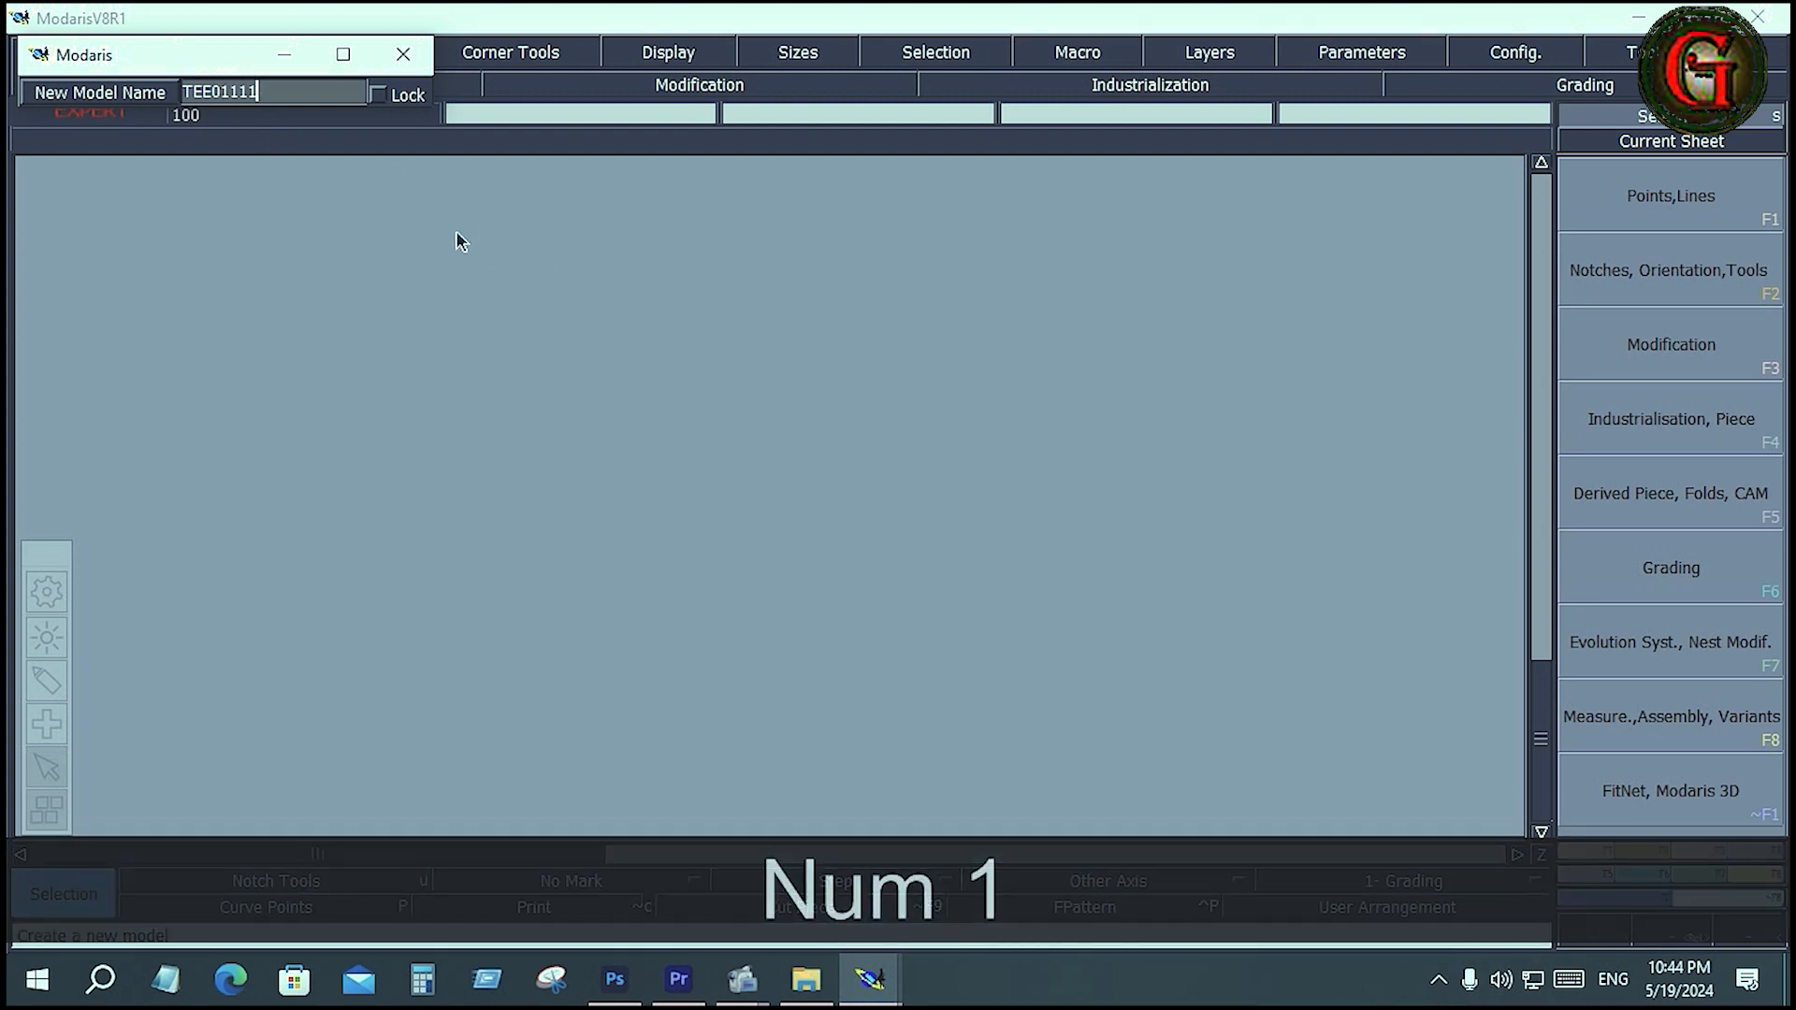
key("BackSpace")
key("BackSpace")
key("BackSpace")
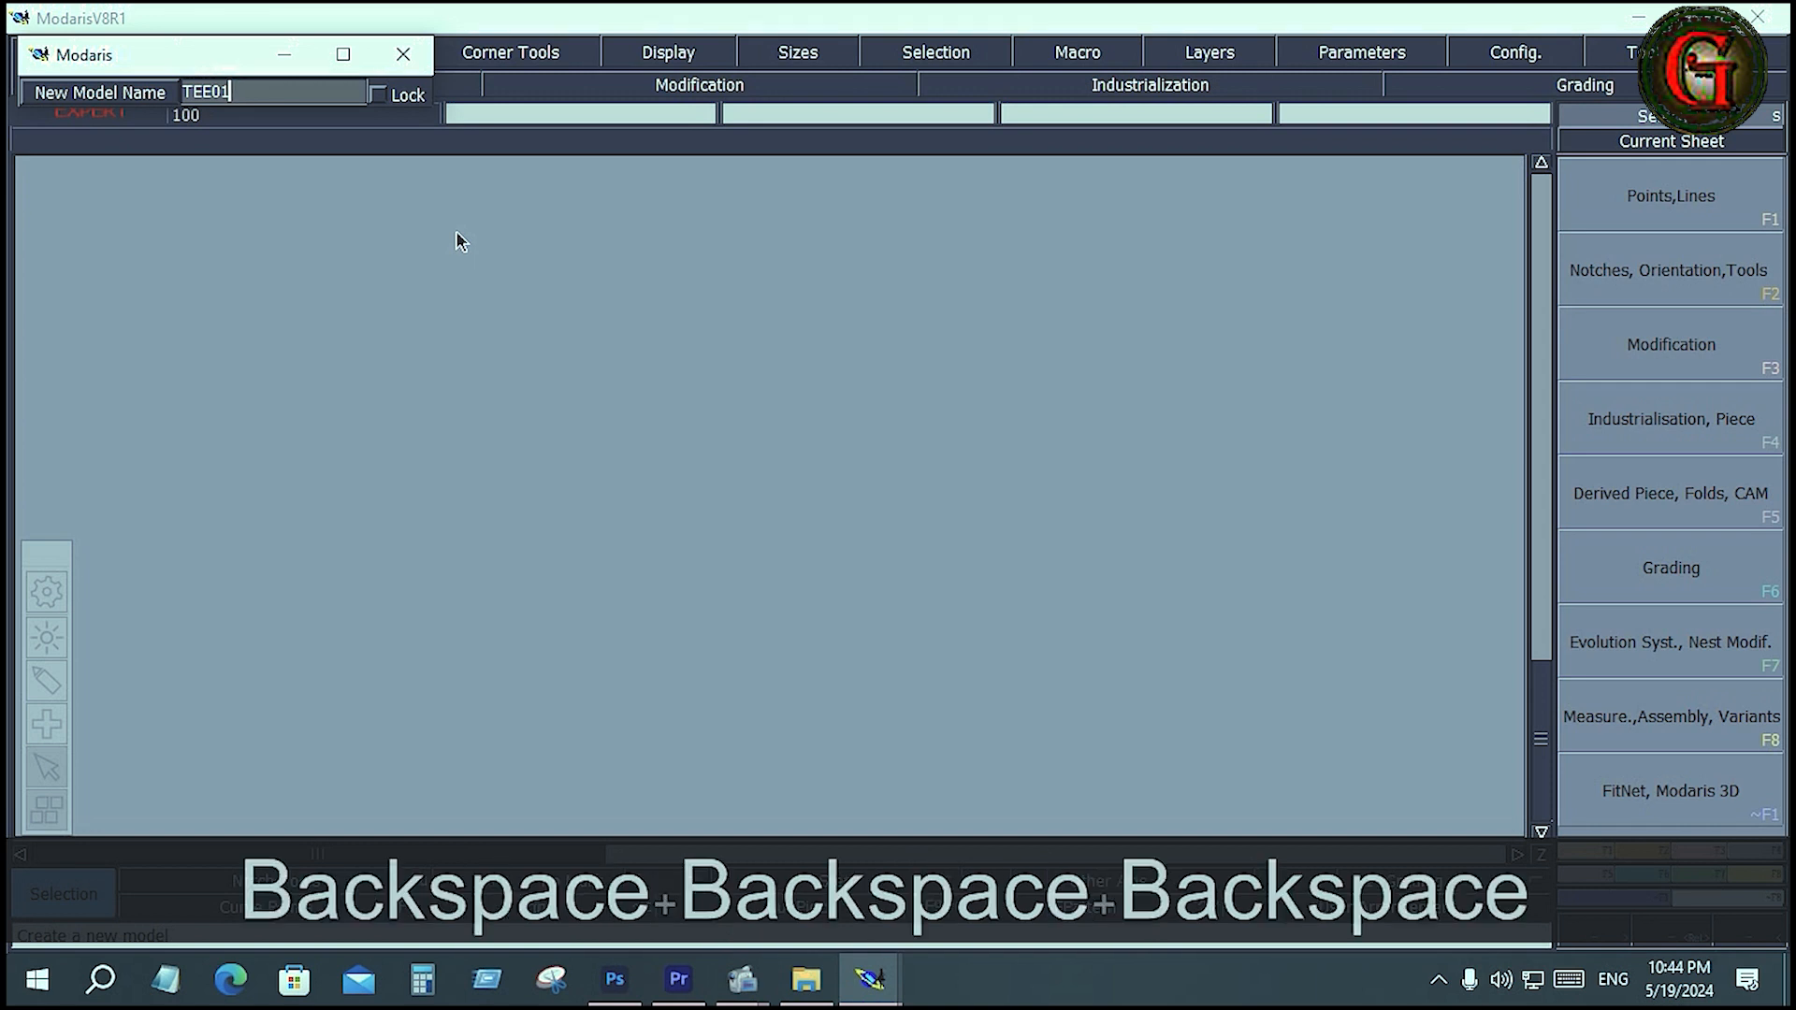
key("Return")
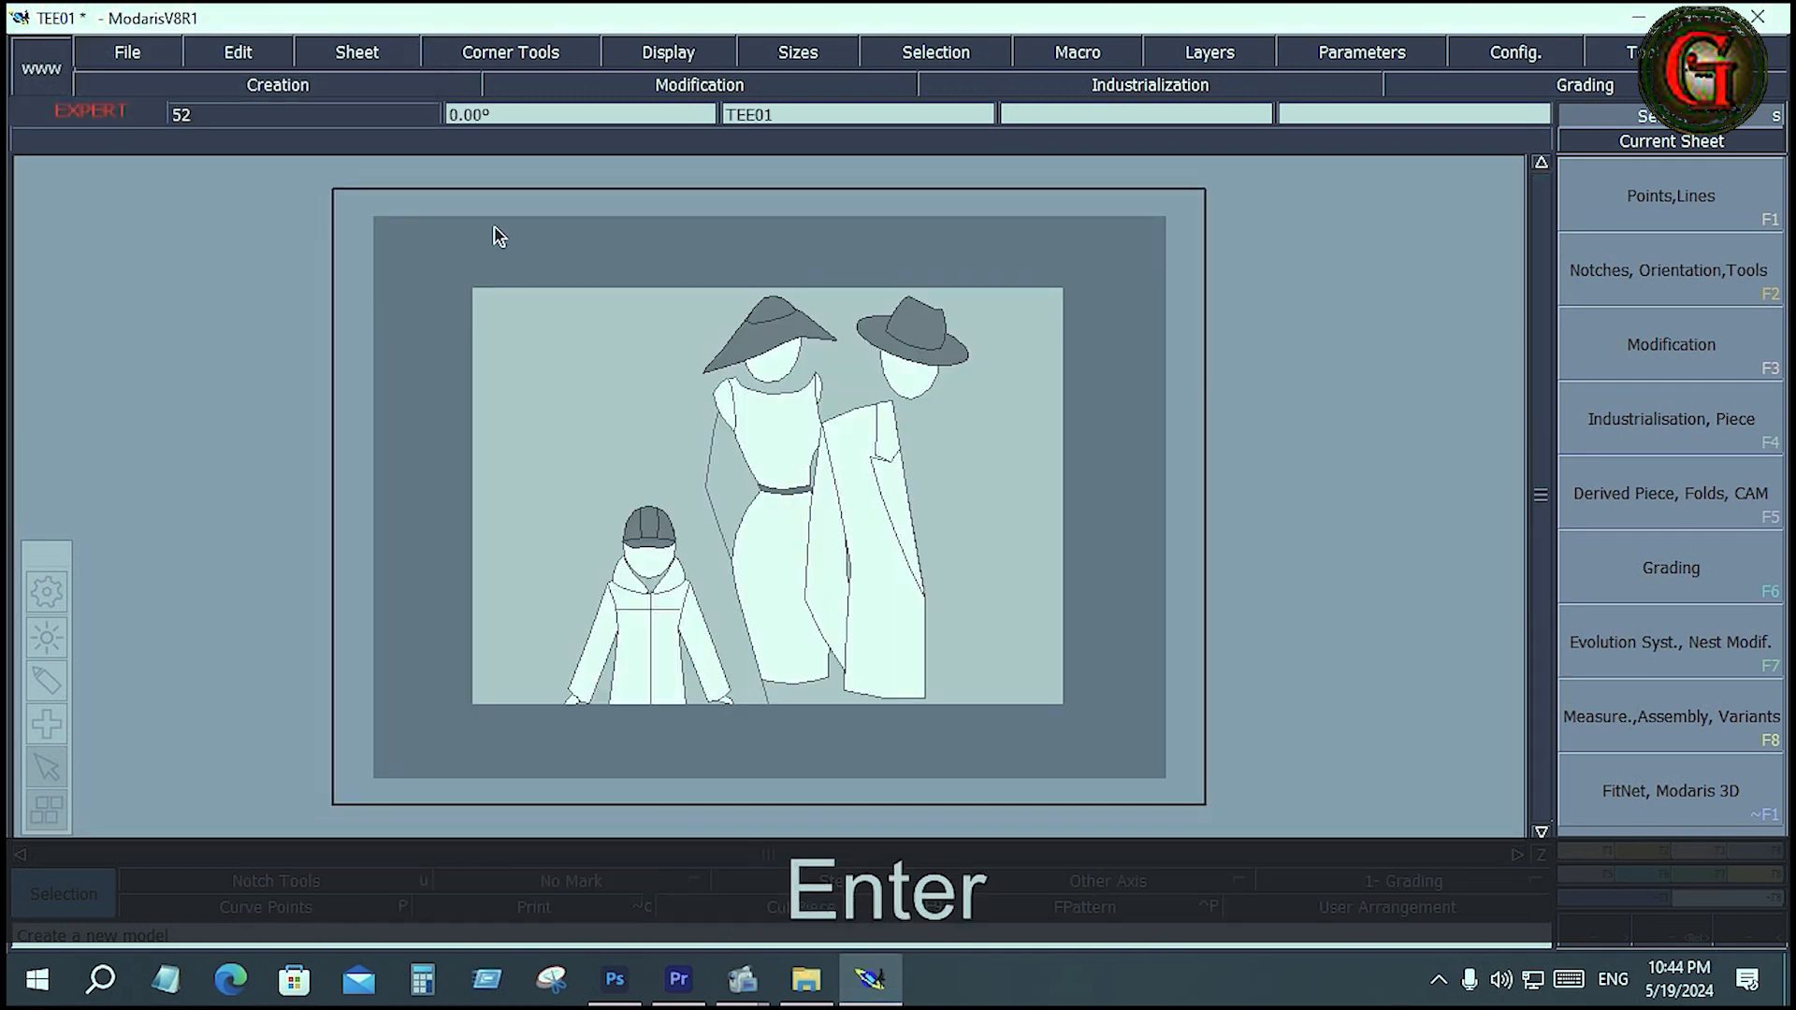
Create a new blank sheet in TEE01 and display the title block and the size list.
left_click(366, 54)
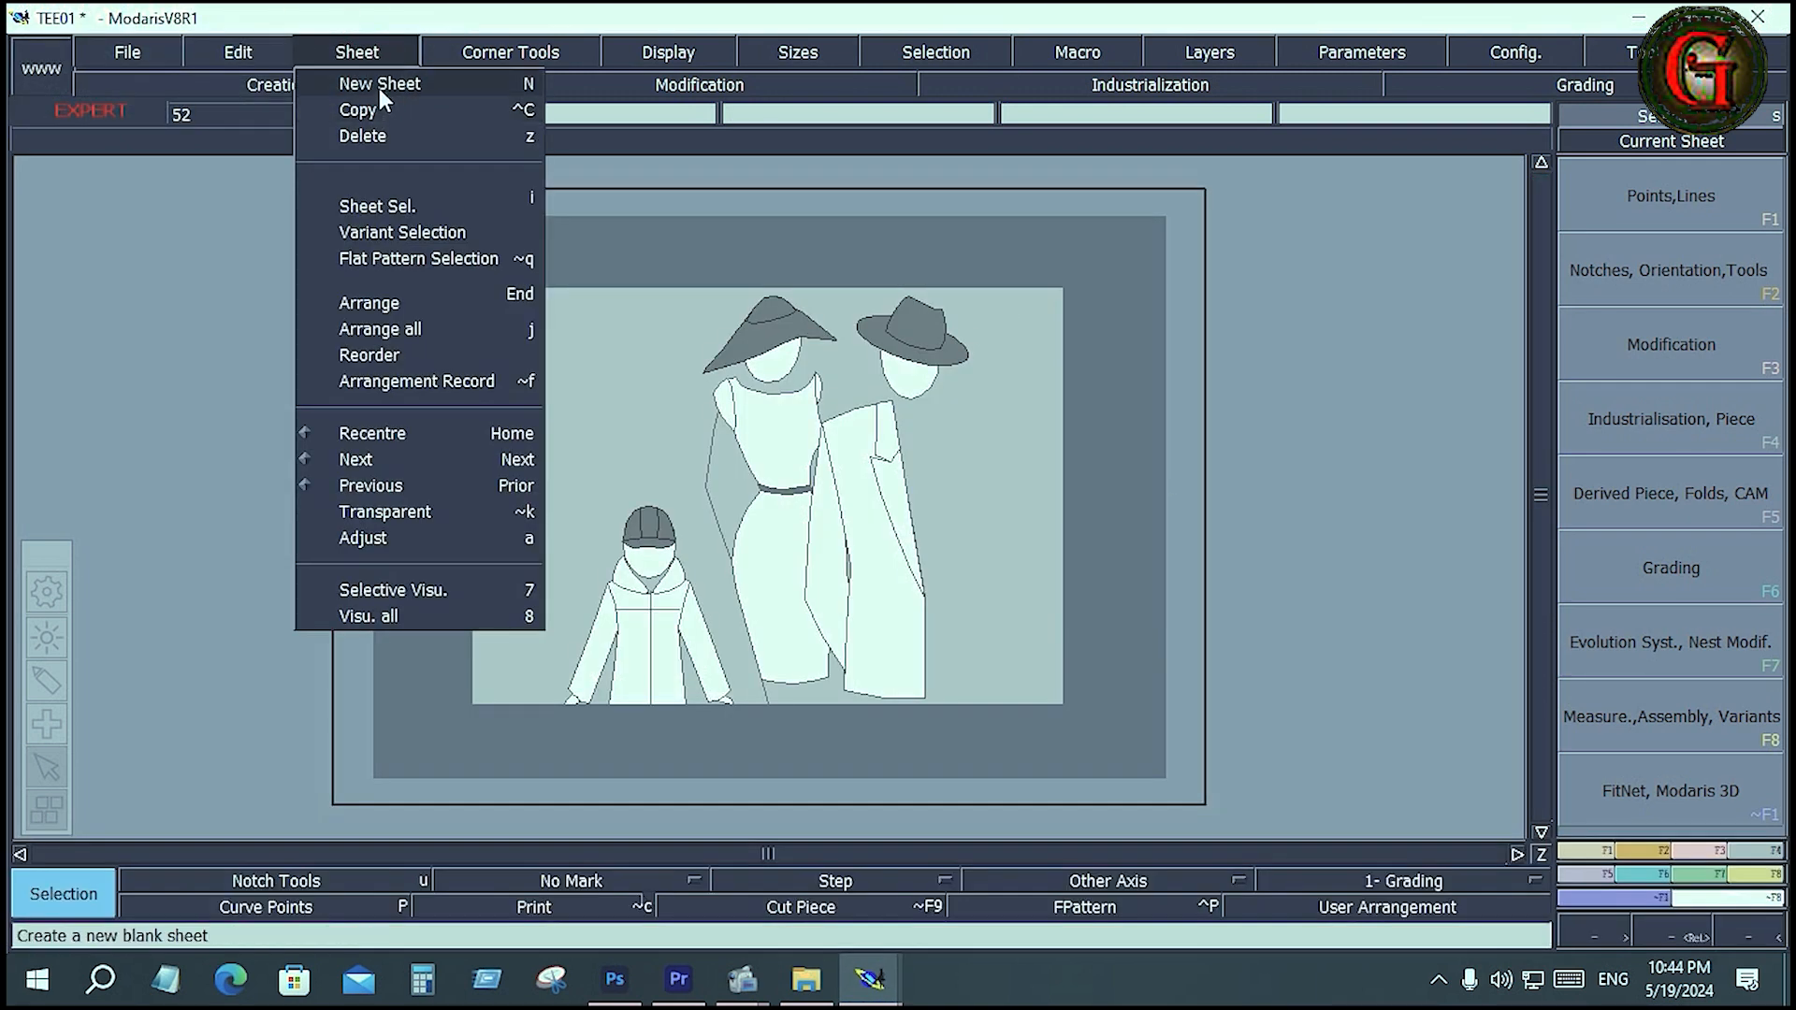
left_click(381, 79)
left_click(681, 56)
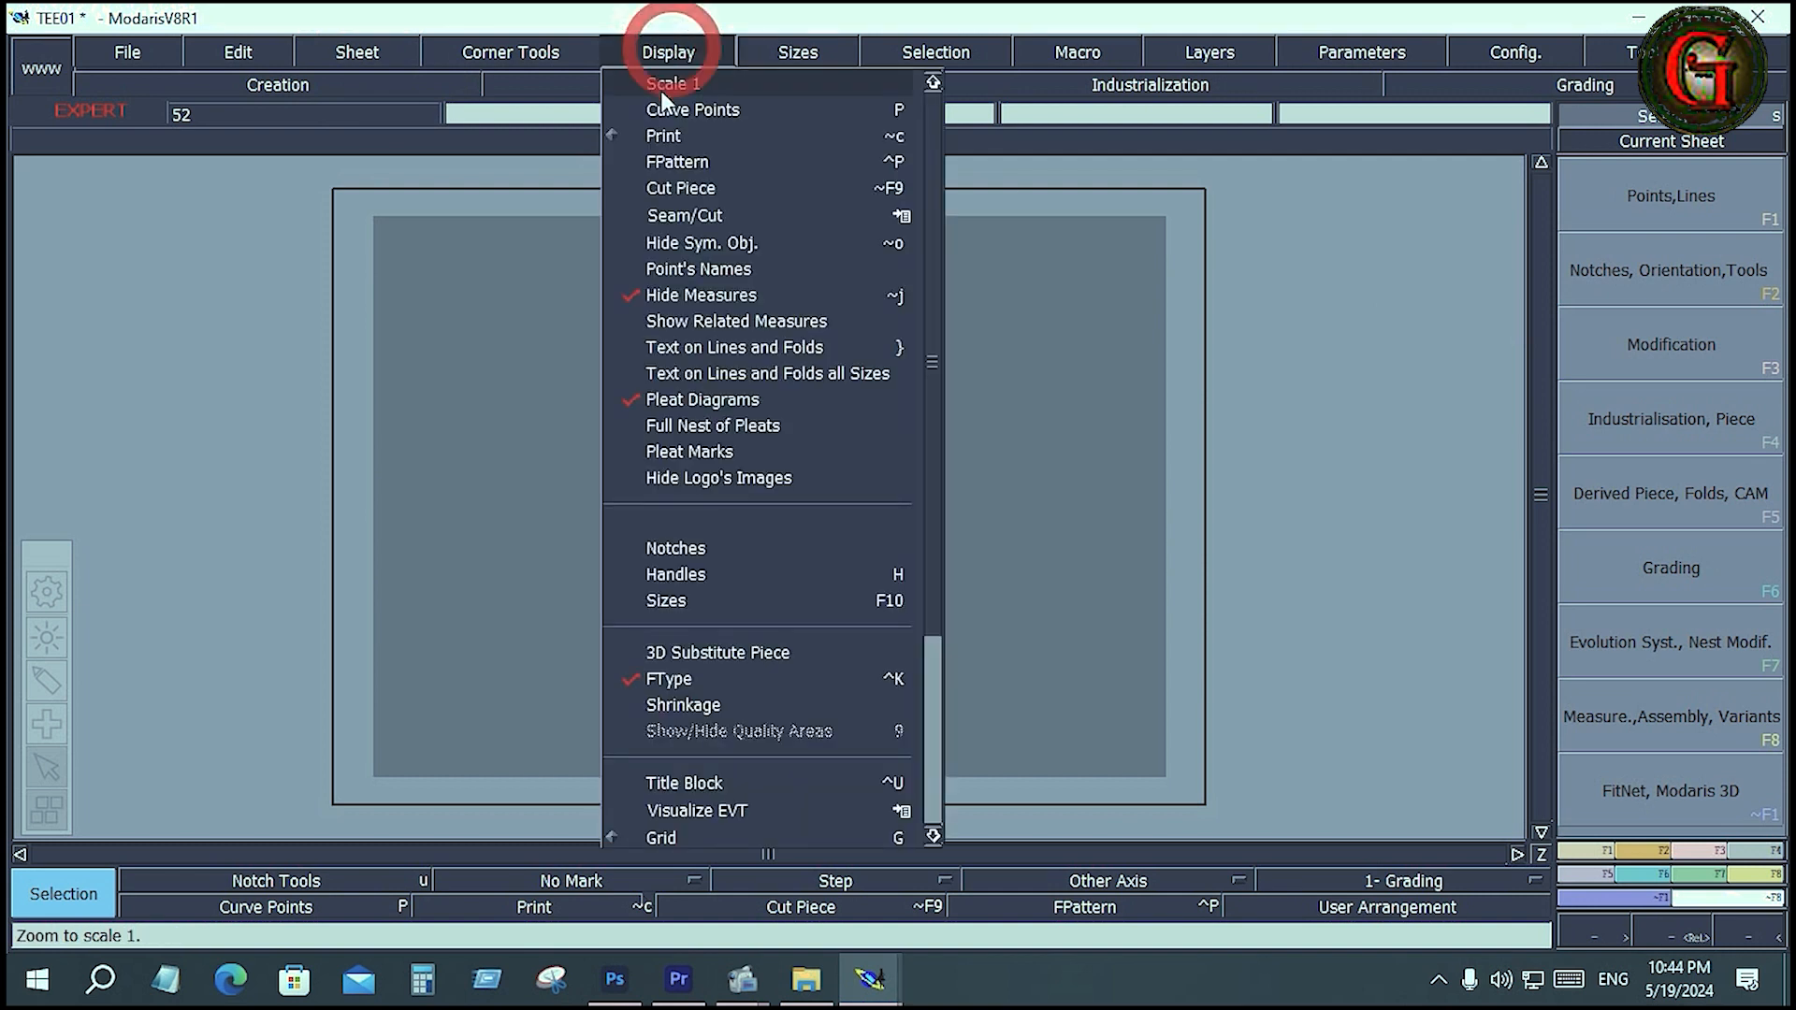
left_click(1295, 401)
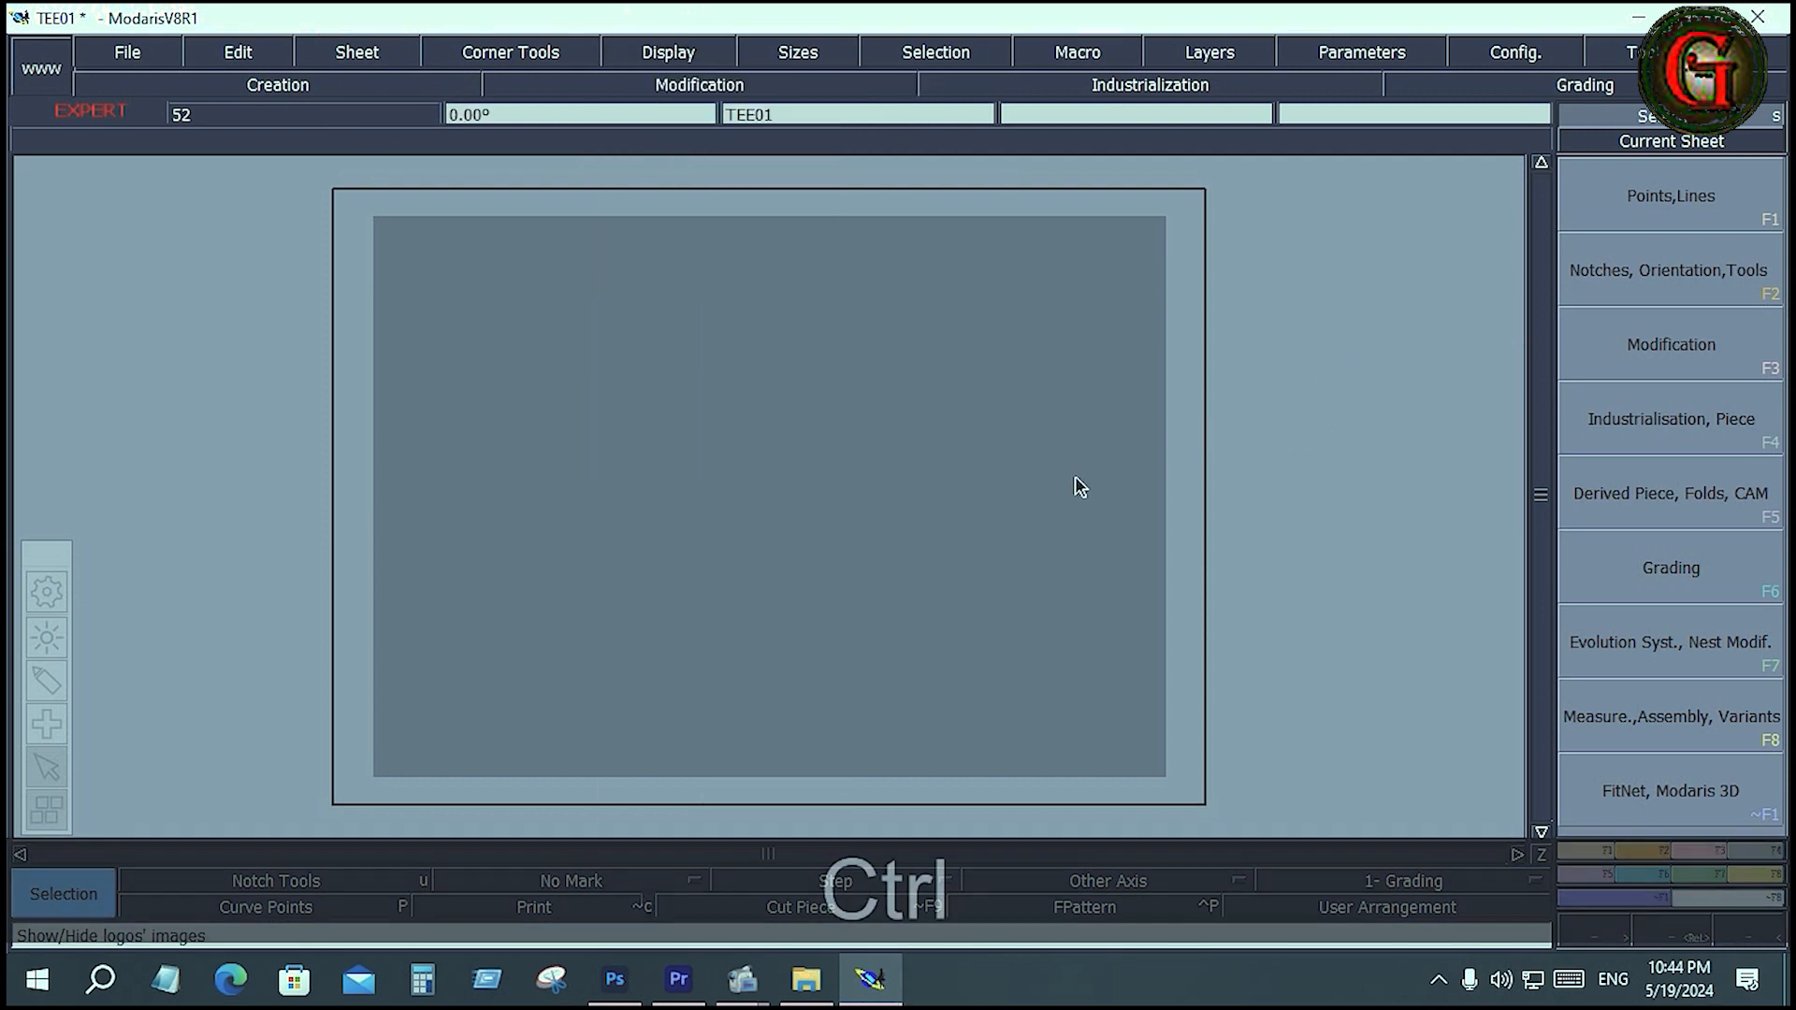
key("ctrl+u")
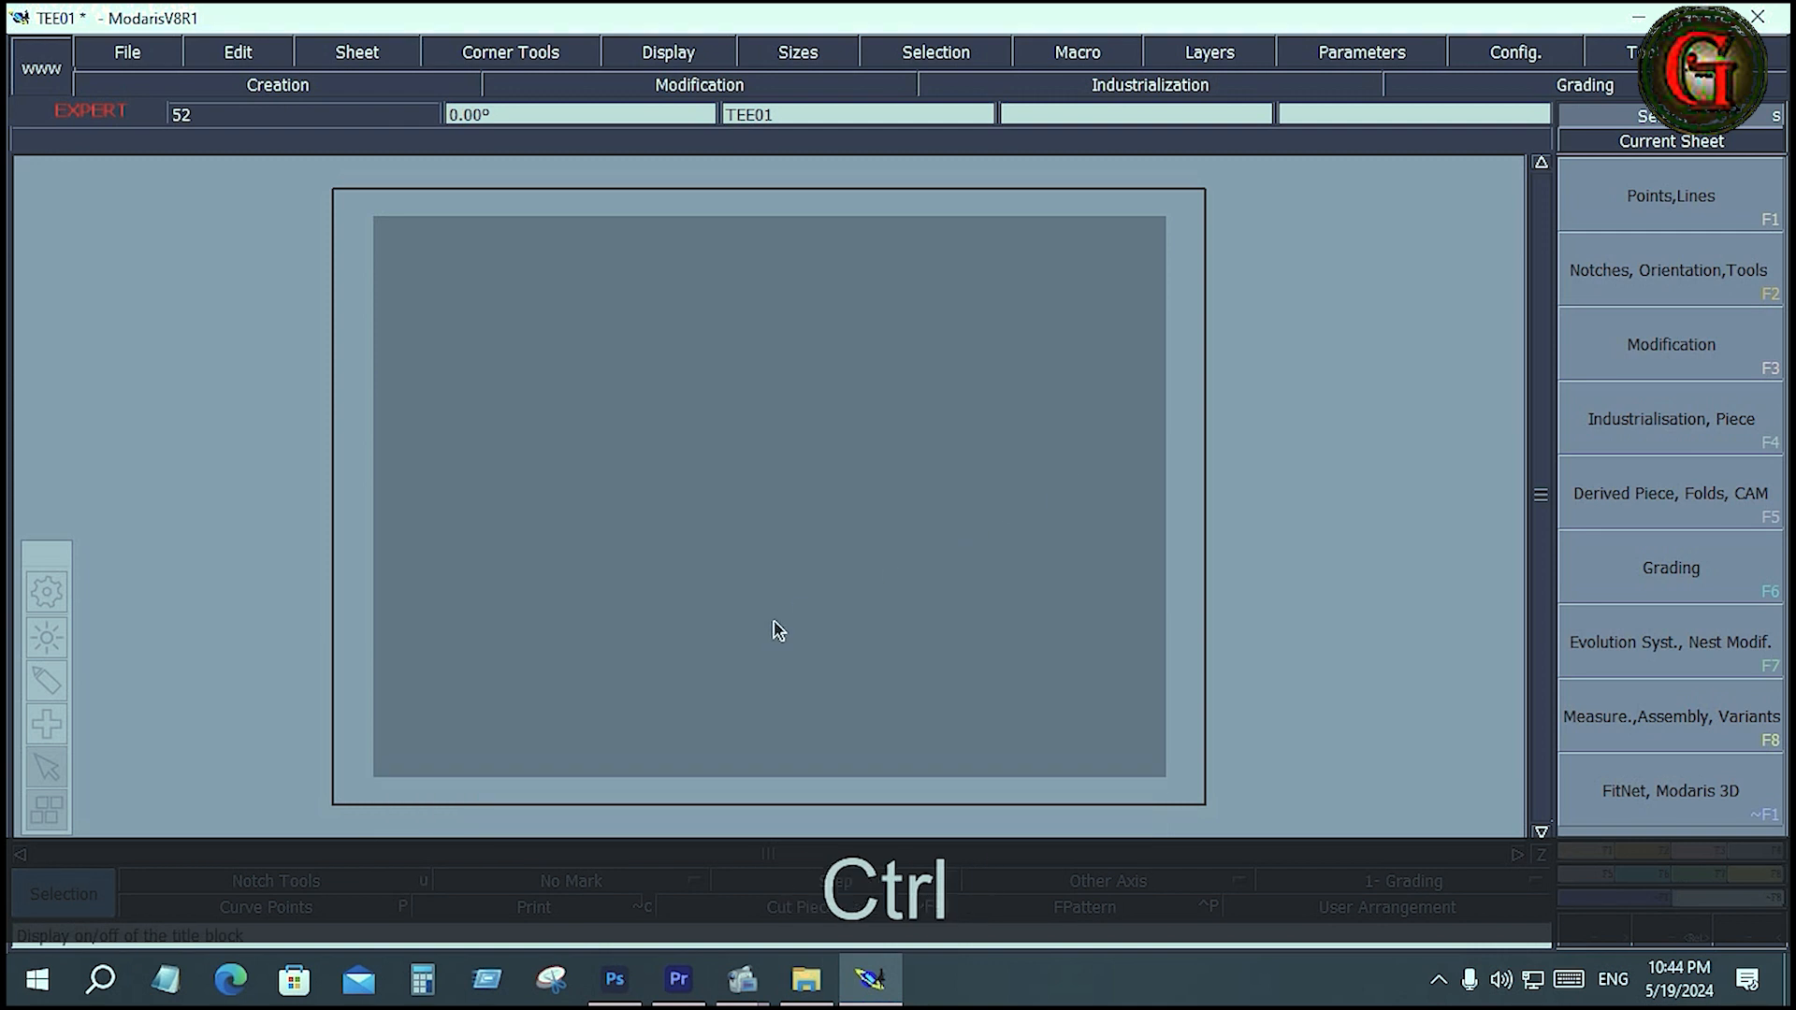
key("ctrl+u")
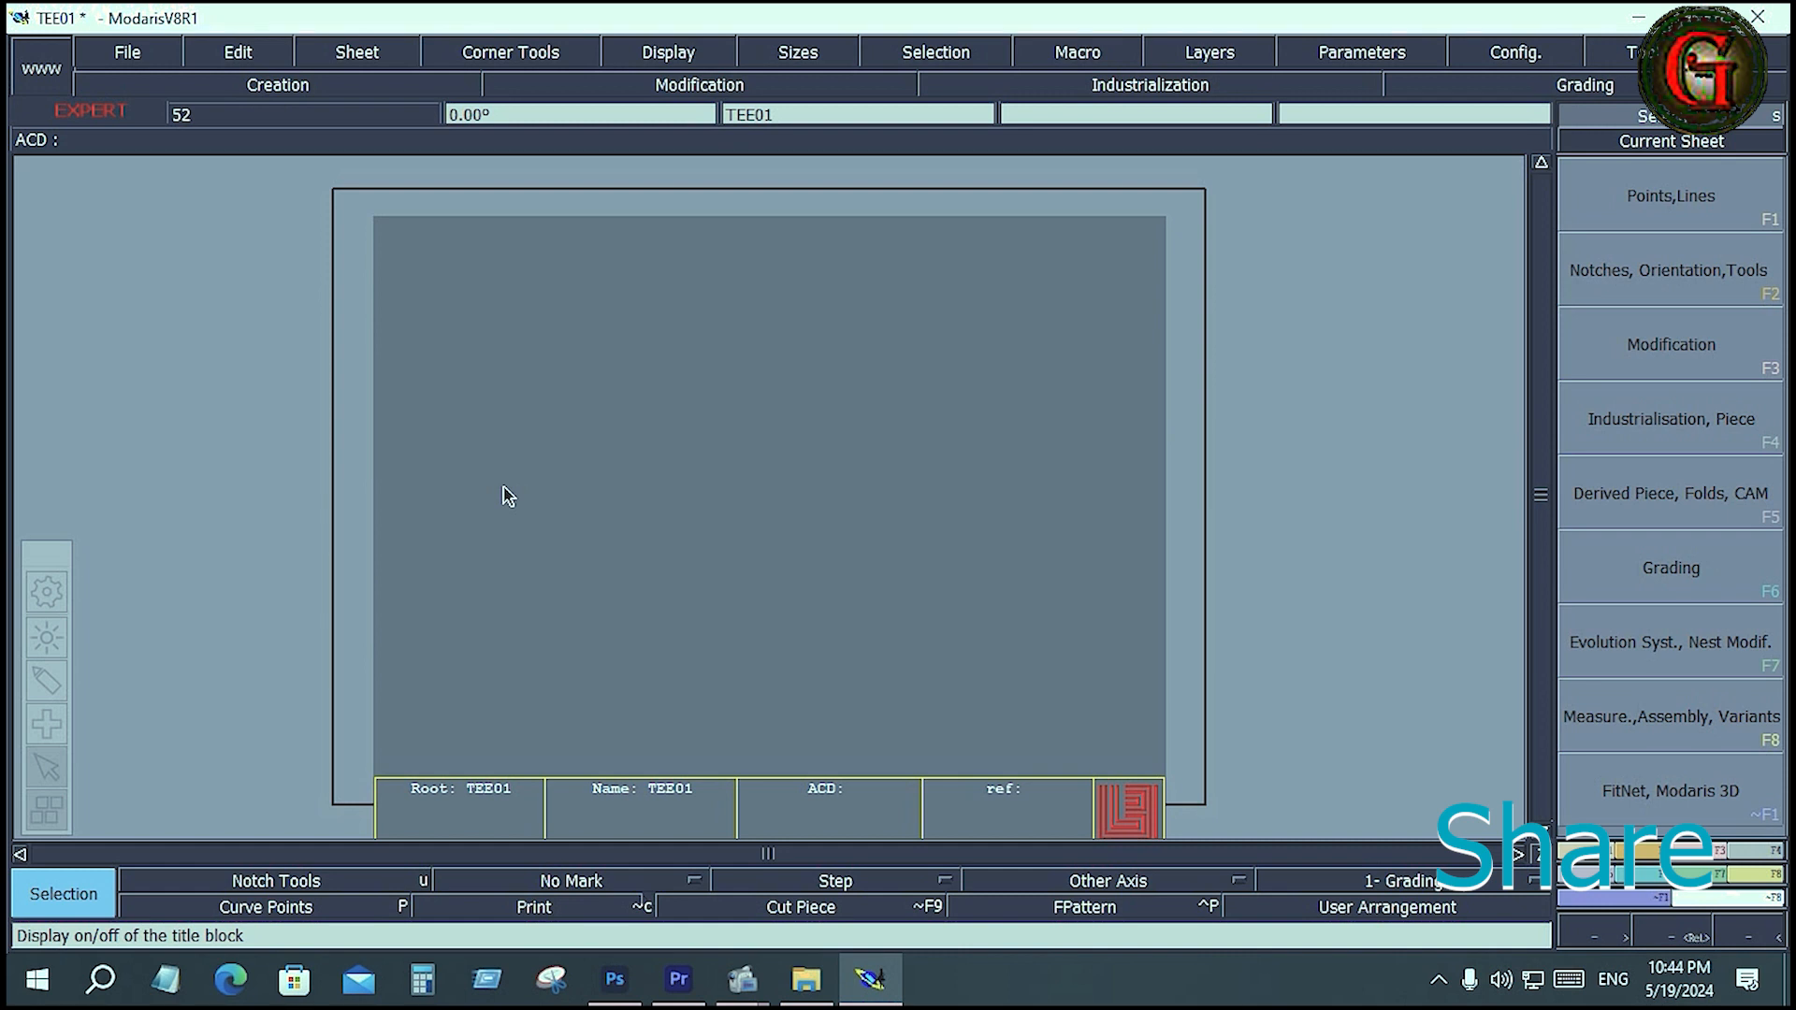
key("F10")
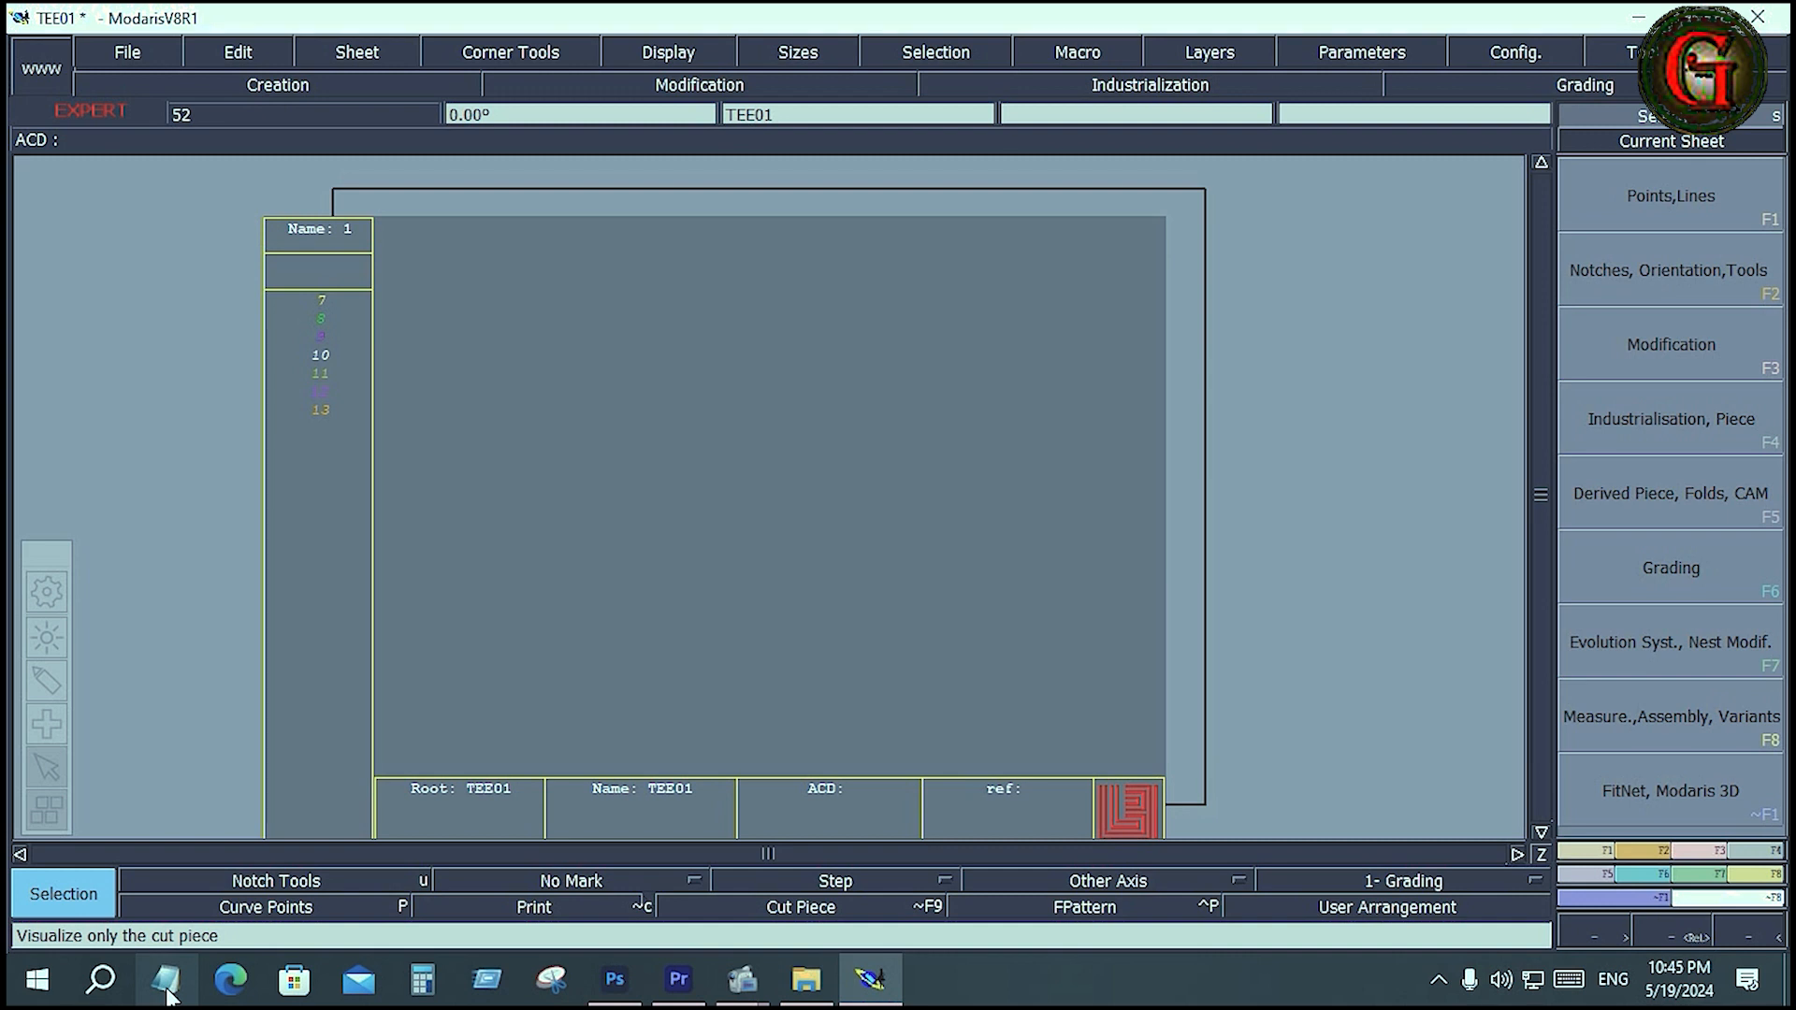
Import the S-M-XXL size table from the SIZE TABLE folder to replace the blank sheet's default size range.
left_click(1704, 885)
left_click(1721, 400)
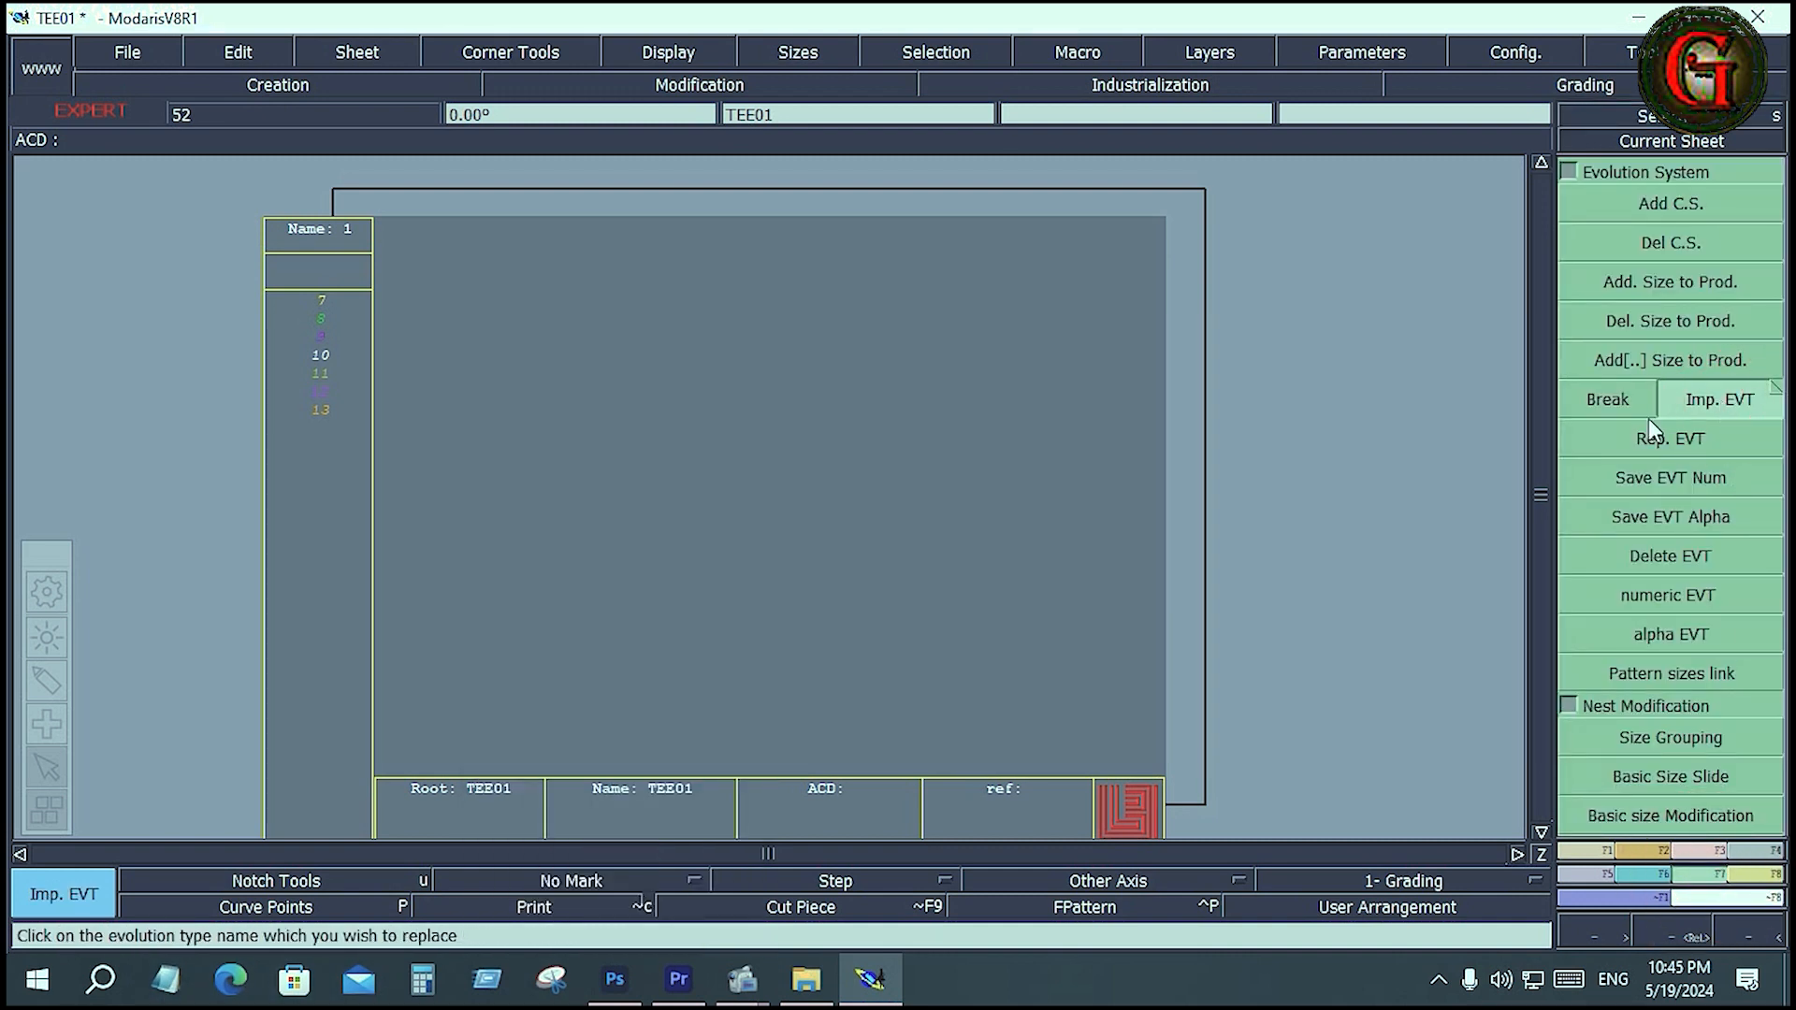
left_click(335, 378)
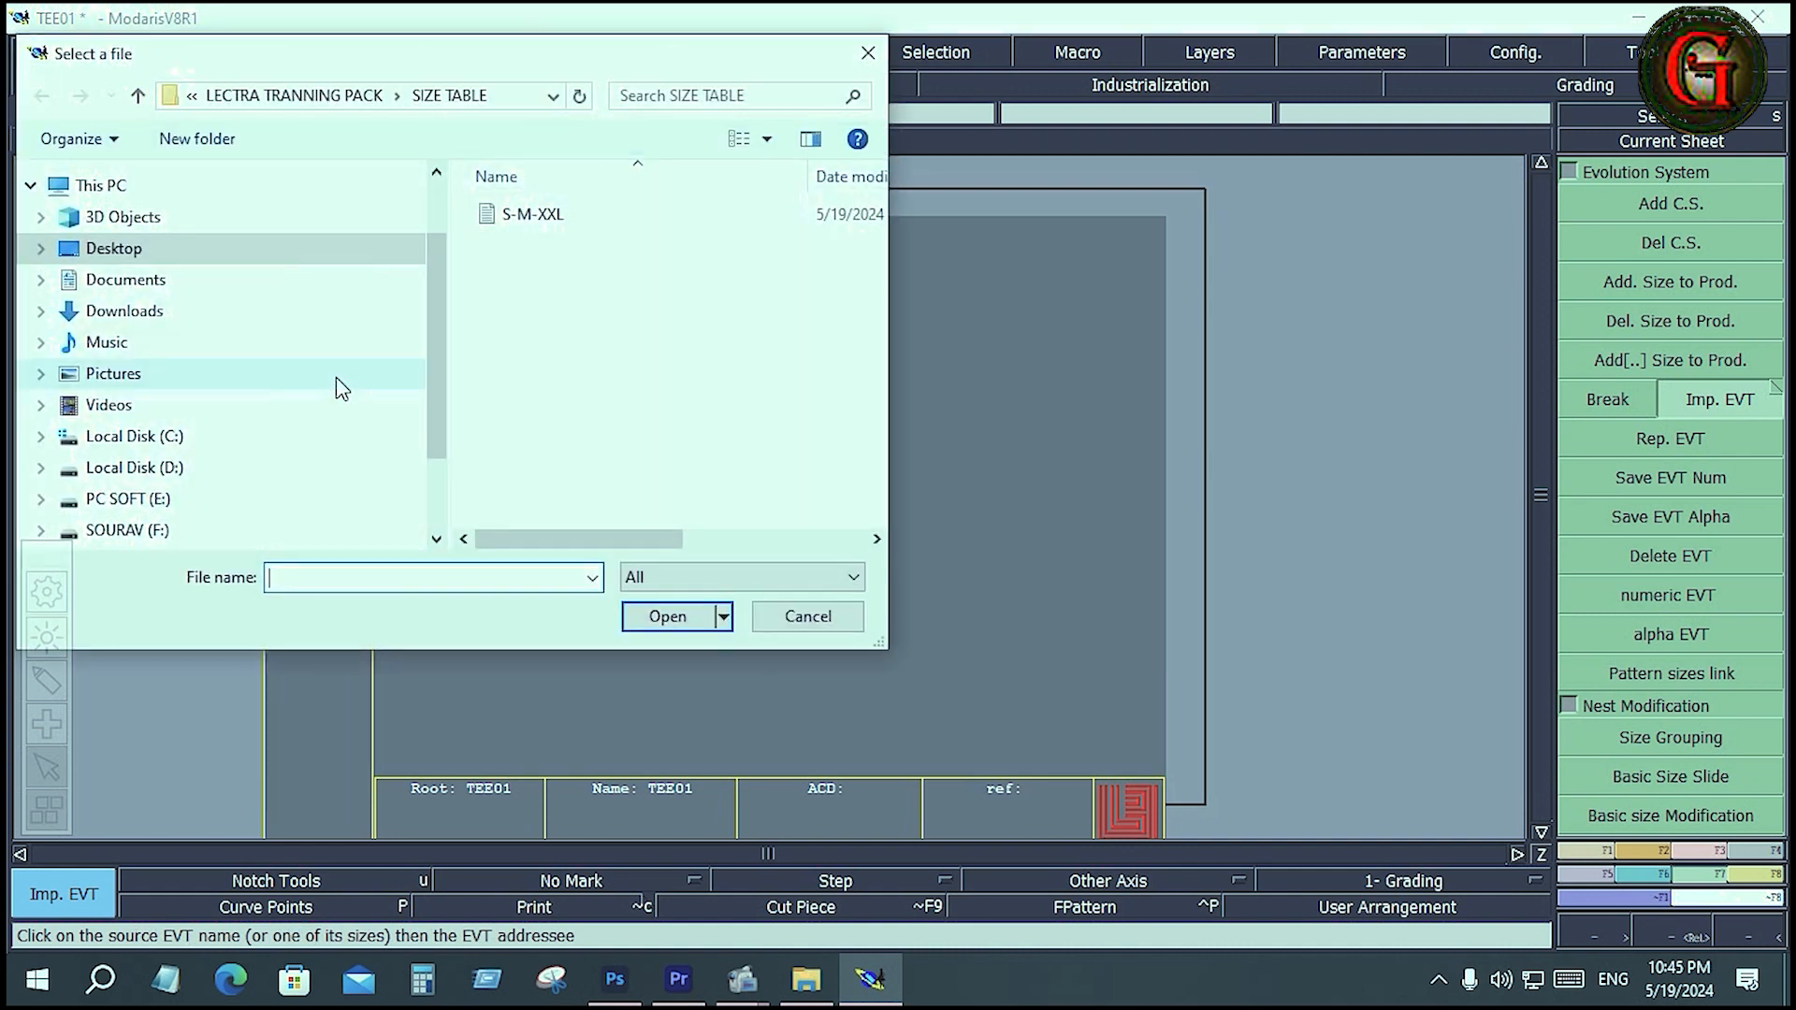
left_click(512, 217)
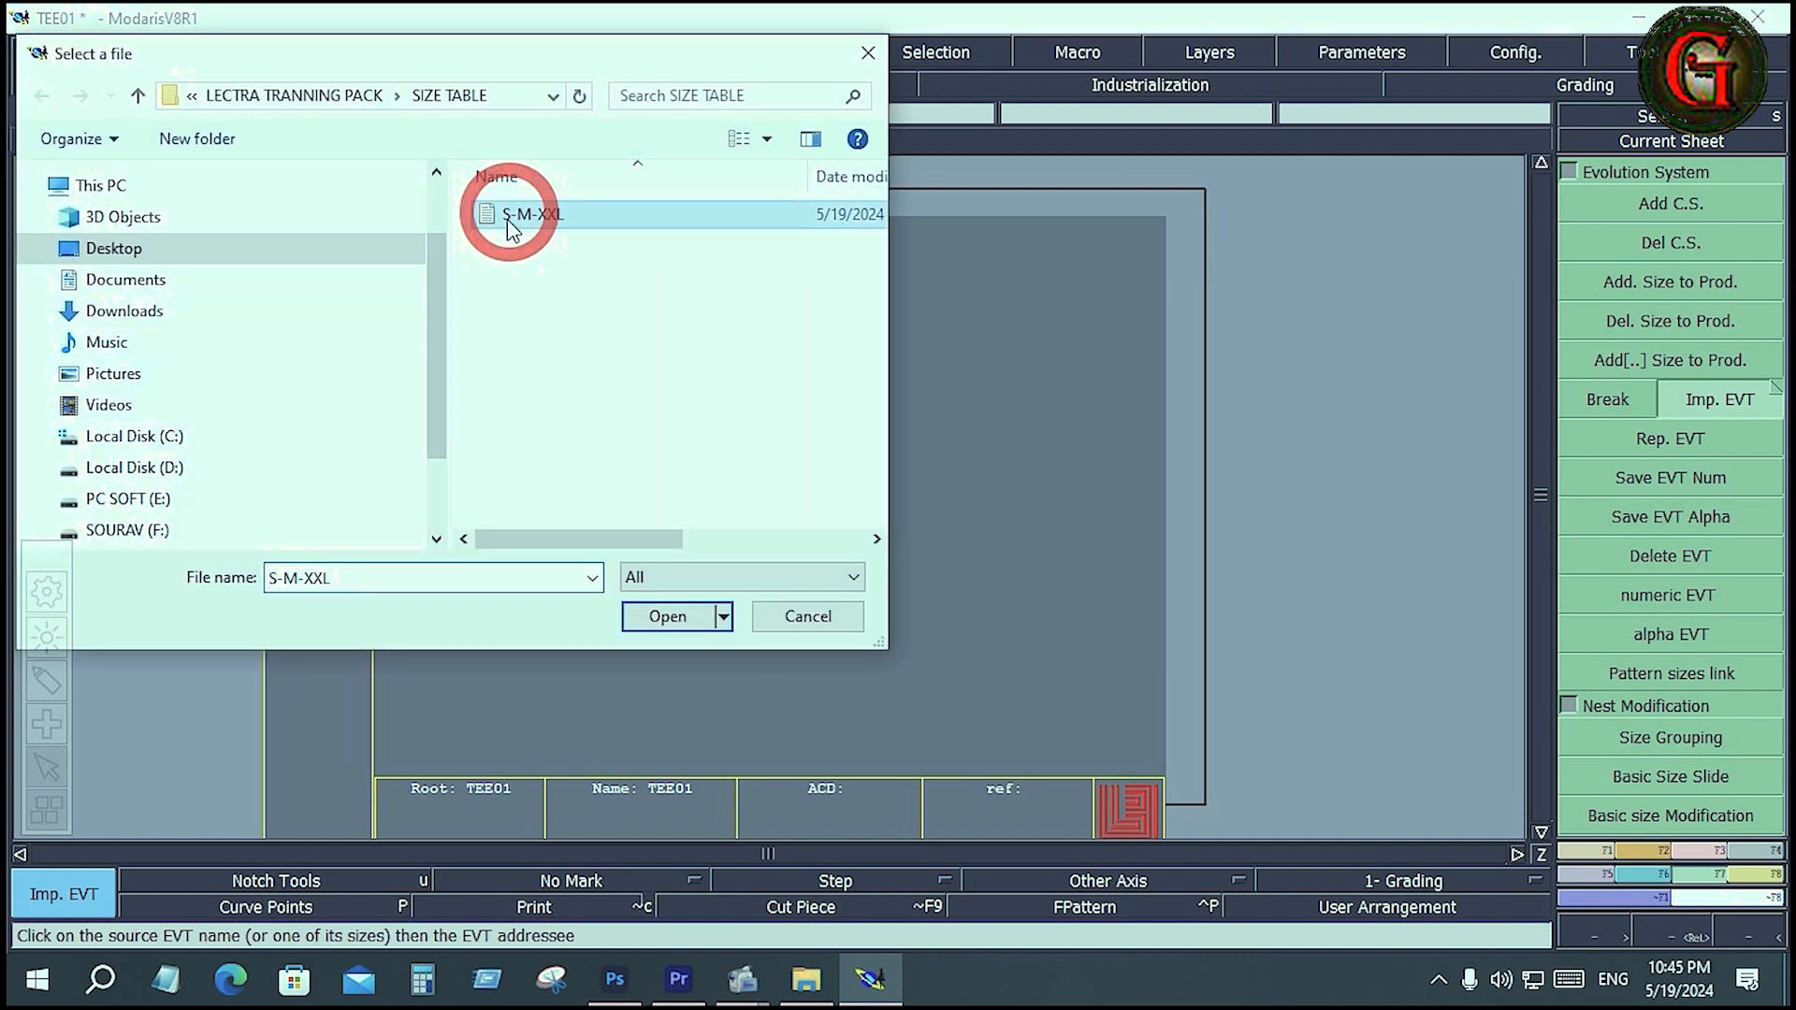
left_click(667, 616)
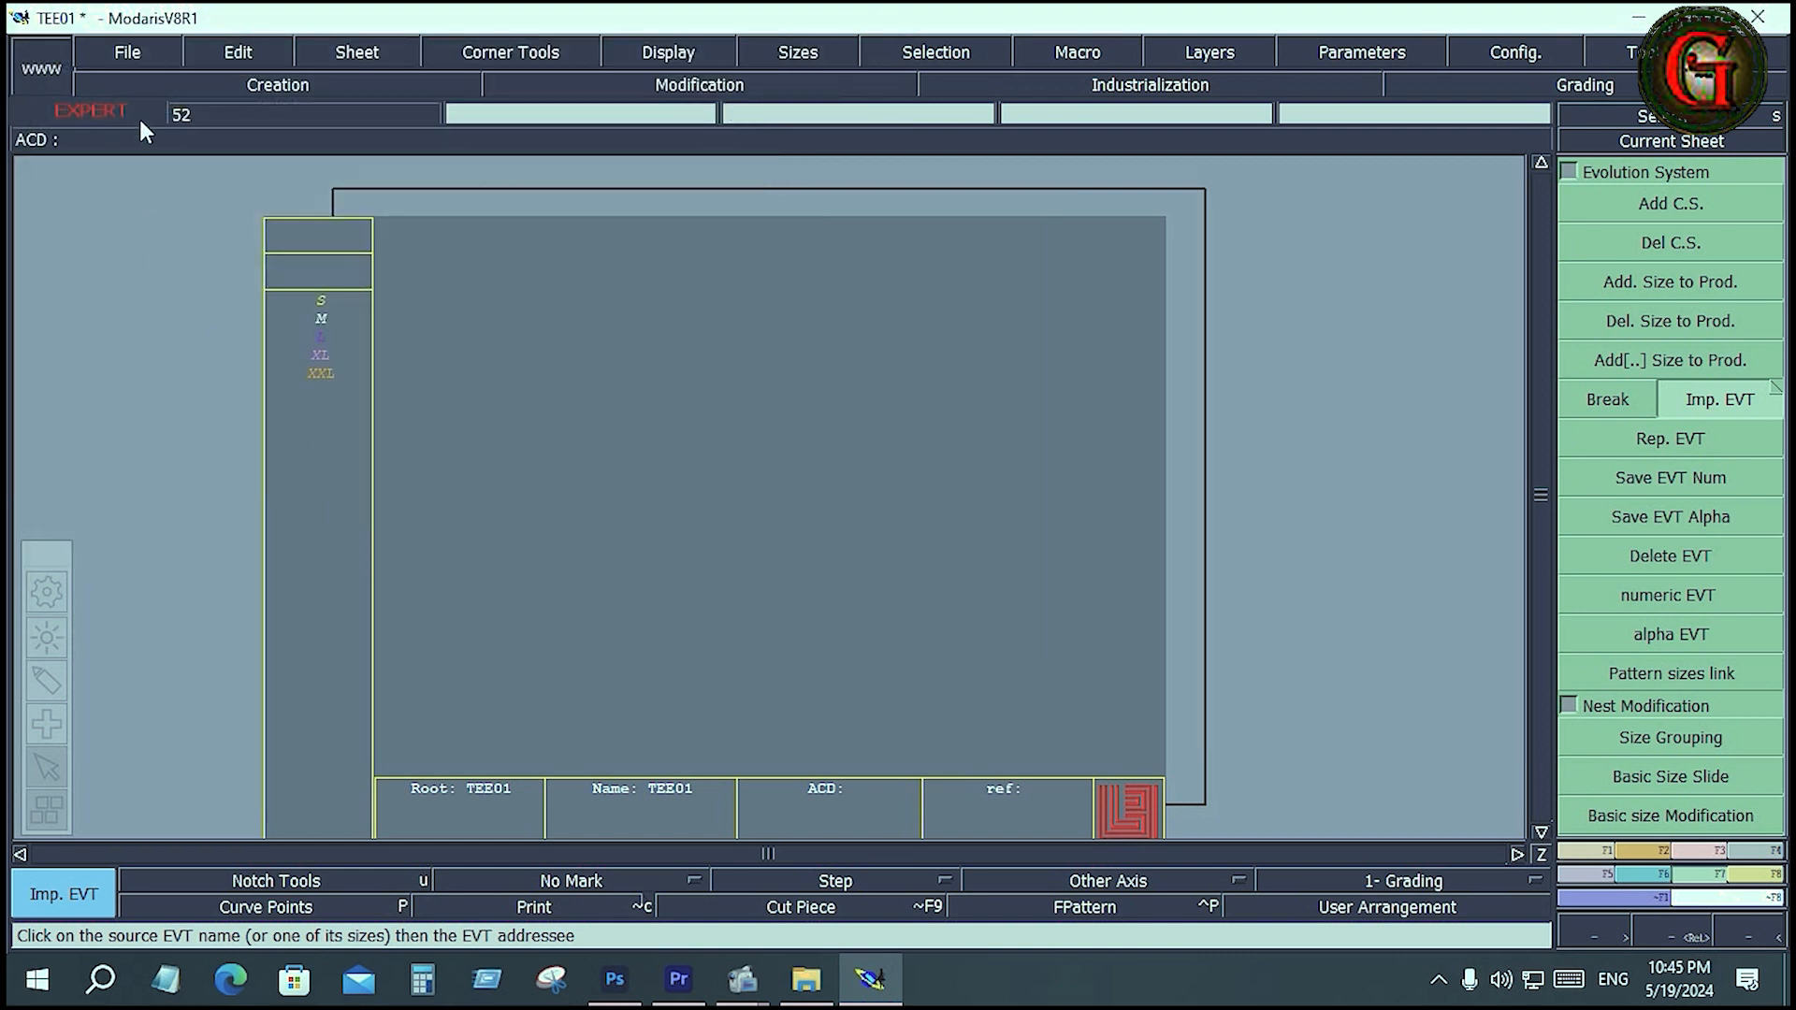
Set all the access paths to the tee-001 folder in LECTRA TRANNING PACK.
left_click(131, 53)
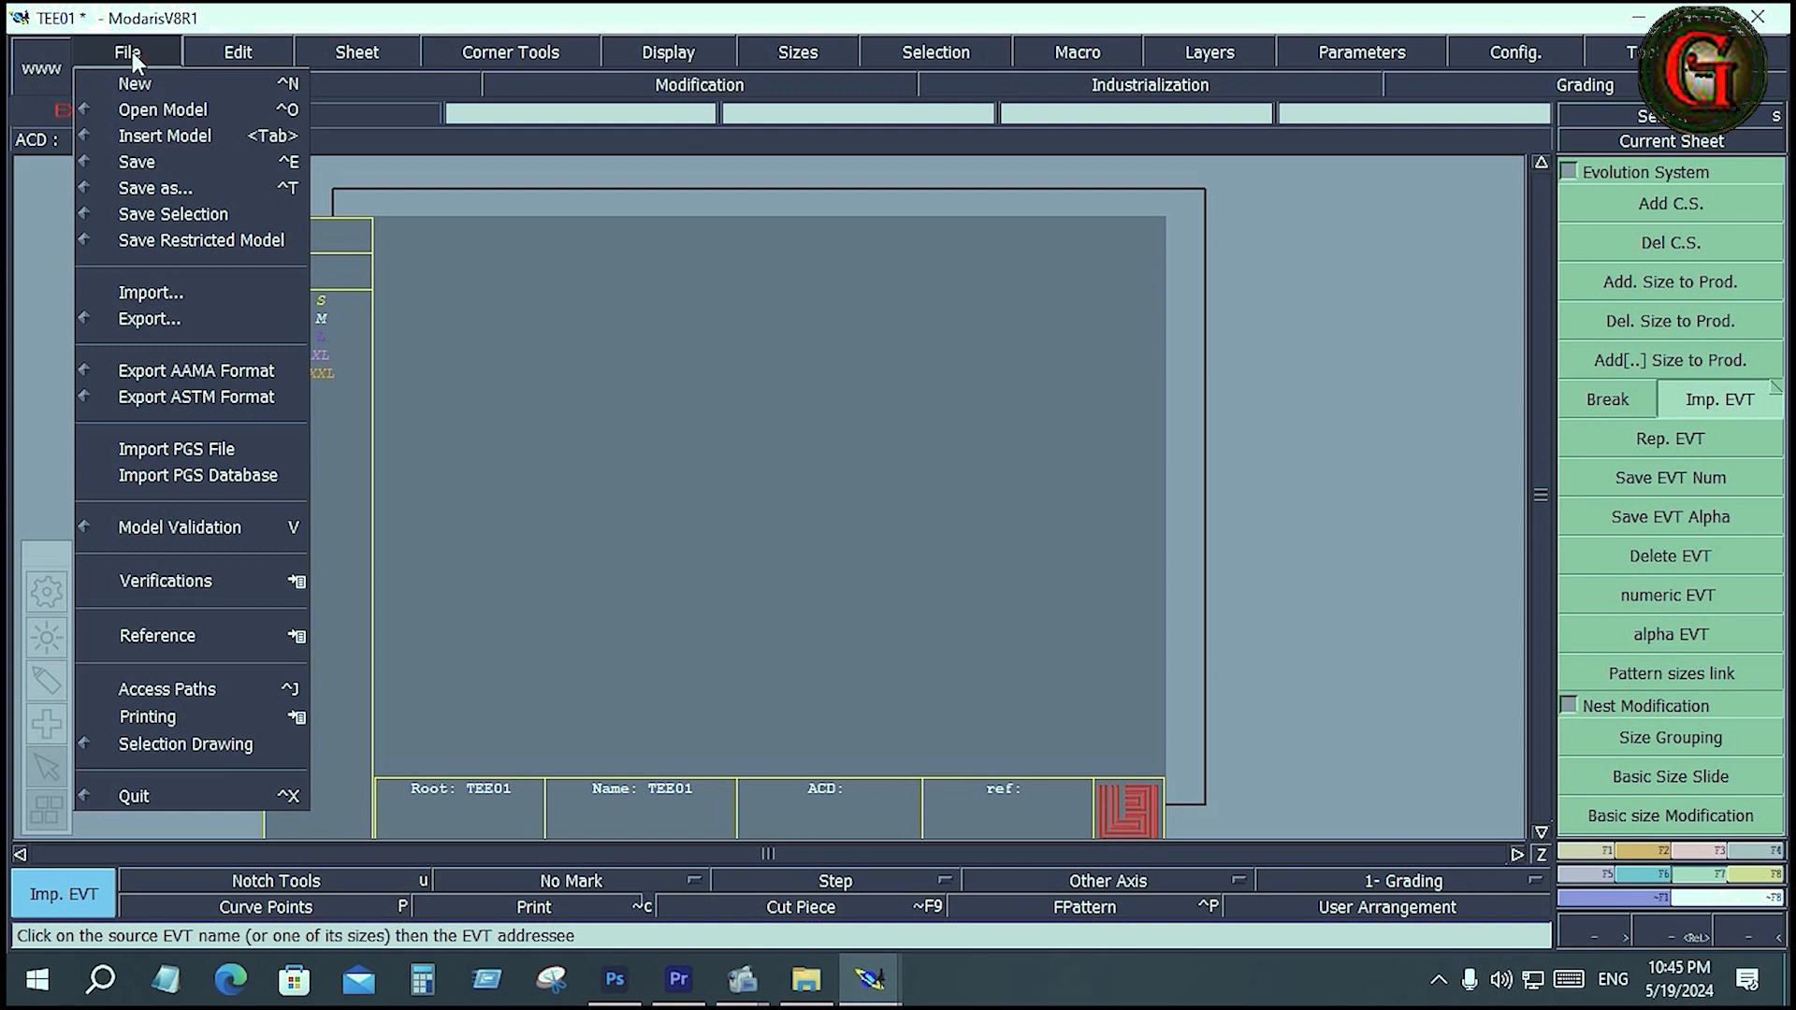
left_click(208, 690)
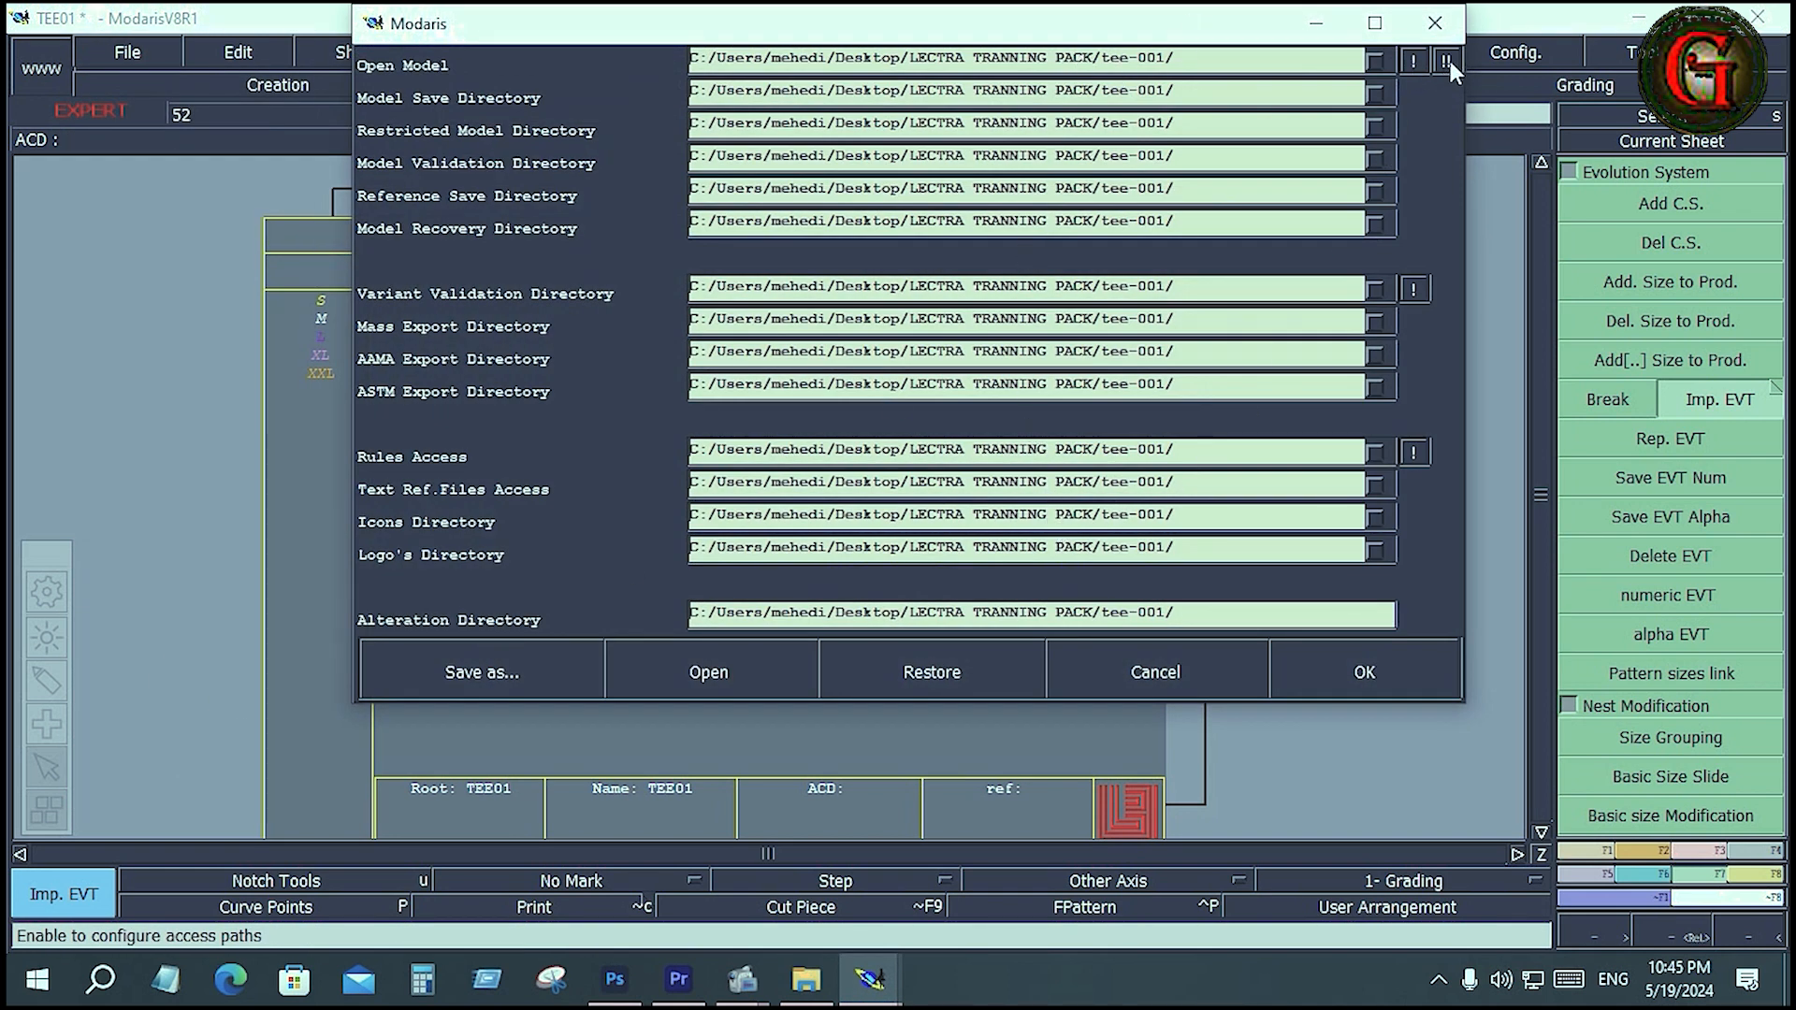
left_click(1375, 676)
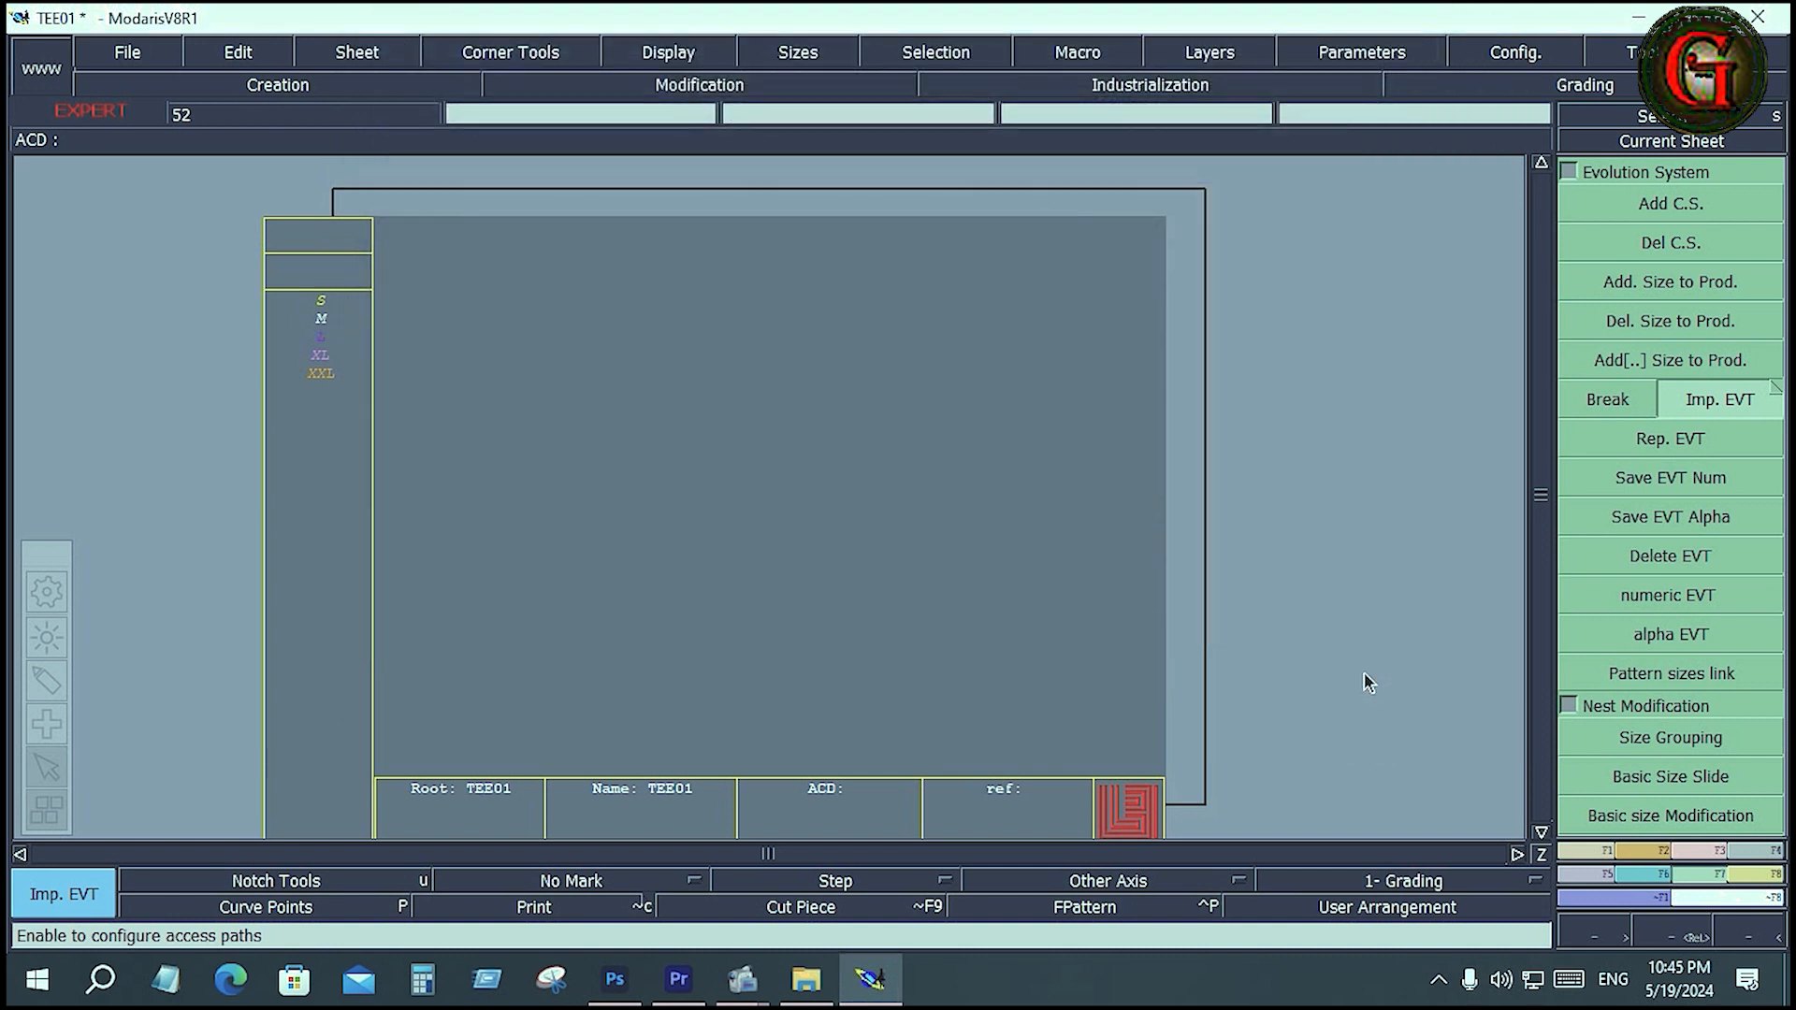
Set the length unit to inches and 10ths.
left_click(1343, 50)
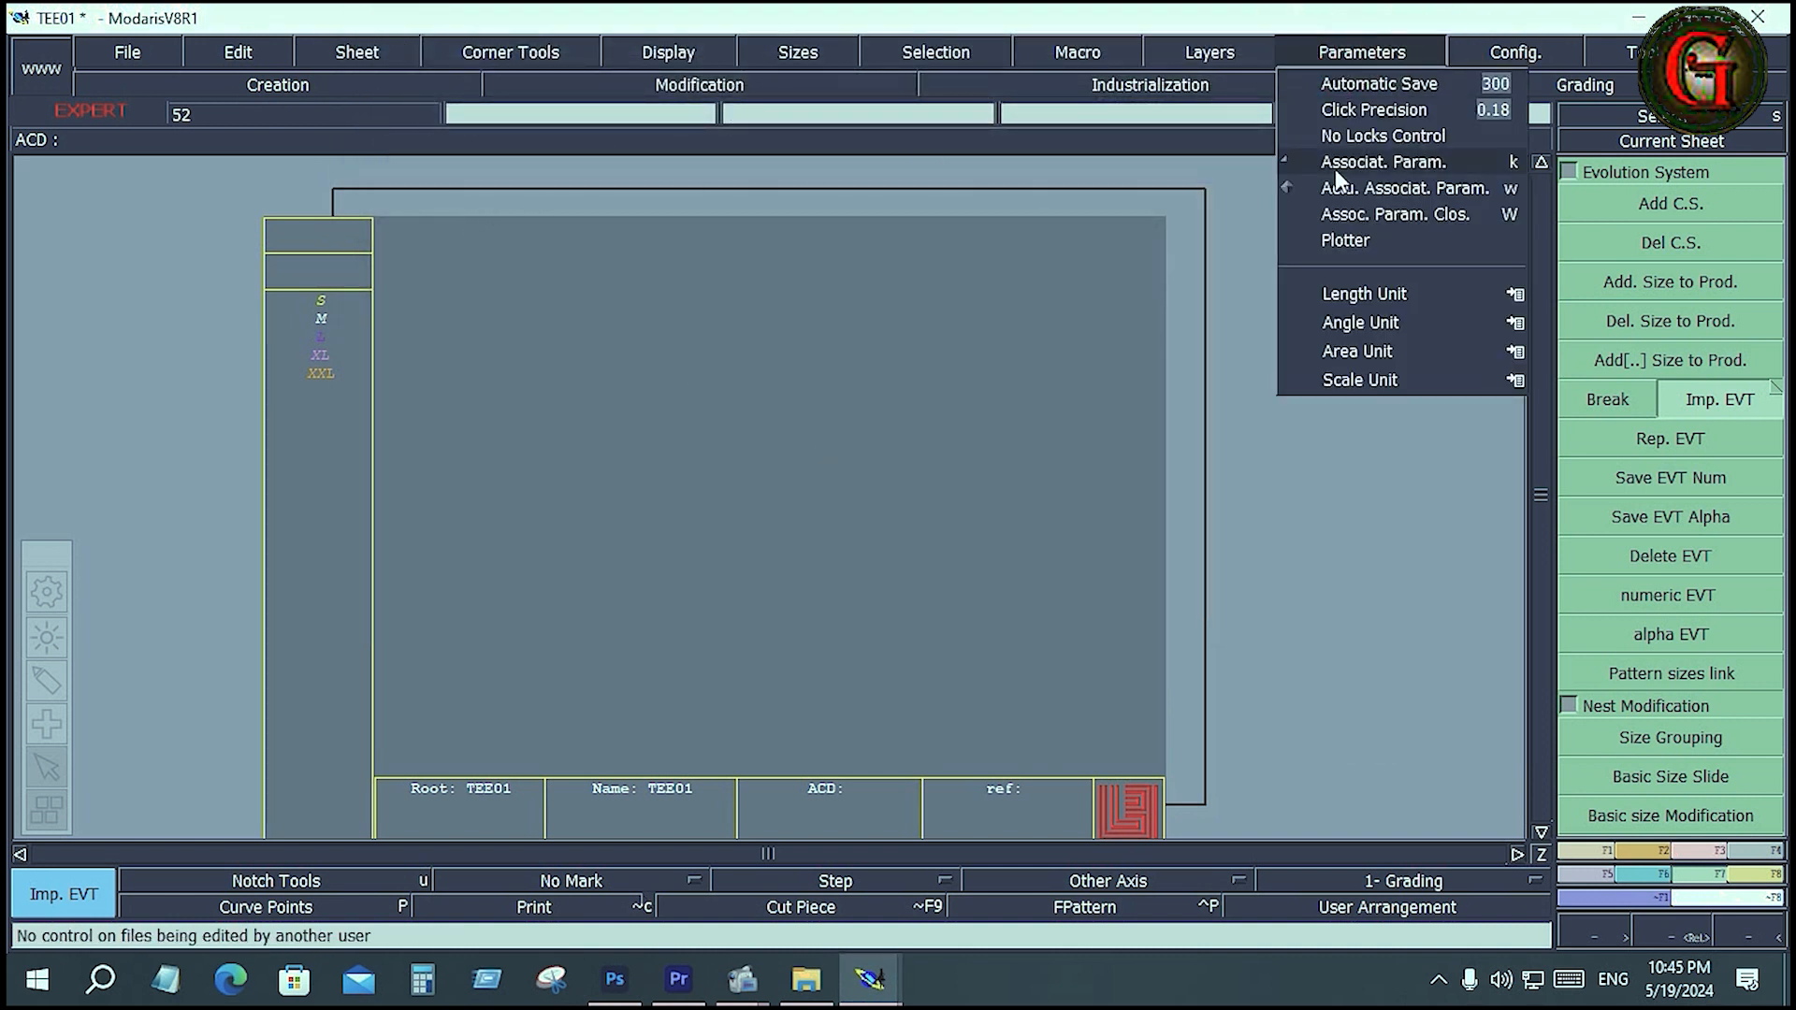
mouse_move(1427, 294)
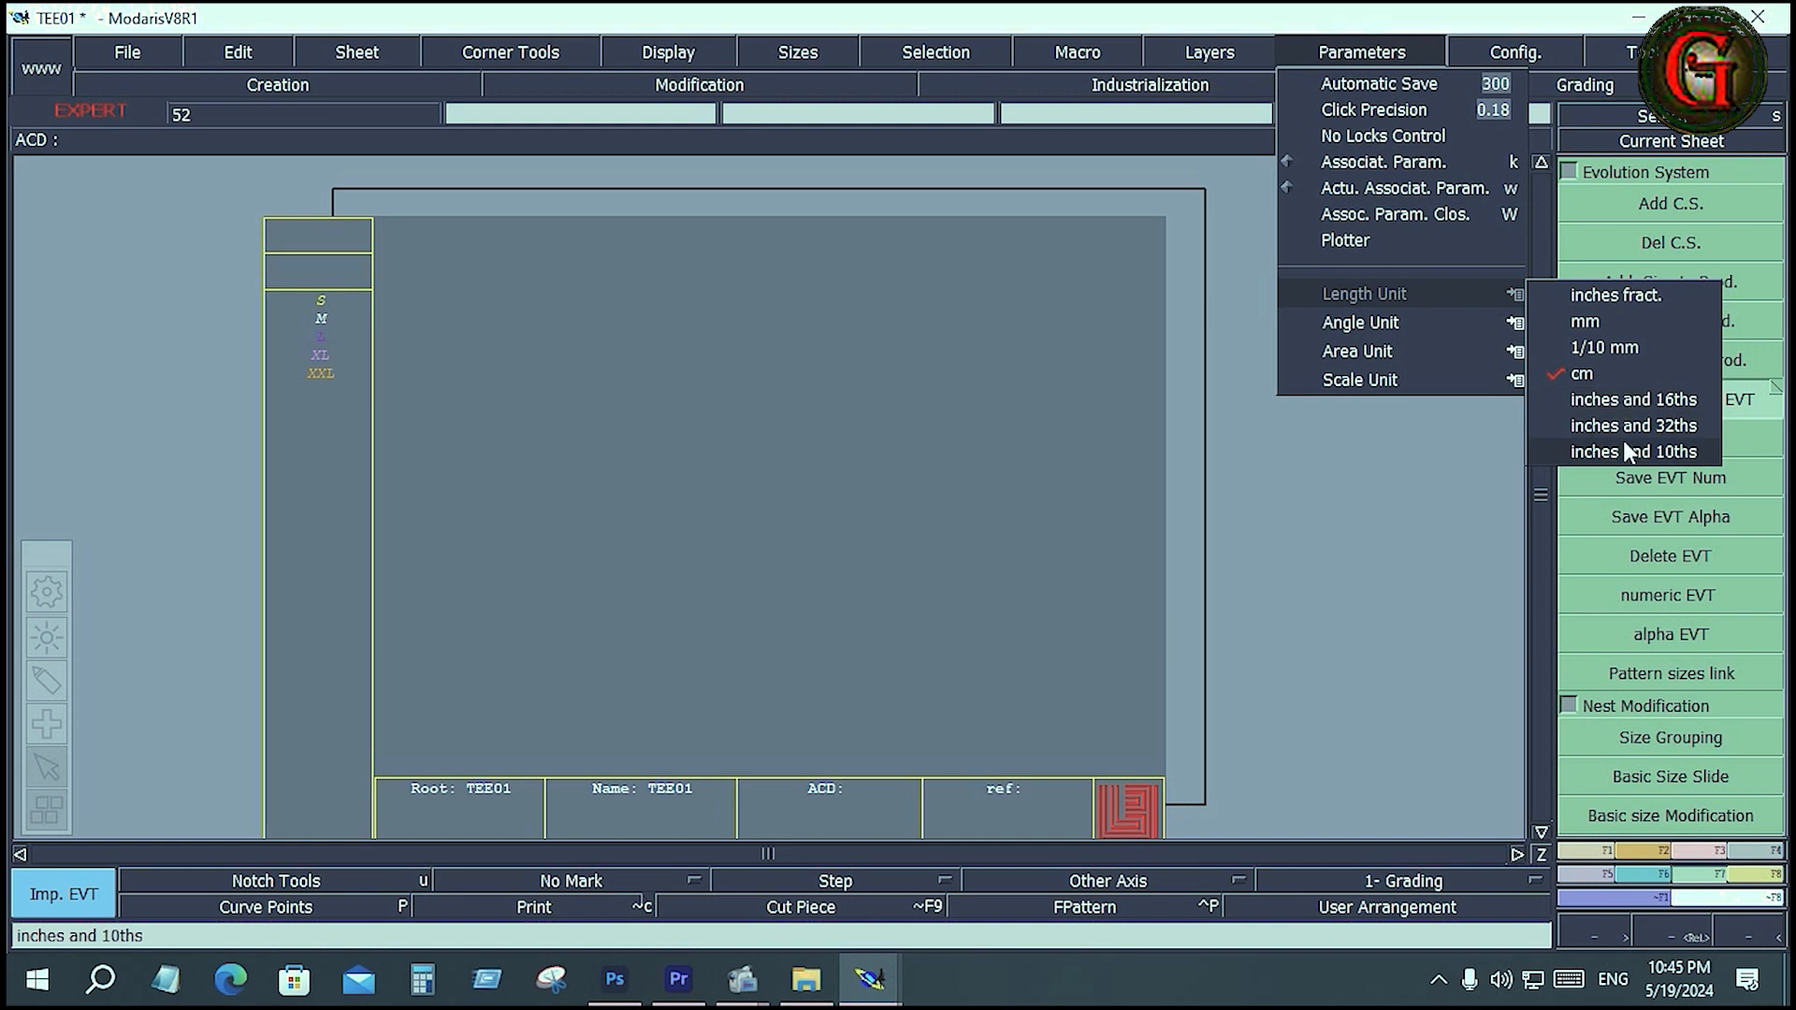
left_click(1643, 453)
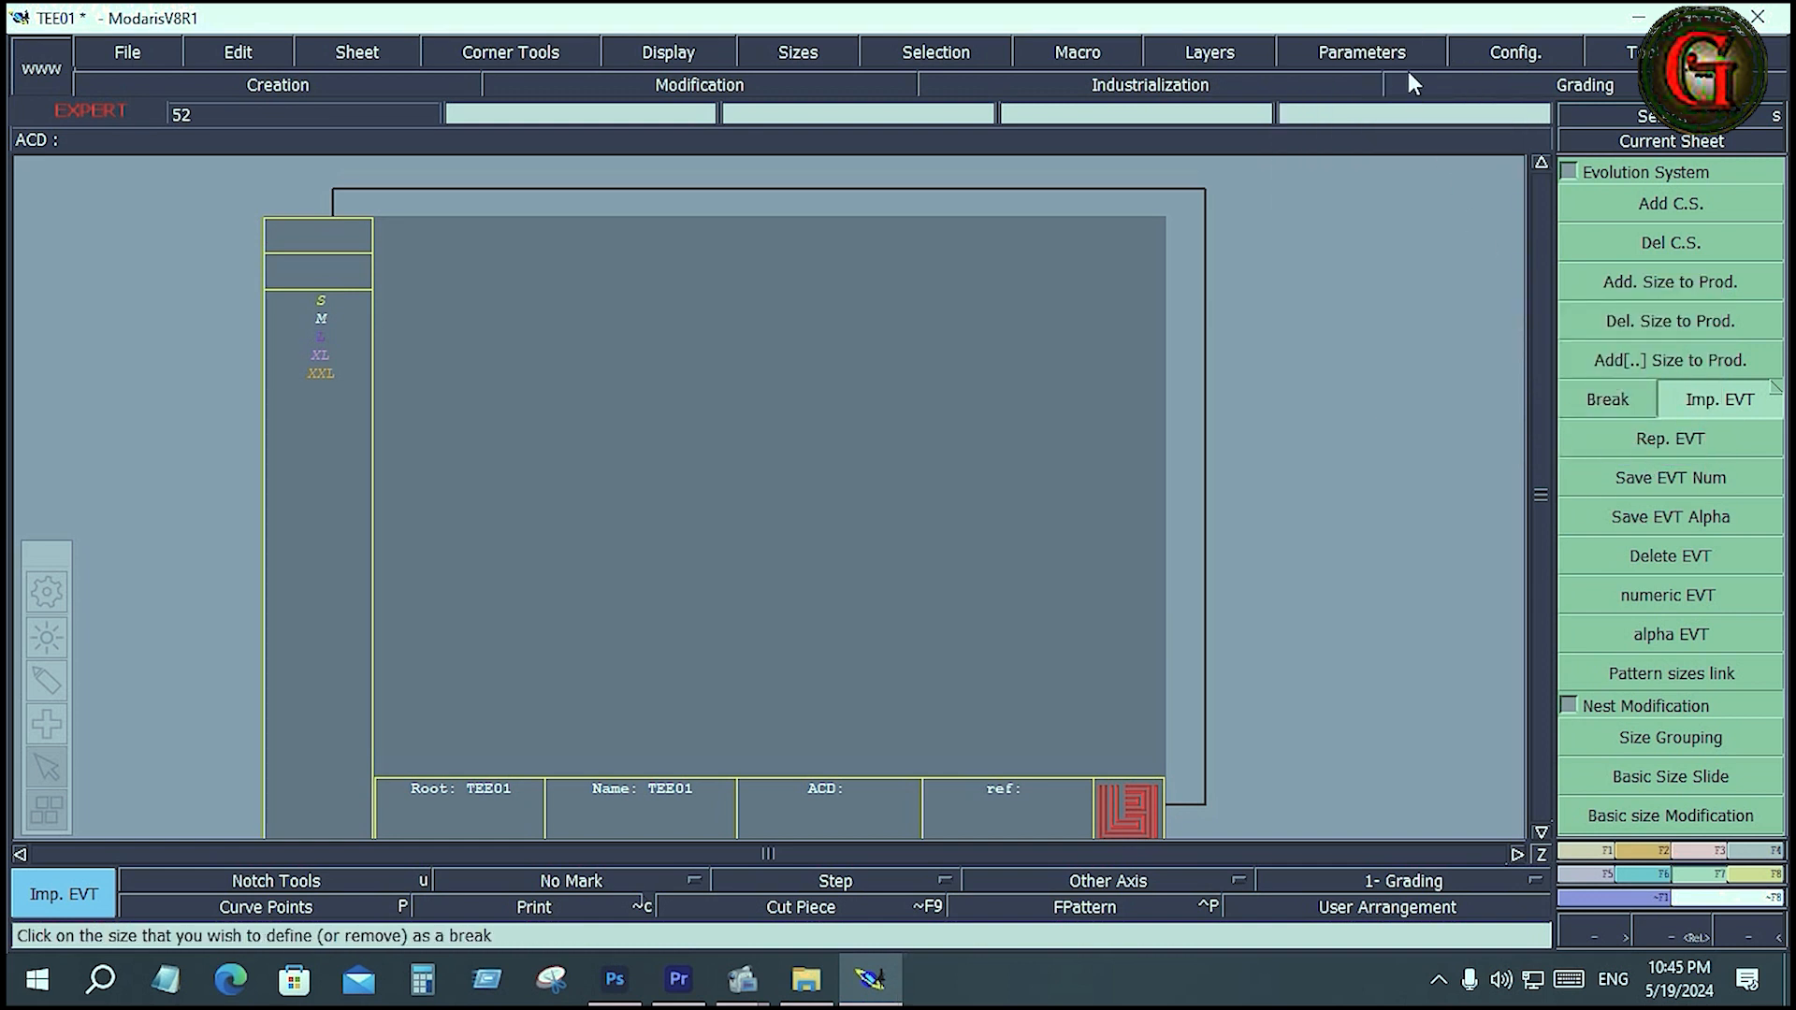
Save the TEE01 model in the save directory, and save it a second time.
left_click(110, 48)
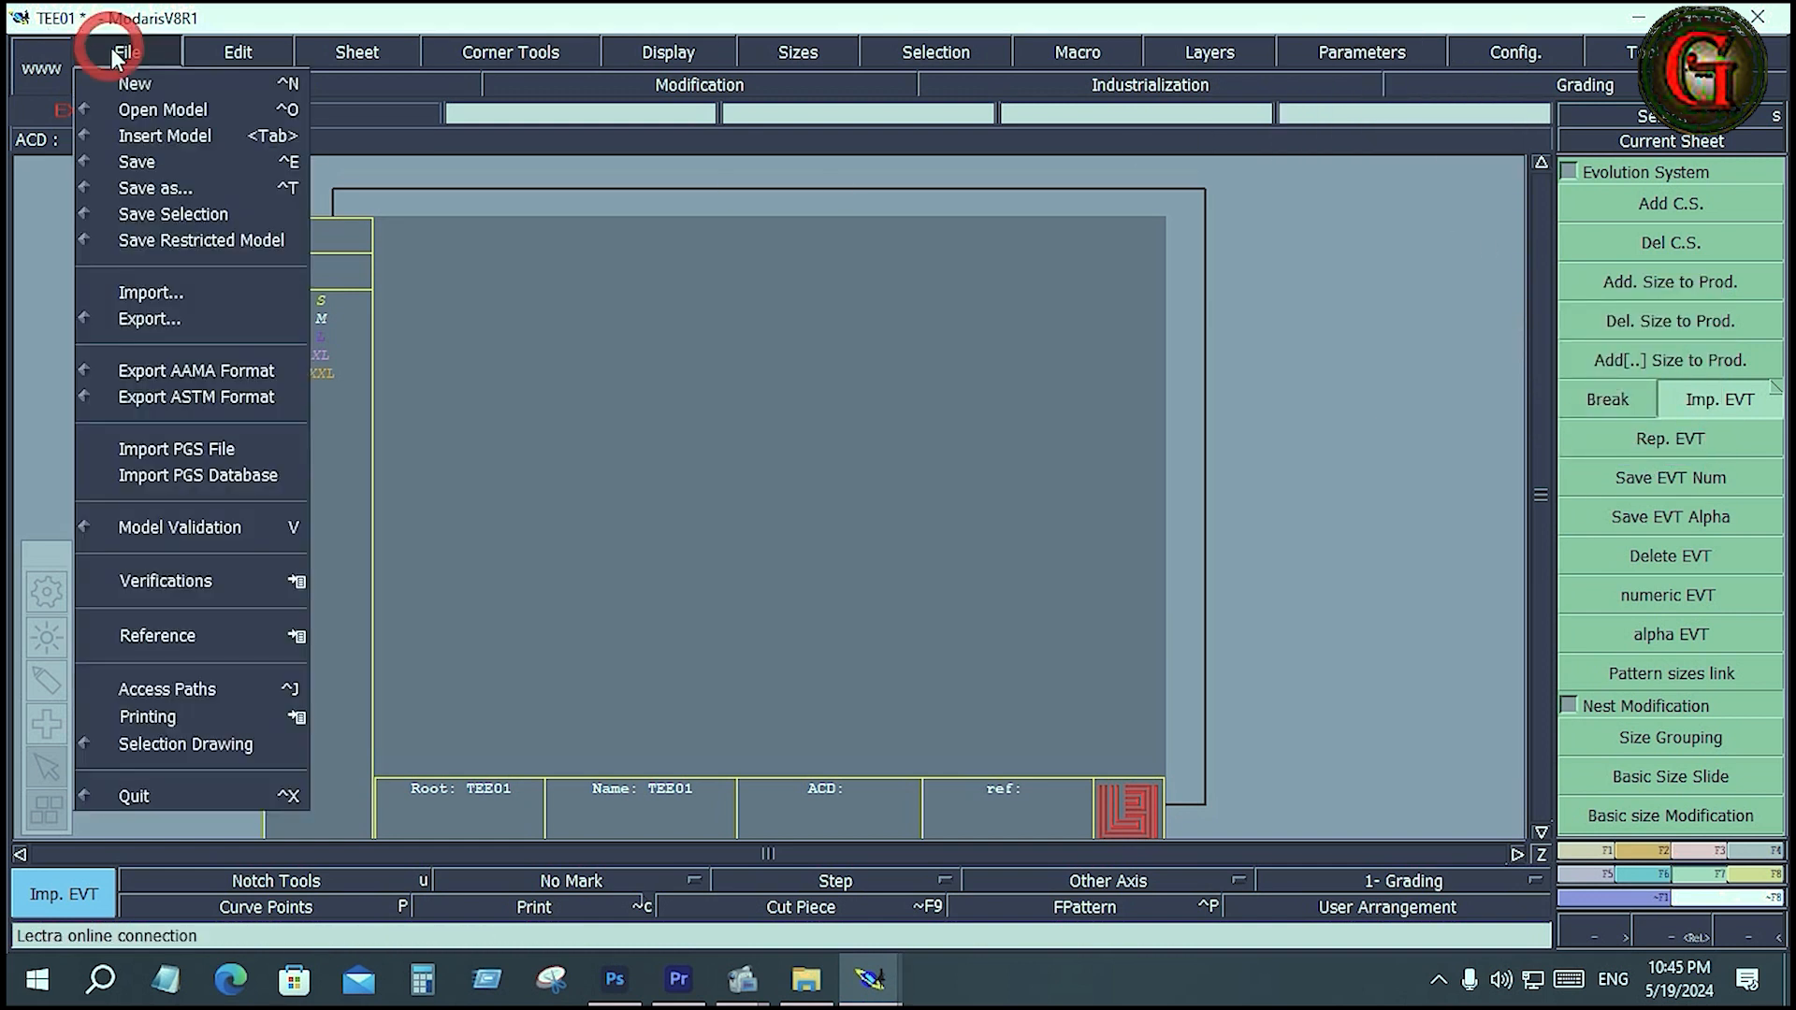
left_click(161, 166)
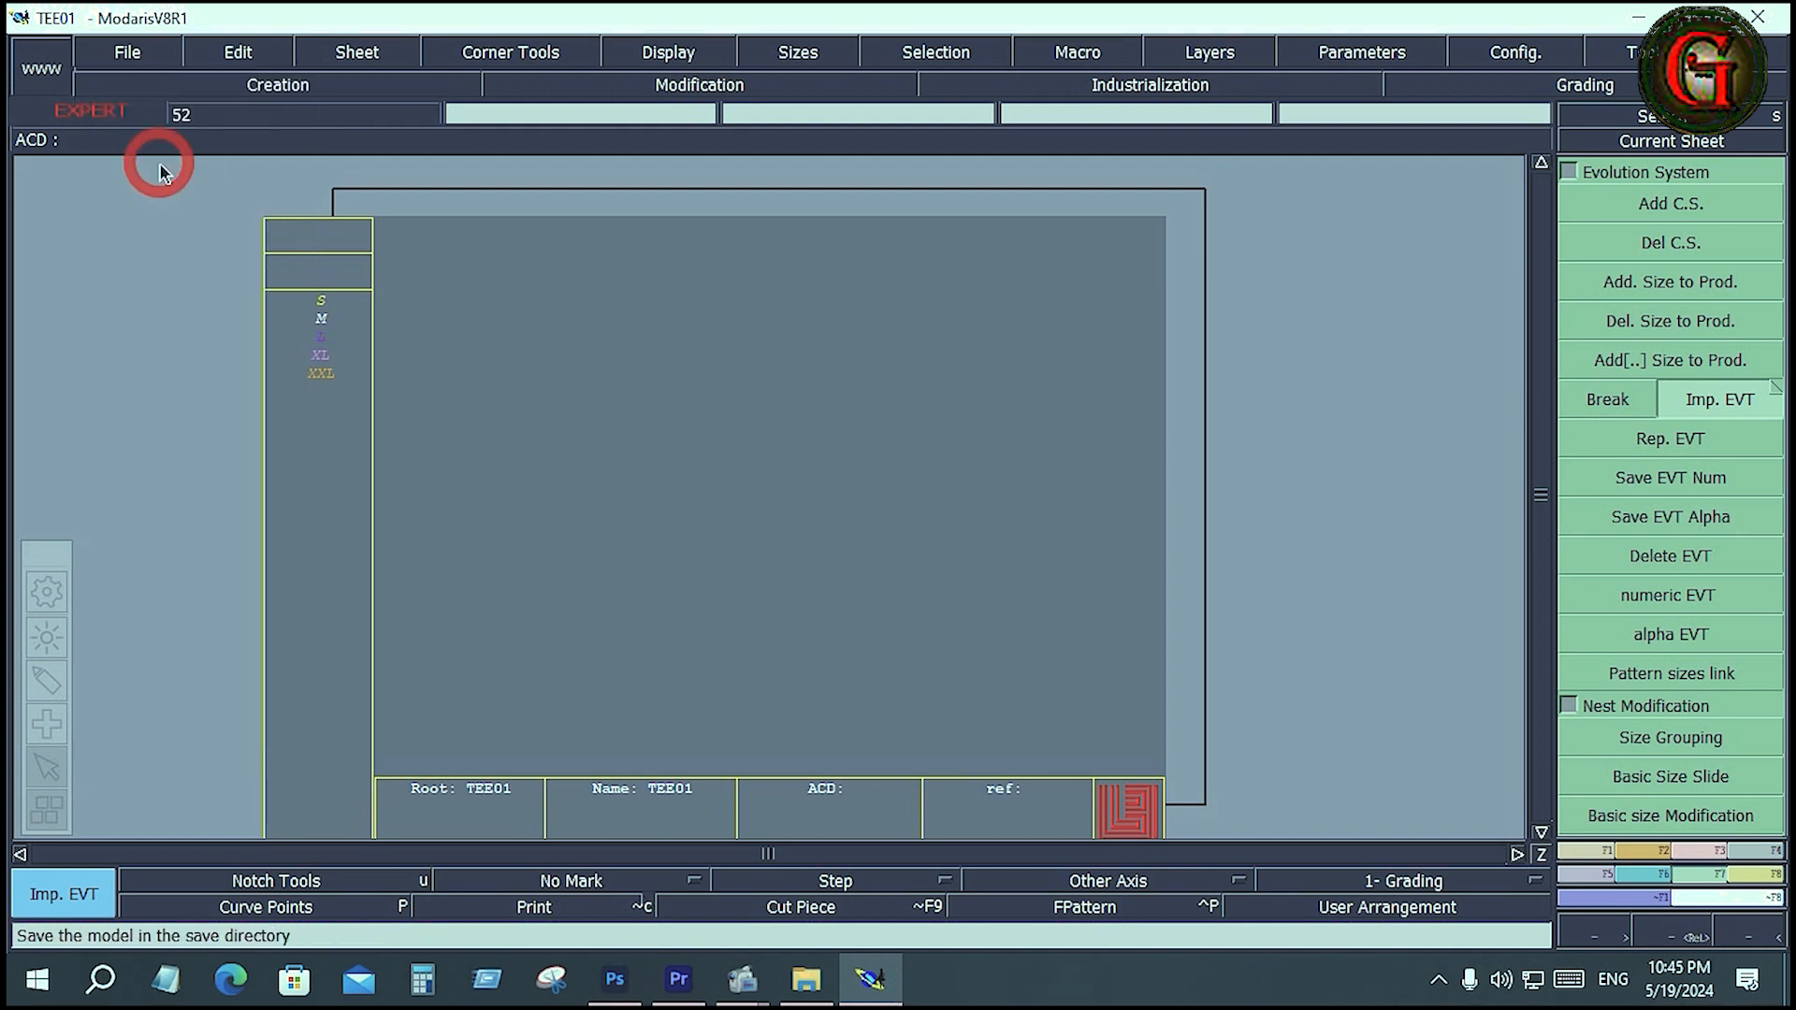
left_click(132, 53)
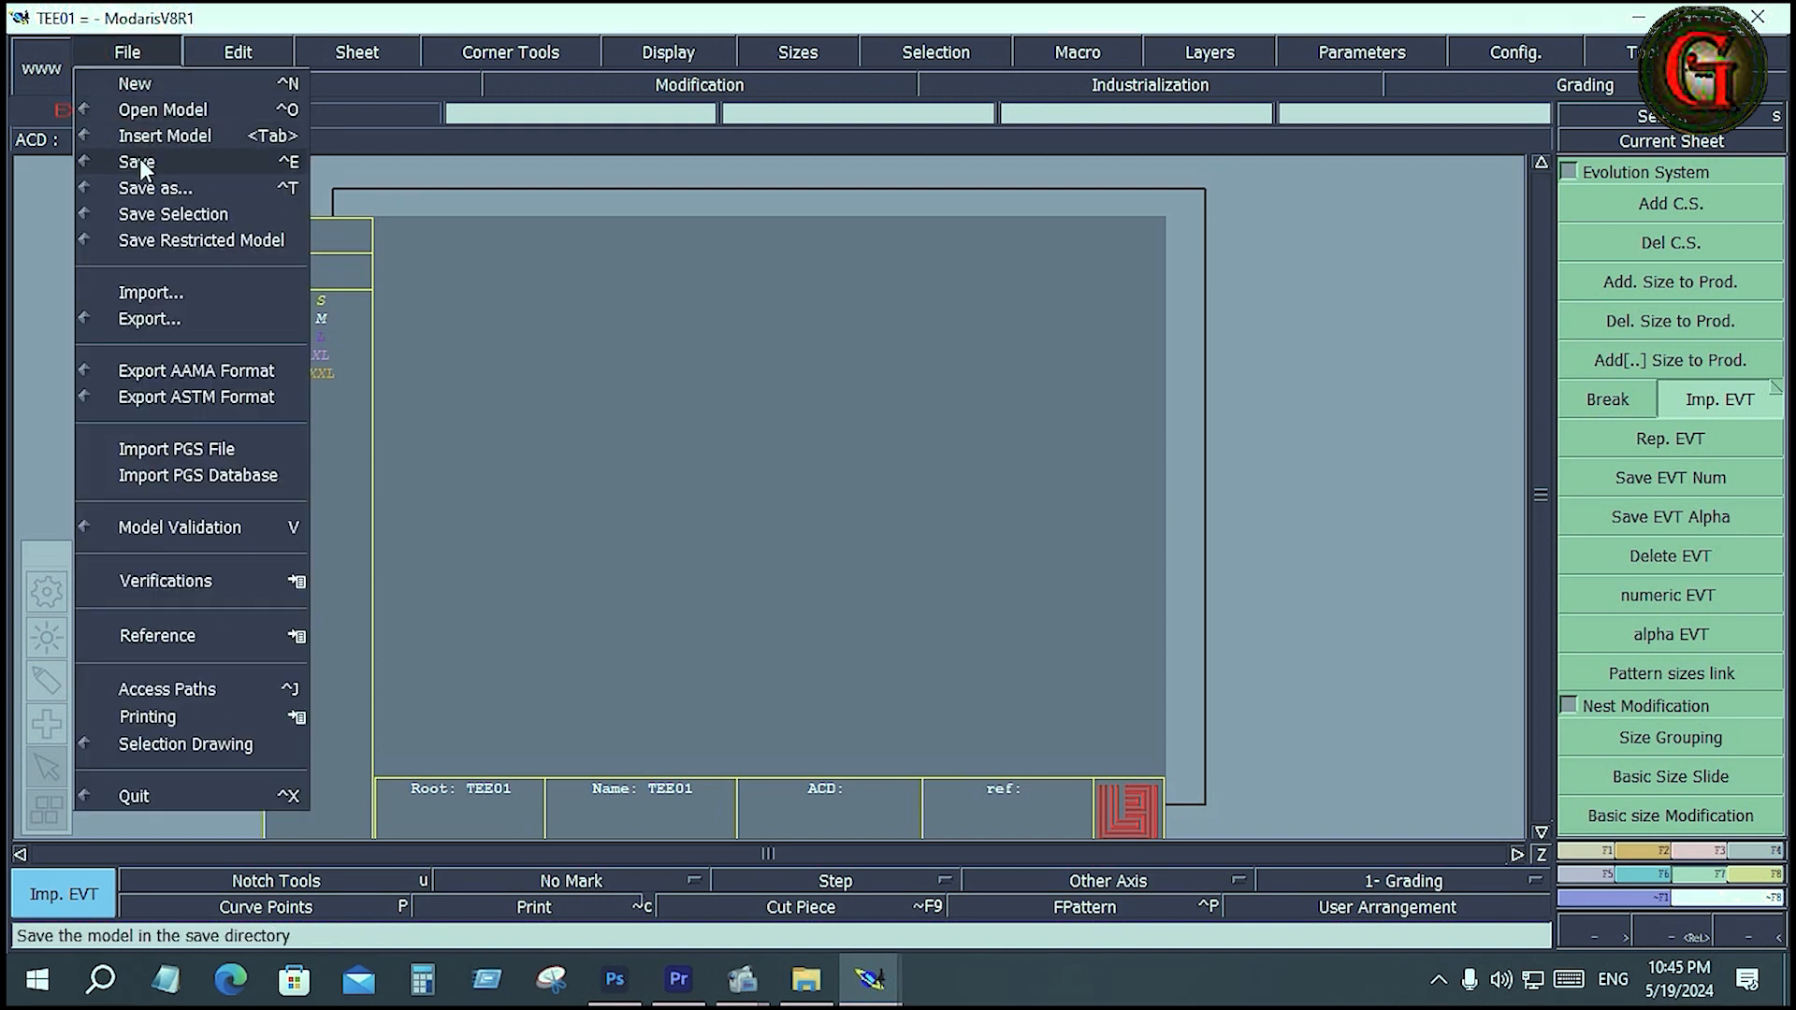
left_click(139, 163)
left_click(748, 648)
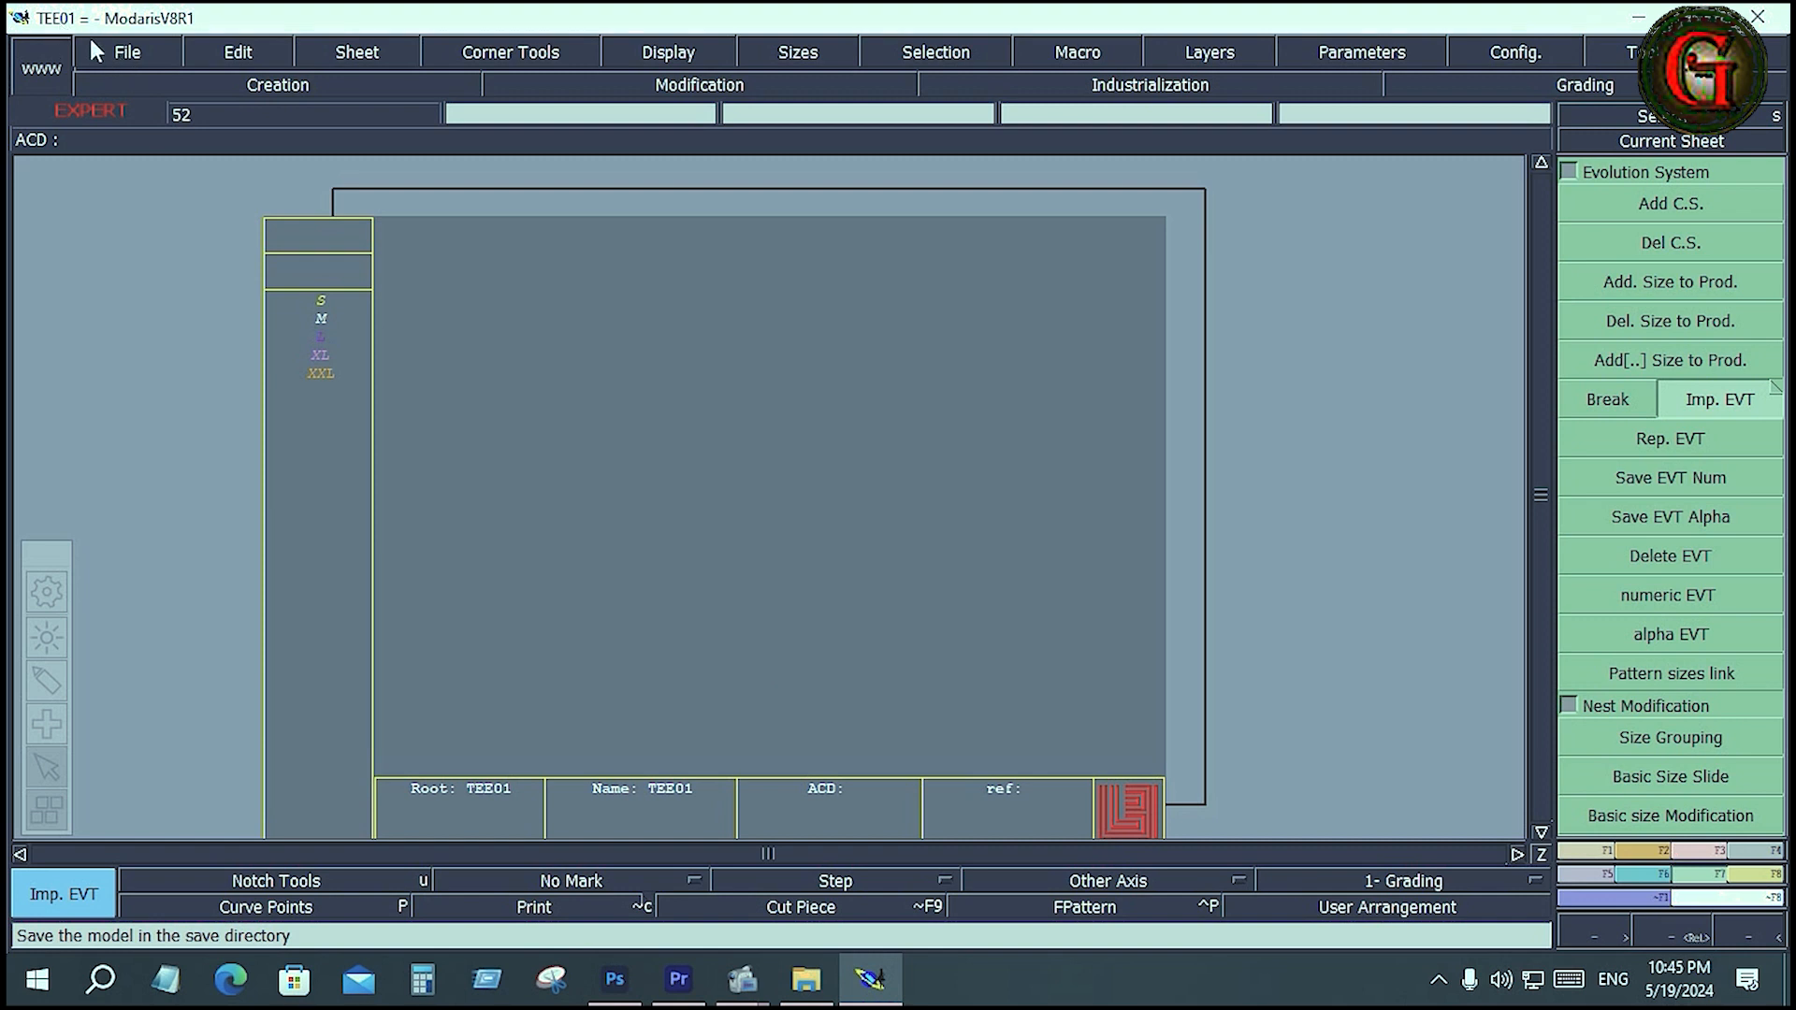
Check the model files in the tee-001 folder without opening one, and arrange all the sheets on the desk.
left_click(132, 56)
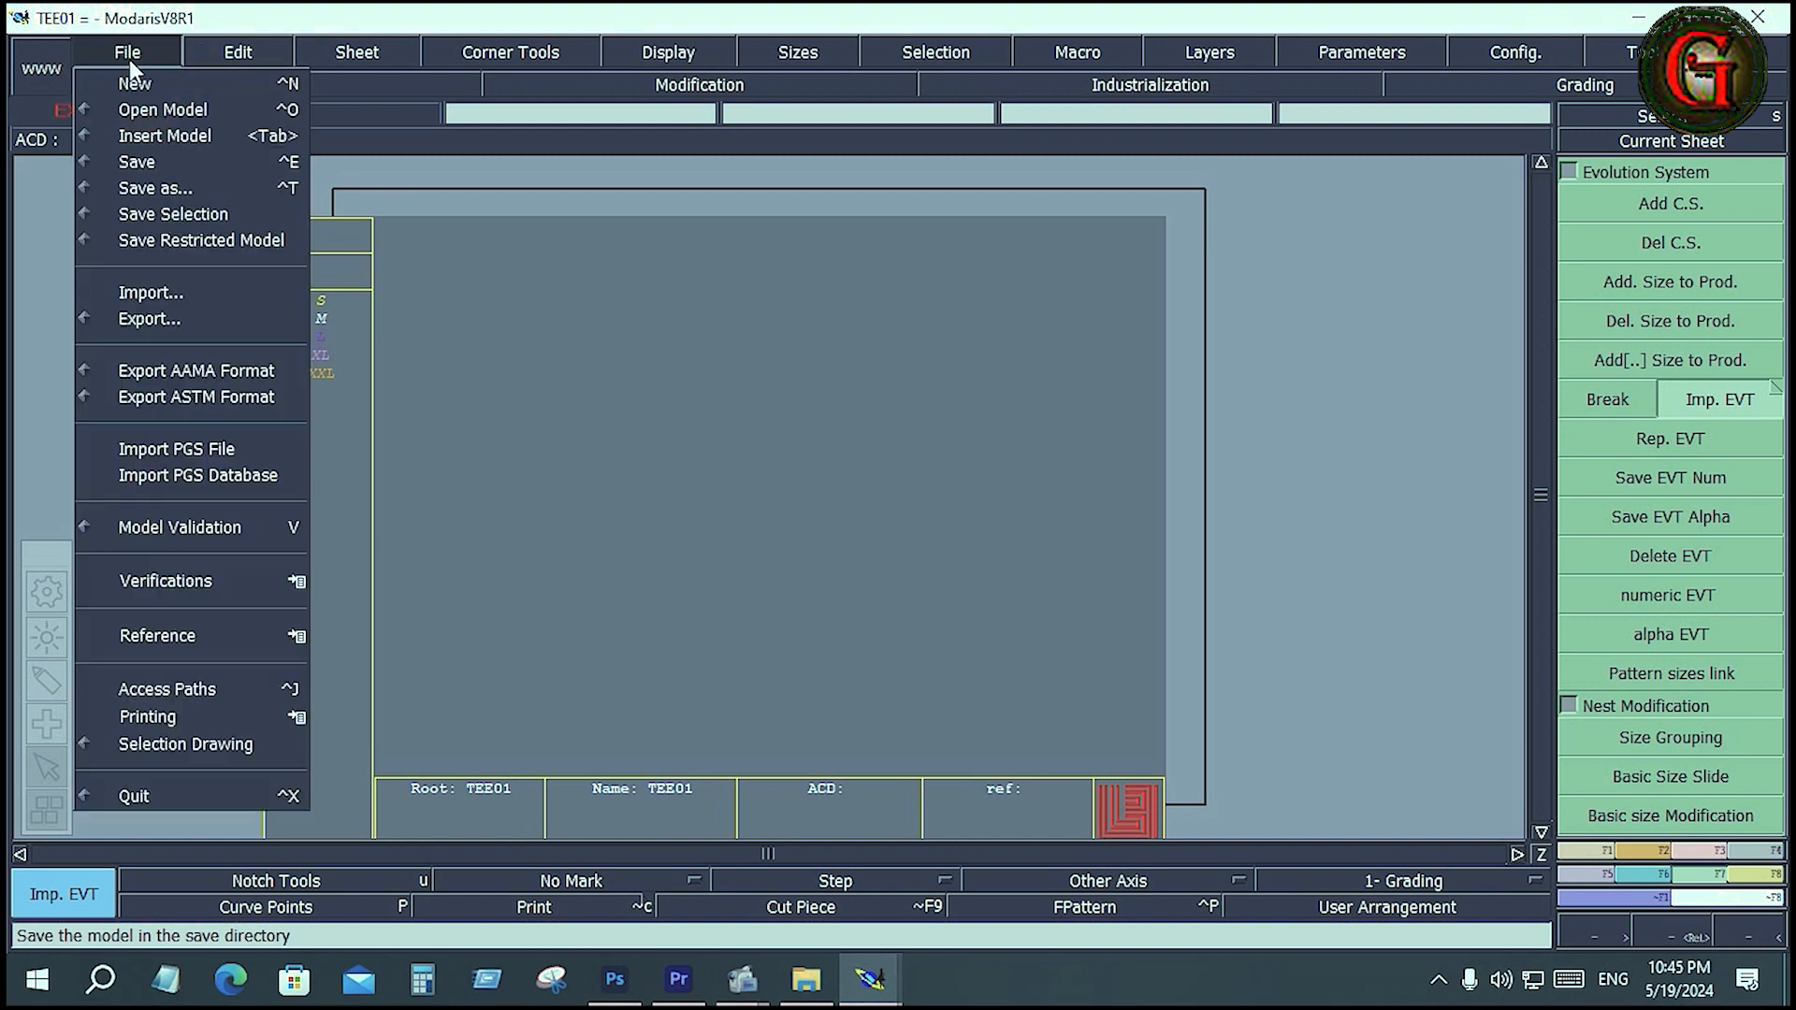
left_click(172, 110)
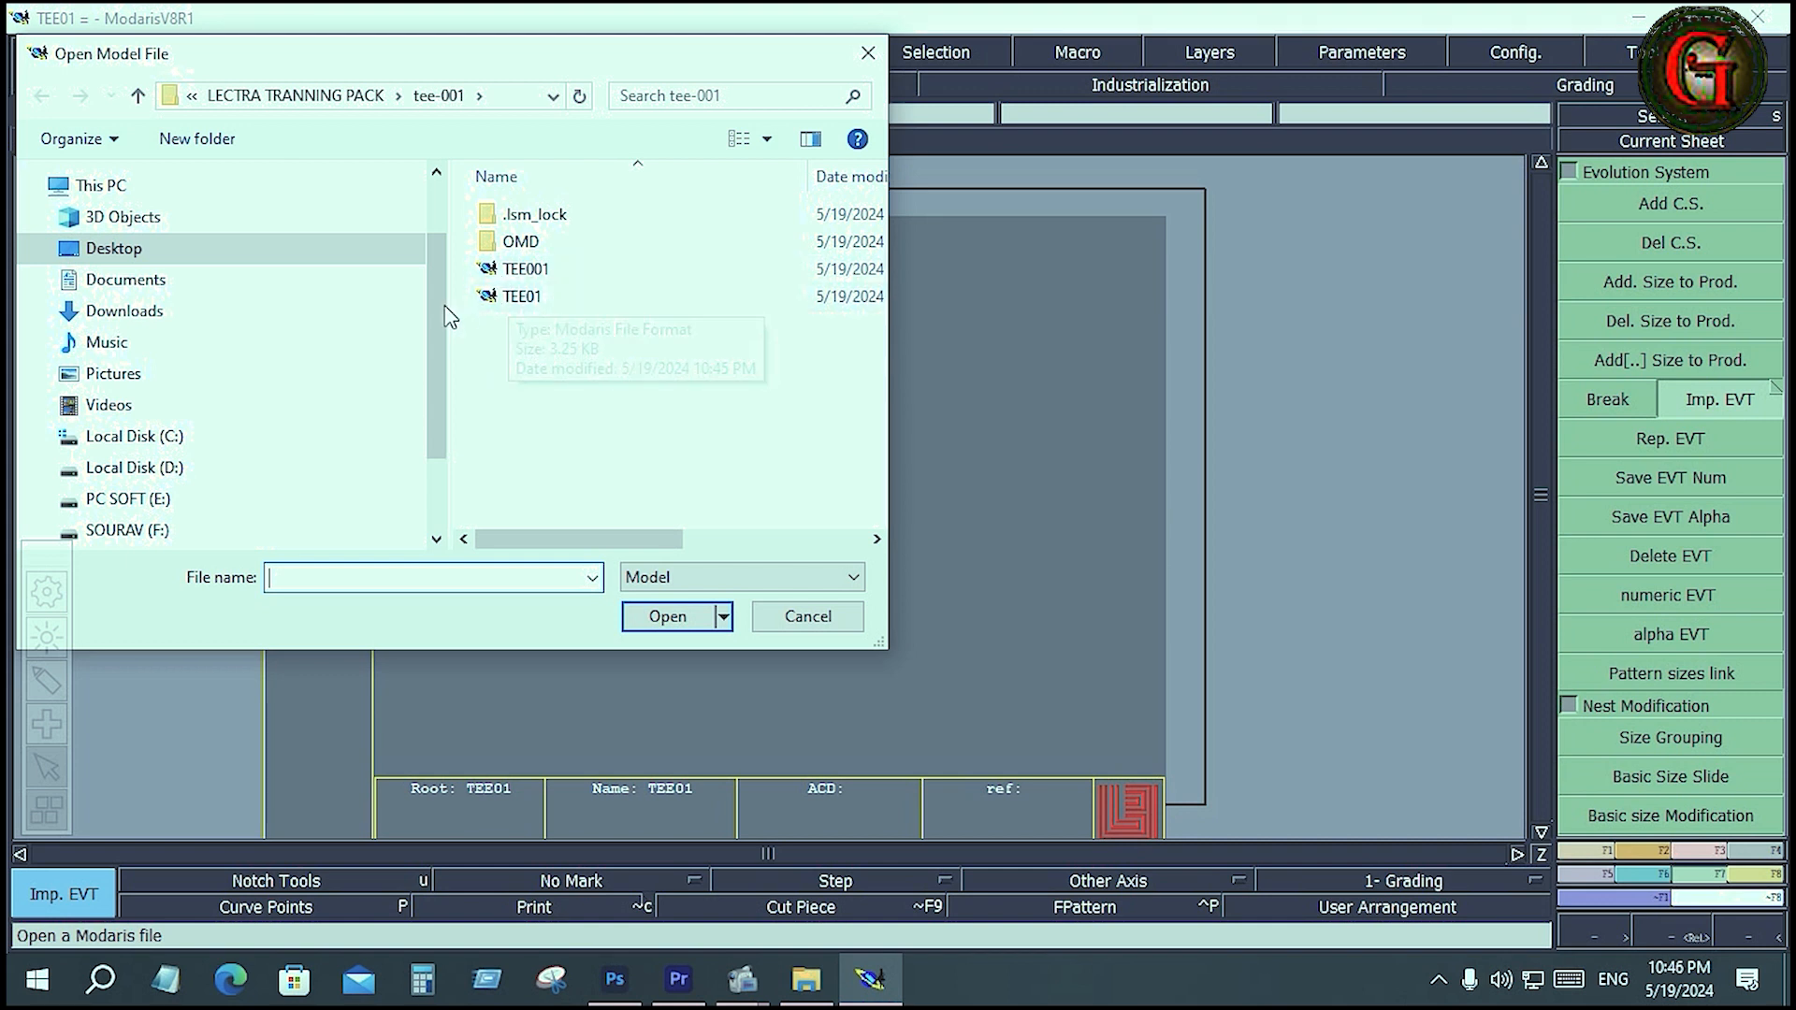
left_click(807, 614)
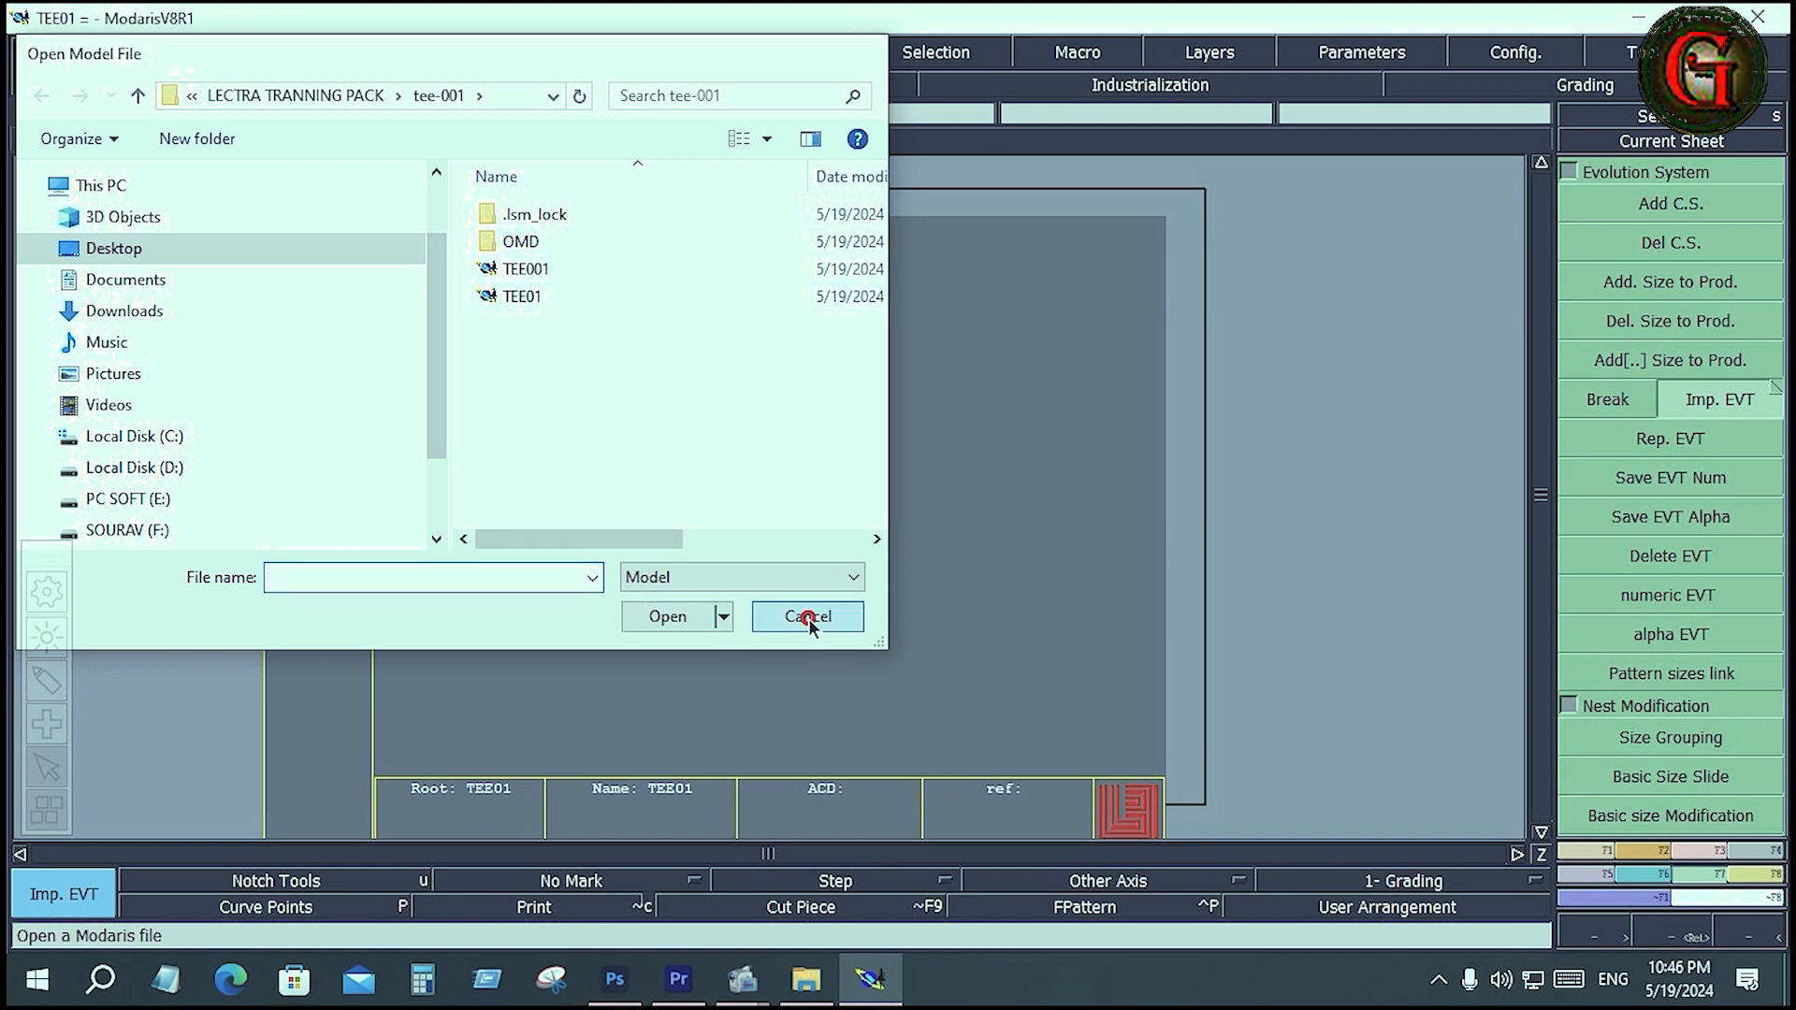
key("j")
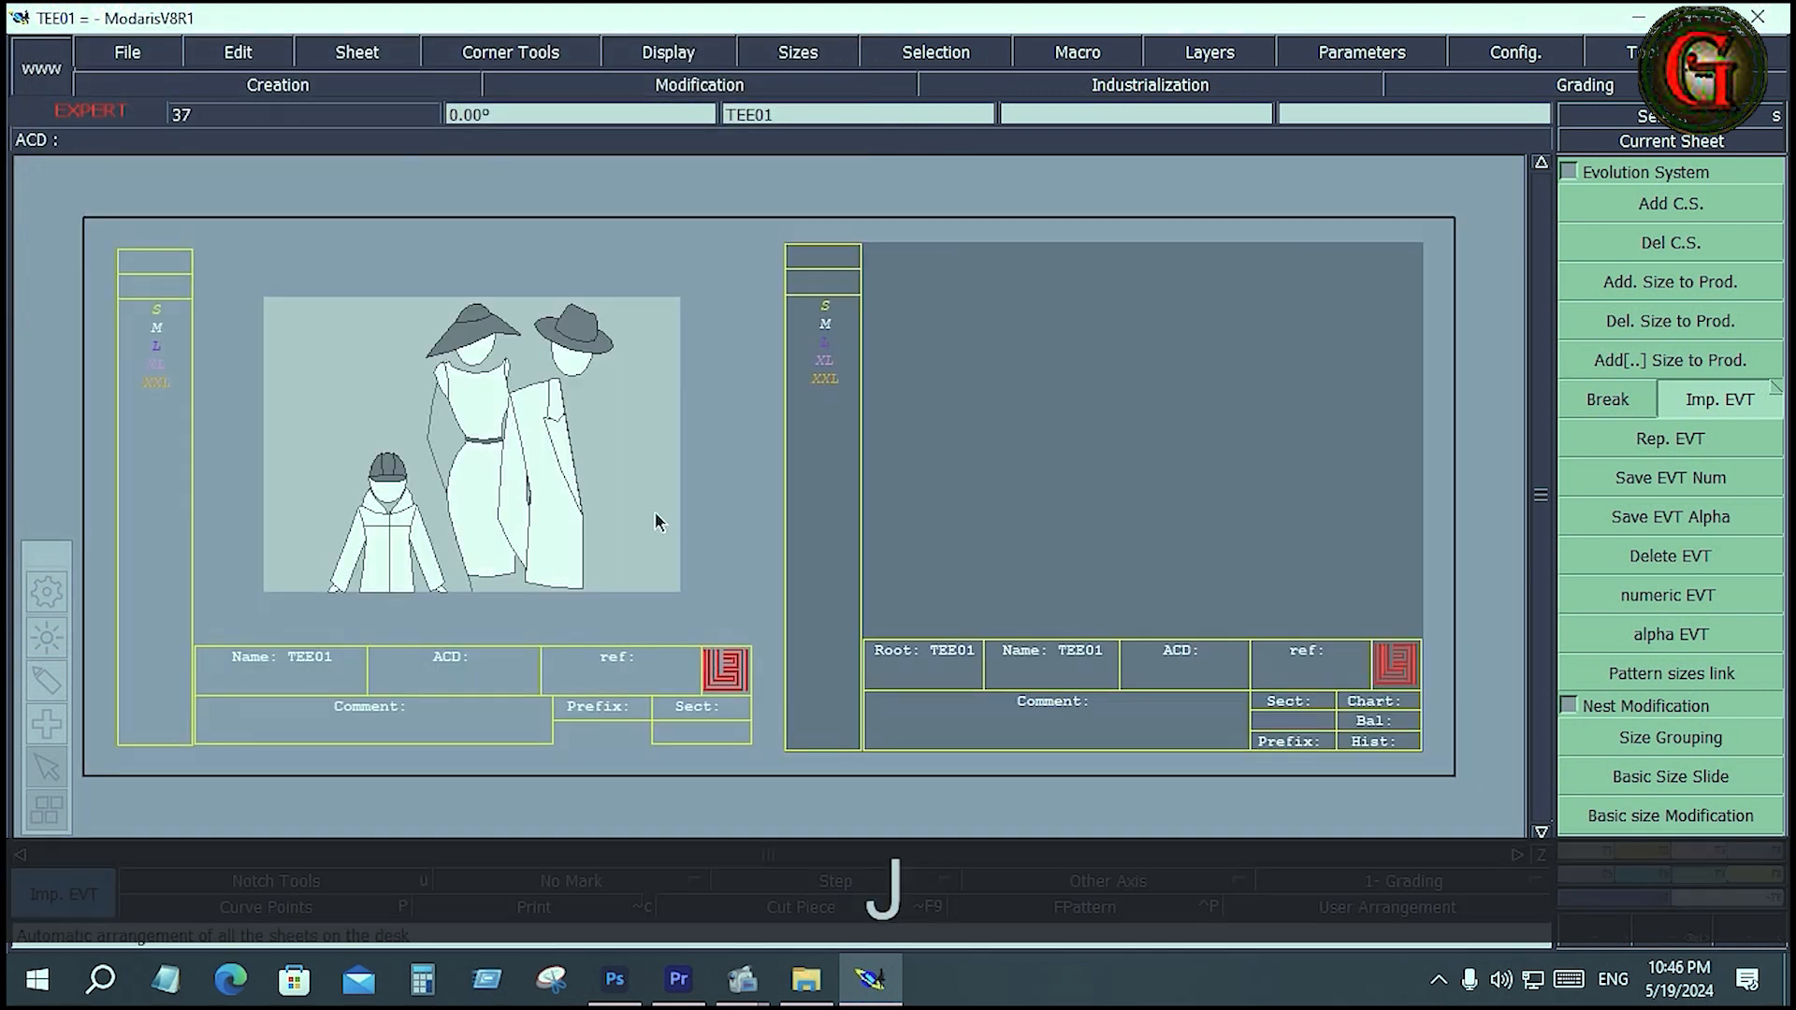